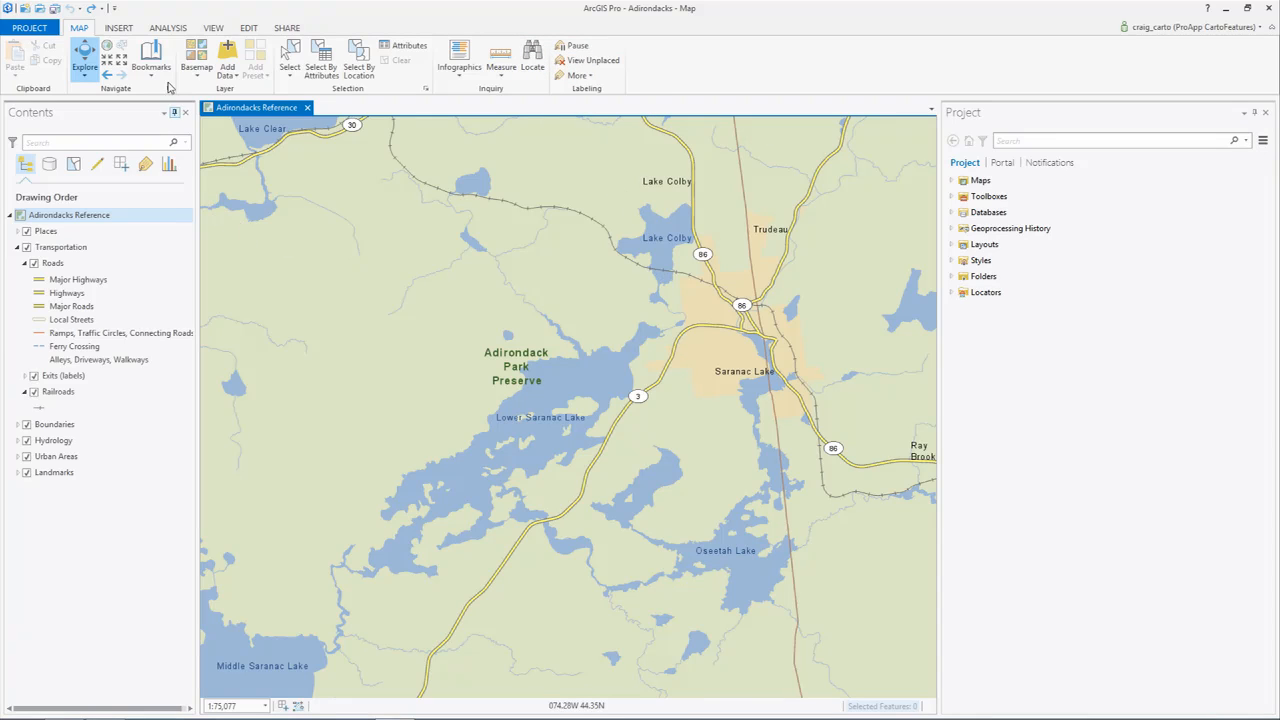
# - Review the insert, analysis, view, edit and share commands available for the Adirondacks Reference map, ending at the map navigation commands
pyautogui.click(122, 28)
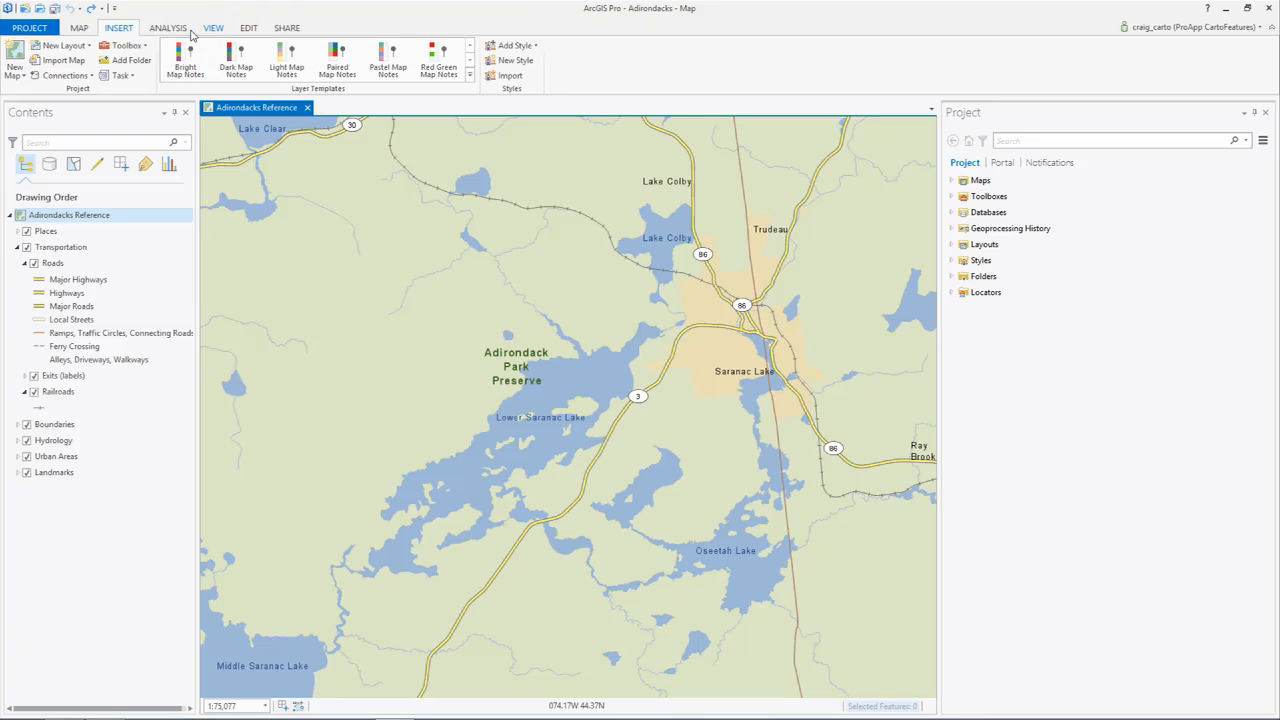
pyautogui.click(168, 28)
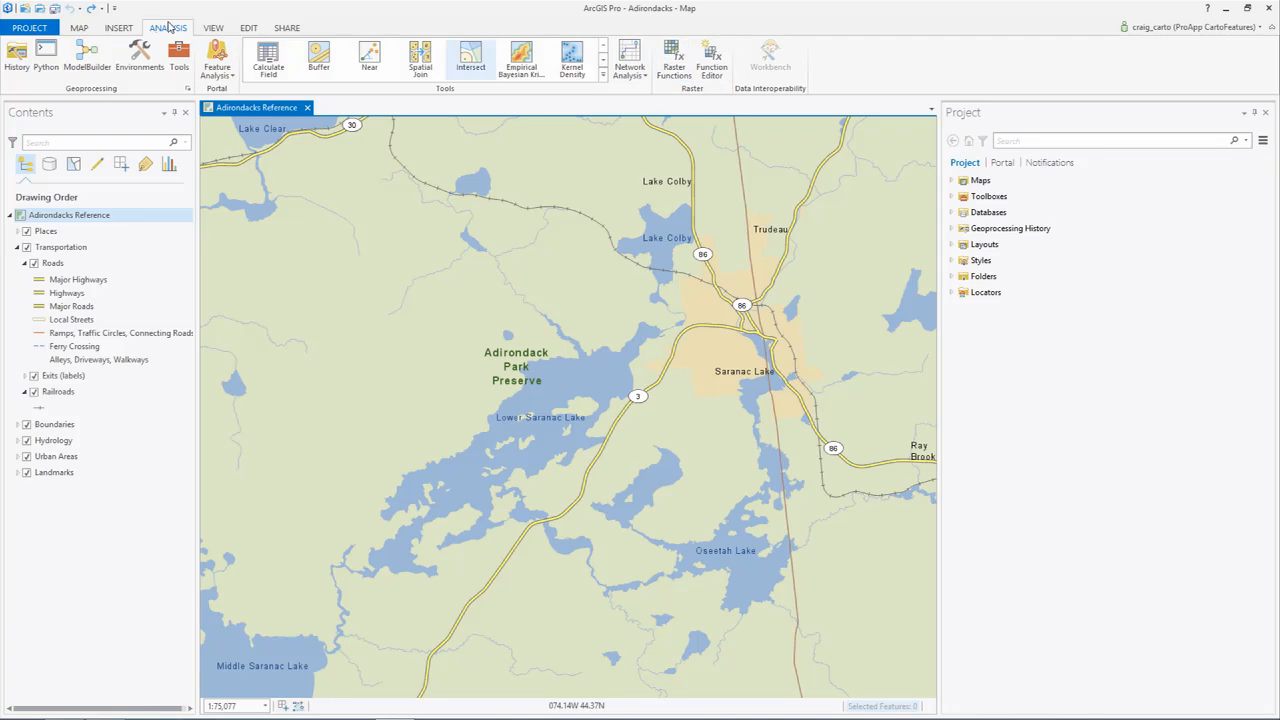
pyautogui.click(216, 29)
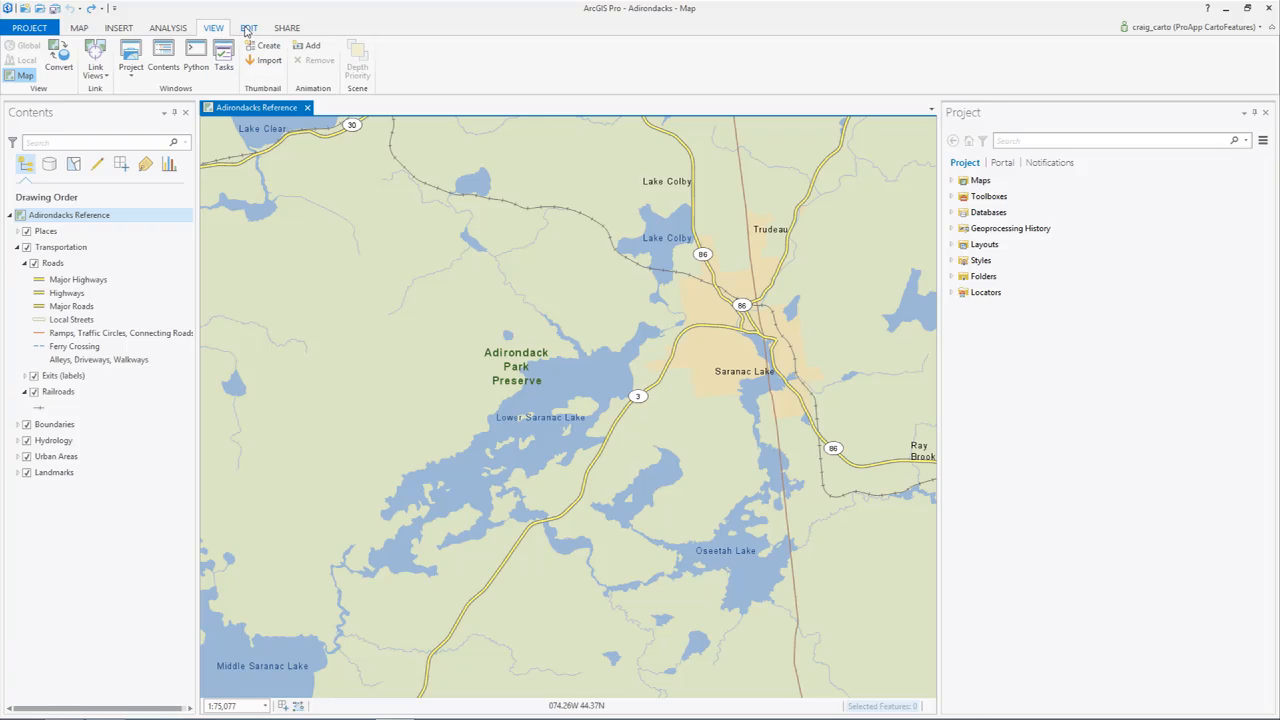
pyautogui.click(248, 28)
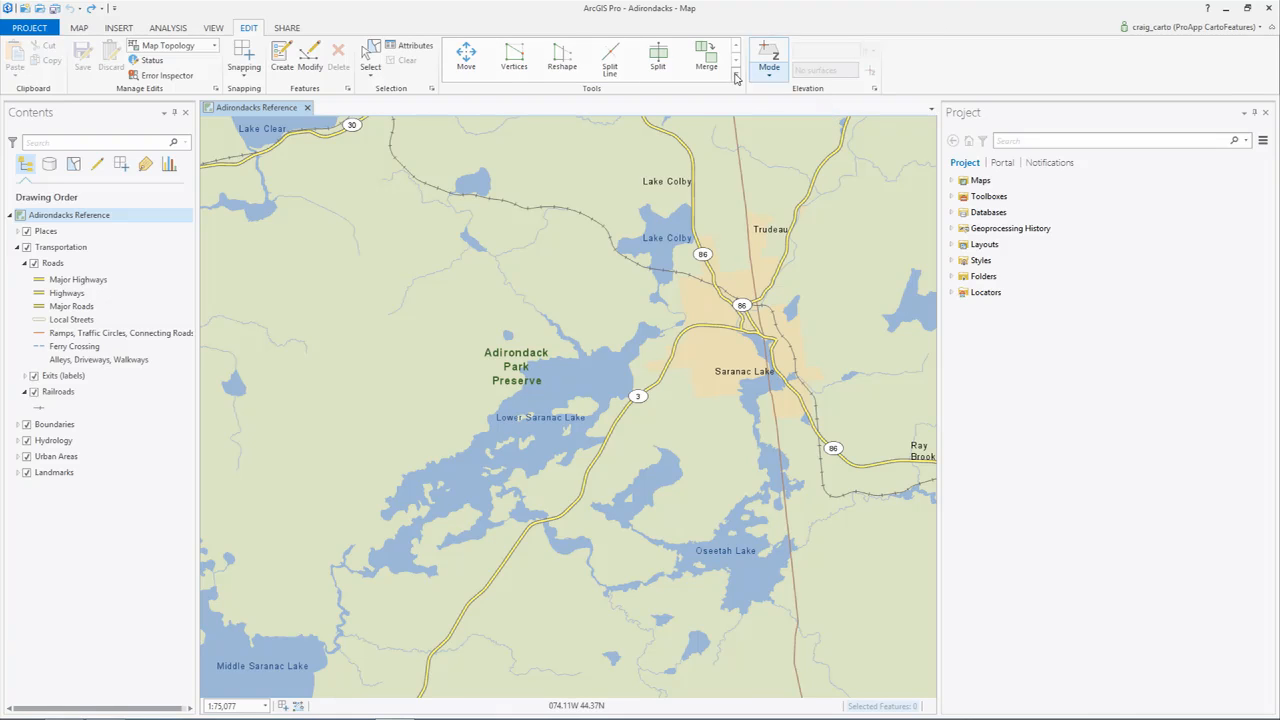
pyautogui.click(298, 28)
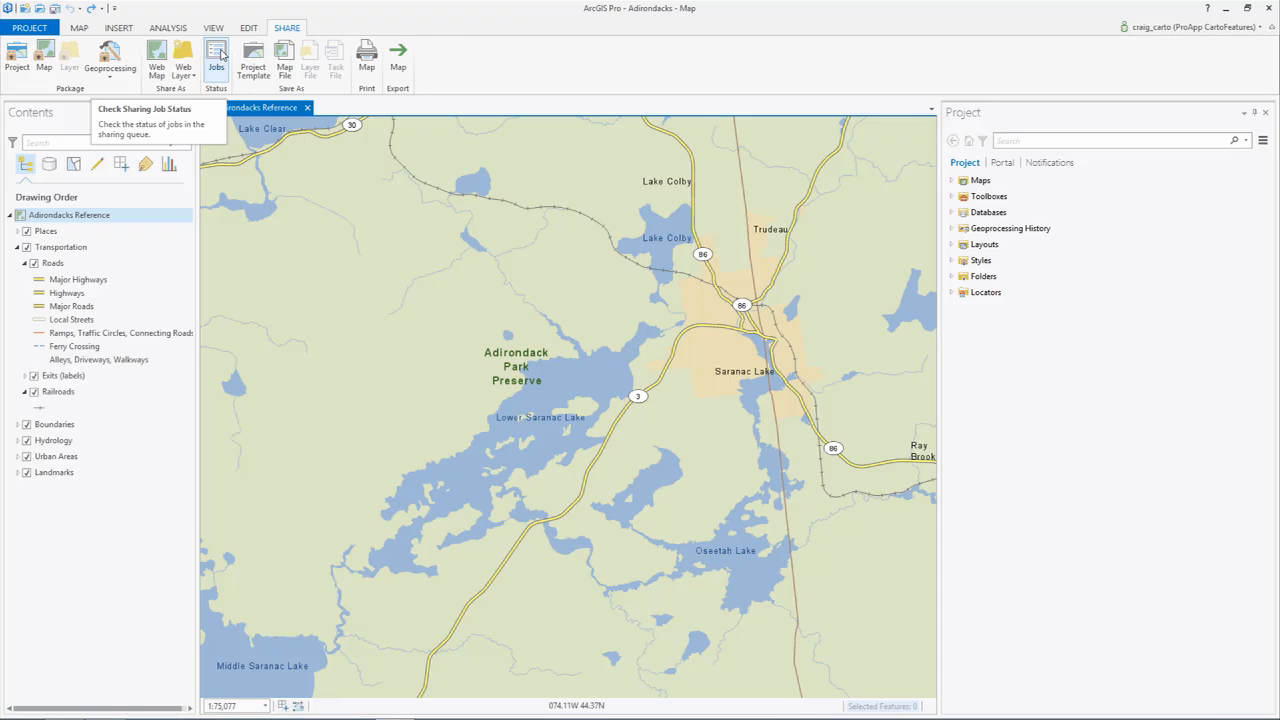
pyautogui.click(80, 29)
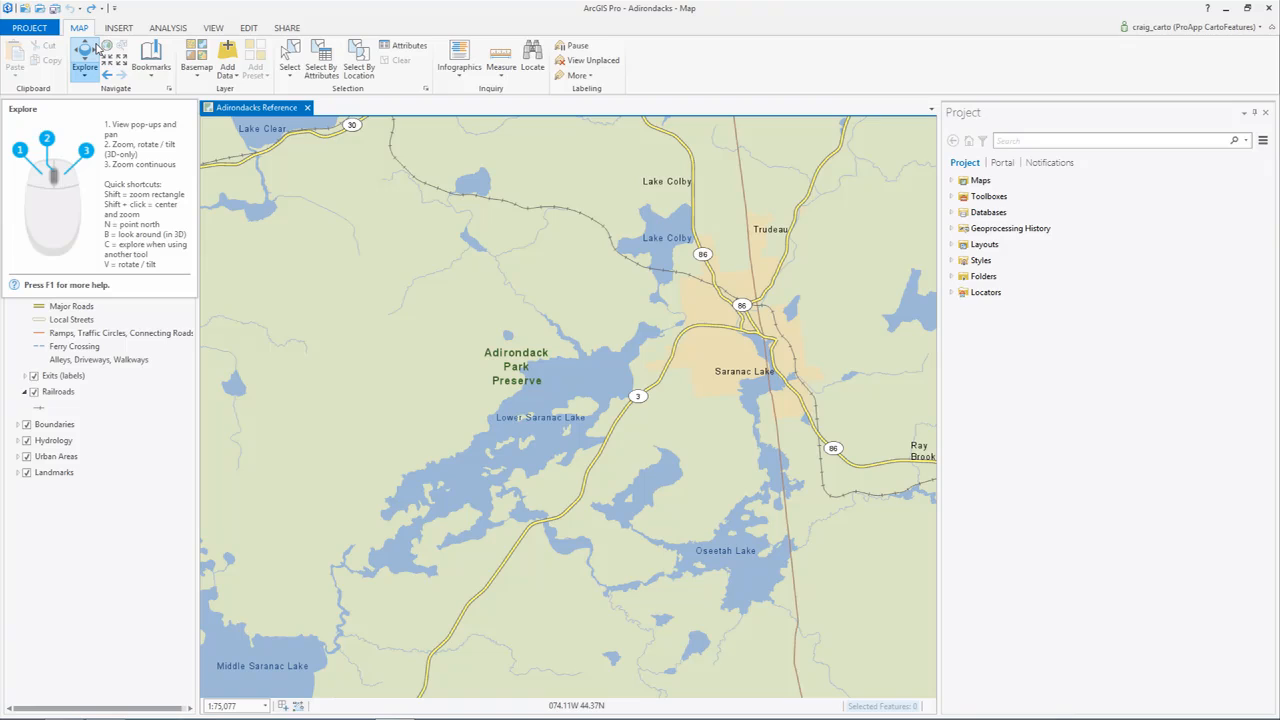
# - Examine the appearance, labeling and data options of the Roads layer, then reselect the Adirondacks Reference map
pyautogui.click(116, 280)
pyautogui.click(99, 292)
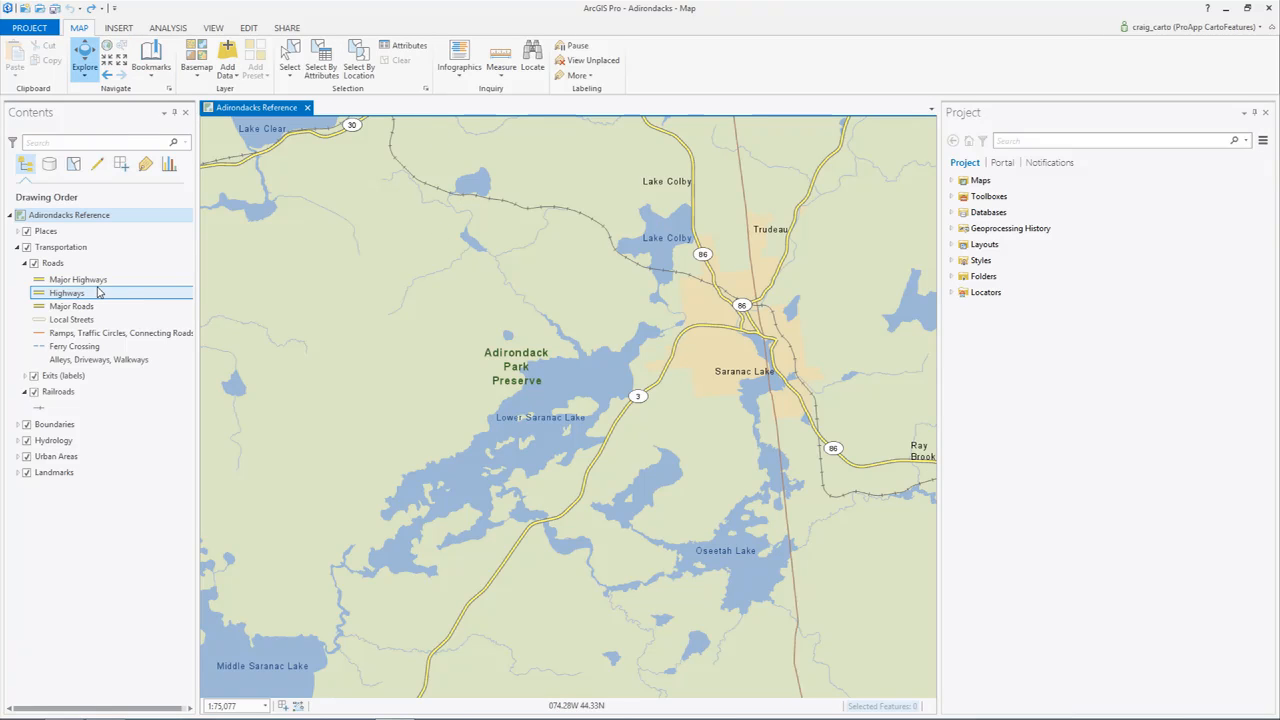
pyautogui.click(73, 266)
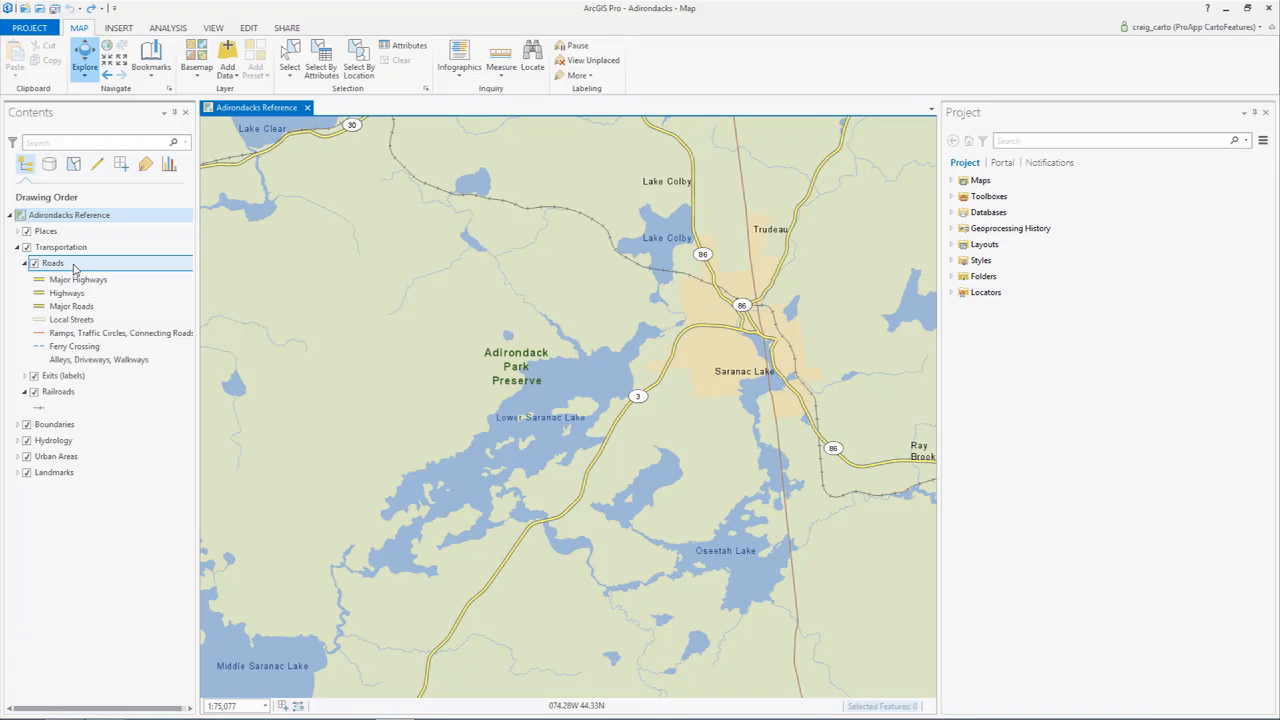
pyautogui.click(71, 267)
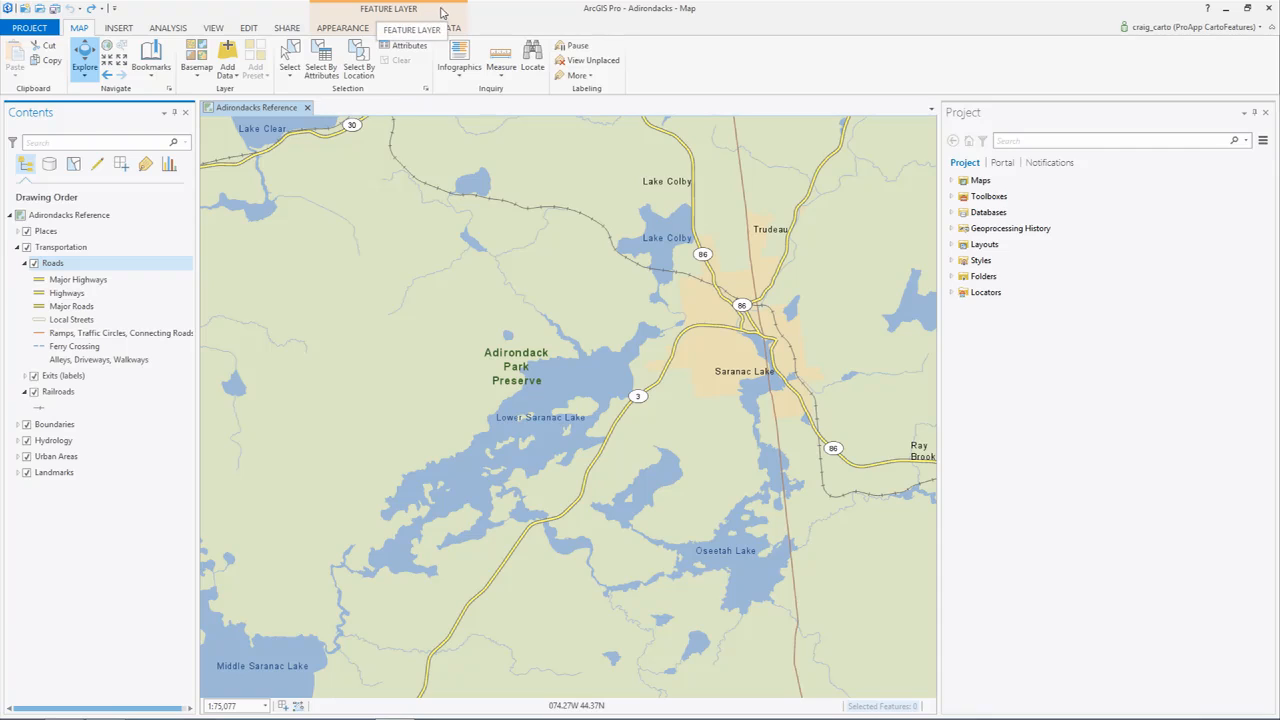
pyautogui.click(343, 28)
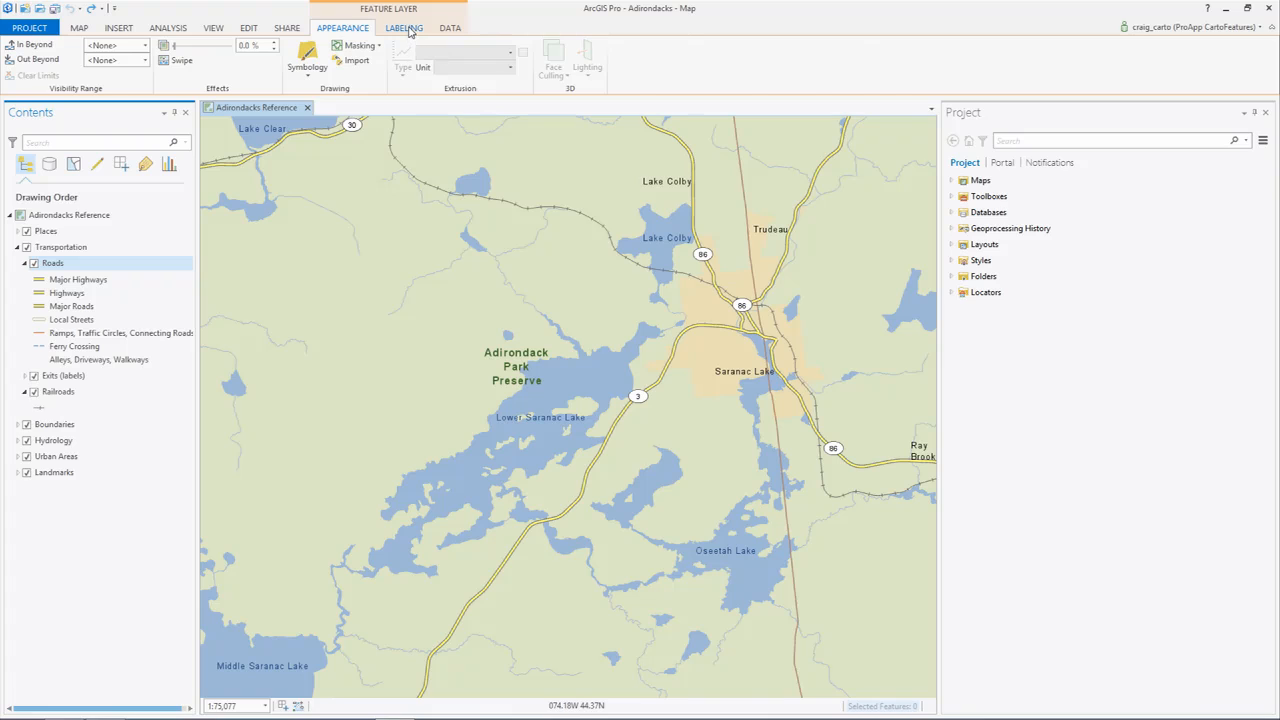
pyautogui.click(405, 28)
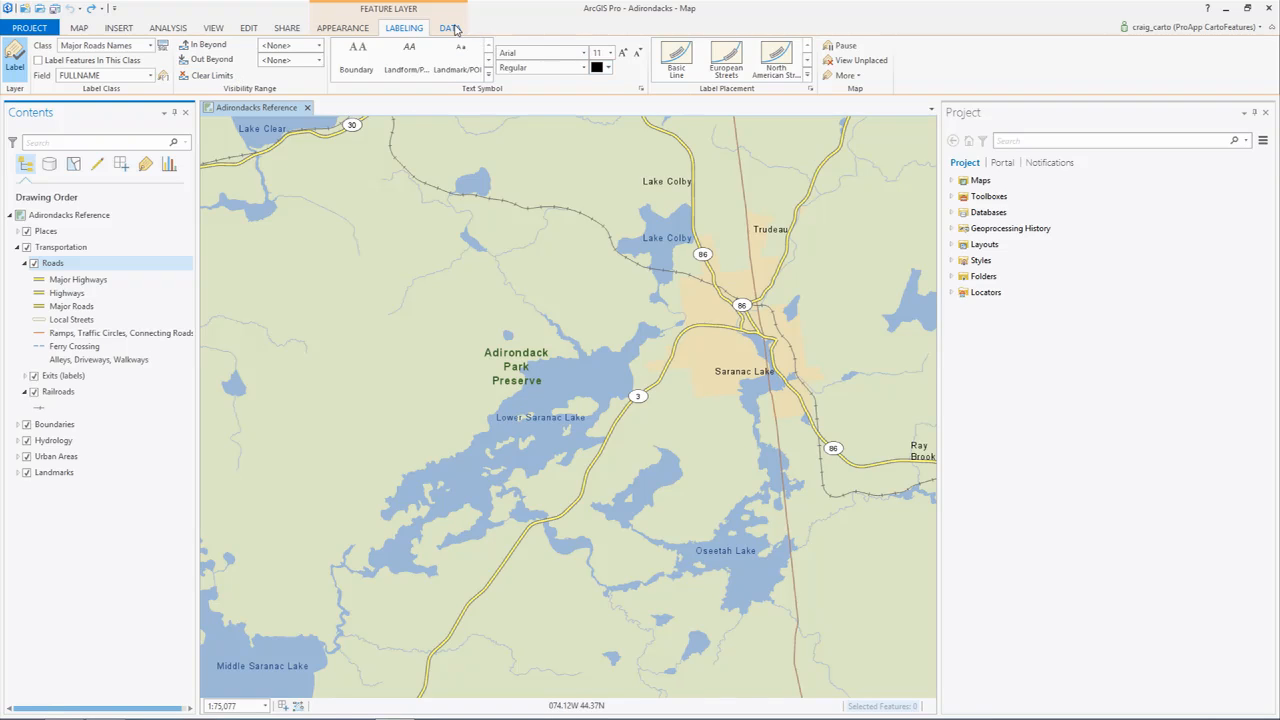
pyautogui.click(452, 28)
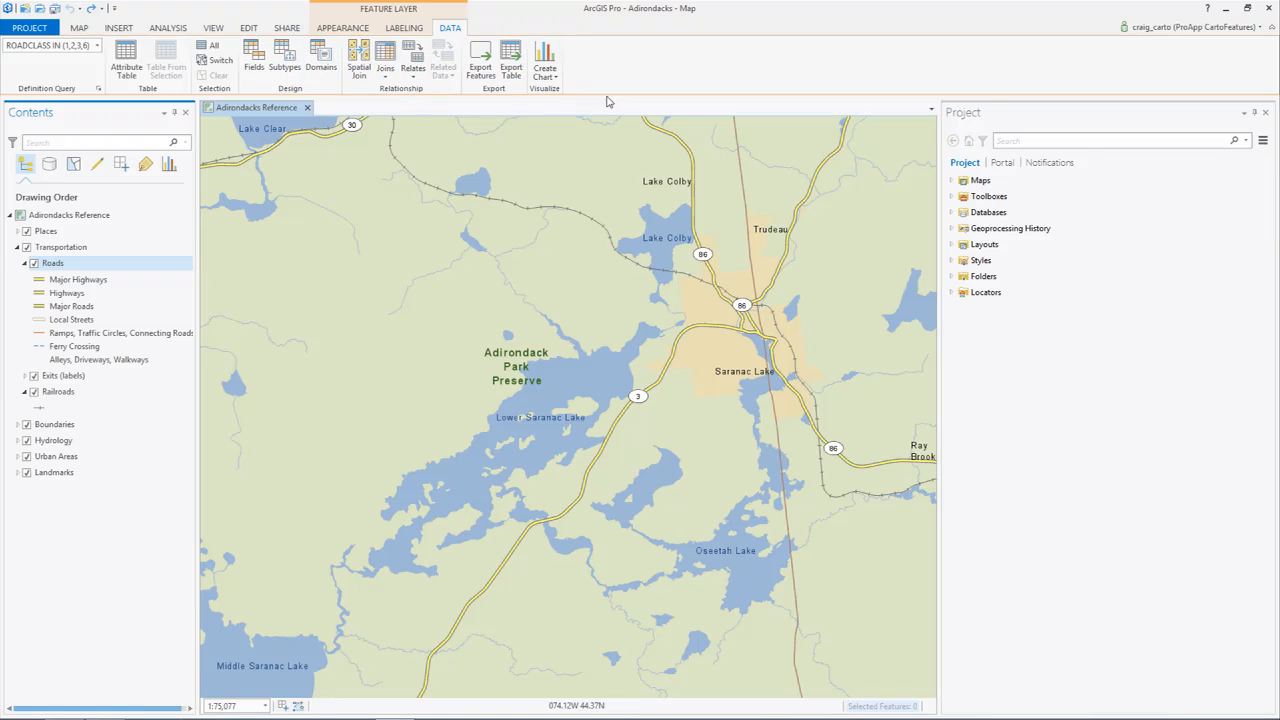
pyautogui.click(65, 220)
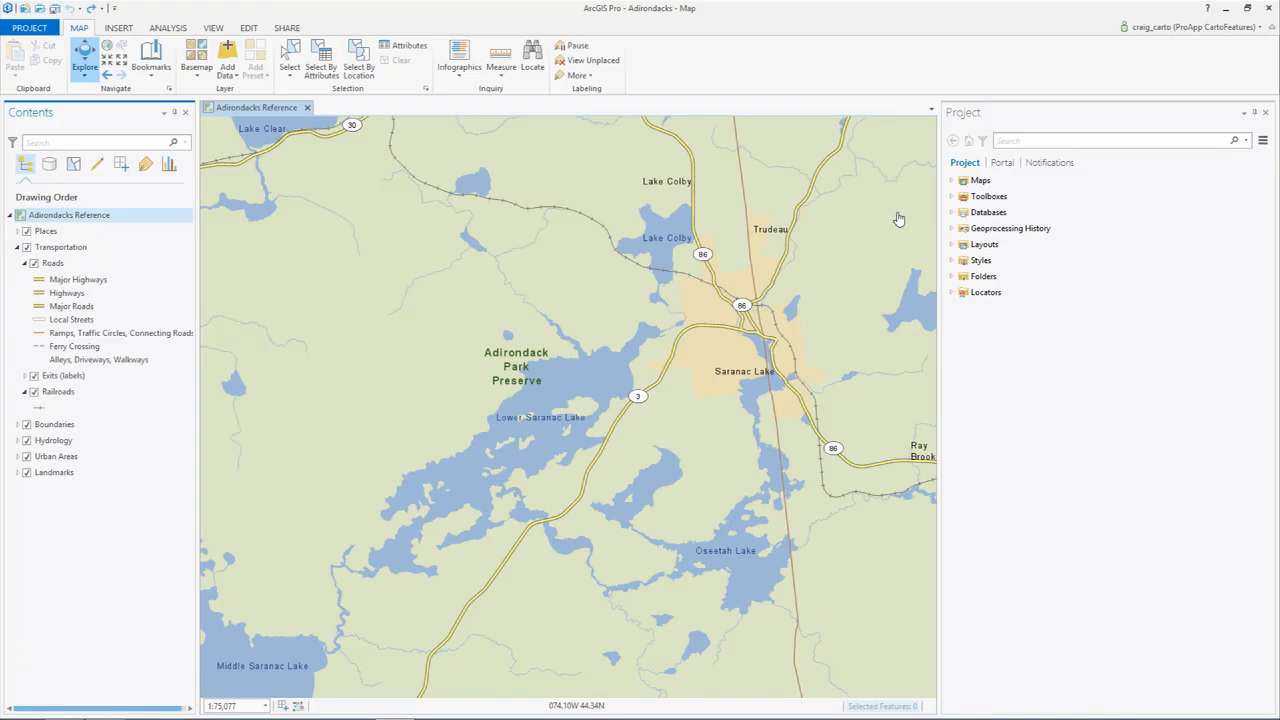
# - Expand the project's maps, toolboxes and databases to examine the items stored in them
pyautogui.click(1035, 214)
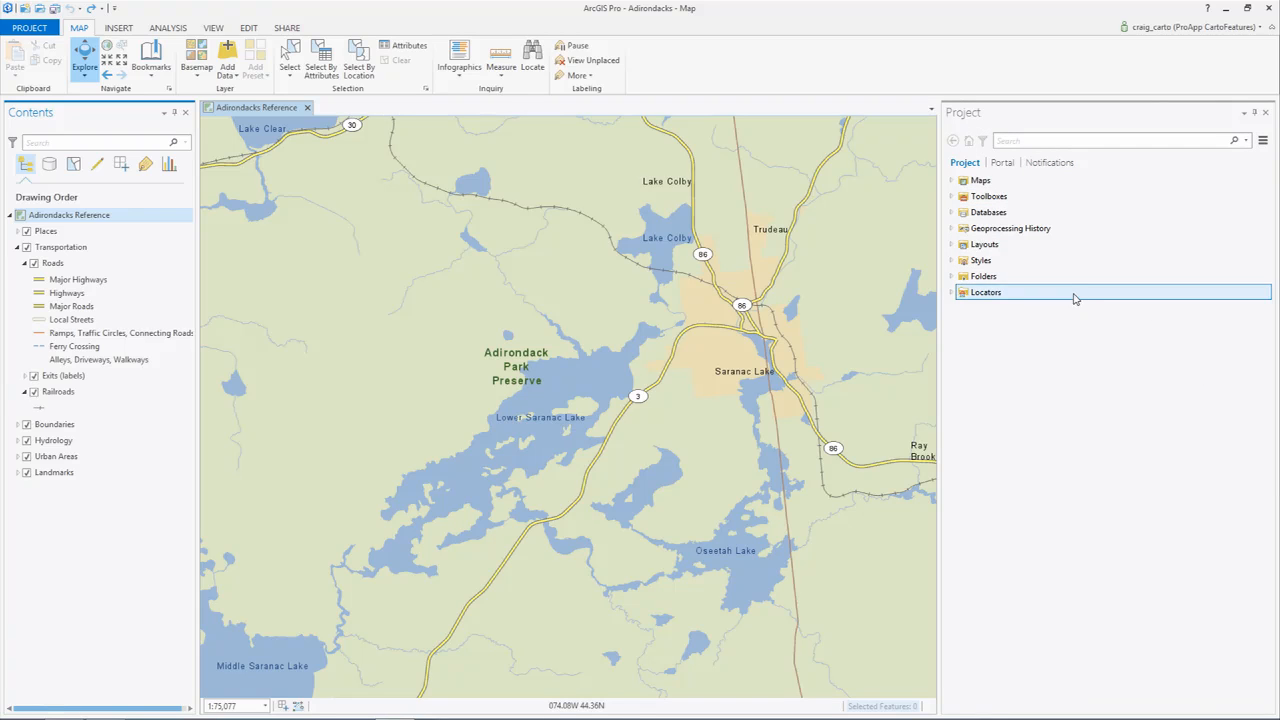
pyautogui.click(952, 181)
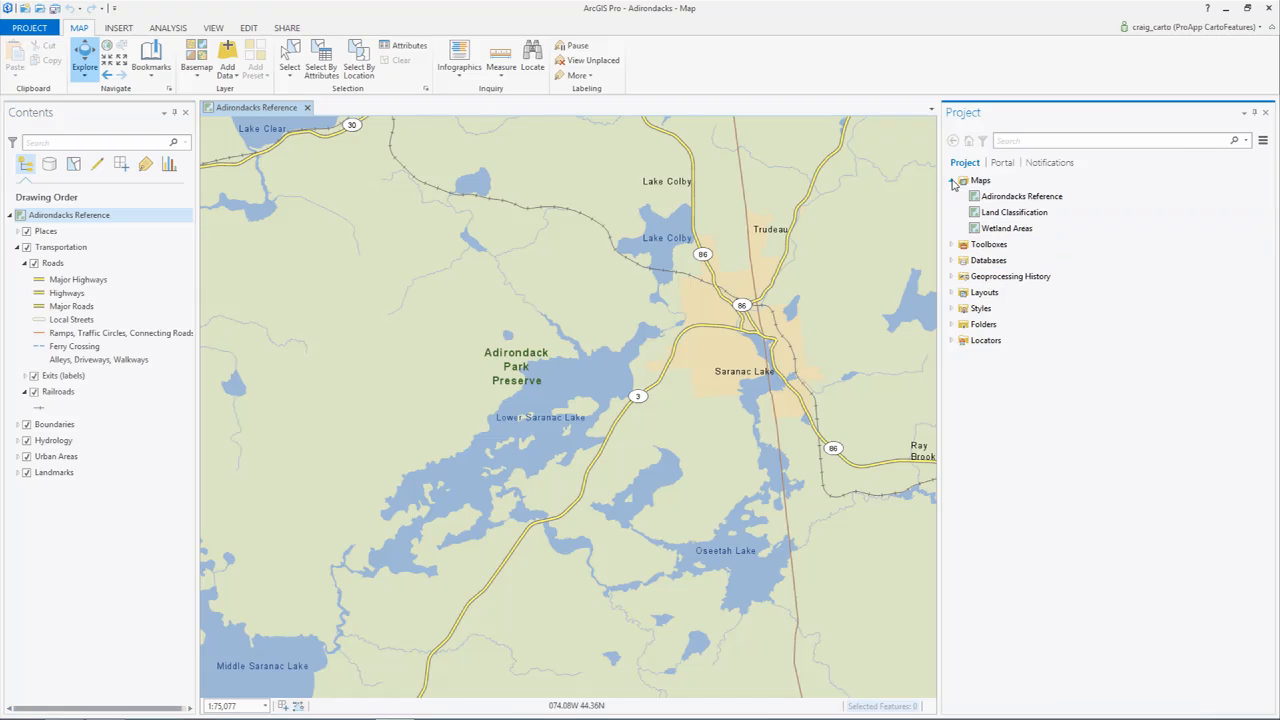
pyautogui.click(1001, 198)
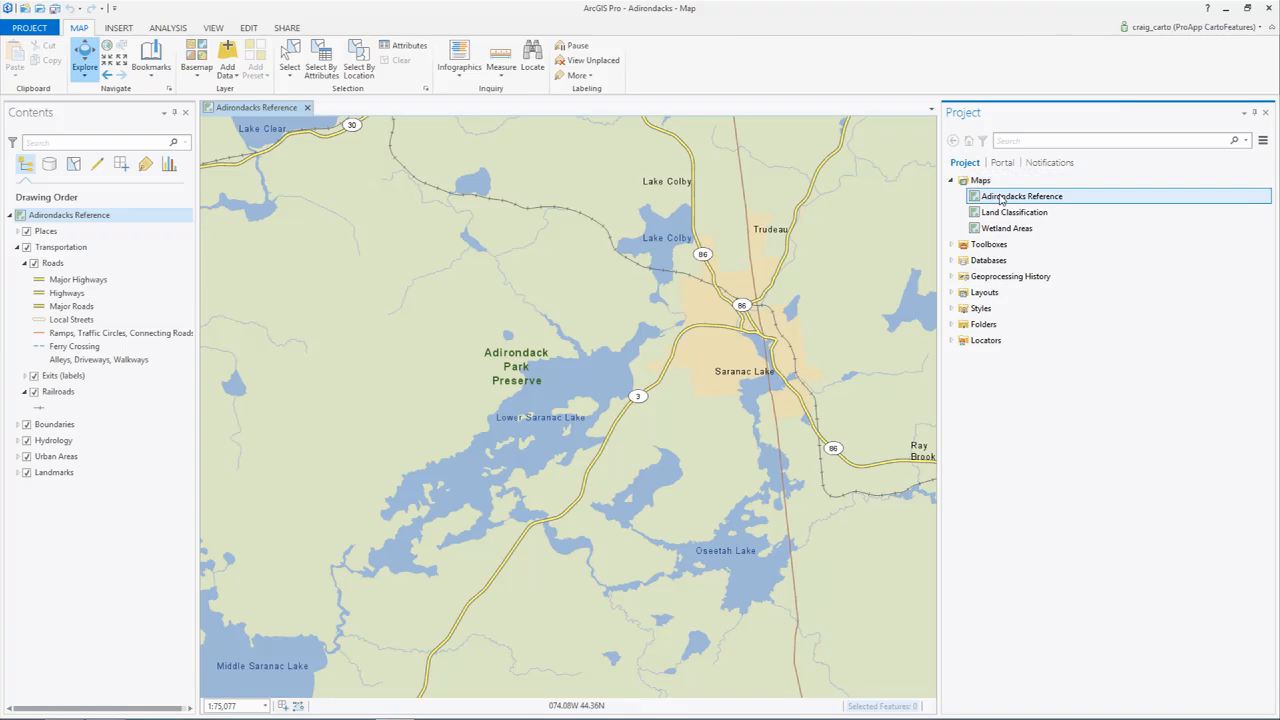
pyautogui.click(998, 250)
pyautogui.doubleClick(966, 250)
pyautogui.click(983, 260)
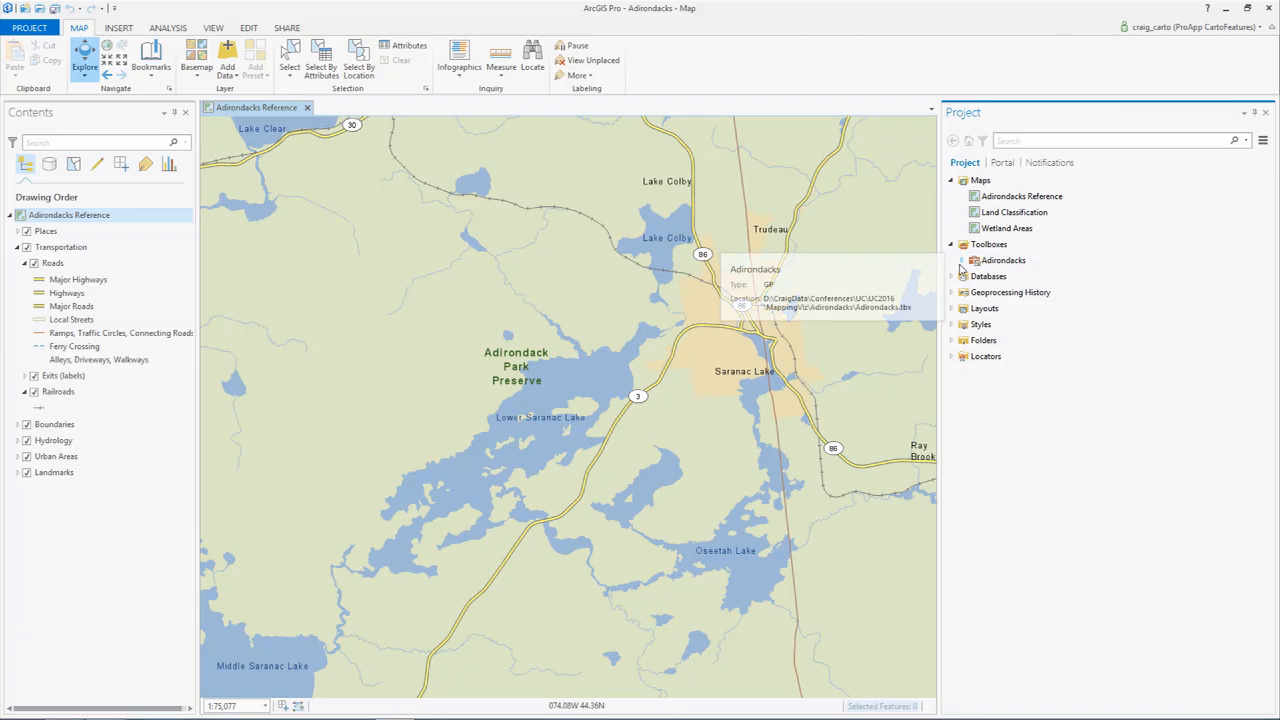
pyautogui.click(953, 280)
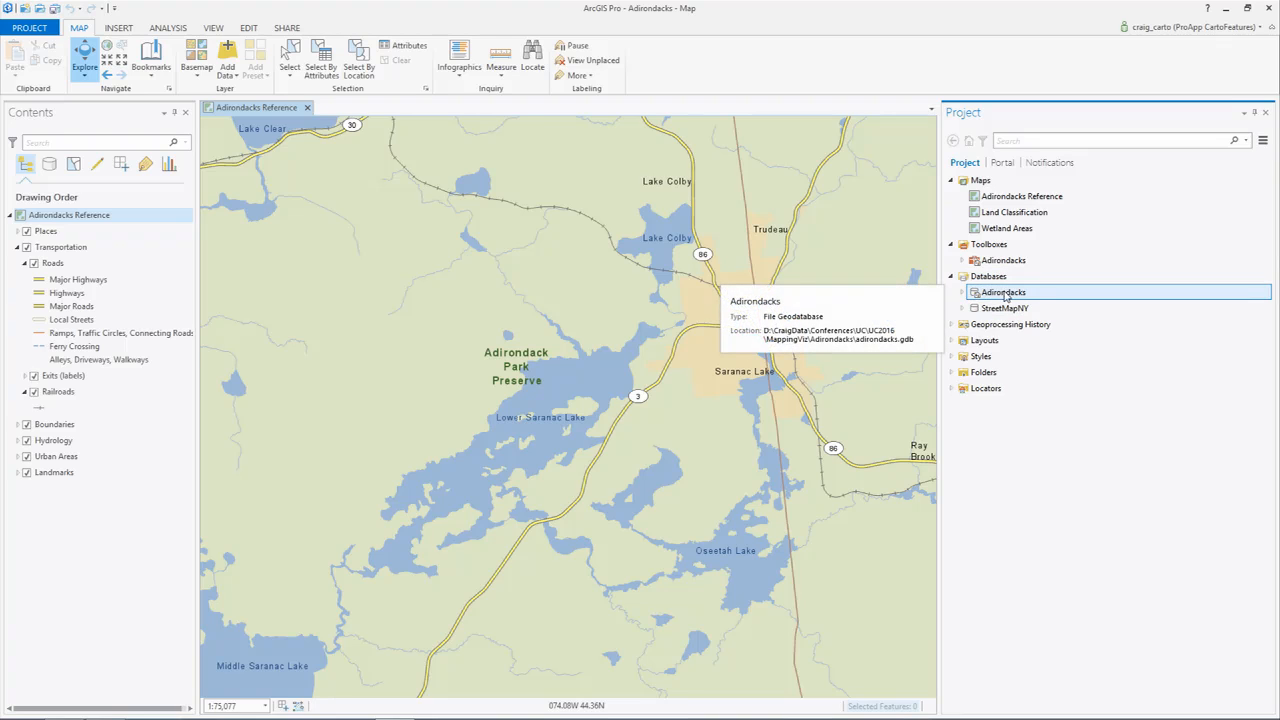
pyautogui.moveTo(992, 312)
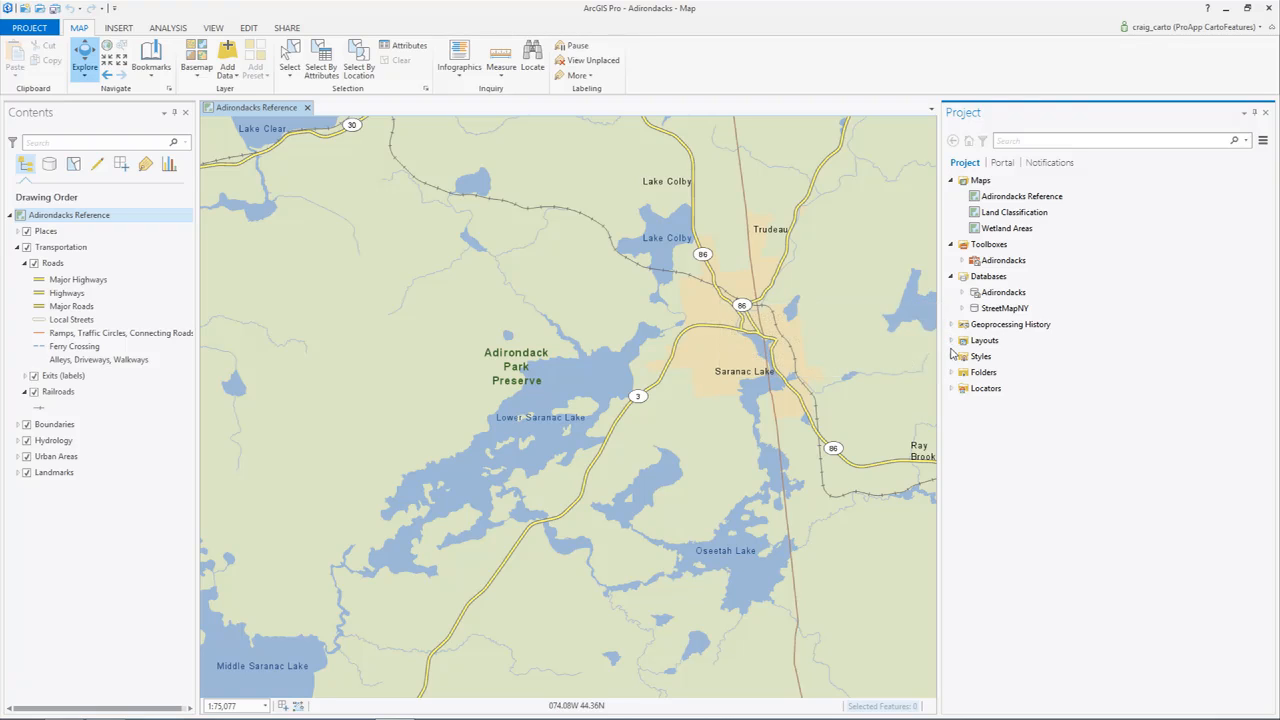
# - Expand the project's layouts, styles and folders, and inspect the ArcGIS 2D, ArcGIS 3D, ArcGIS Colors, ColorBrewer Schemes (RGB) and ADK styles
pyautogui.click(952, 341)
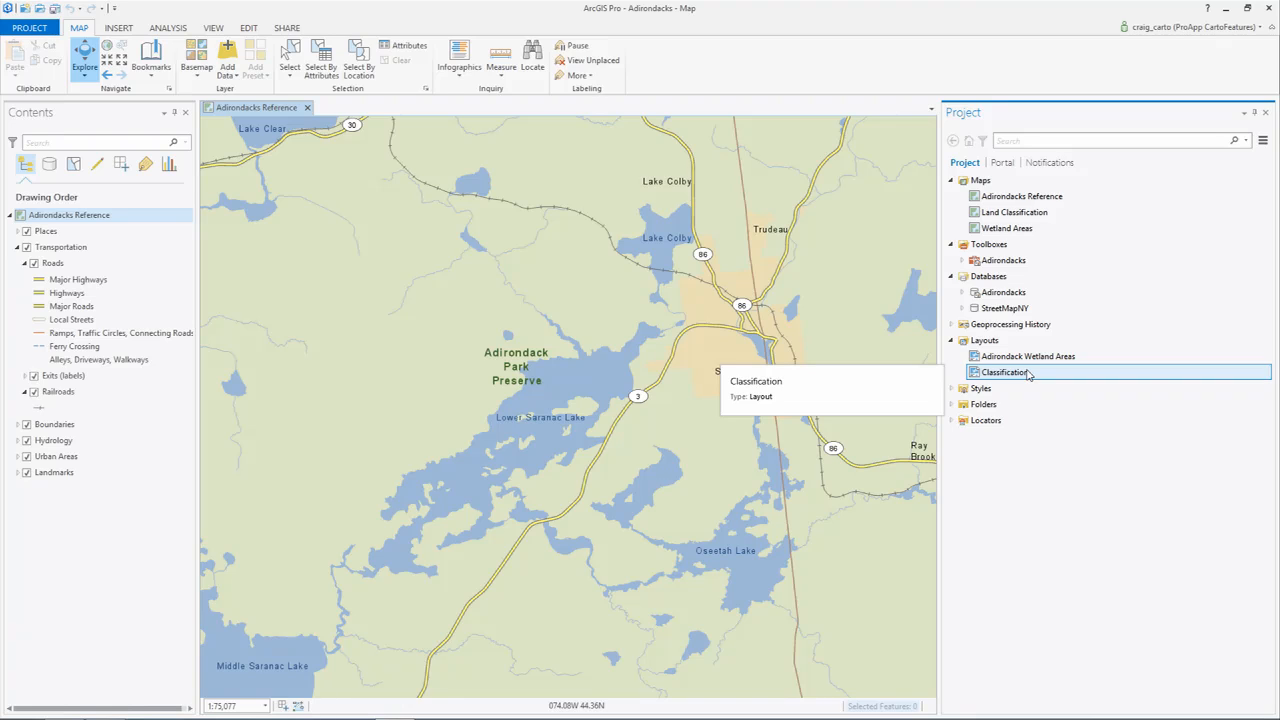
pyautogui.click(952, 390)
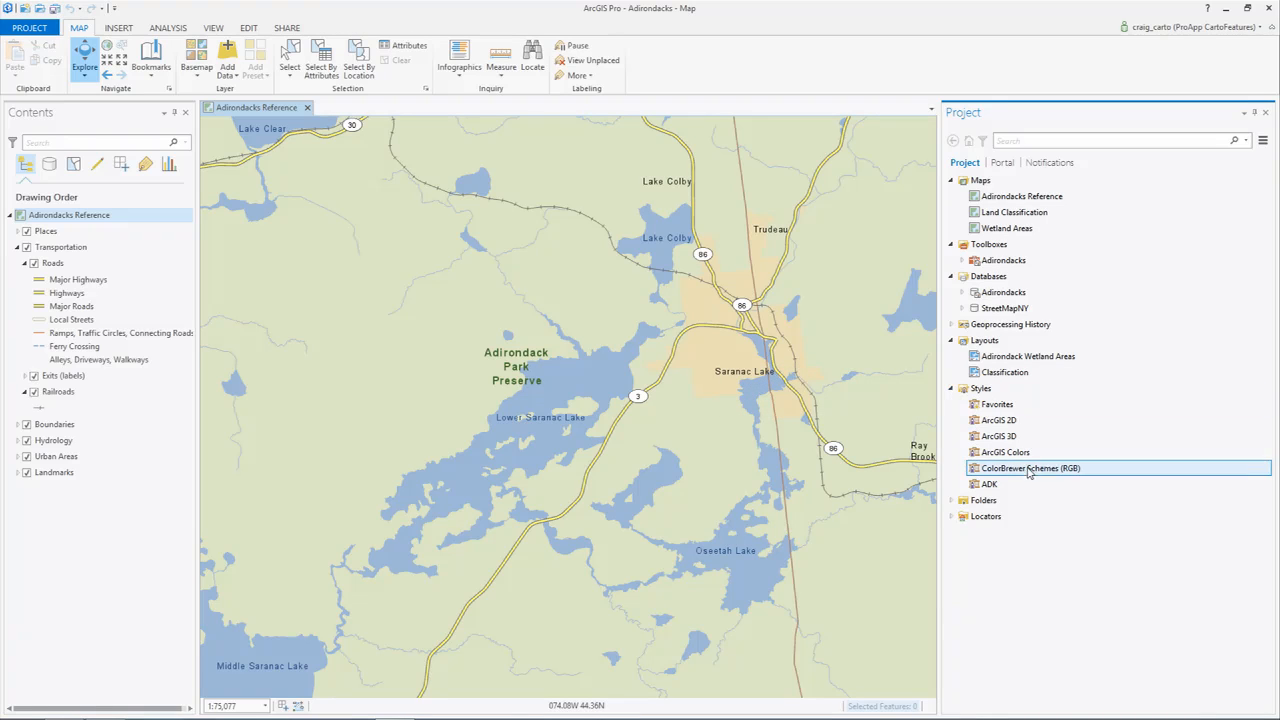
pyautogui.click(995, 420)
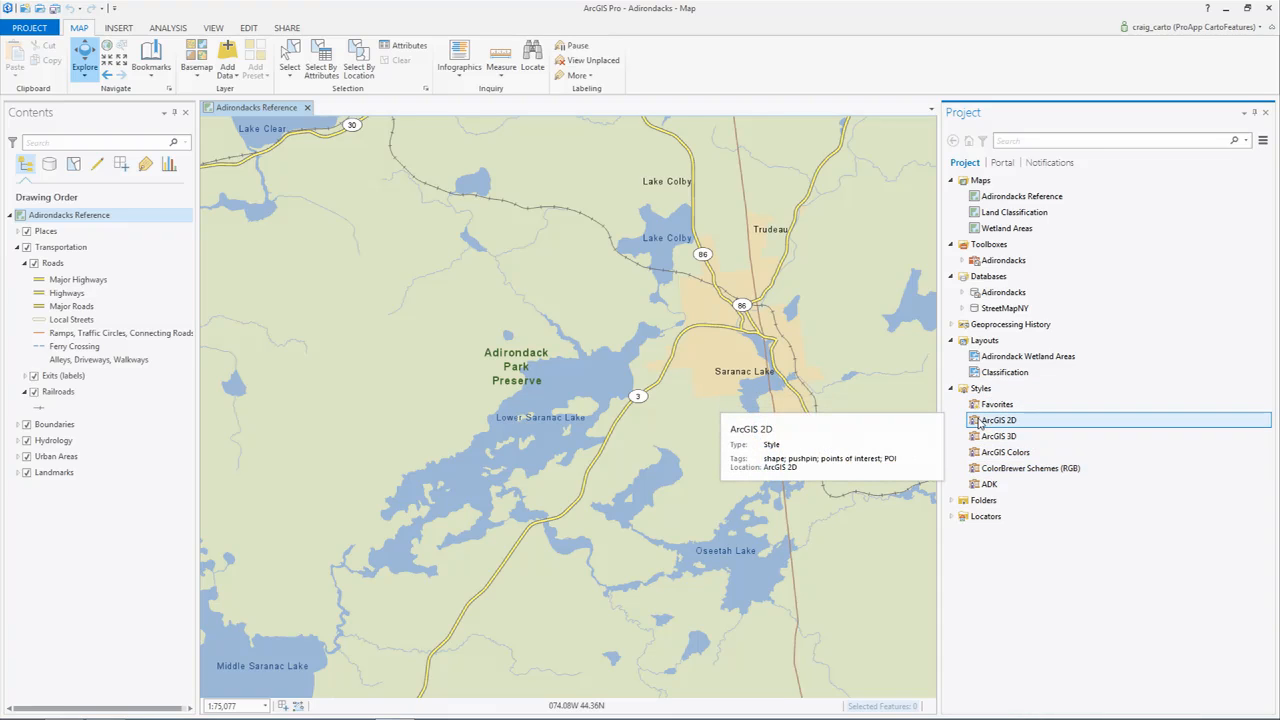
pyautogui.click(1000, 437)
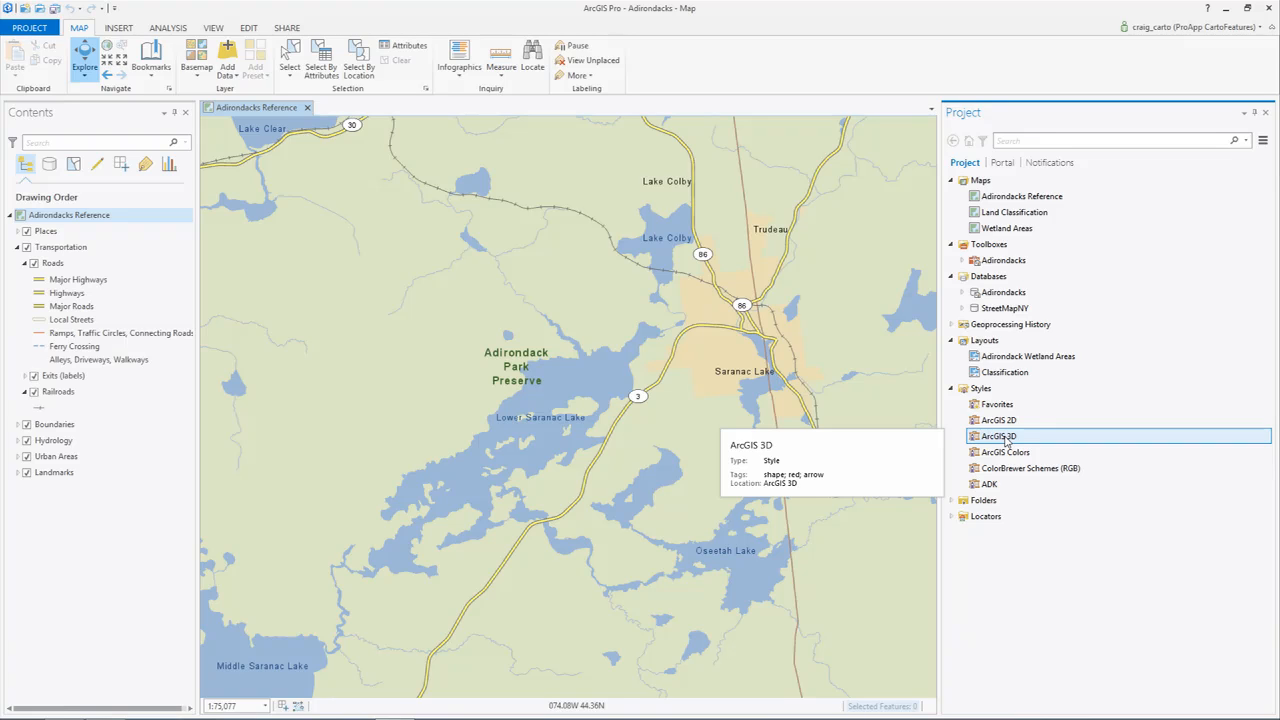
pyautogui.click(1010, 452)
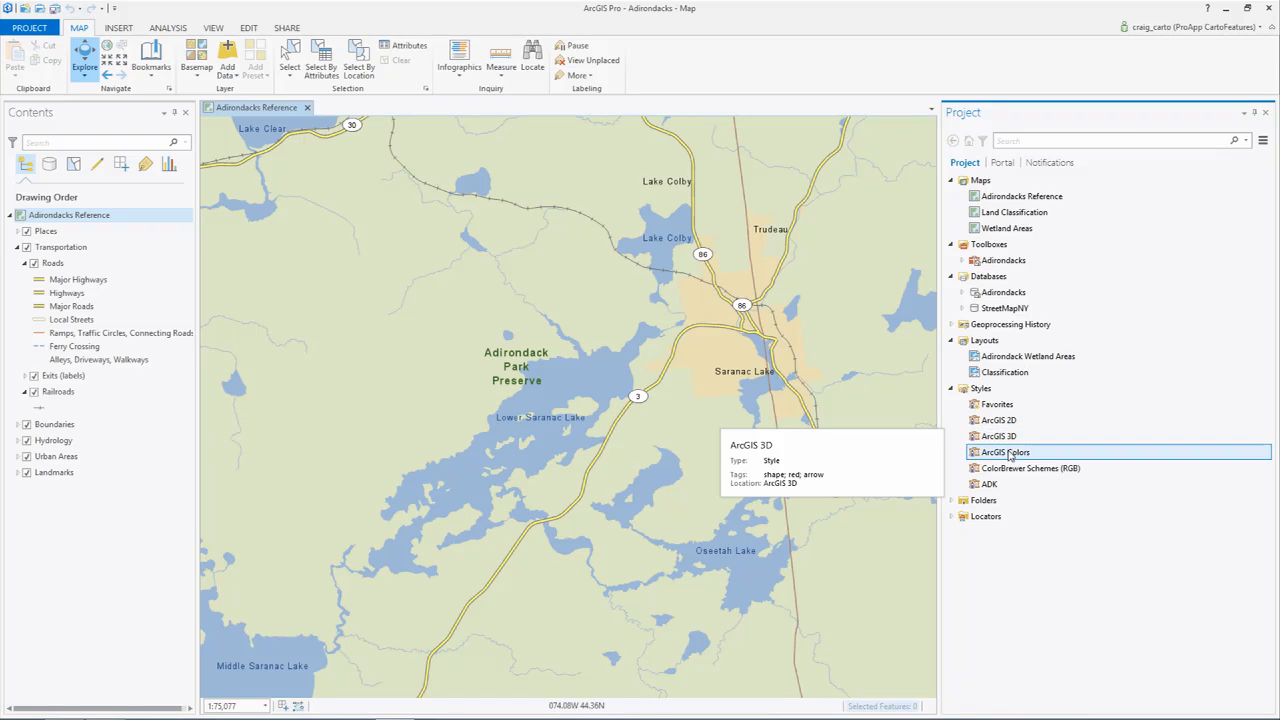
pyautogui.click(1001, 468)
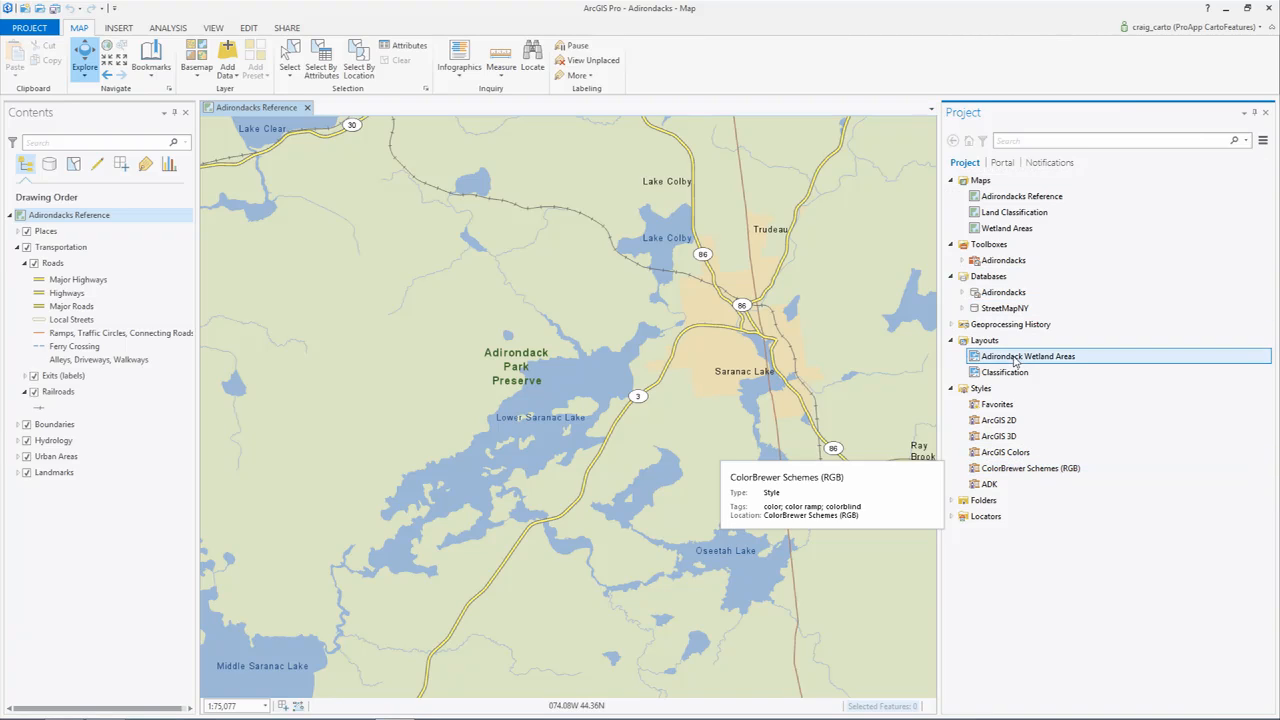
pyautogui.click(995, 484)
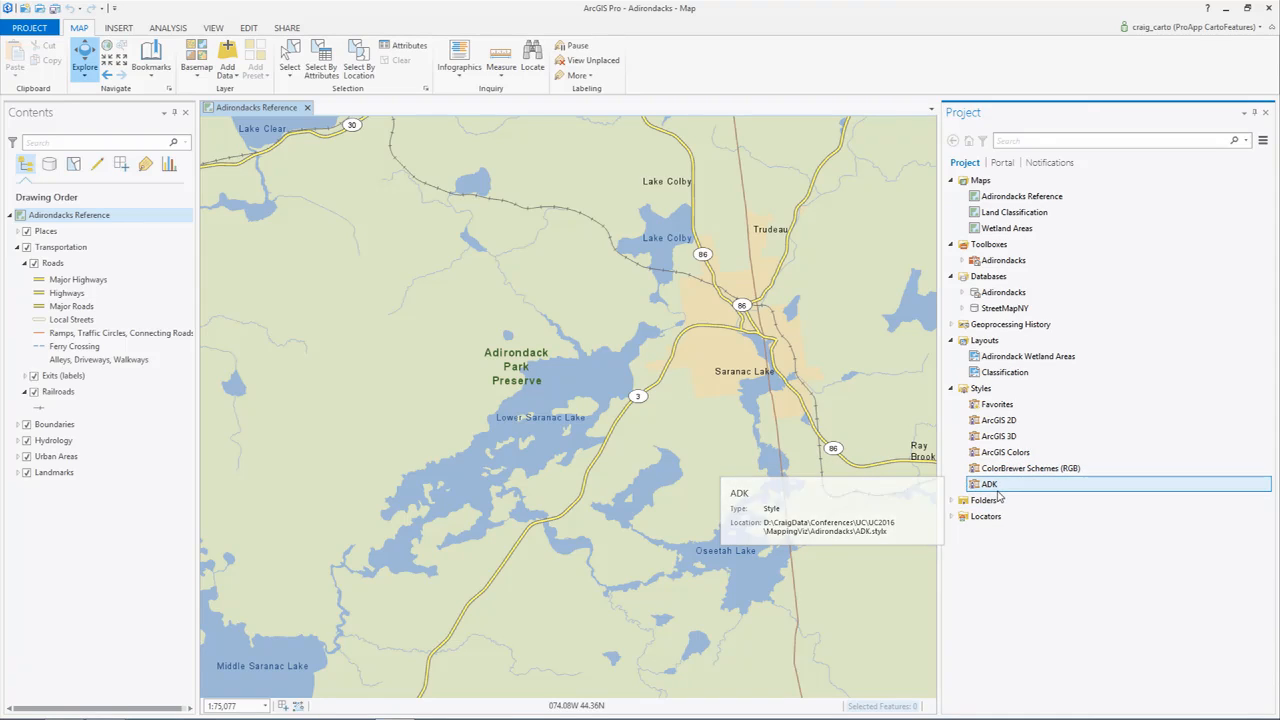
pyautogui.doubleClick(975, 501)
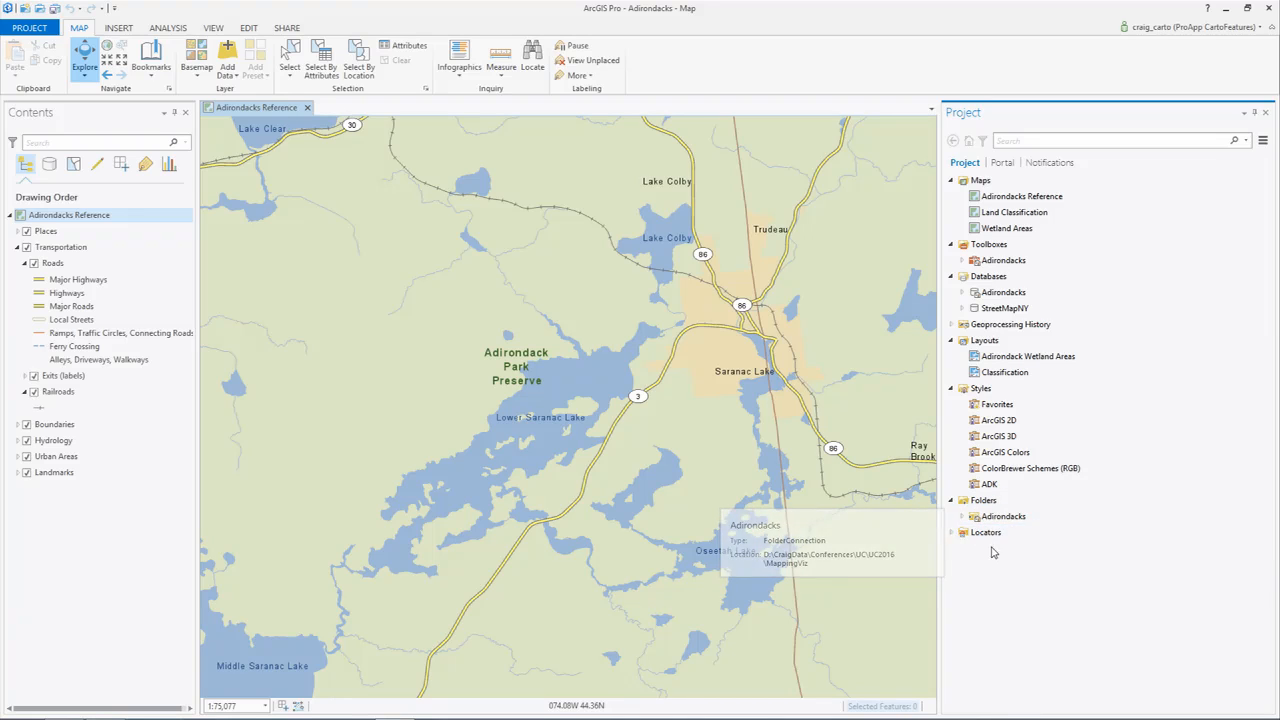
pyautogui.click(1110, 228)
pyautogui.click(1053, 179)
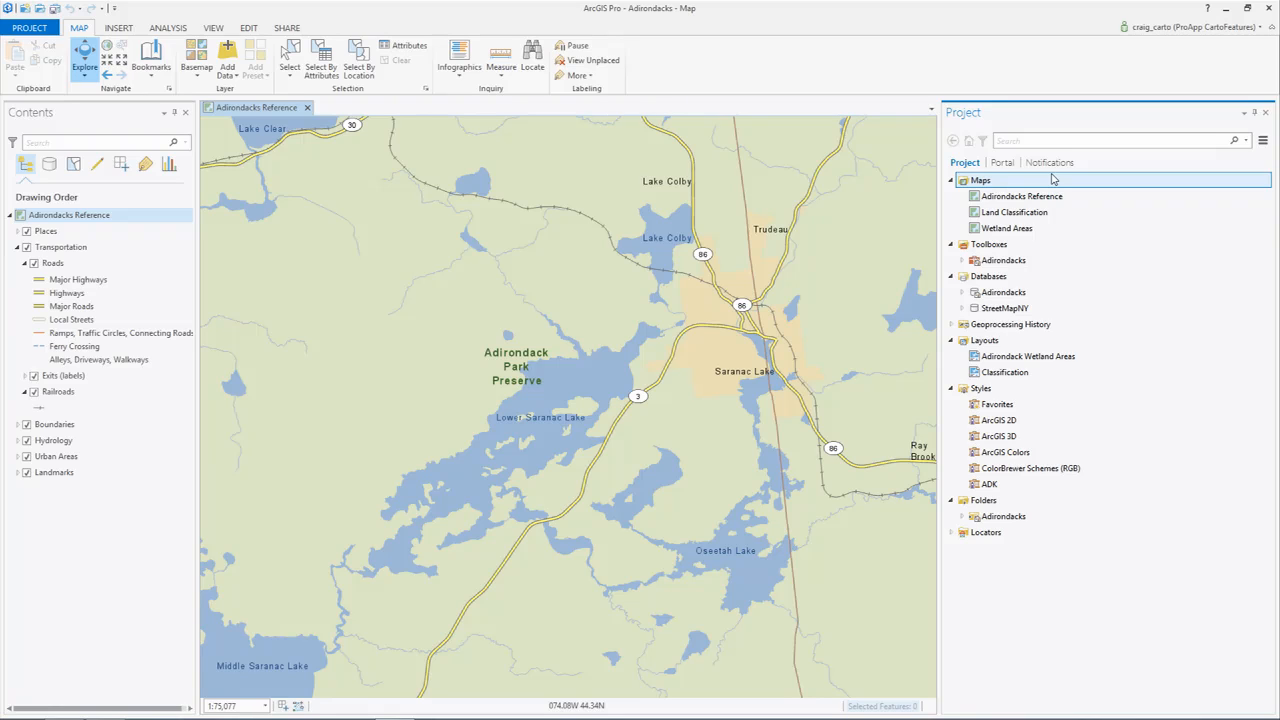
# - Search the portal content for "hillshade" and add the World Hillshade layer to the current Adirondacks Reference map
pyautogui.click(1004, 163)
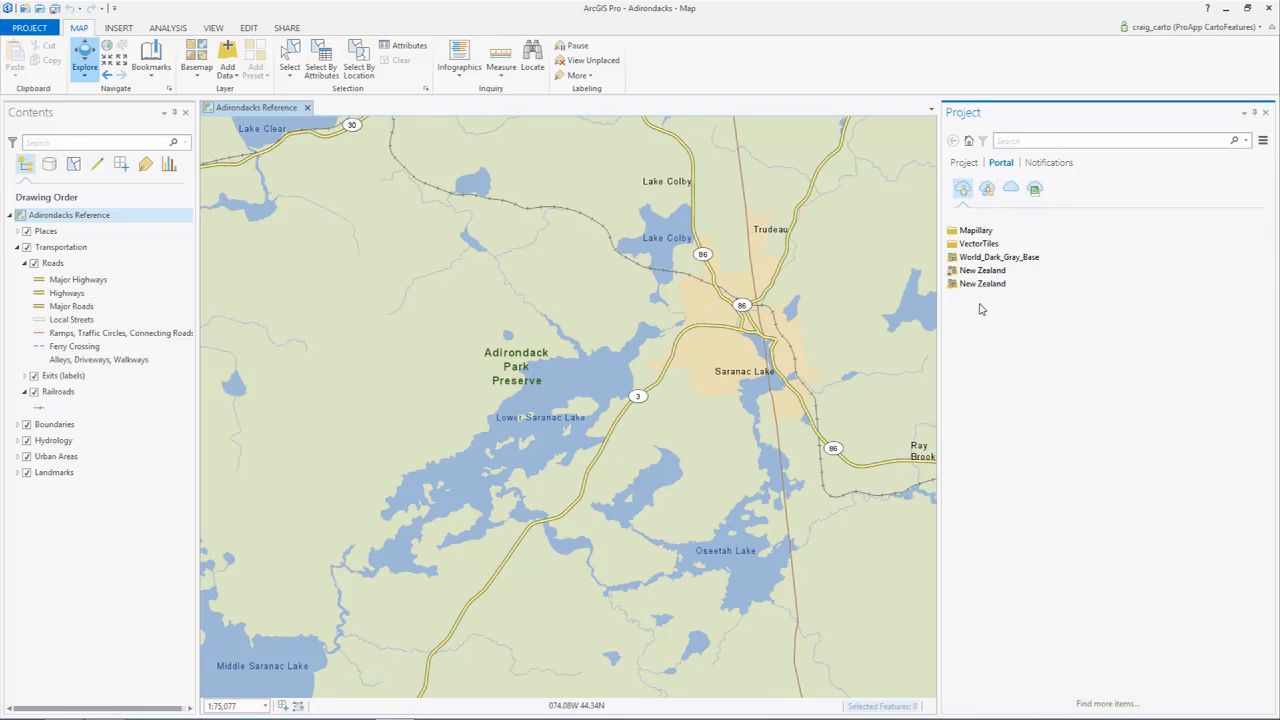
pyautogui.click(1035, 190)
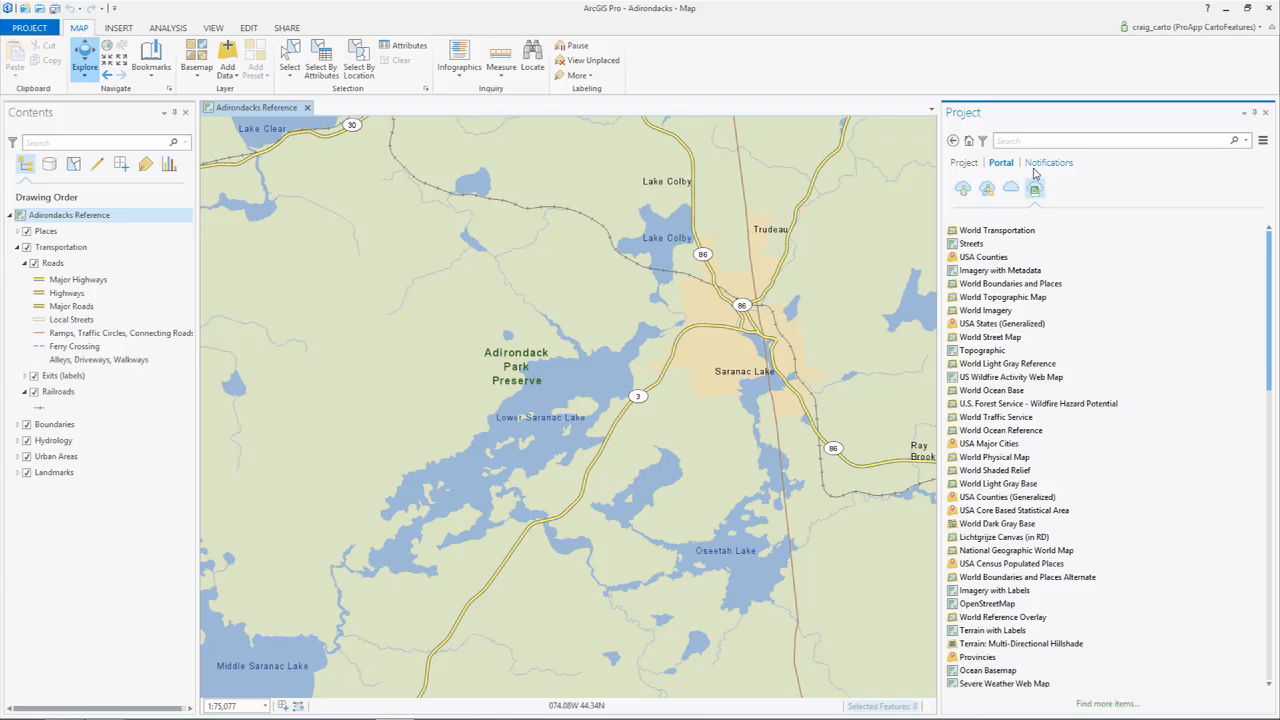
pyautogui.click(1039, 143)
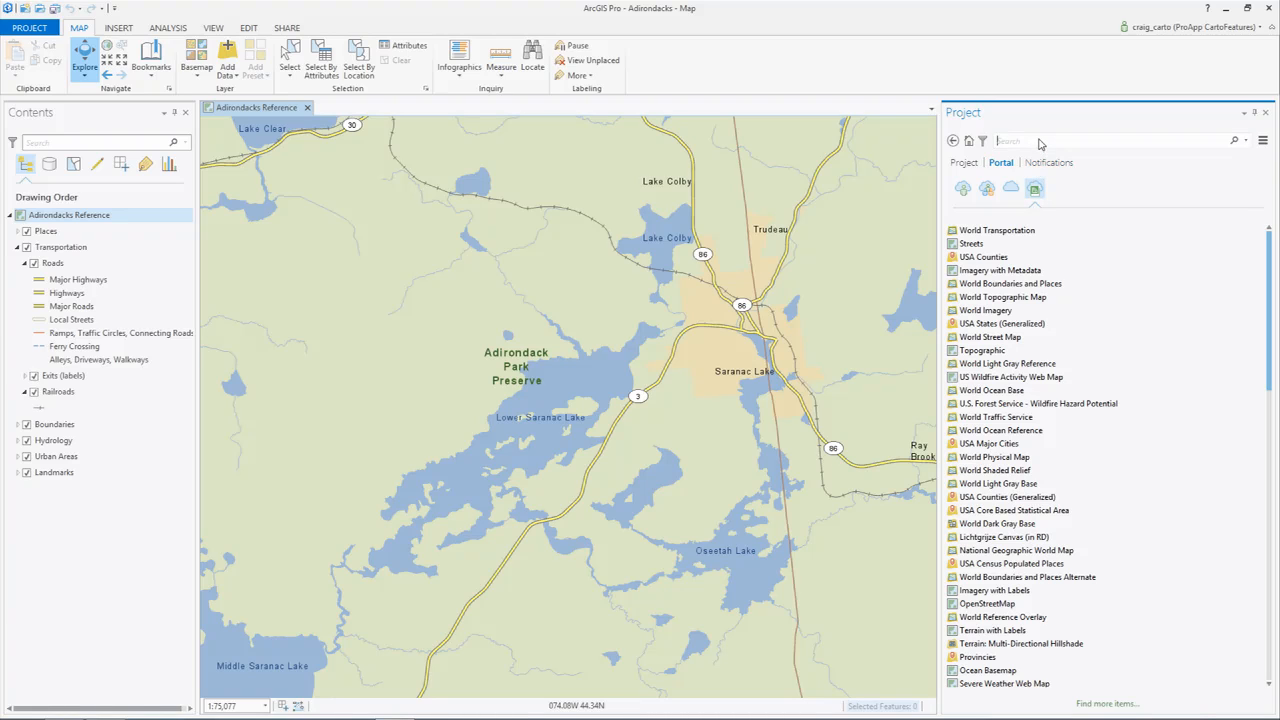
pyautogui.write('hillshade')
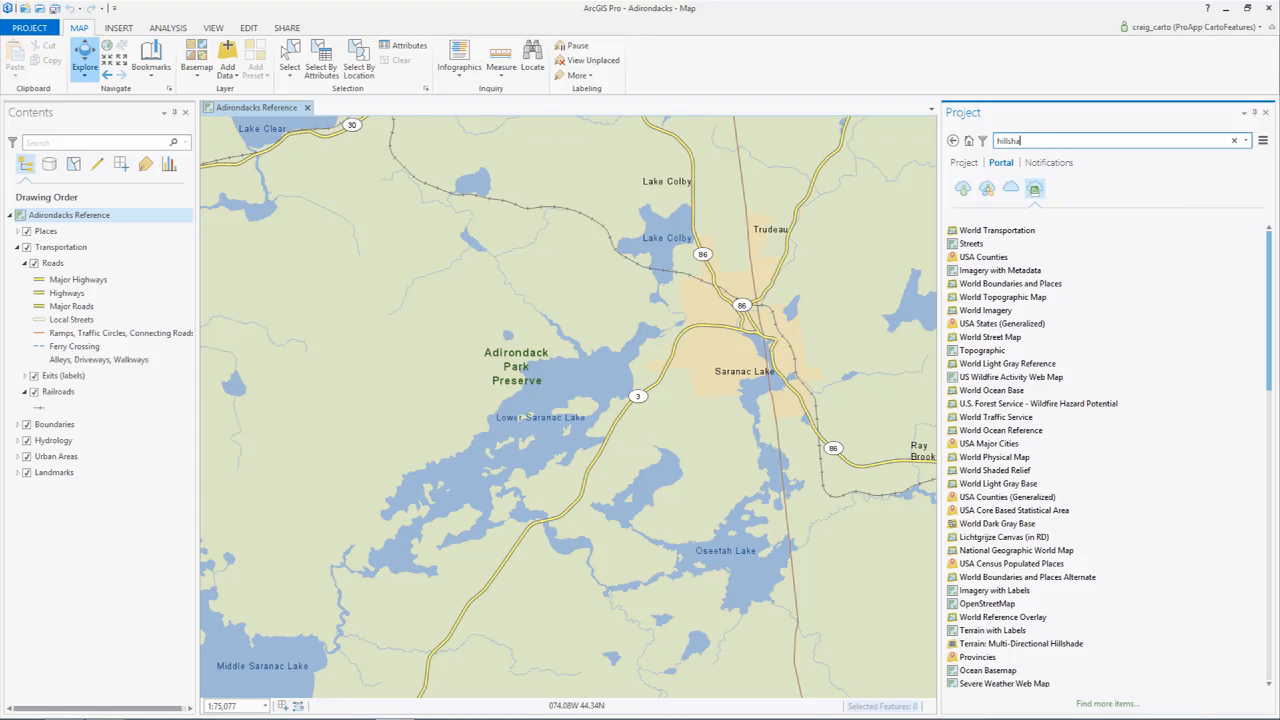
pyautogui.press('Return')
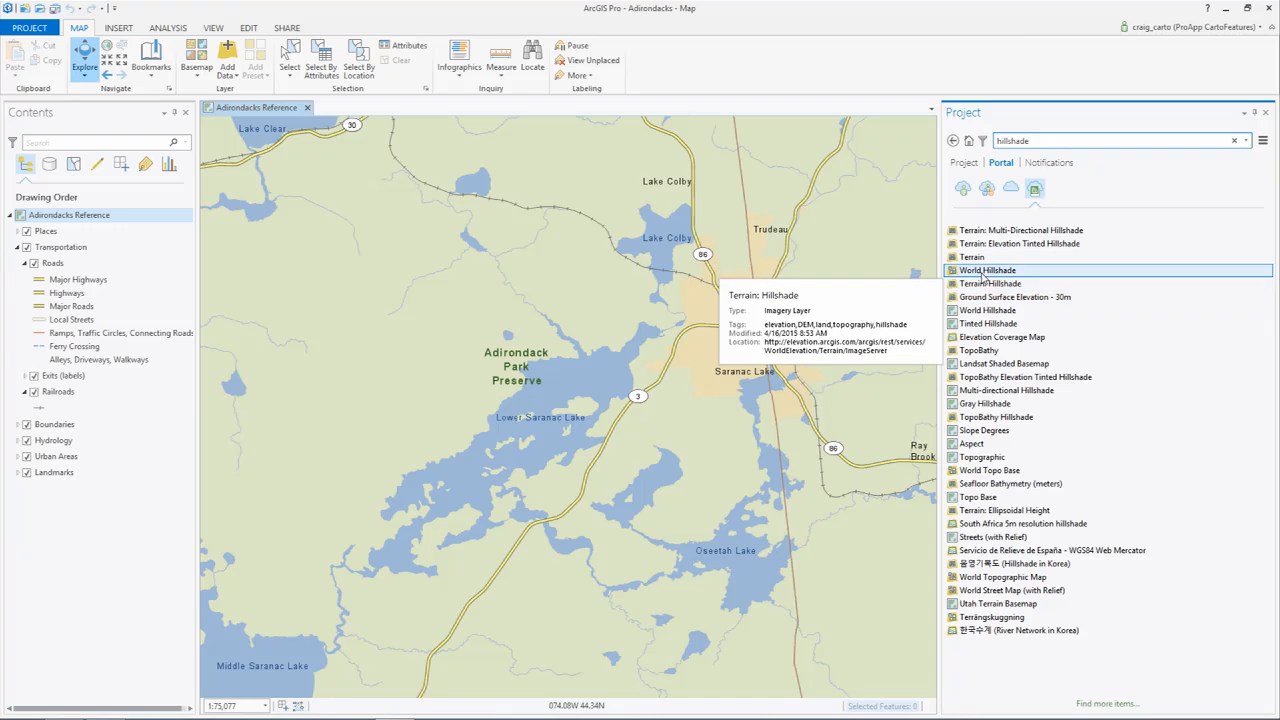
pyautogui.rightClick(976, 272)
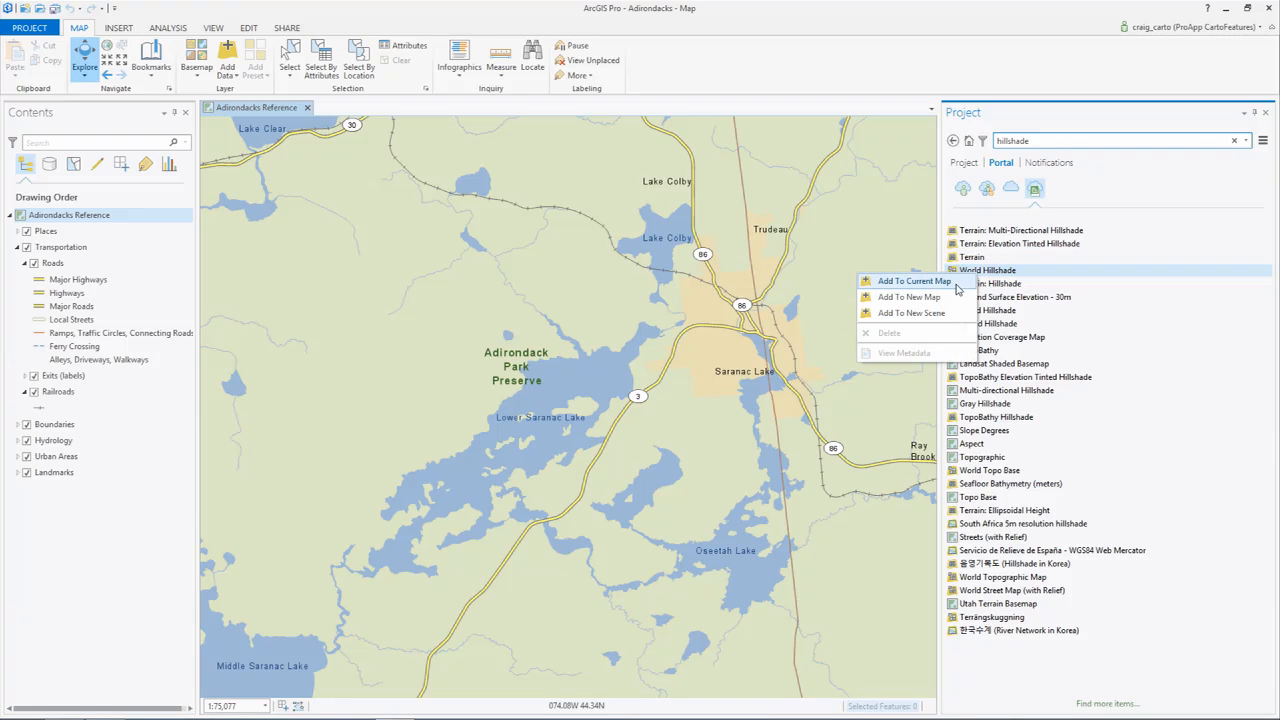
pyautogui.click(955, 284)
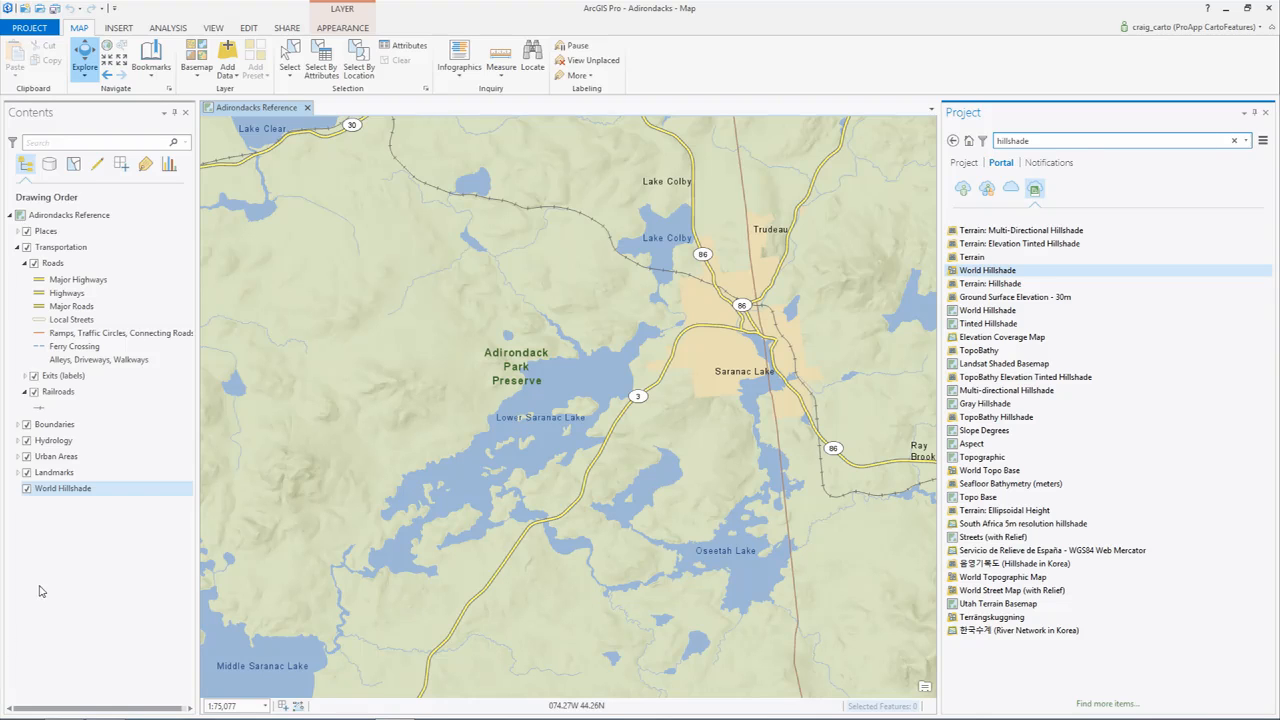
# - Expand the Landmarks group and examine the color and transparency settings of the State Parks and Forests symbol
pyautogui.click(17, 474)
pyautogui.scroll(-2, 90, 495)
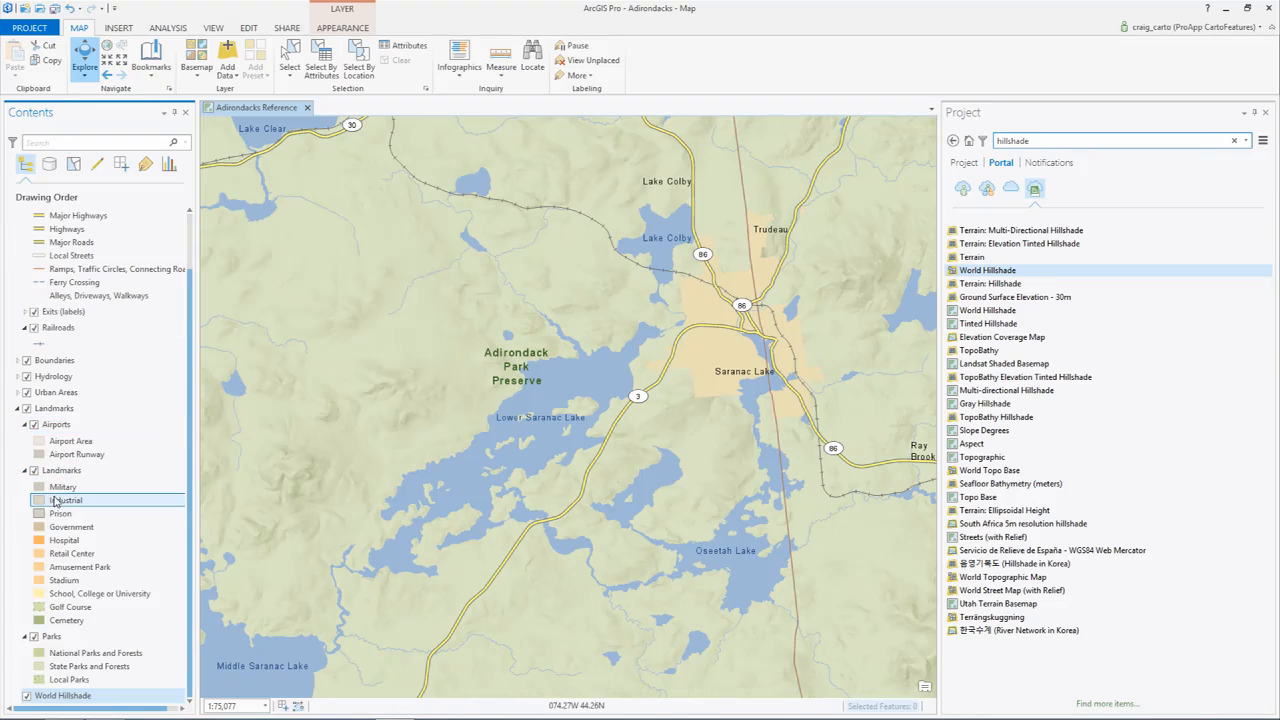
pyautogui.click(40, 670)
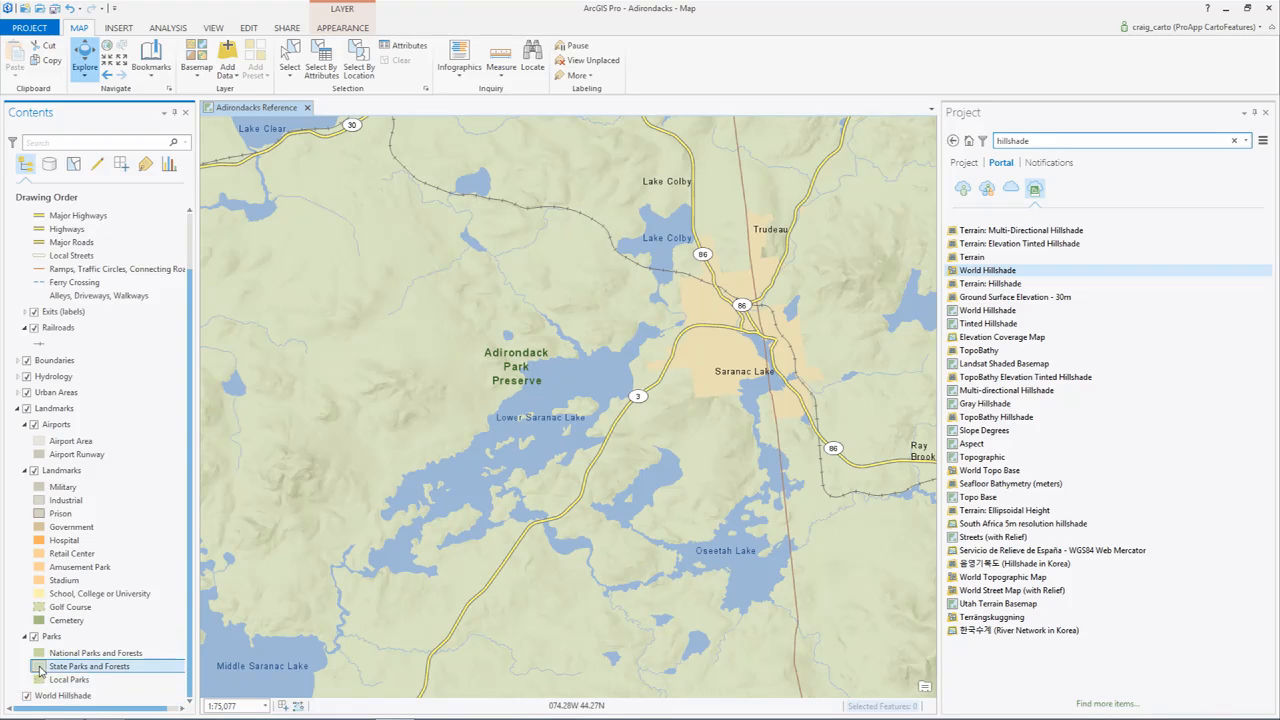
pyautogui.click(55, 657)
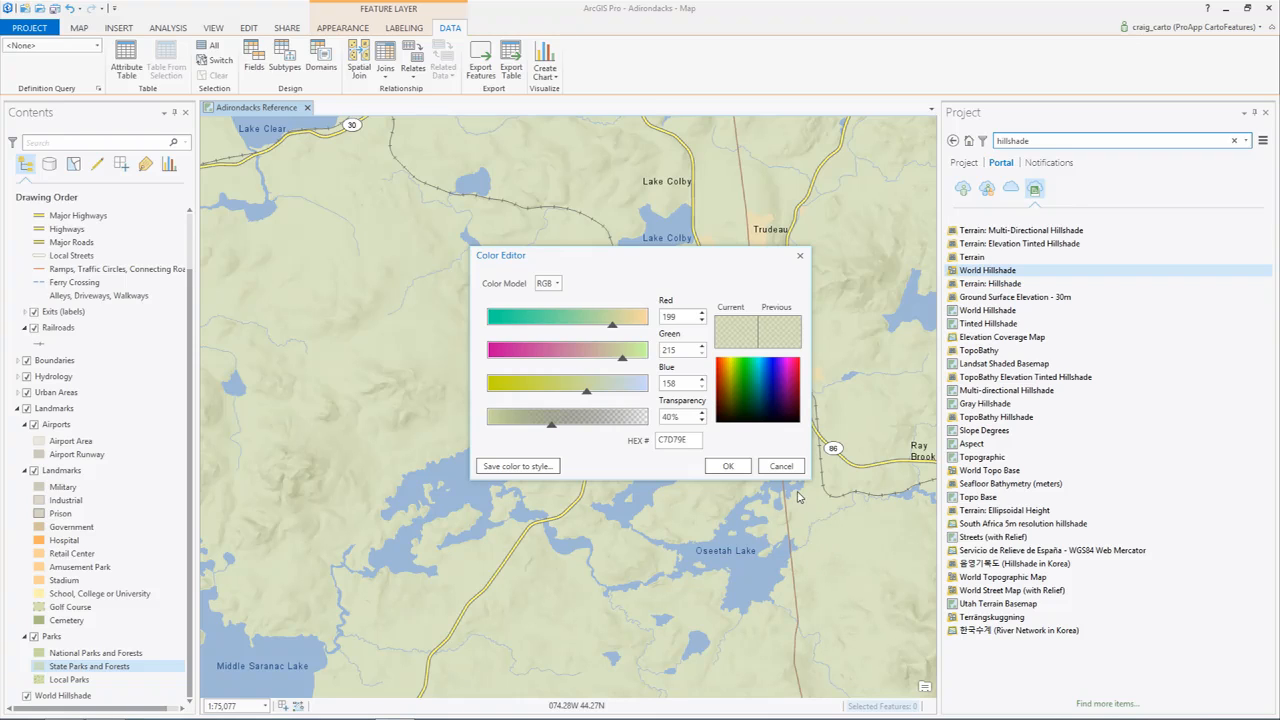
pyautogui.click(781, 467)
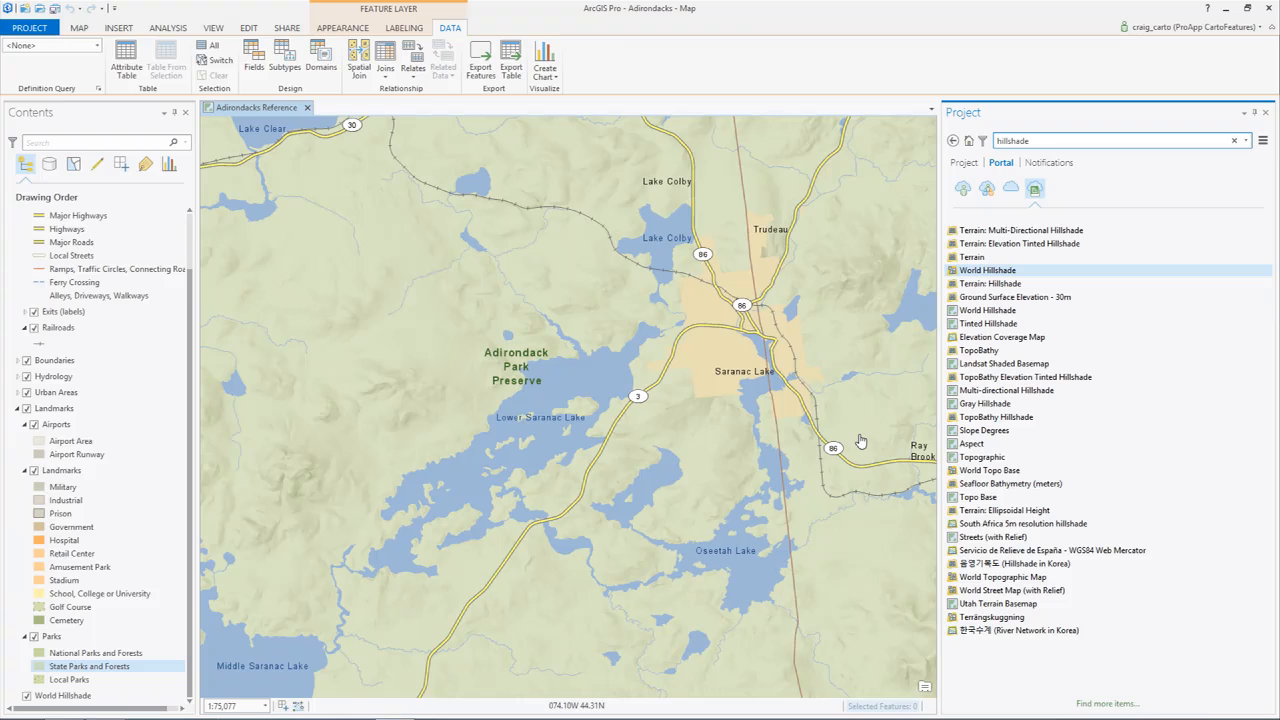
# - List the map contents by labeling, expand the groups, and select all label classes from the small cities to the local parks
pyautogui.scroll(1, 190, 428)
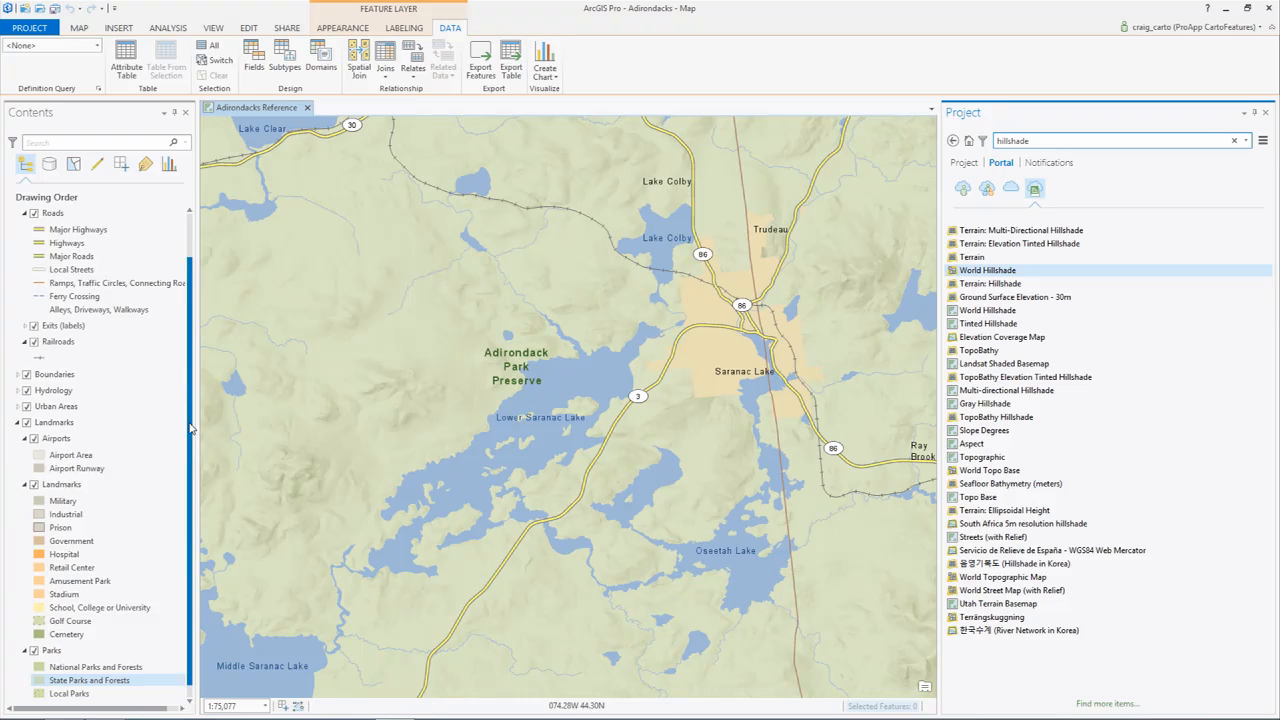
pyautogui.scroll(1, 190, 428)
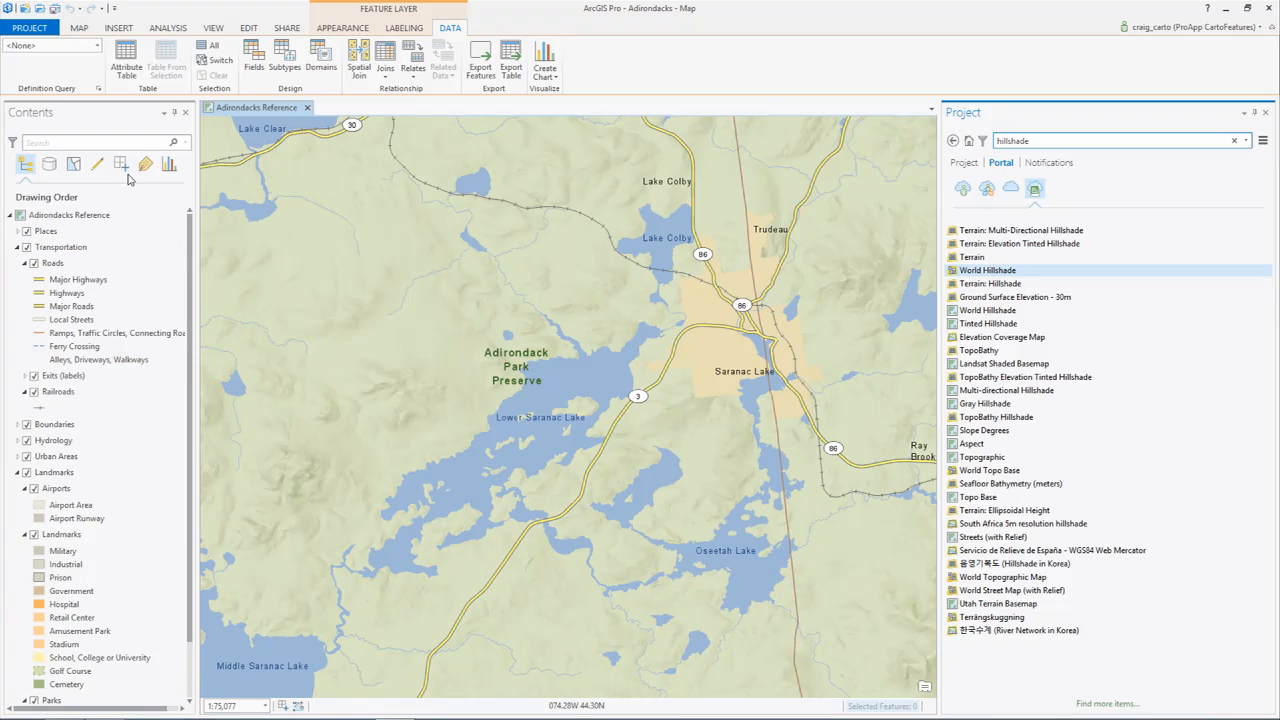
pyautogui.click(404, 28)
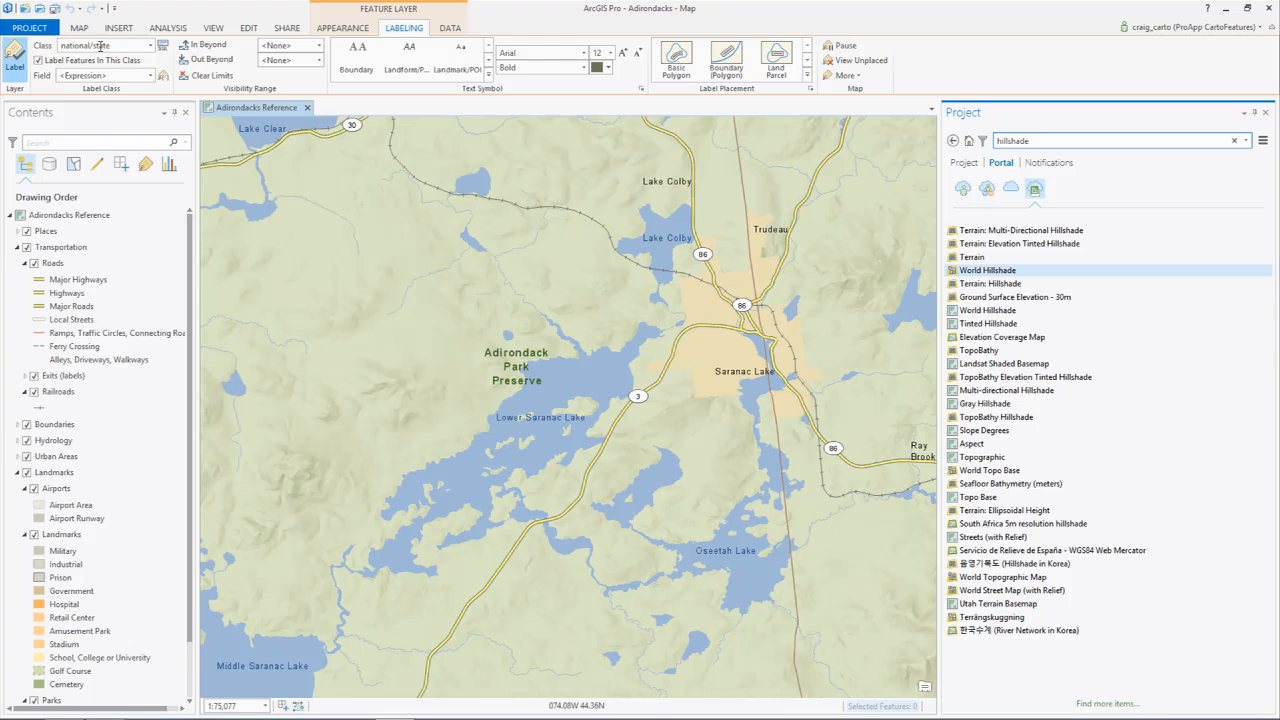
pyautogui.click(147, 170)
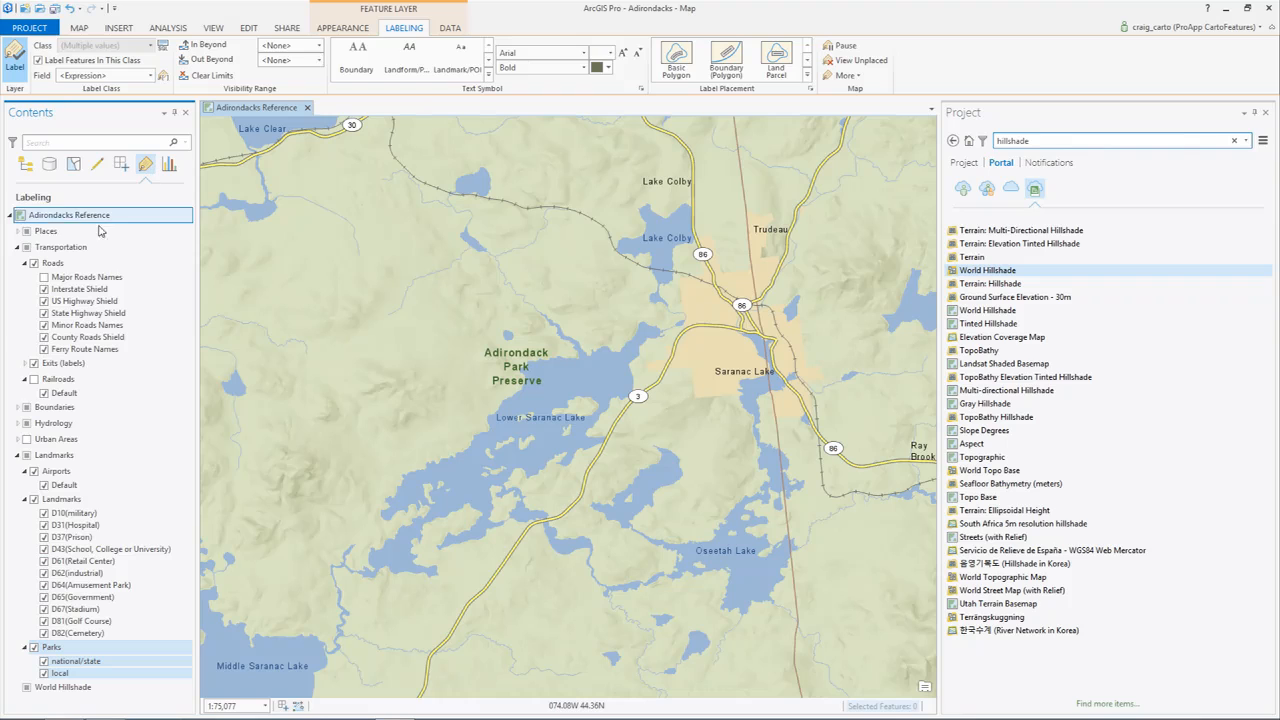
pyautogui.keyDown('ctrl'); pyautogui.click(19, 232); pyautogui.keyUp('ctrl')
pyautogui.scroll(-4, 42, 317)
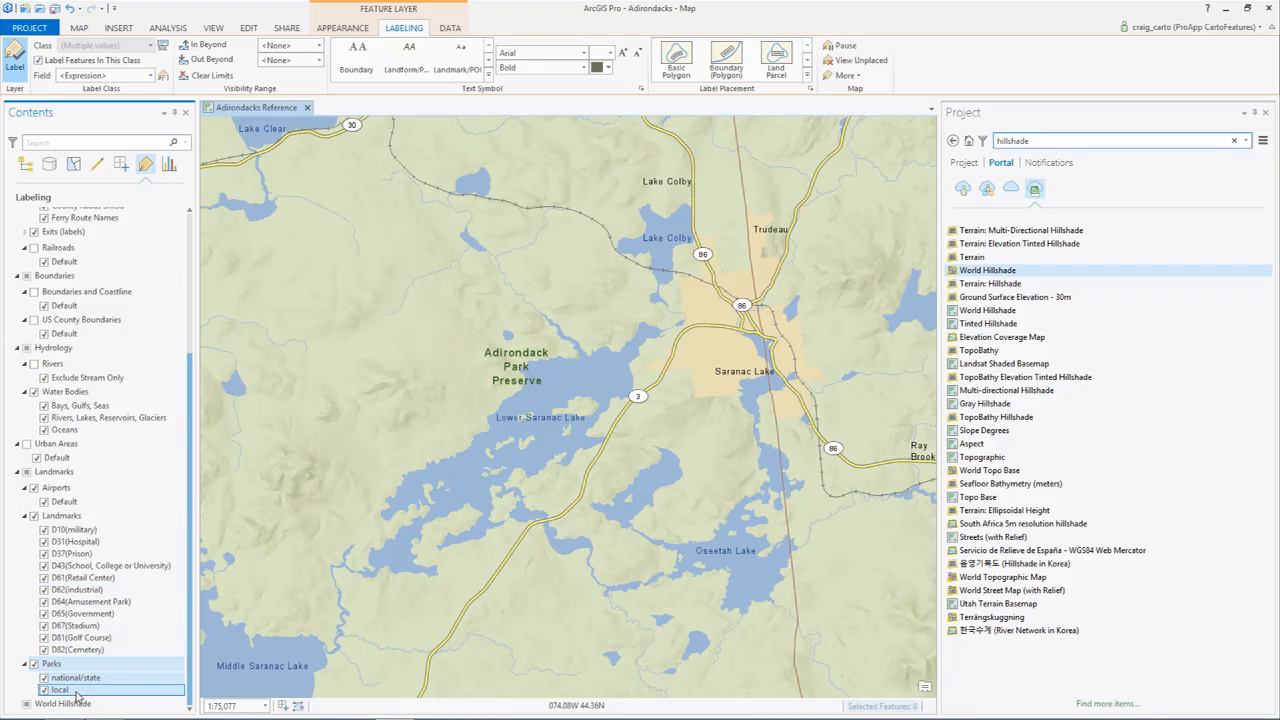
pyautogui.click(110, 678)
pyautogui.scroll(4, 115, 512)
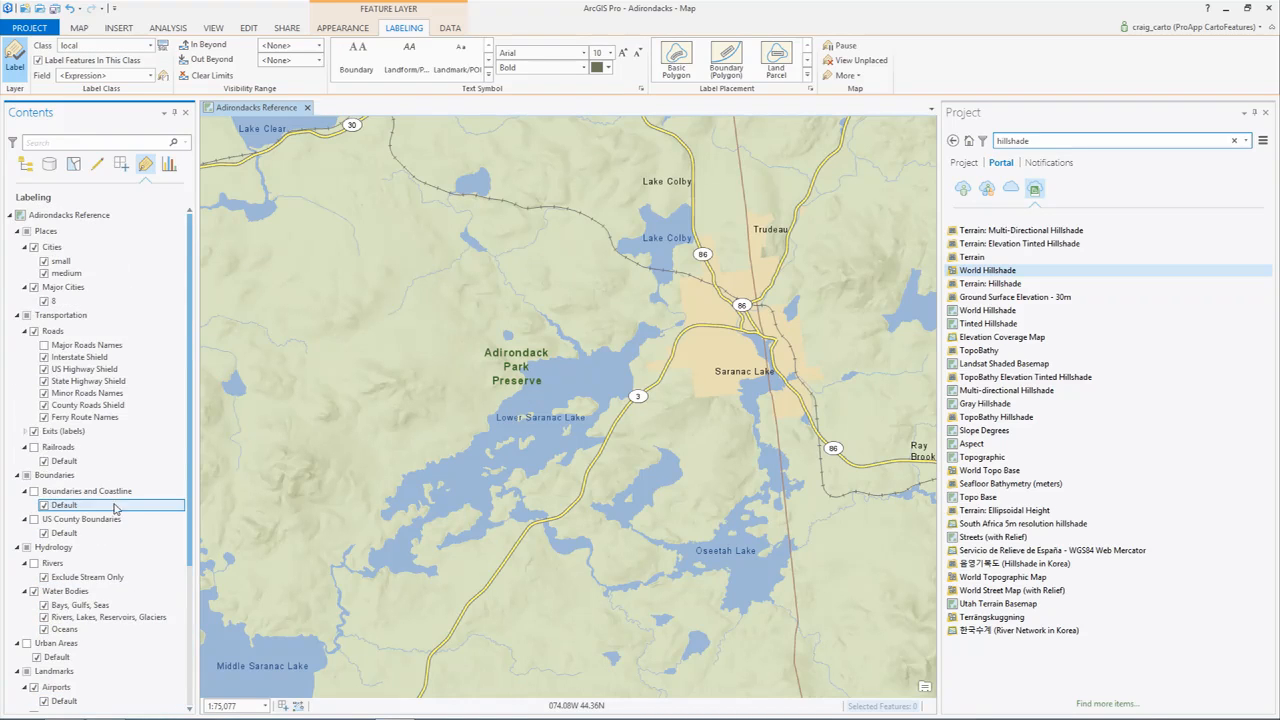
pyautogui.keyDown('shift'); pyautogui.click(68, 260); pyautogui.keyUp('shift')
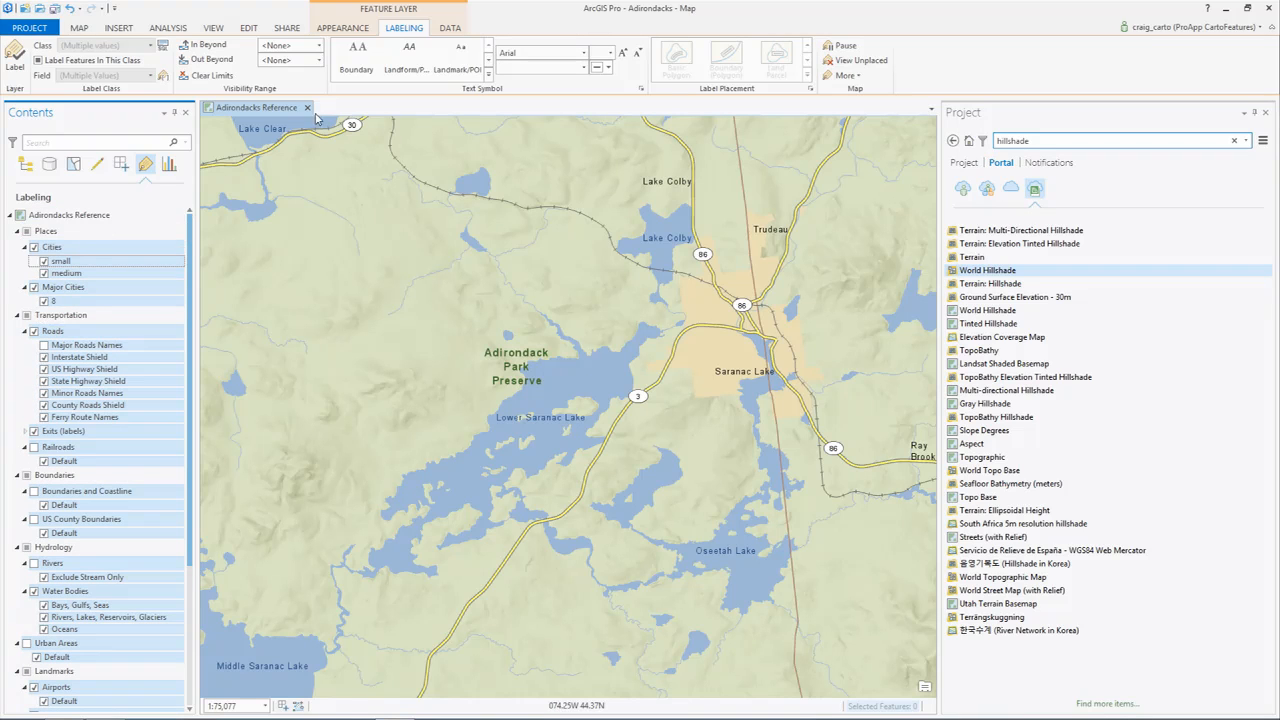
# - Try the Comic Sans MS font on all selected label classes, and undo the font change
pyautogui.click(583, 53)
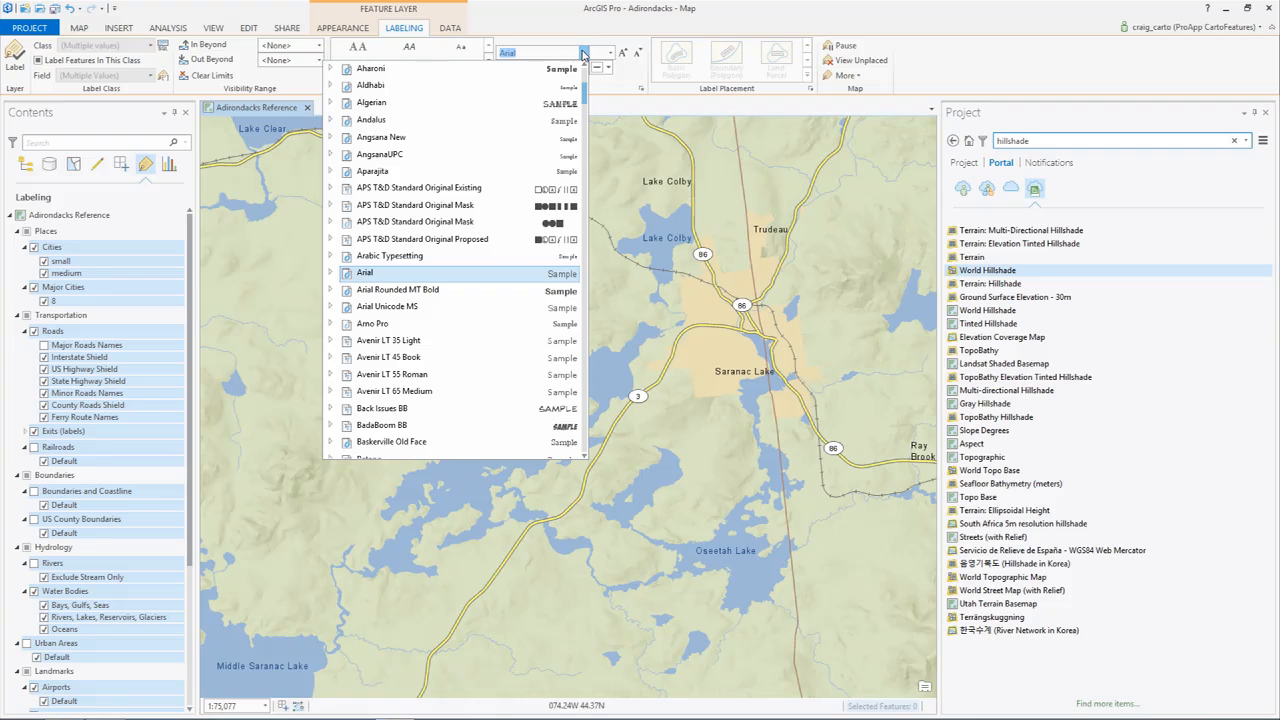
pyautogui.write('Comi')
pyautogui.press('Return')
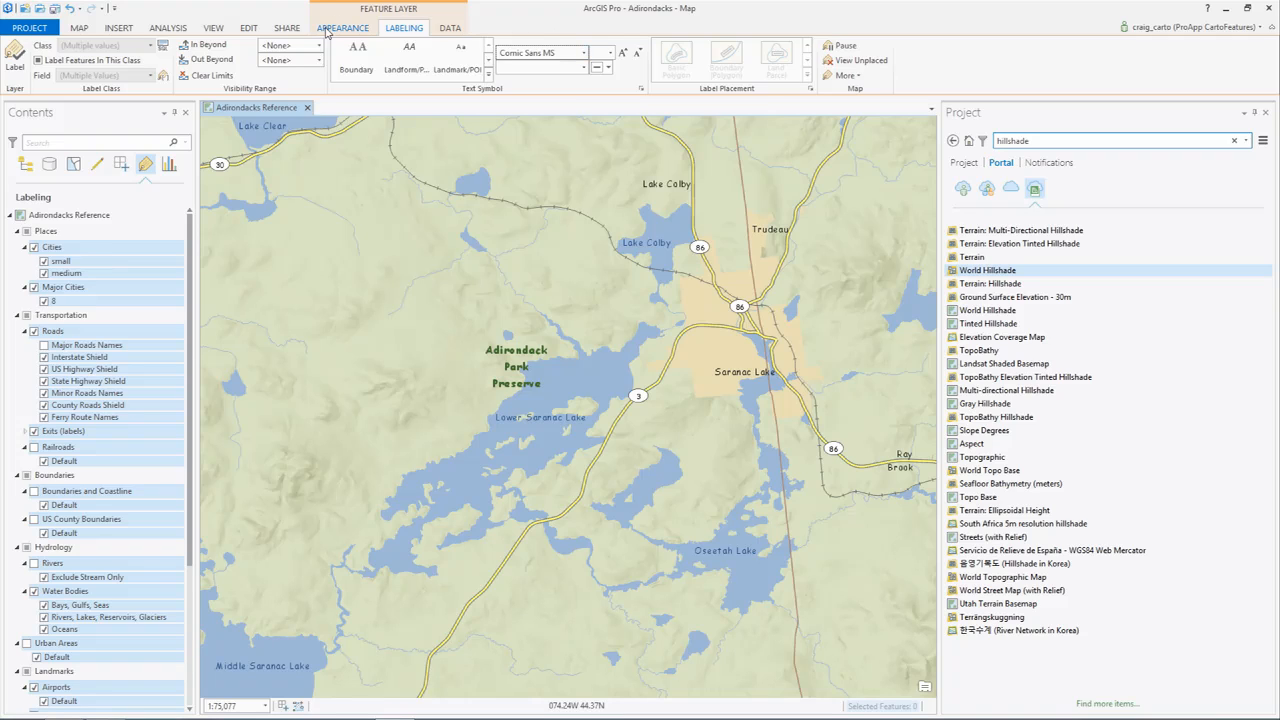
pyautogui.click(81, 9)
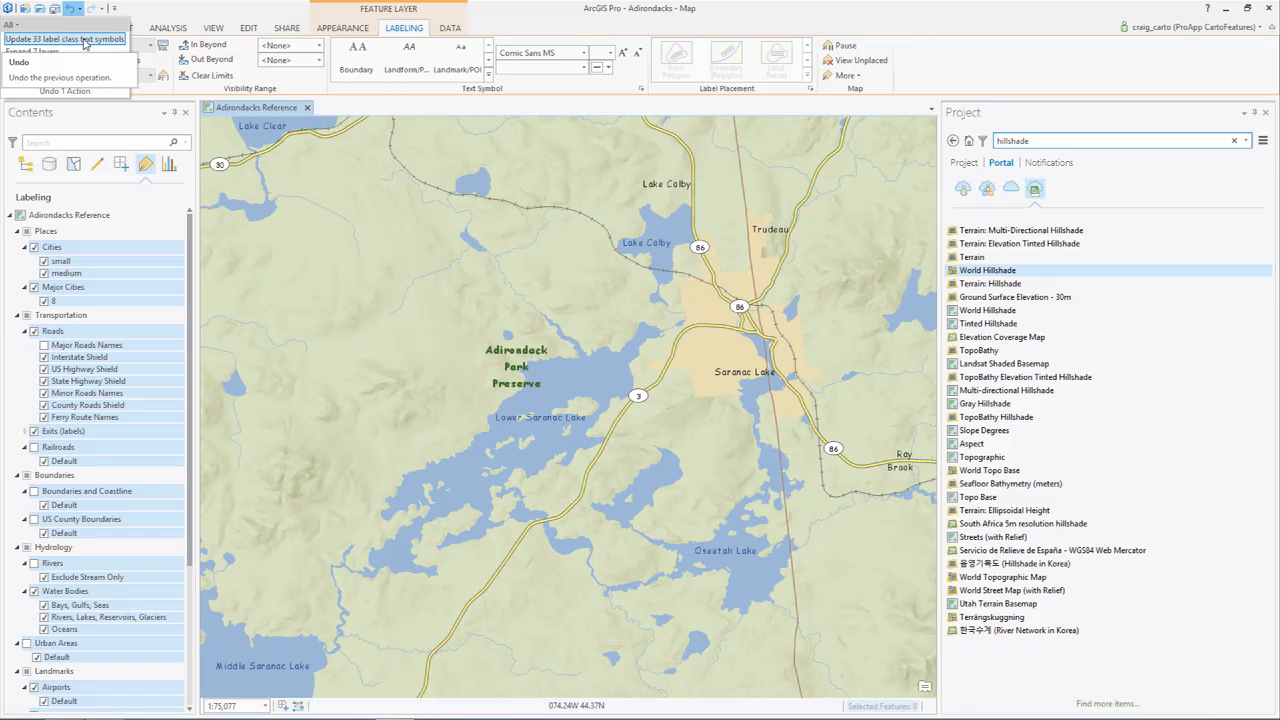
pyautogui.click(85, 40)
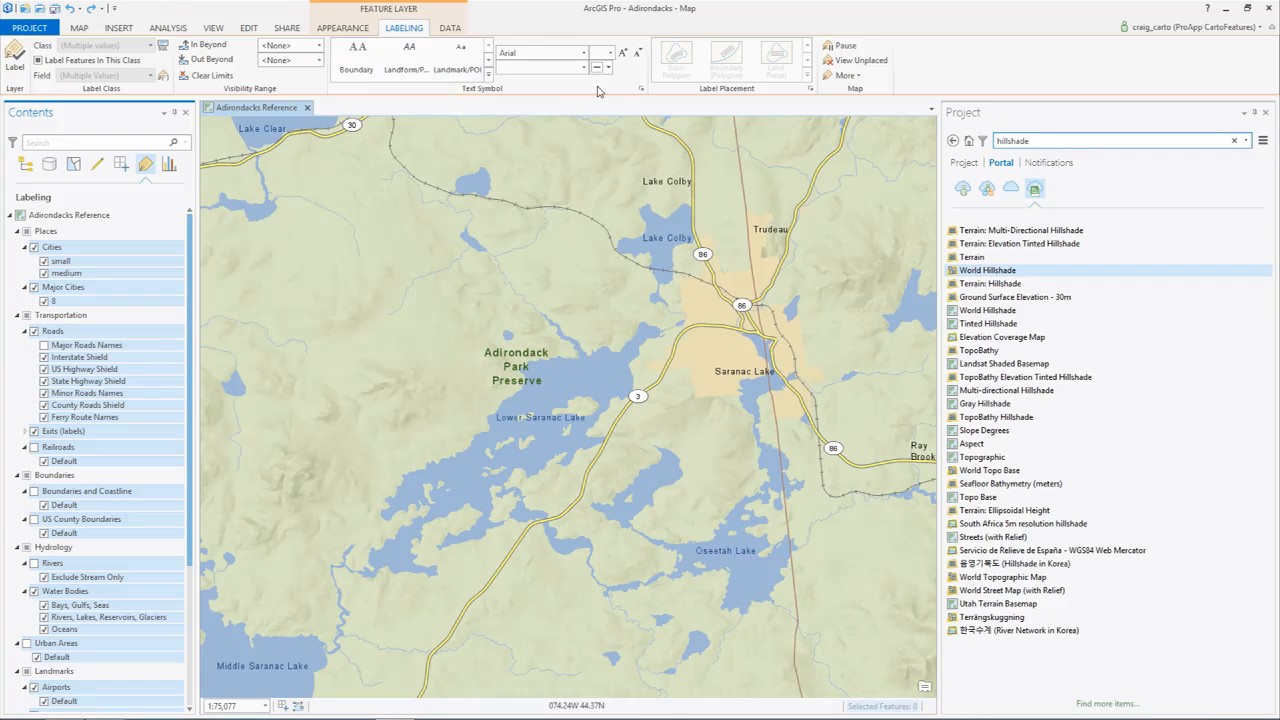
# - Set the font of all selected label classes to Source Sans Pro in the Semibold style
pyautogui.click(584, 53)
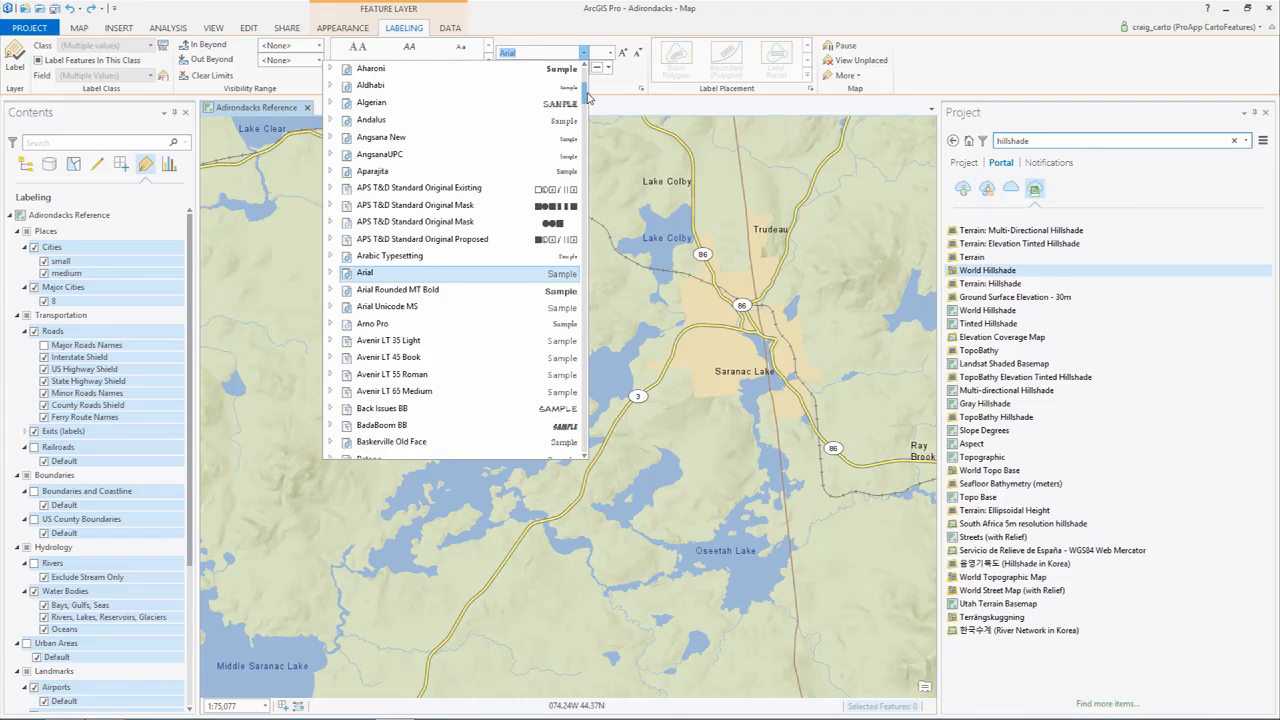
pyautogui.scroll(5, 586, 95)
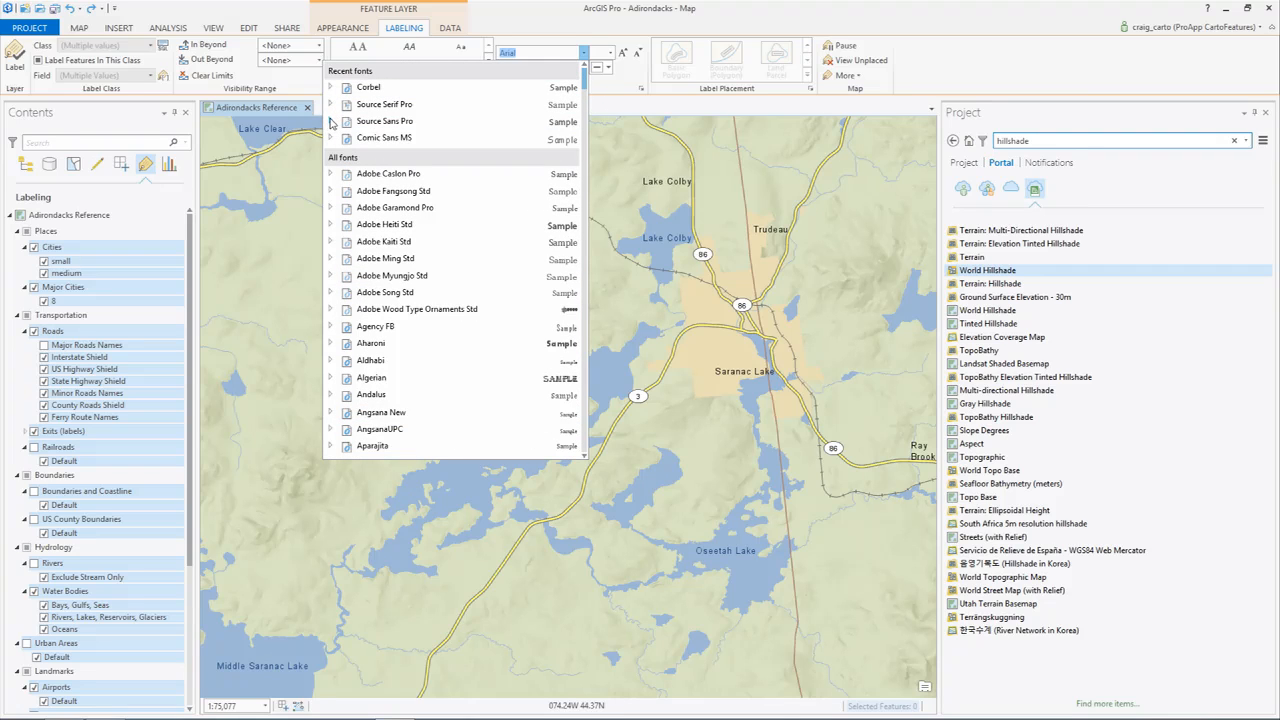
pyautogui.click(332, 121)
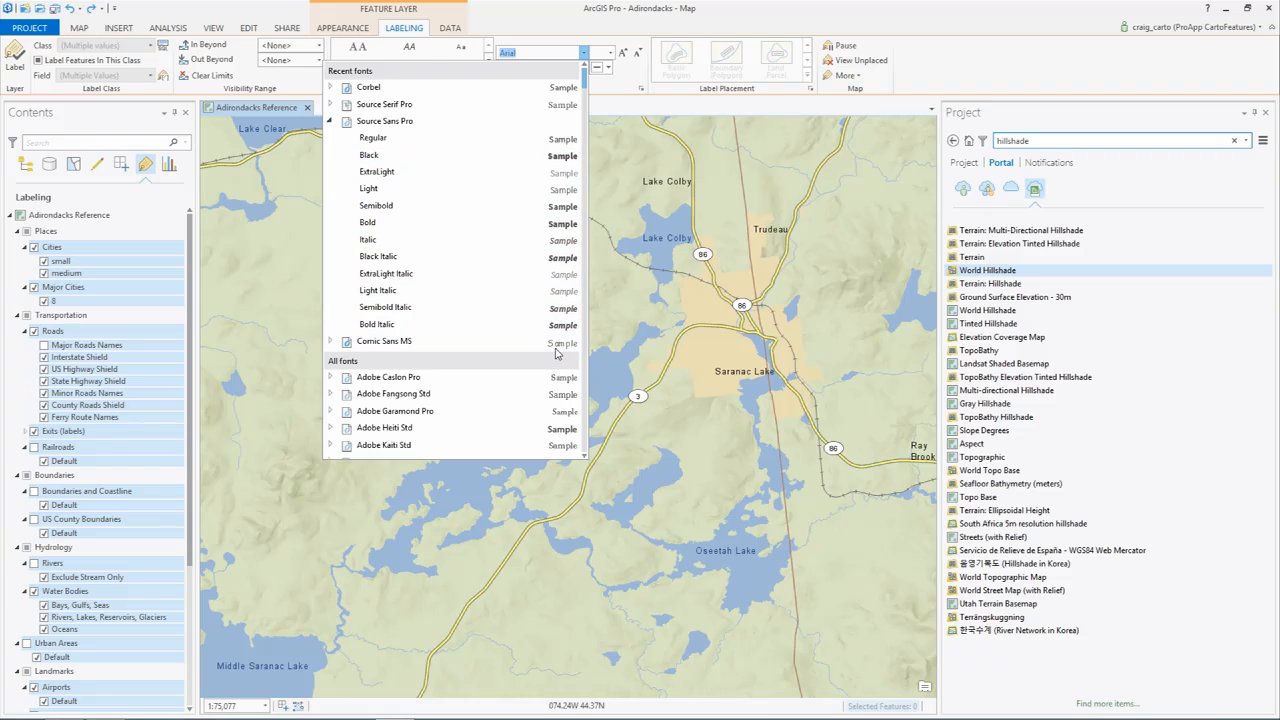
pyautogui.click(549, 206)
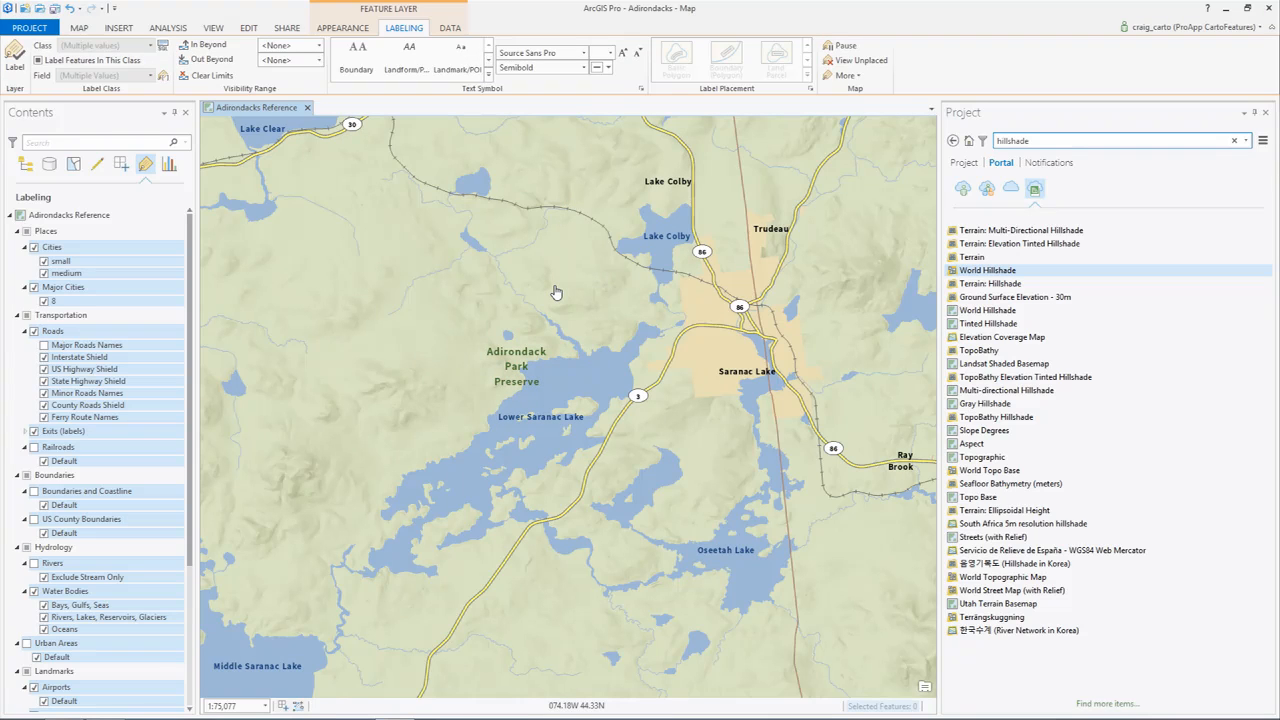
# - Set the font of all the Water Bodies label classes to Source Serif Pro Semibold
pyautogui.click(88, 612)
pyautogui.keyDown('shift'); pyautogui.click(85, 631); pyautogui.keyUp('shift')
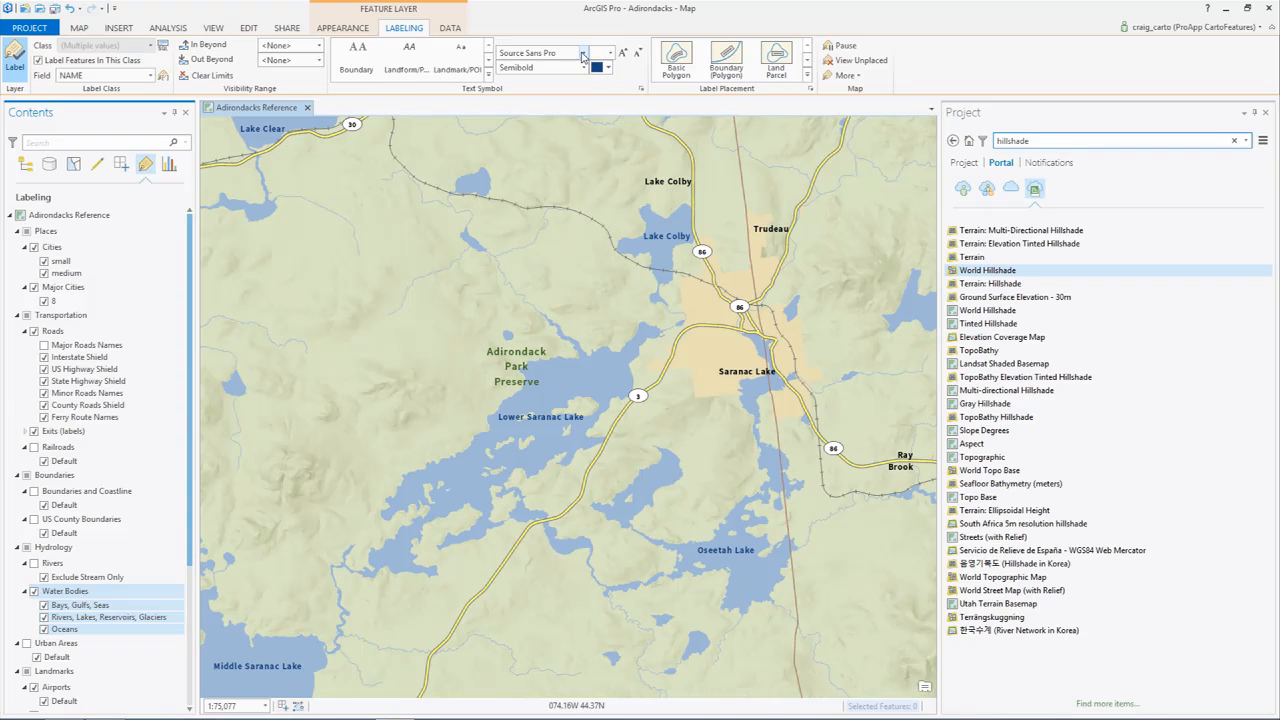
pyautogui.click(582, 53)
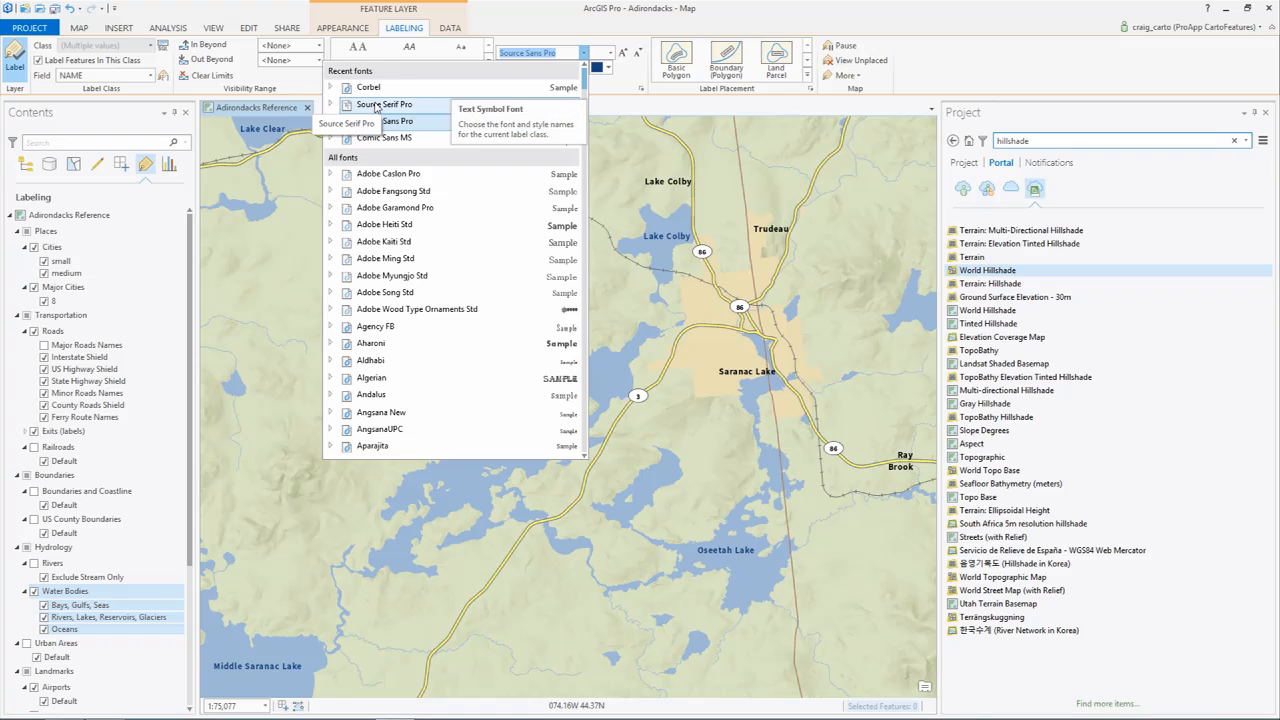
pyautogui.click(332, 105)
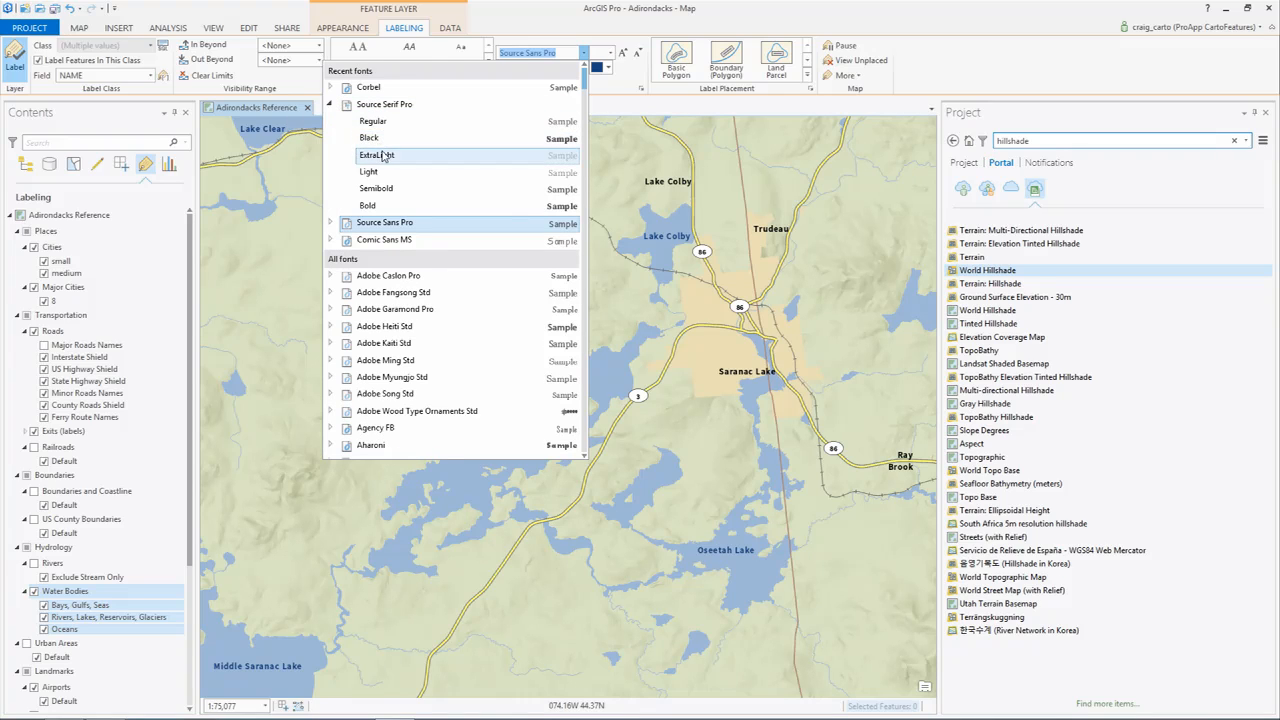
pyautogui.click(396, 190)
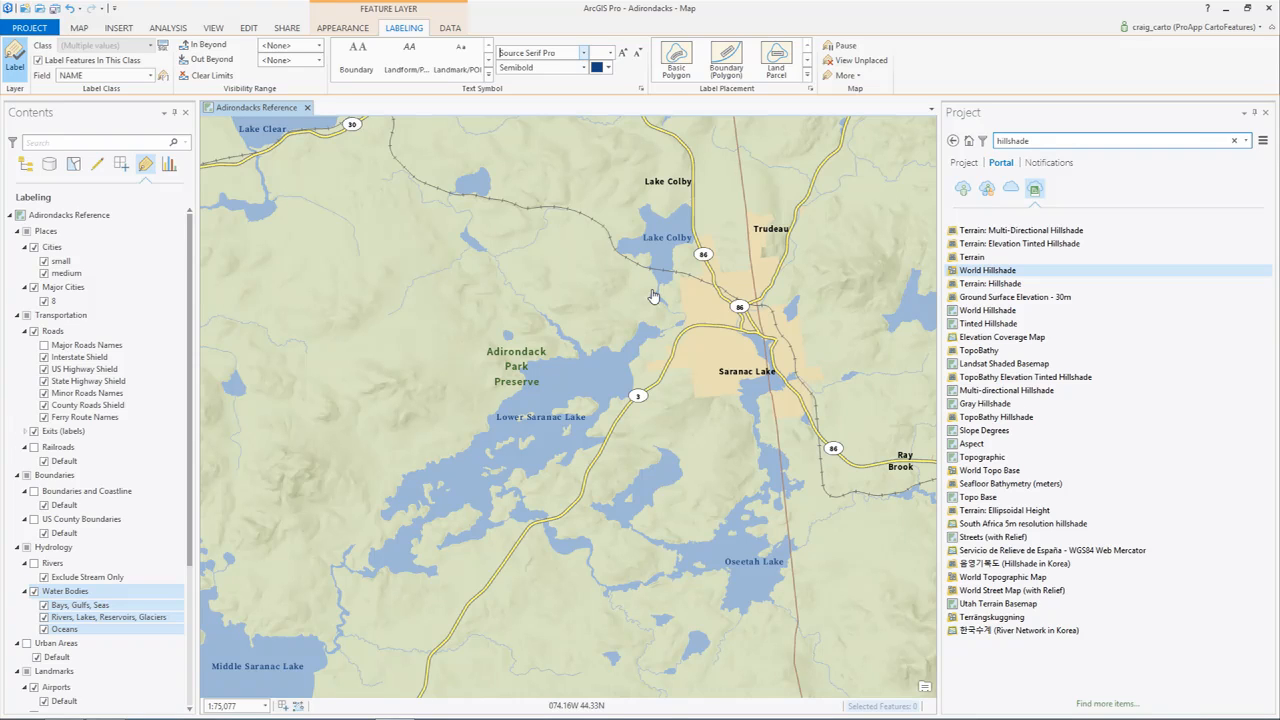
# - Apply the Shield 13 text symbol to the State Highway Shield label class of the Roads layer
pyautogui.click(90, 381)
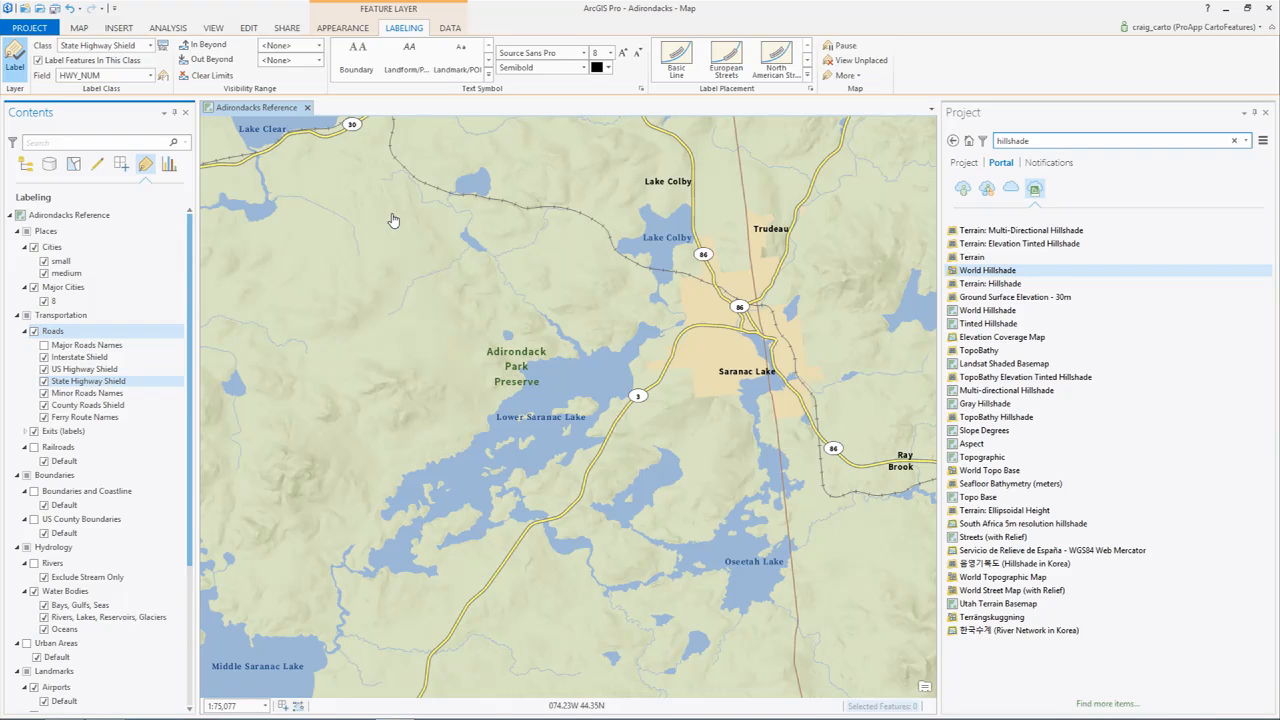
pyautogui.click(488, 76)
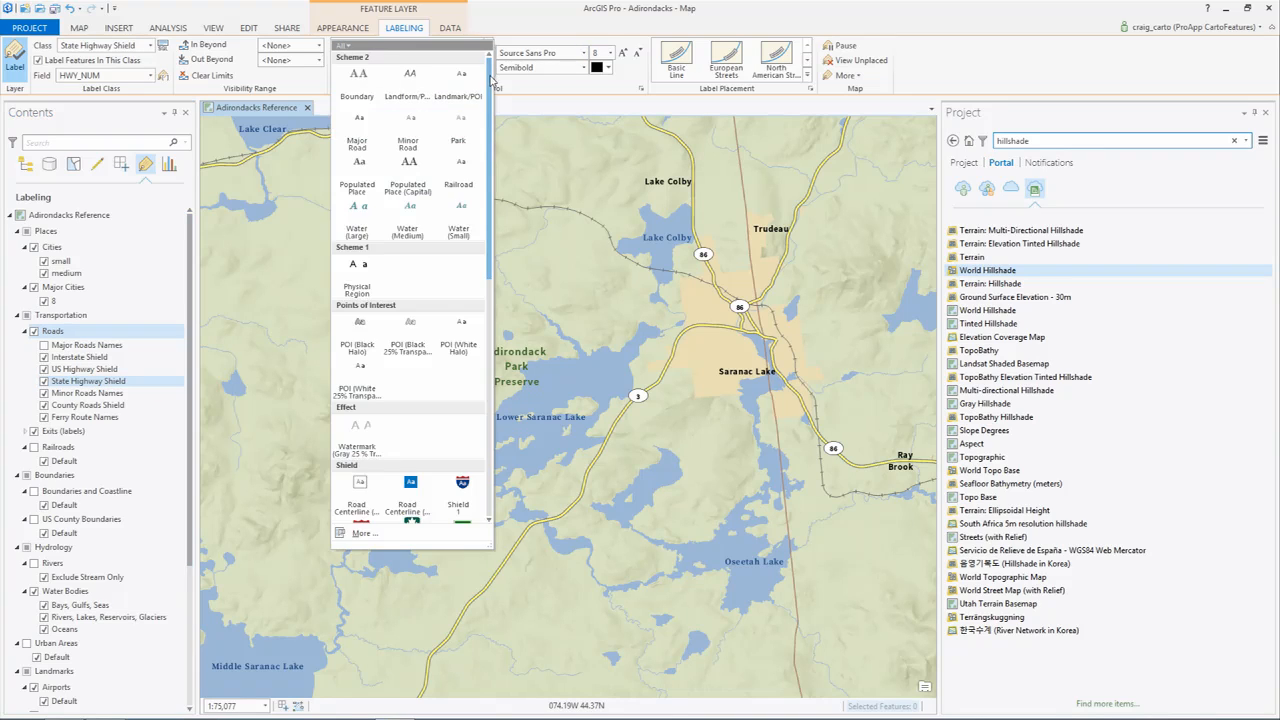
pyautogui.scroll(-5, 460, 260)
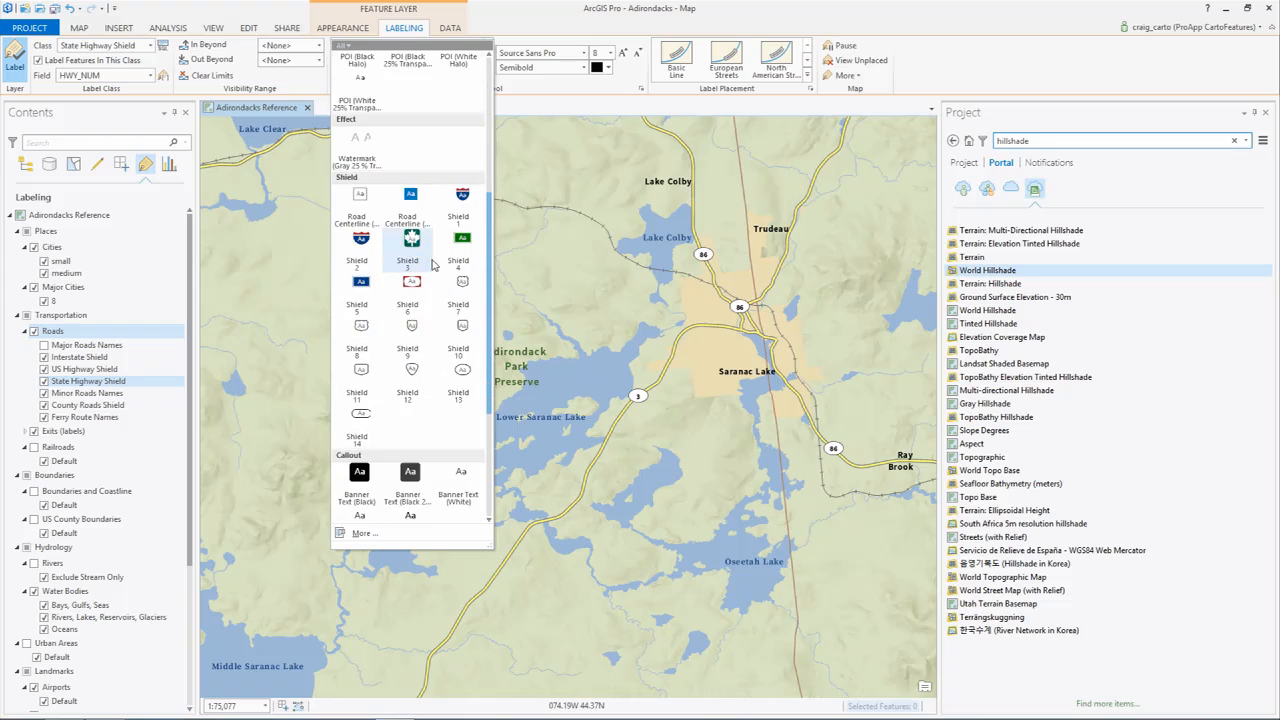
pyautogui.click(462, 371)
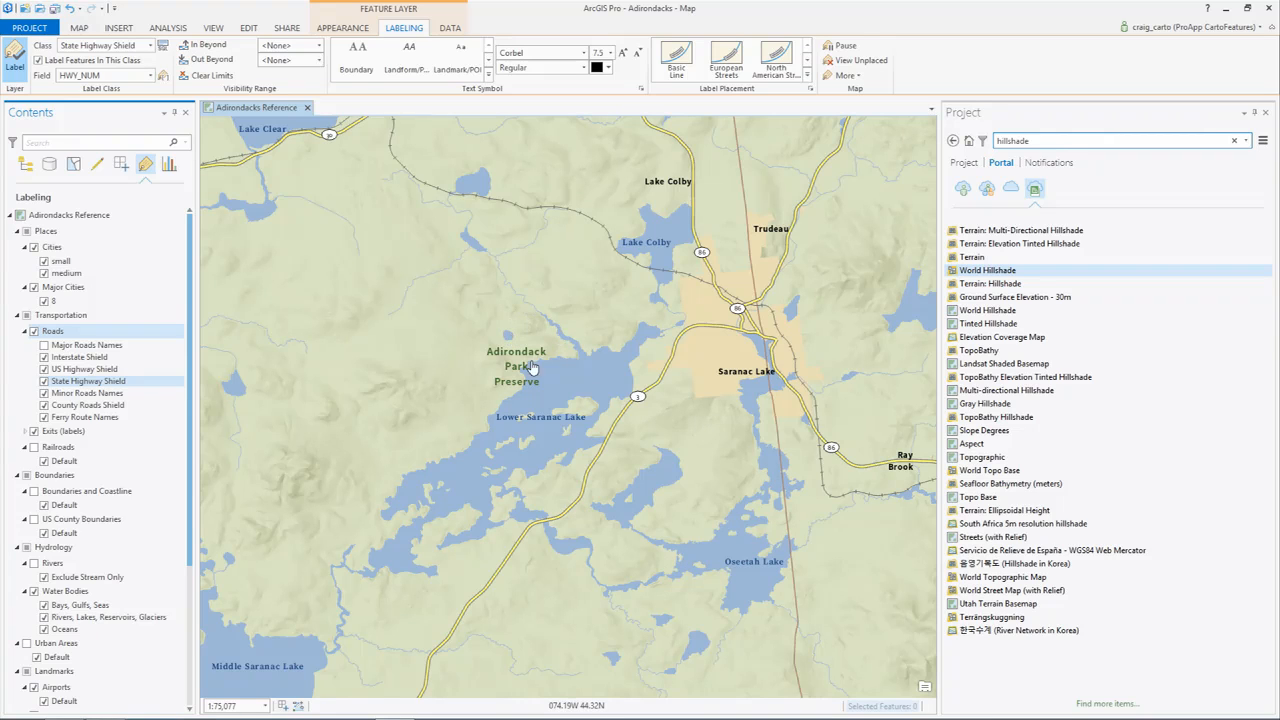
# - Open the labeling properties of the Rivers, Lakes, Reservoirs, Glaciers class and examine its placement position options
pyautogui.scroll(-2, 110, 508)
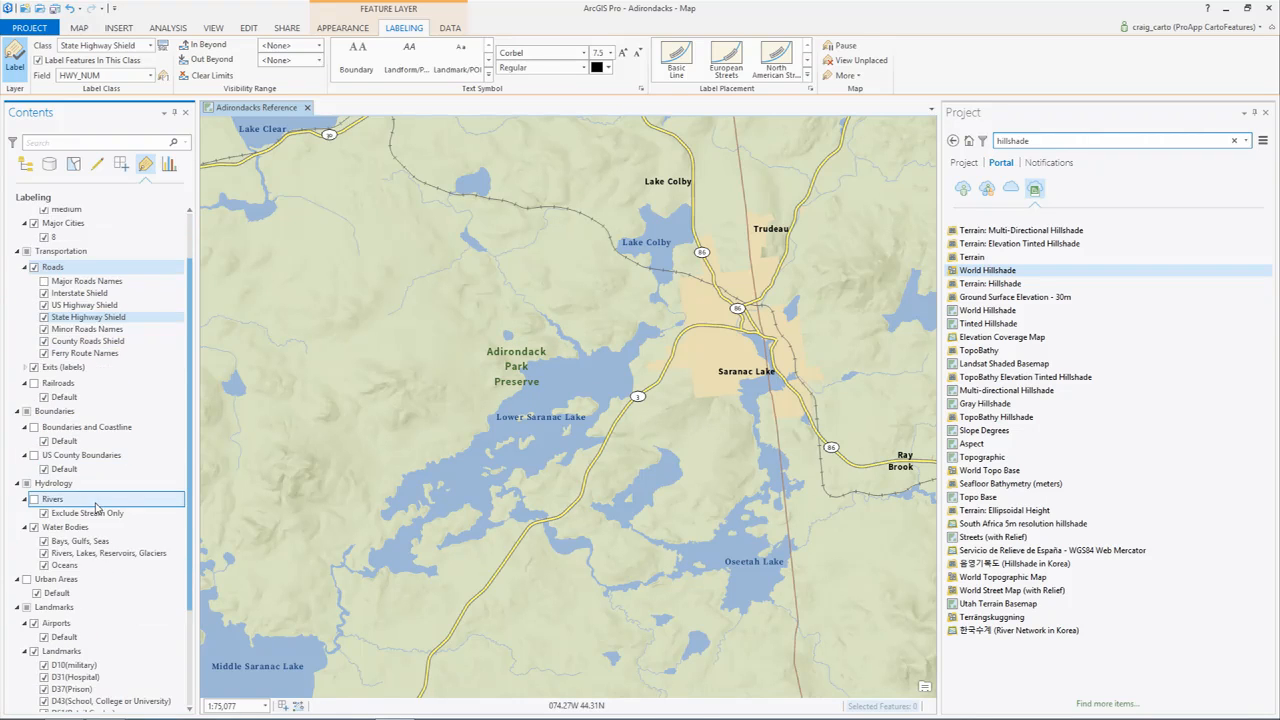
pyautogui.click(122, 555)
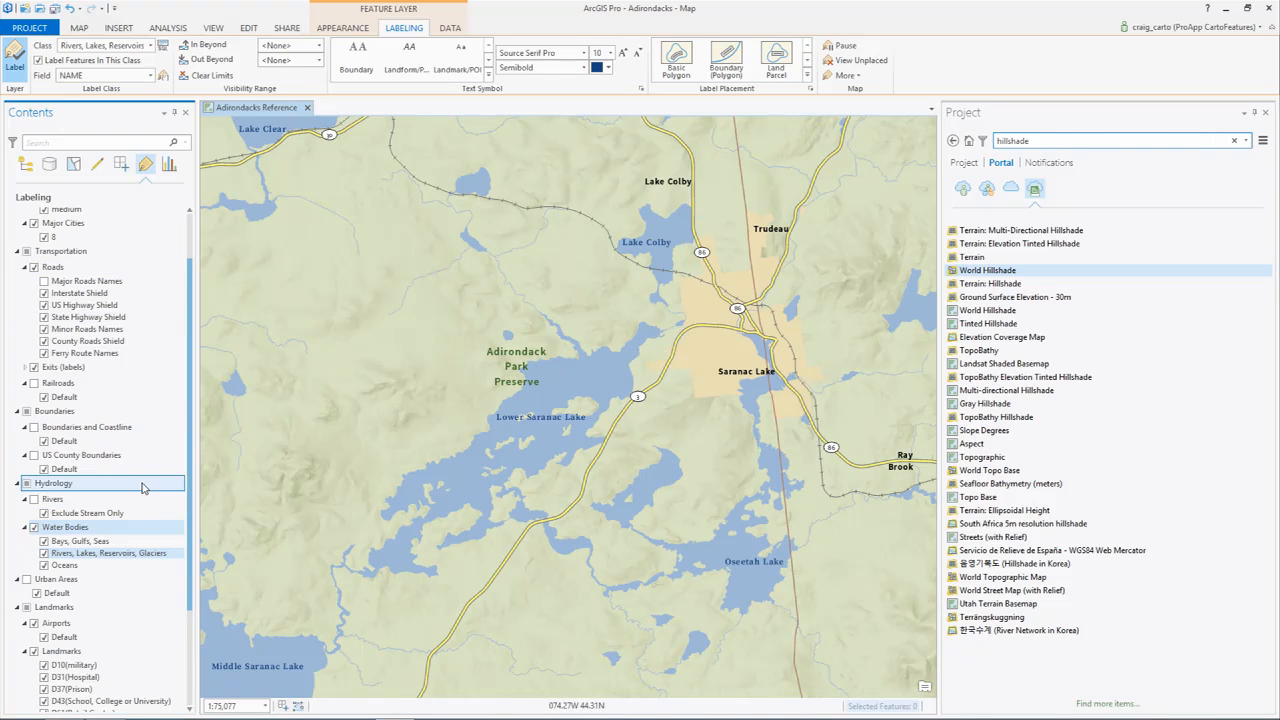
pyautogui.rightClick(140, 557)
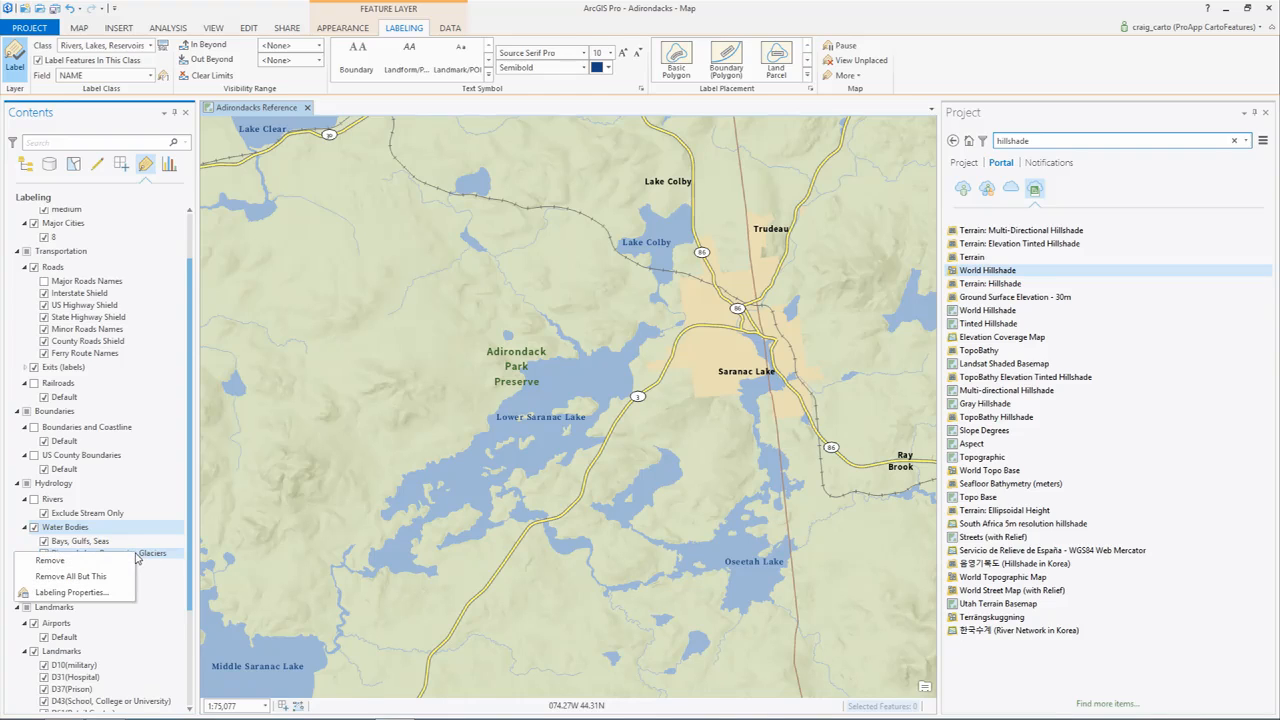
pyautogui.click(100, 593)
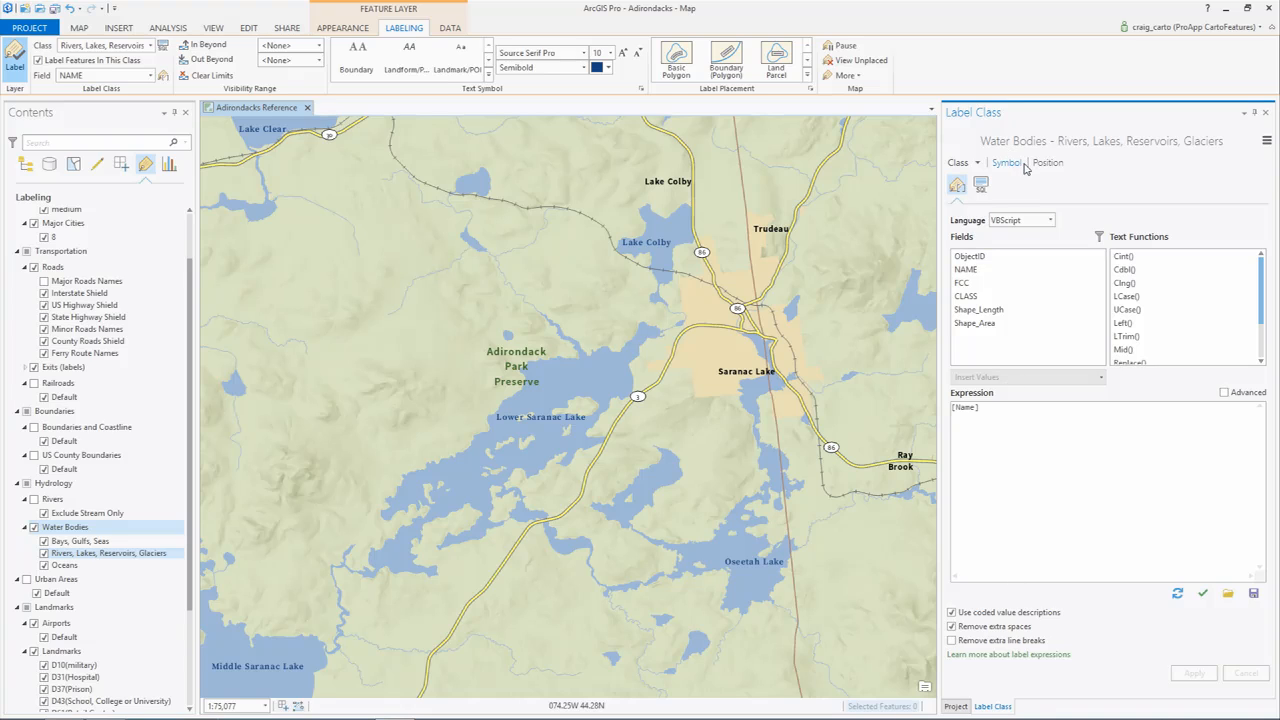
pyautogui.click(1045, 164)
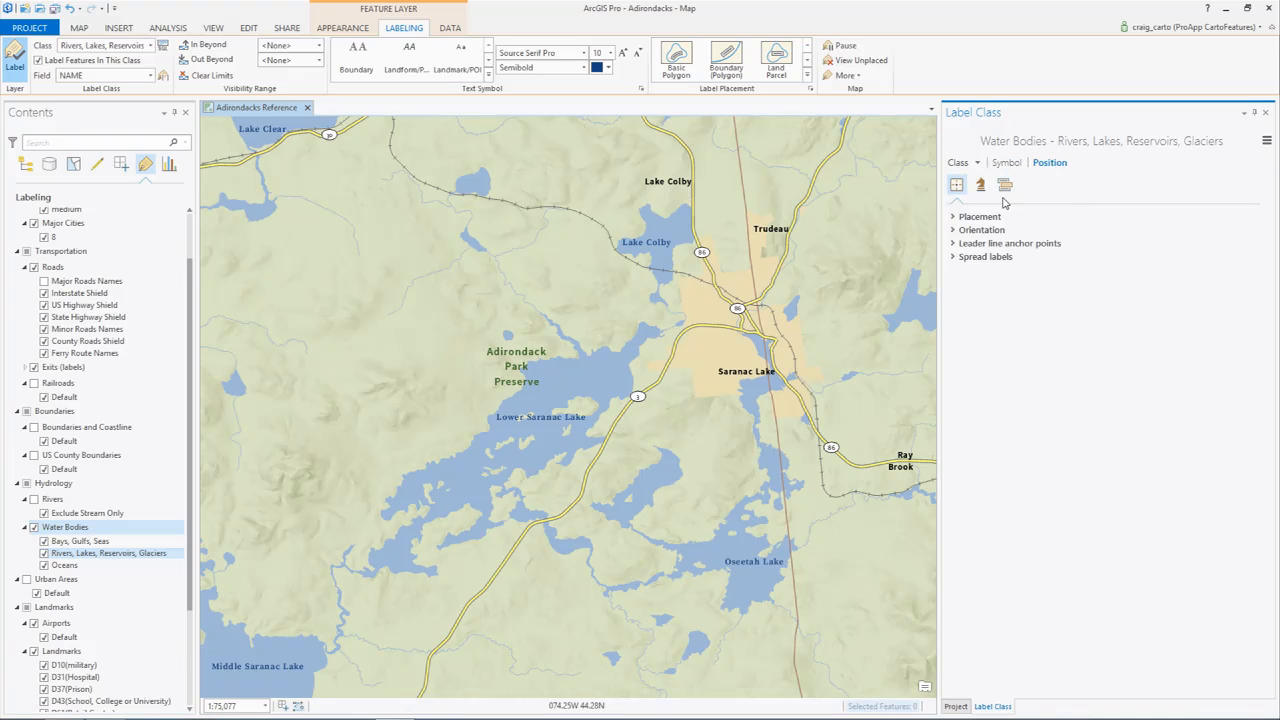
pyautogui.click(975, 217)
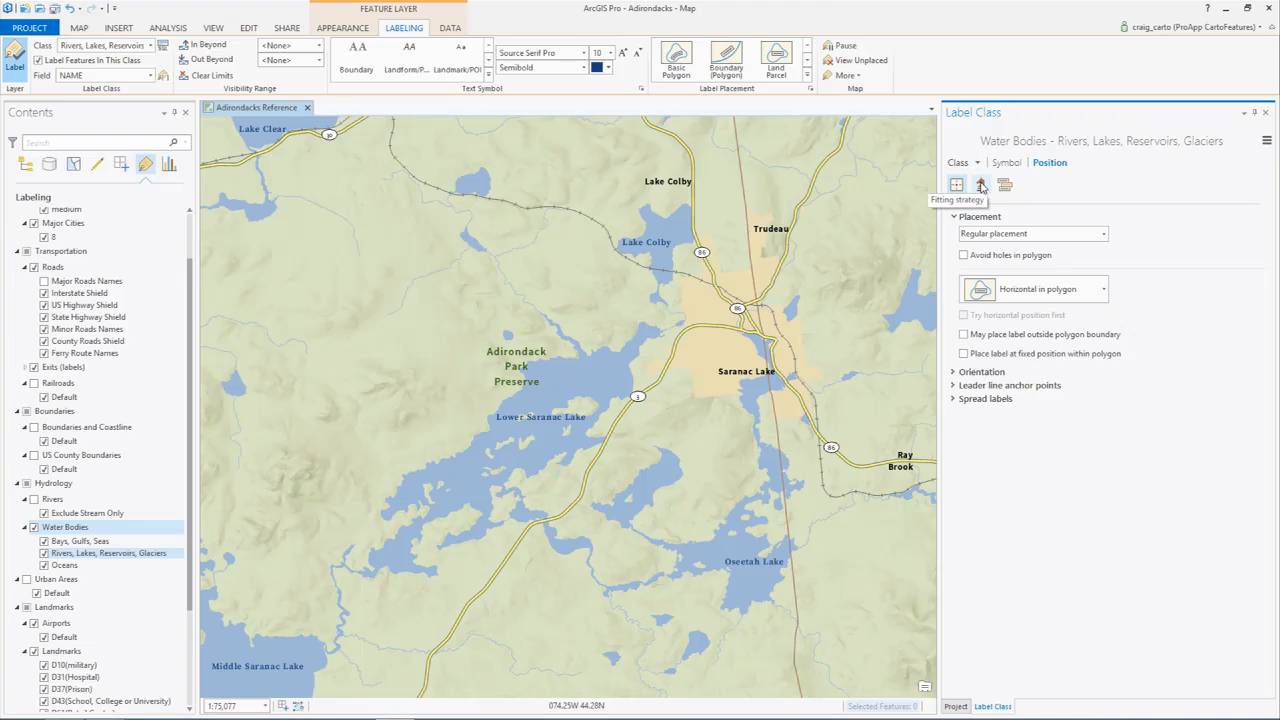
# - Try stacking the Rivers, Lakes, Reservoirs, Glaciers labels through the fitting strategy, and undo the stacking
pyautogui.click(980, 184)
pyautogui.click(960, 217)
pyautogui.click(963, 231)
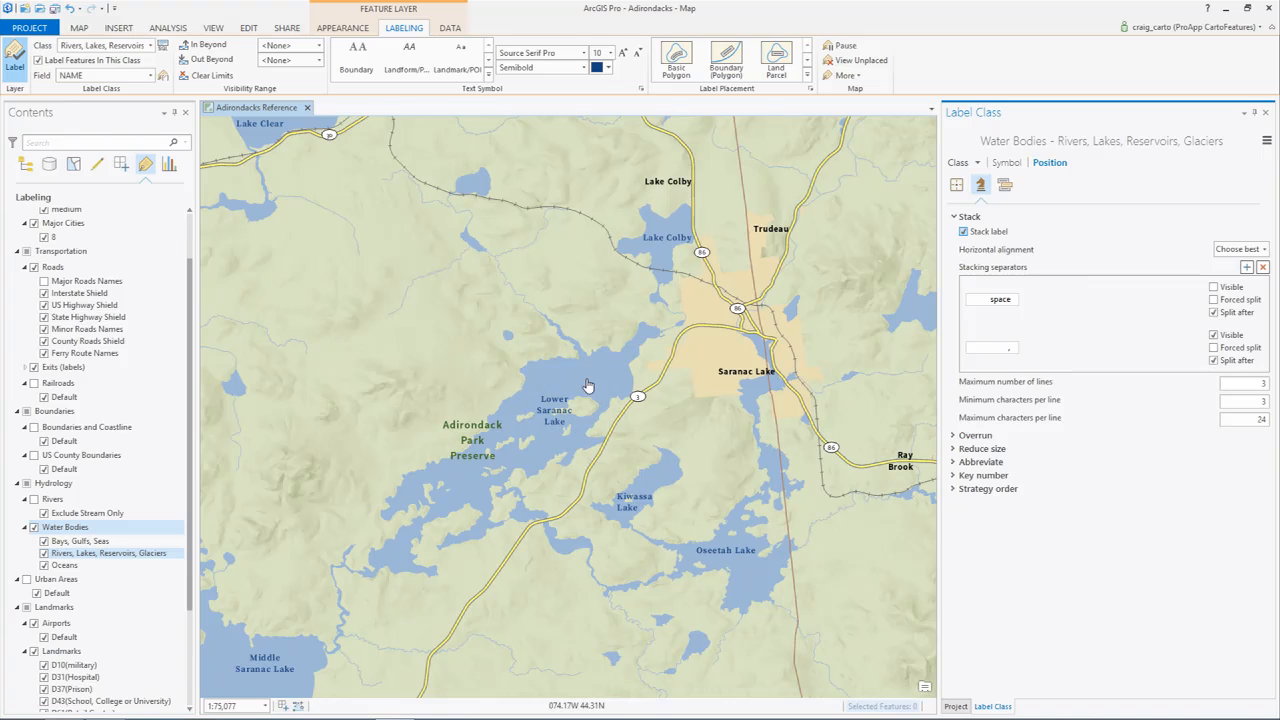
pyautogui.click(69, 9)
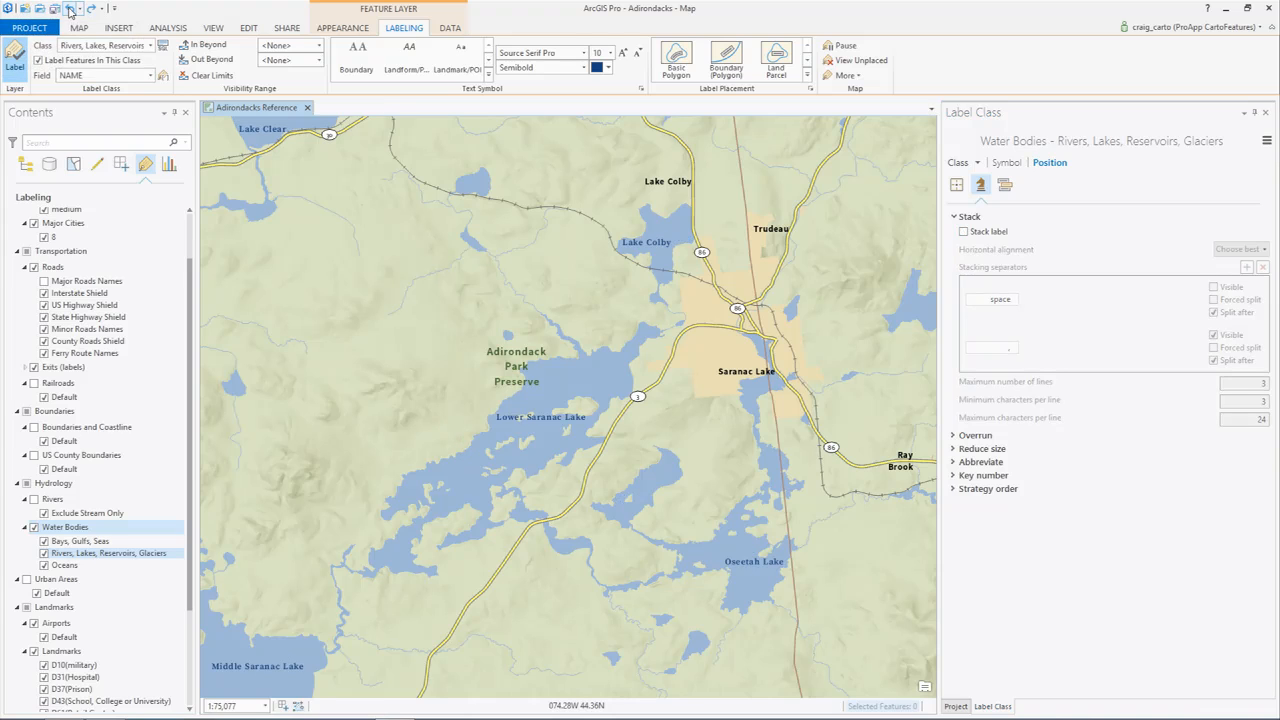
# - Redo the label stacking for the Rivers, Lakes, Reservoirs, Glaciers class and set its interior feature weight to 1000
pyautogui.click(94, 9)
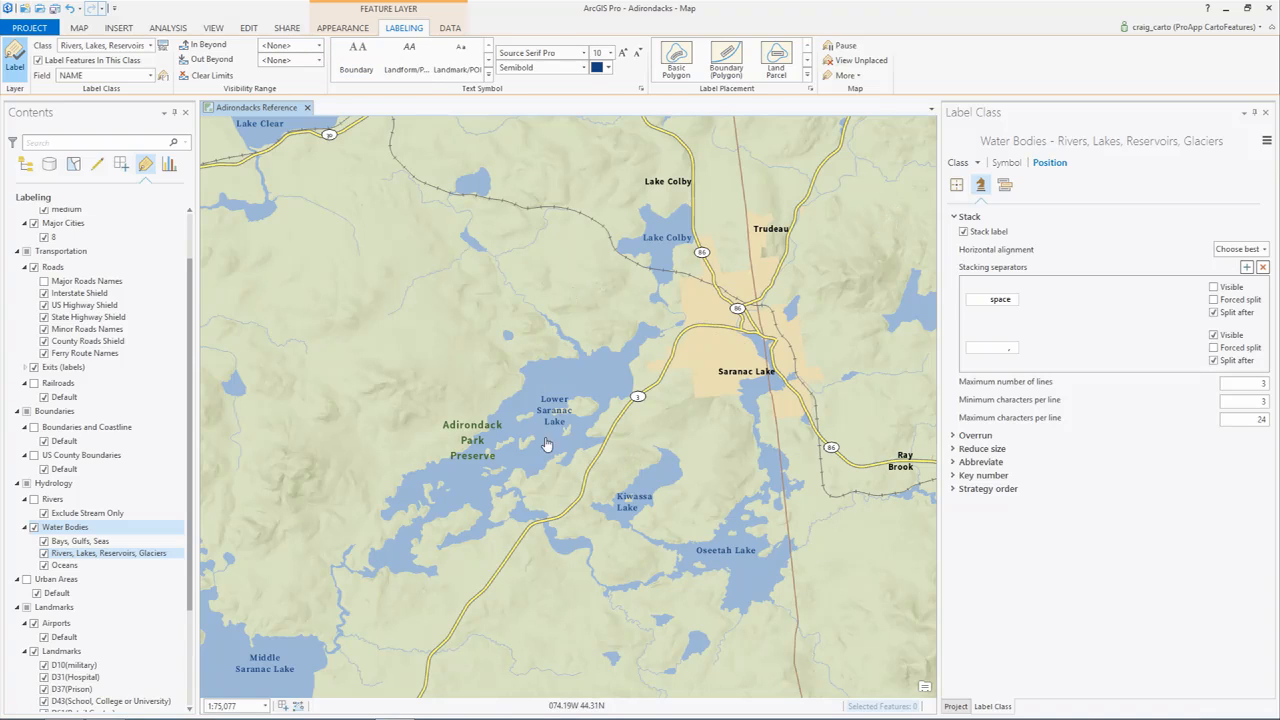
pyautogui.click(960, 189)
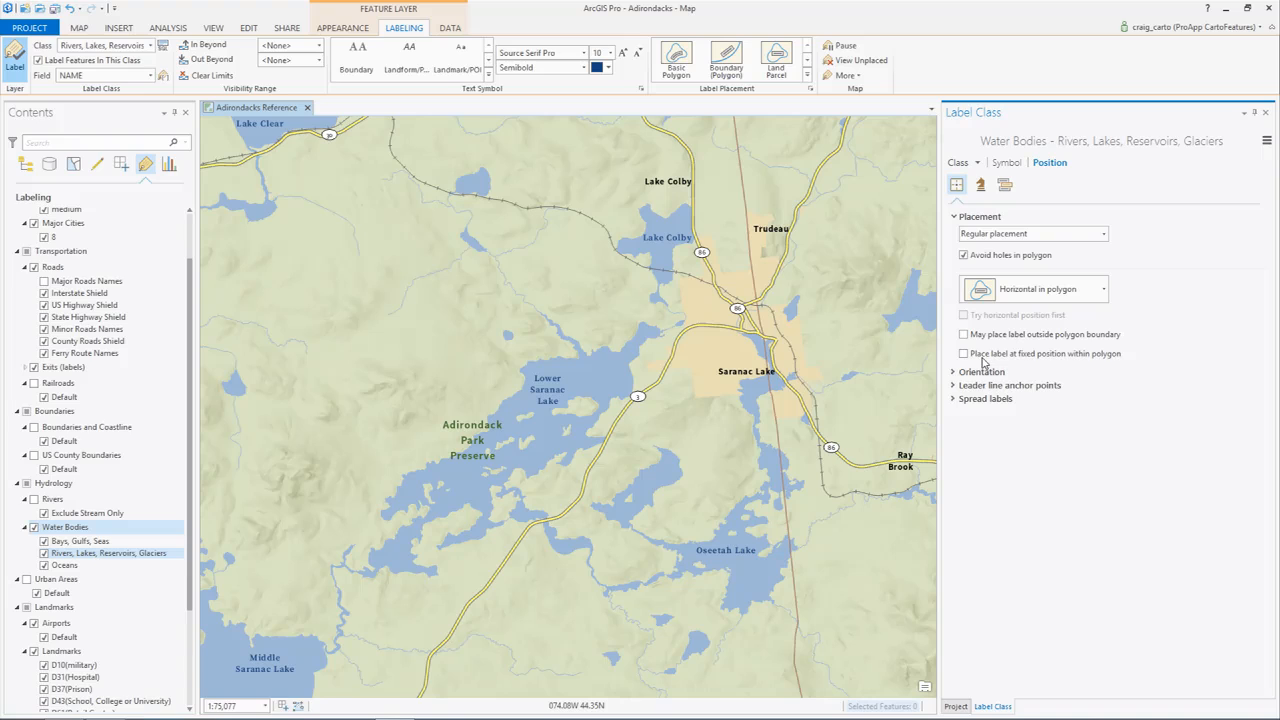
pyautogui.click(1006, 187)
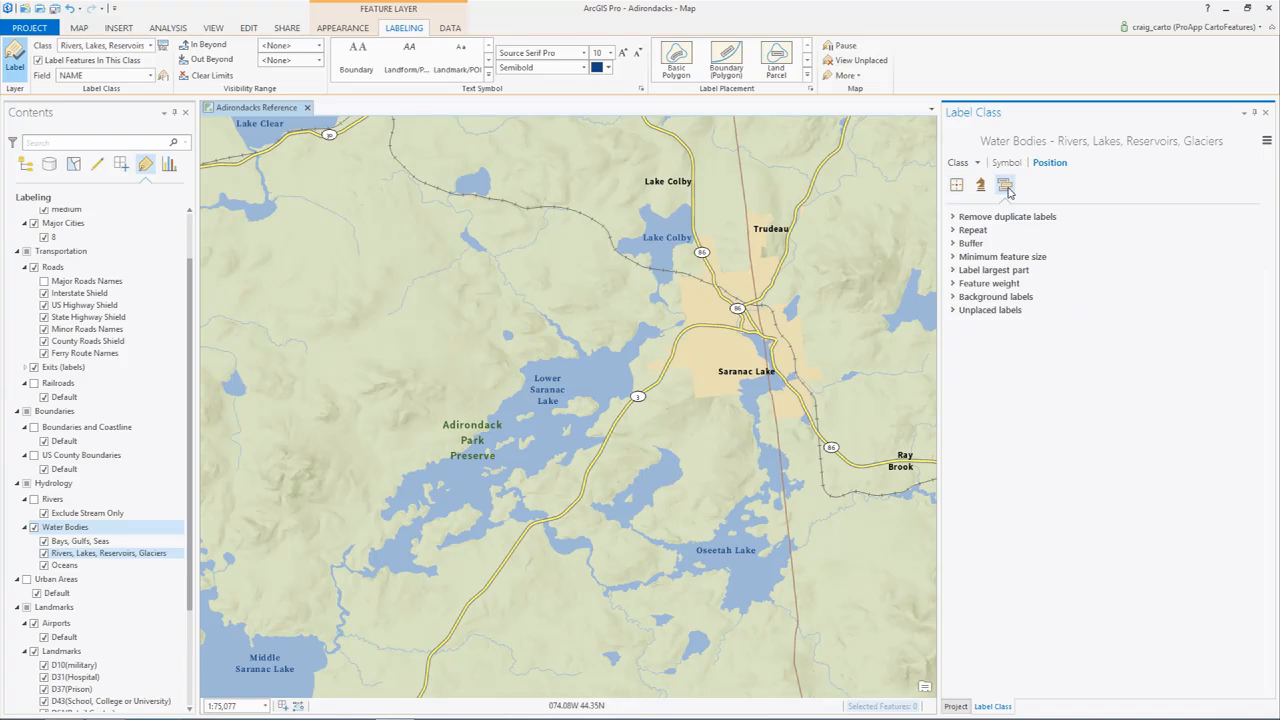
pyautogui.click(953, 283)
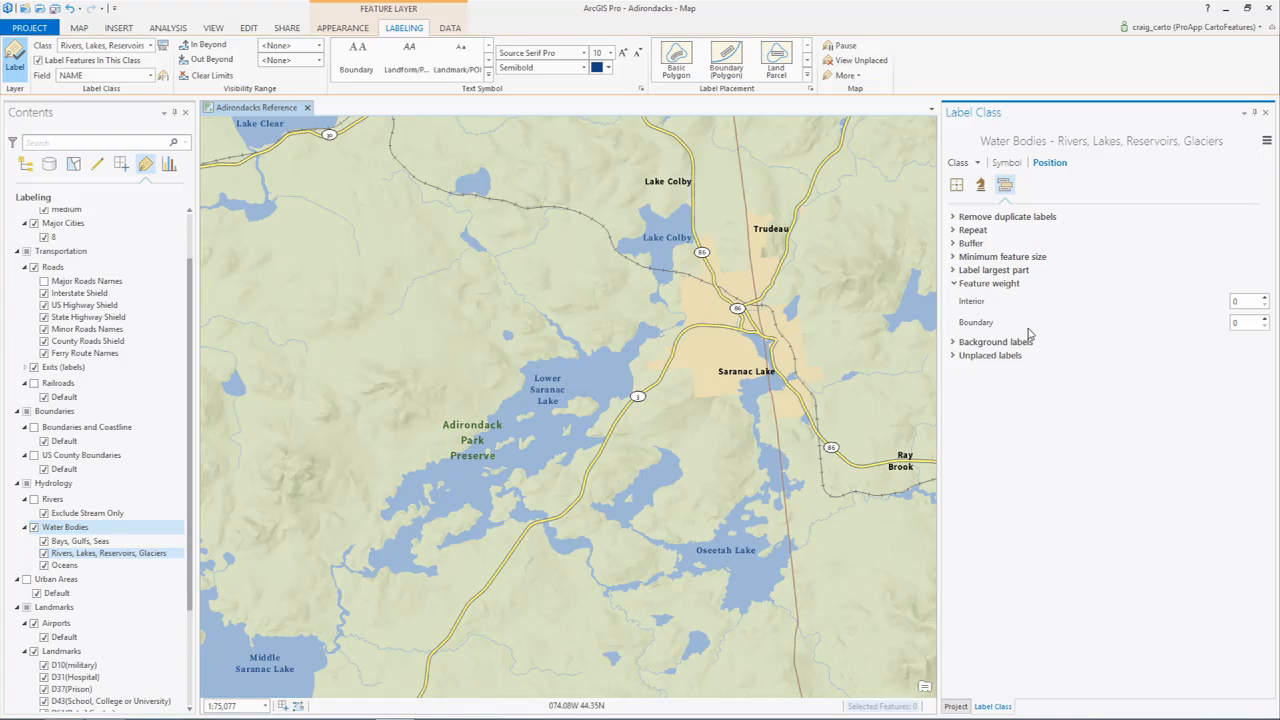
pyautogui.click(1244, 304)
pyautogui.write('1000')
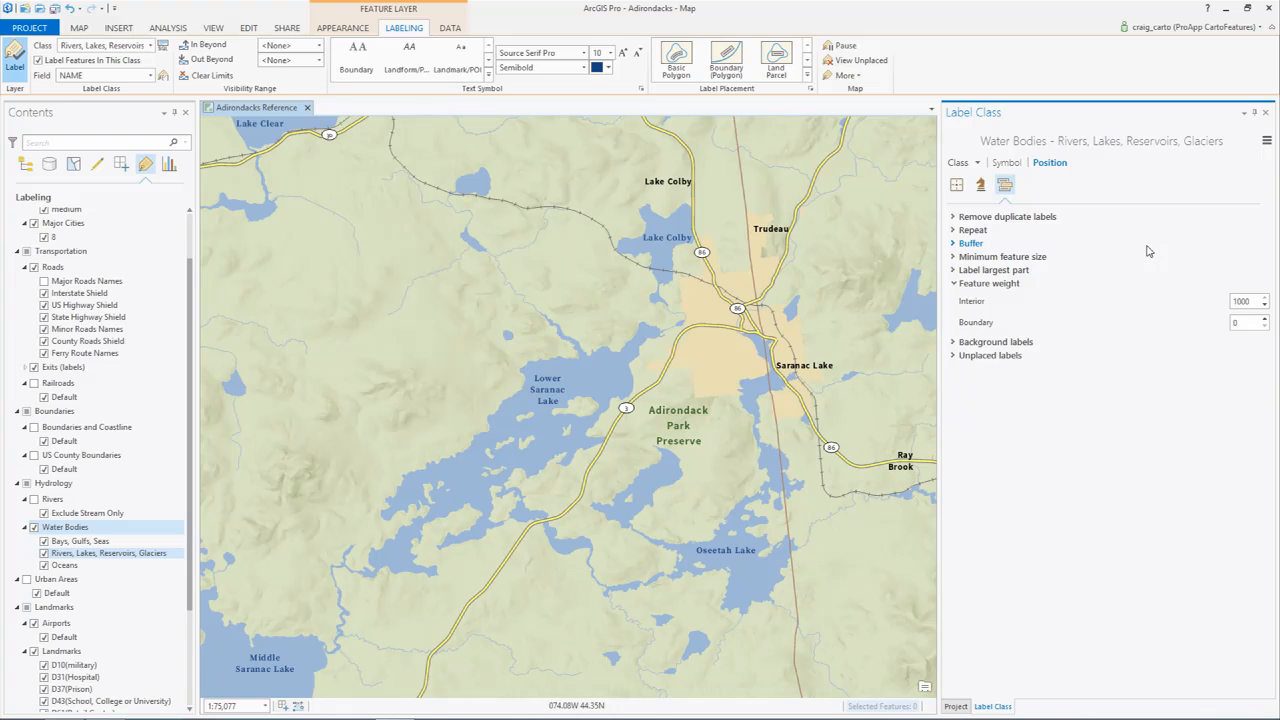
# - Symbolize the Railroads layer with unique values based on the FCC field
pyautogui.click(27, 164)
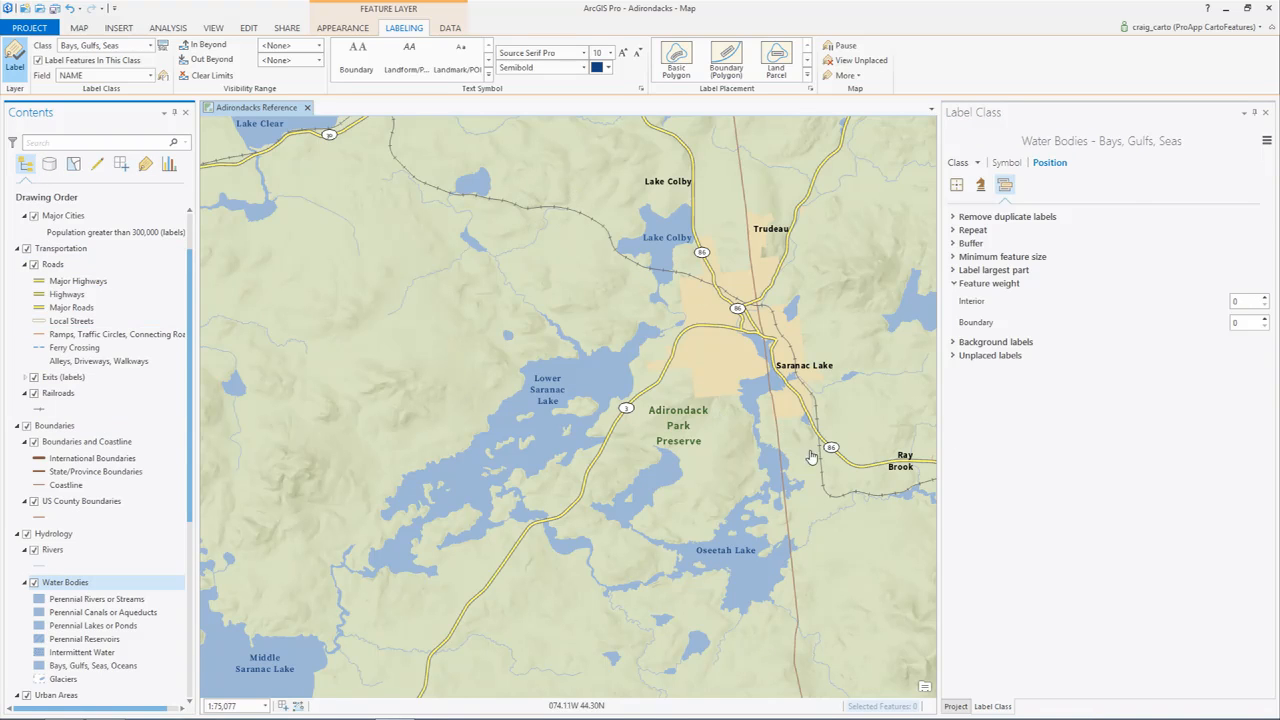
pyautogui.rightClick(70, 394)
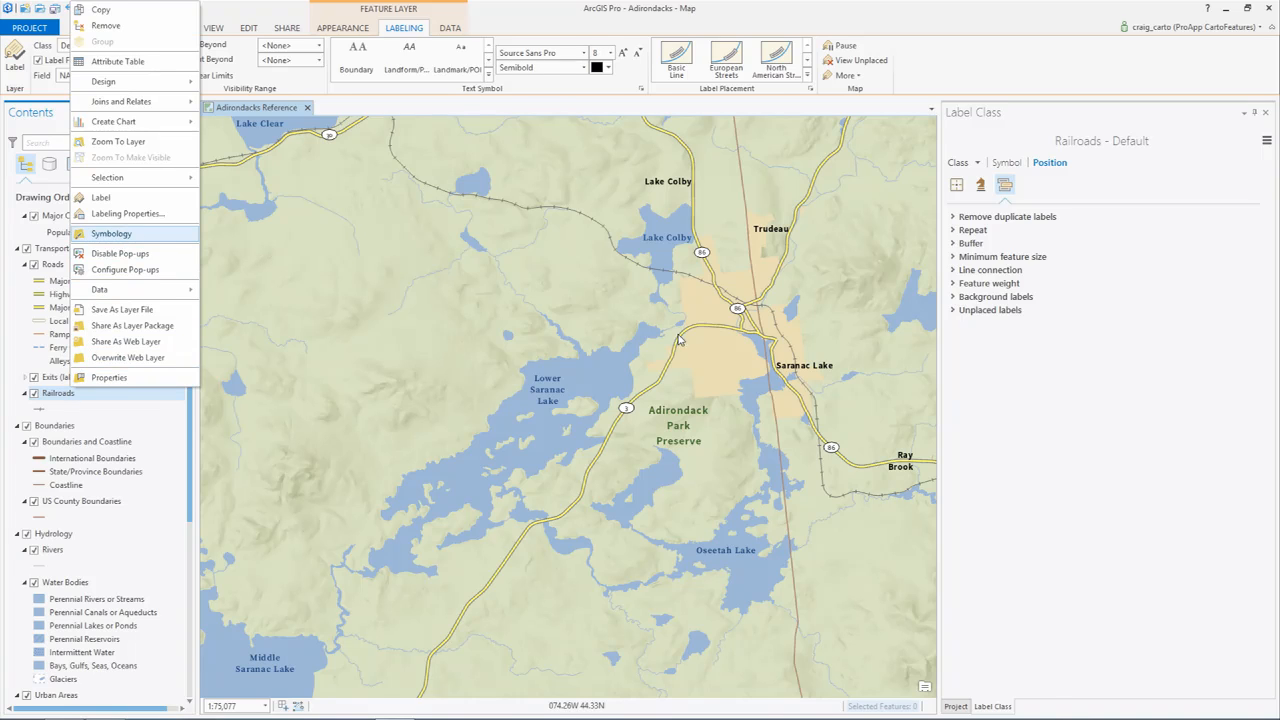
pyautogui.press('Return')
pyautogui.click(1098, 180)
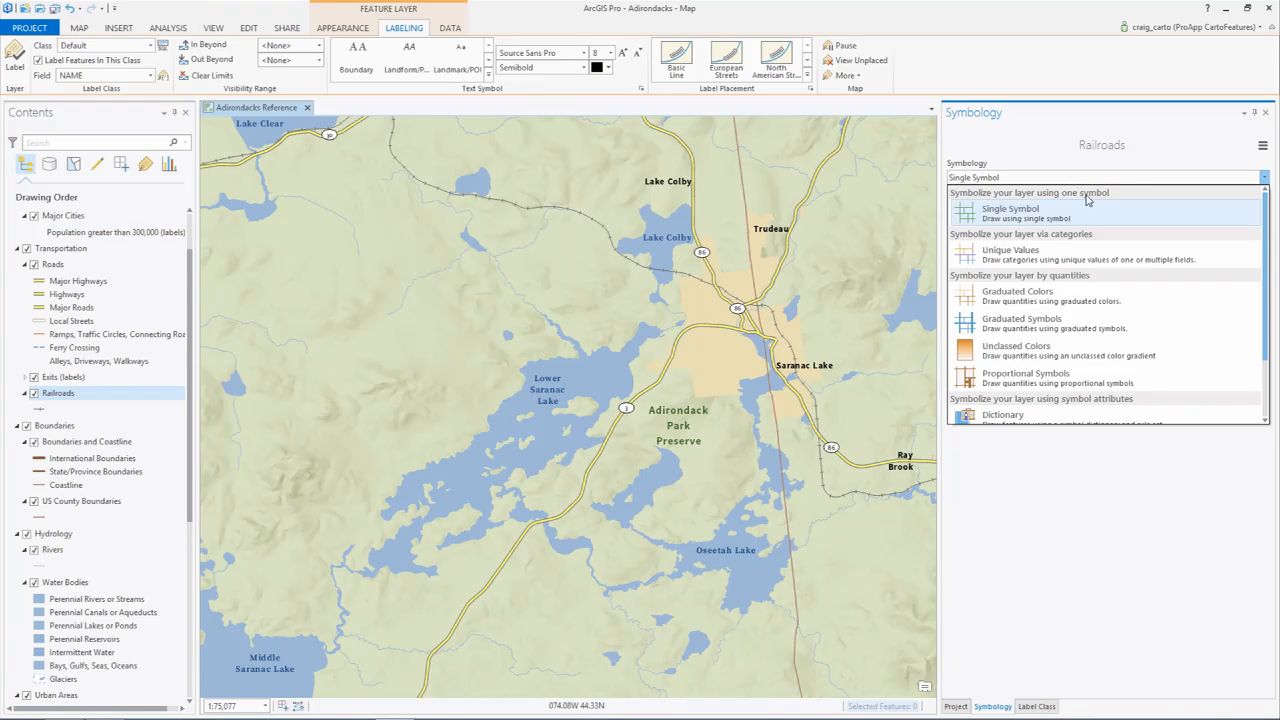
pyautogui.click(1070, 255)
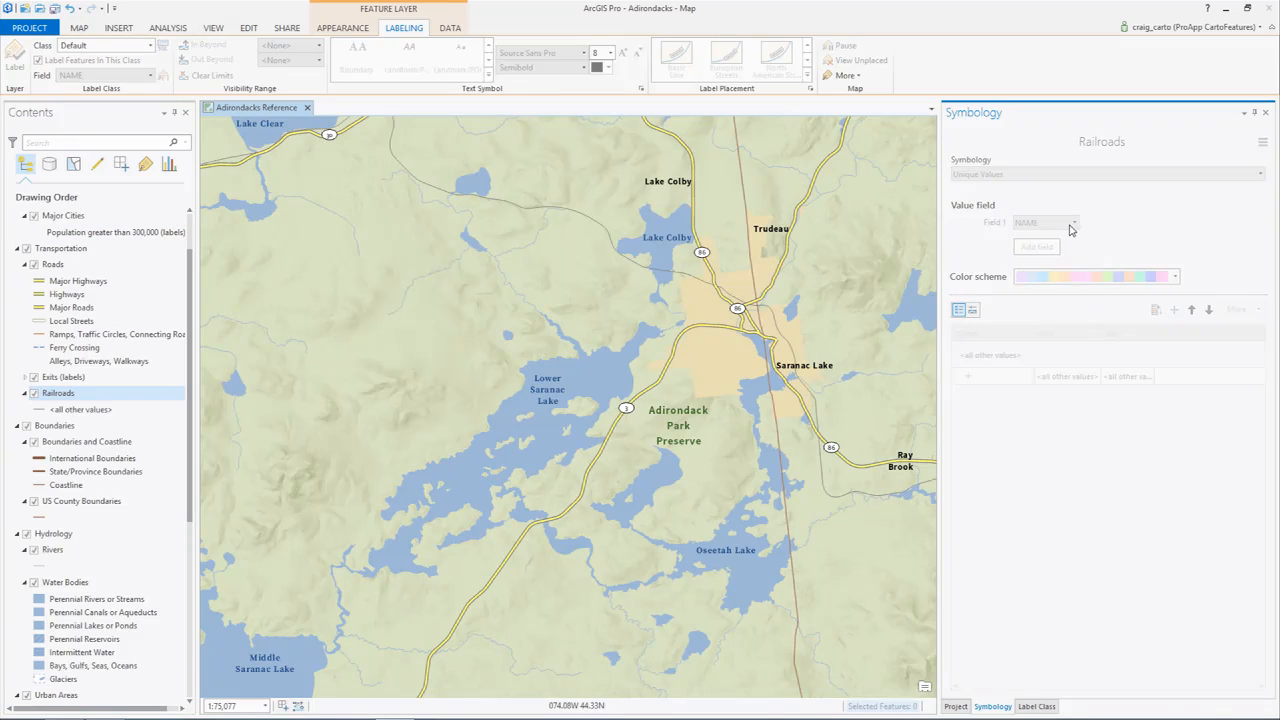
pyautogui.click(1073, 222)
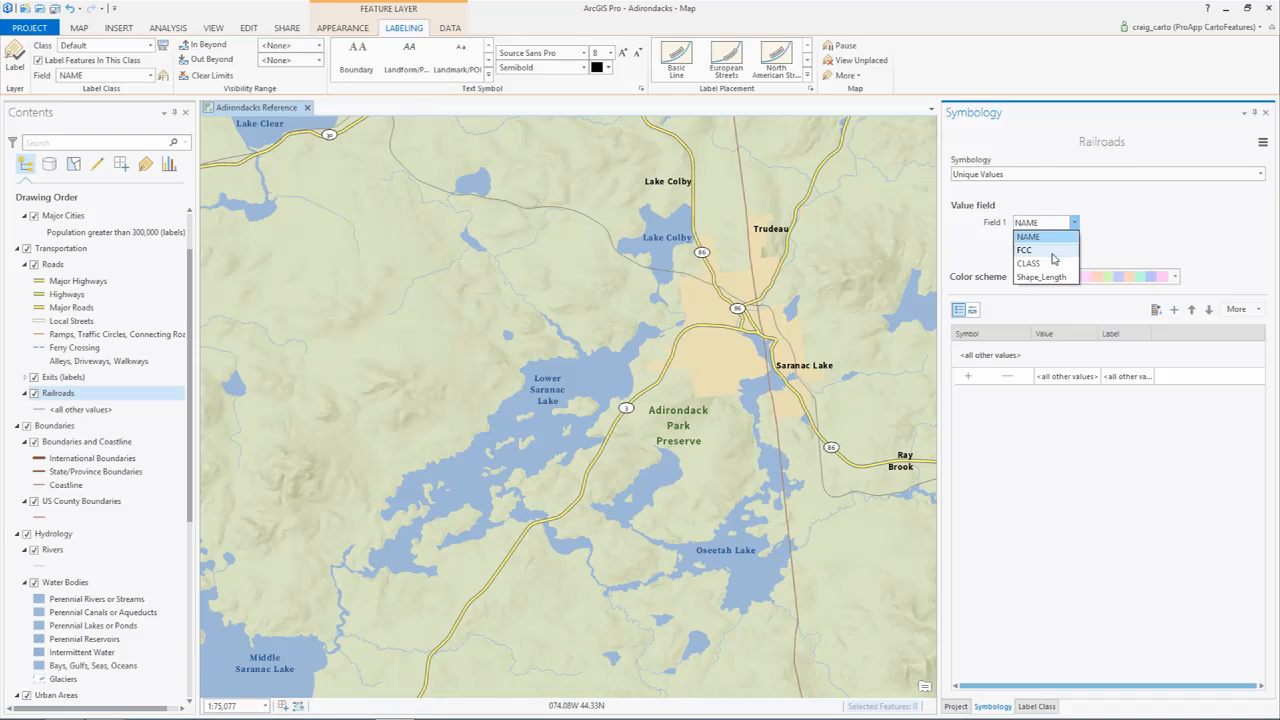
pyautogui.click(1030, 250)
# - Group the railroad values B10, B11, B13, B20, B21 and B23 into one symbol class
pyautogui.click(1025, 414)
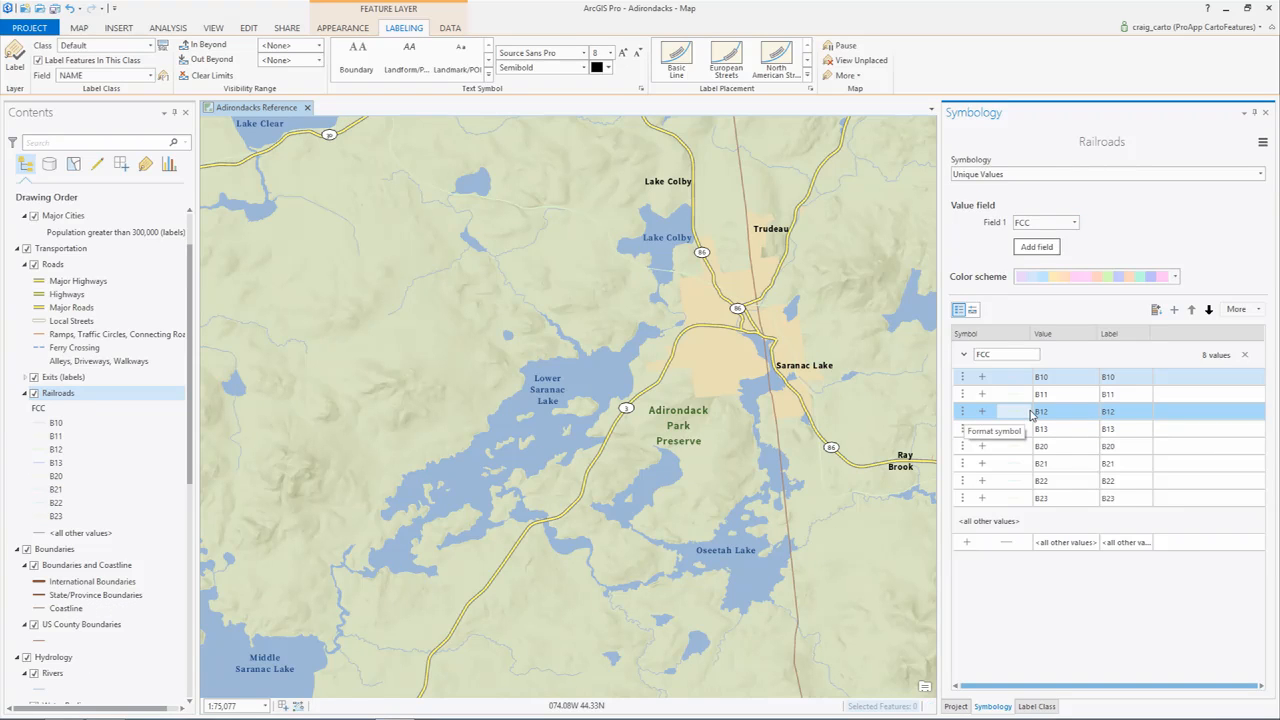
pyautogui.click(1030, 396)
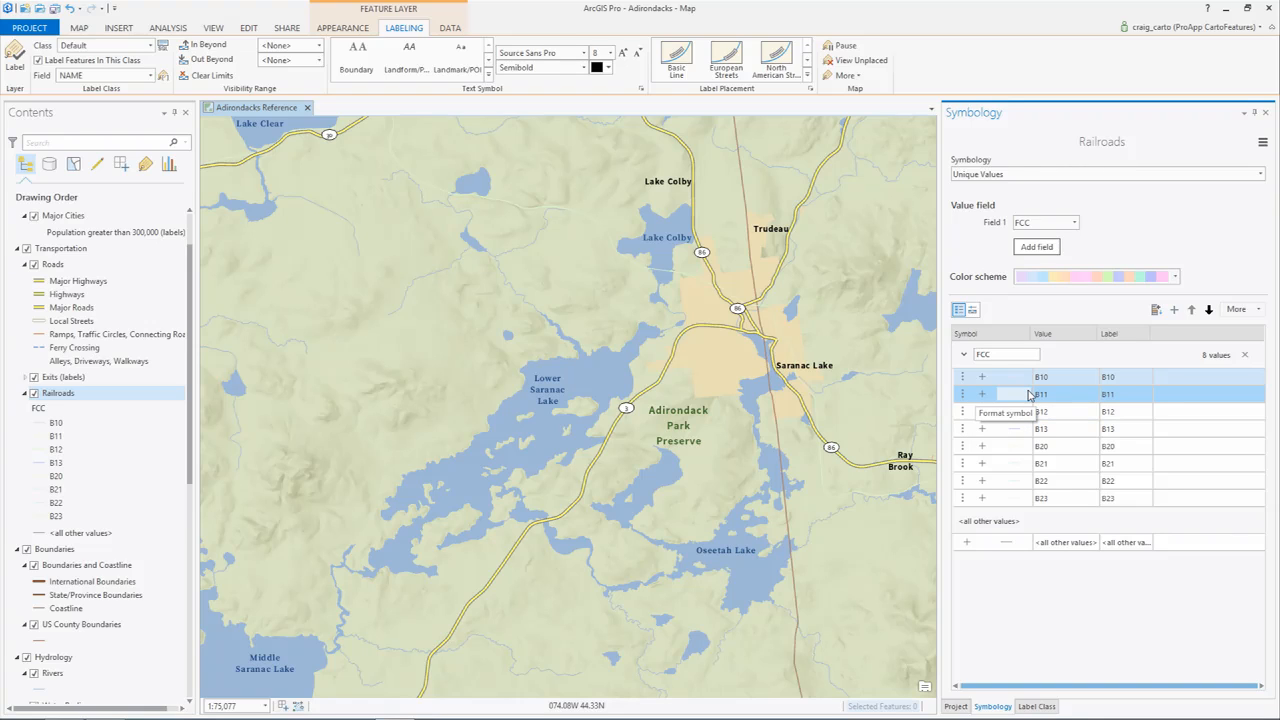
pyautogui.click(1064, 499)
pyautogui.moveTo(1064, 502); pyautogui.dragTo(1066, 382)
pyautogui.keyDown('ctrl'); pyautogui.click(1067, 414); pyautogui.keyUp('ctrl')
pyautogui.keyDown('ctrl'); pyautogui.click(1080, 483); pyautogui.keyUp('ctrl')
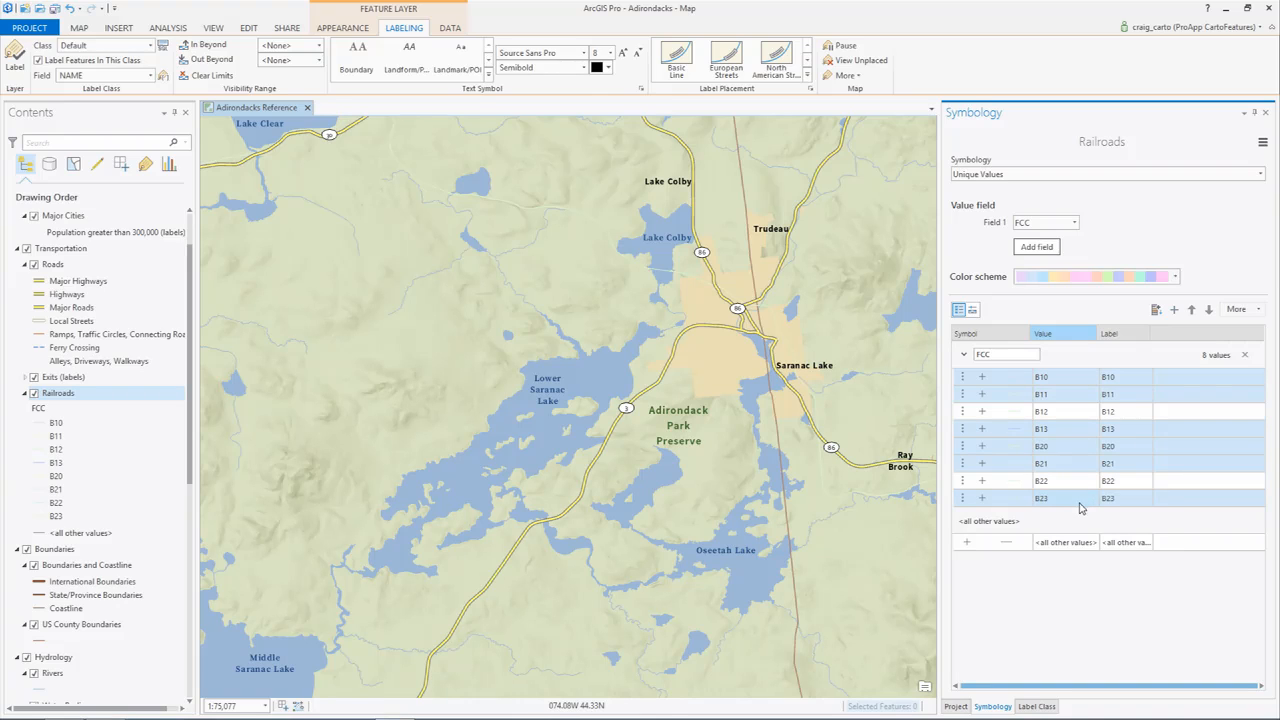
pyautogui.rightClick(1080, 503)
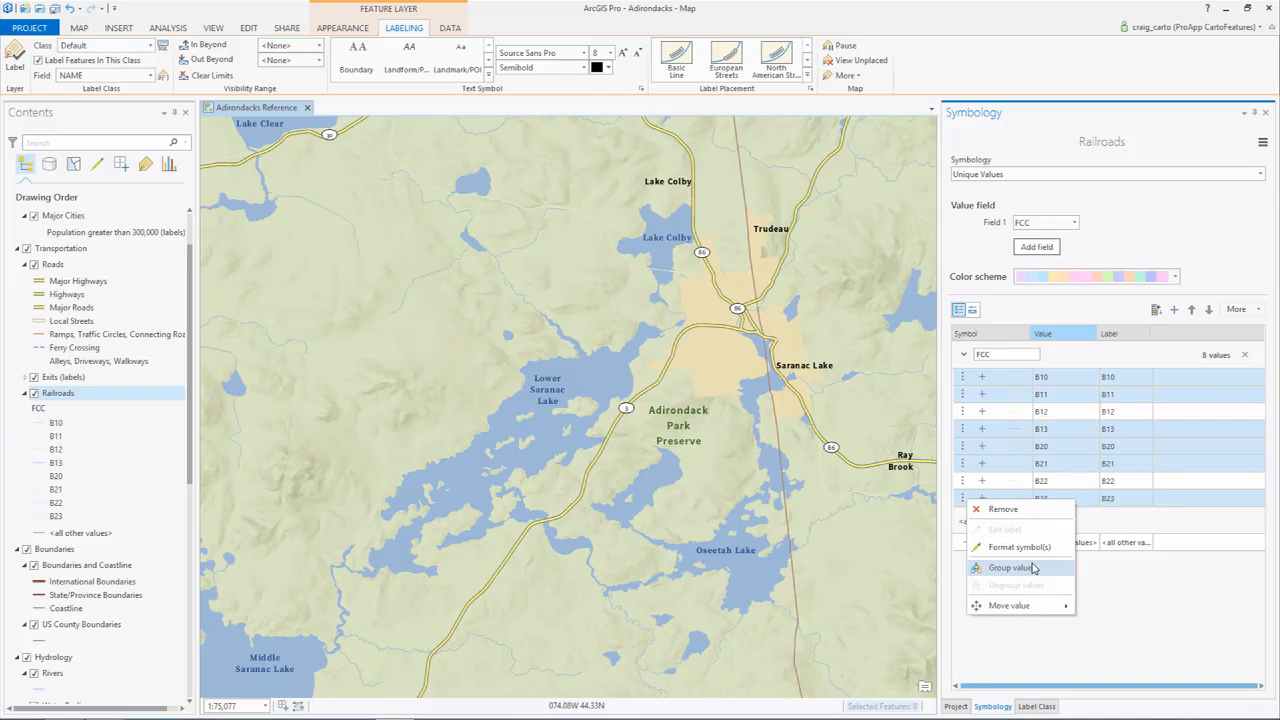
pyautogui.click(1030, 567)
# - Group the railroad values B12 and B22 into one symbol class
pyautogui.click(1066, 377)
pyautogui.keyDown('shift'); pyautogui.click(1070, 396); pyautogui.keyUp('shift')
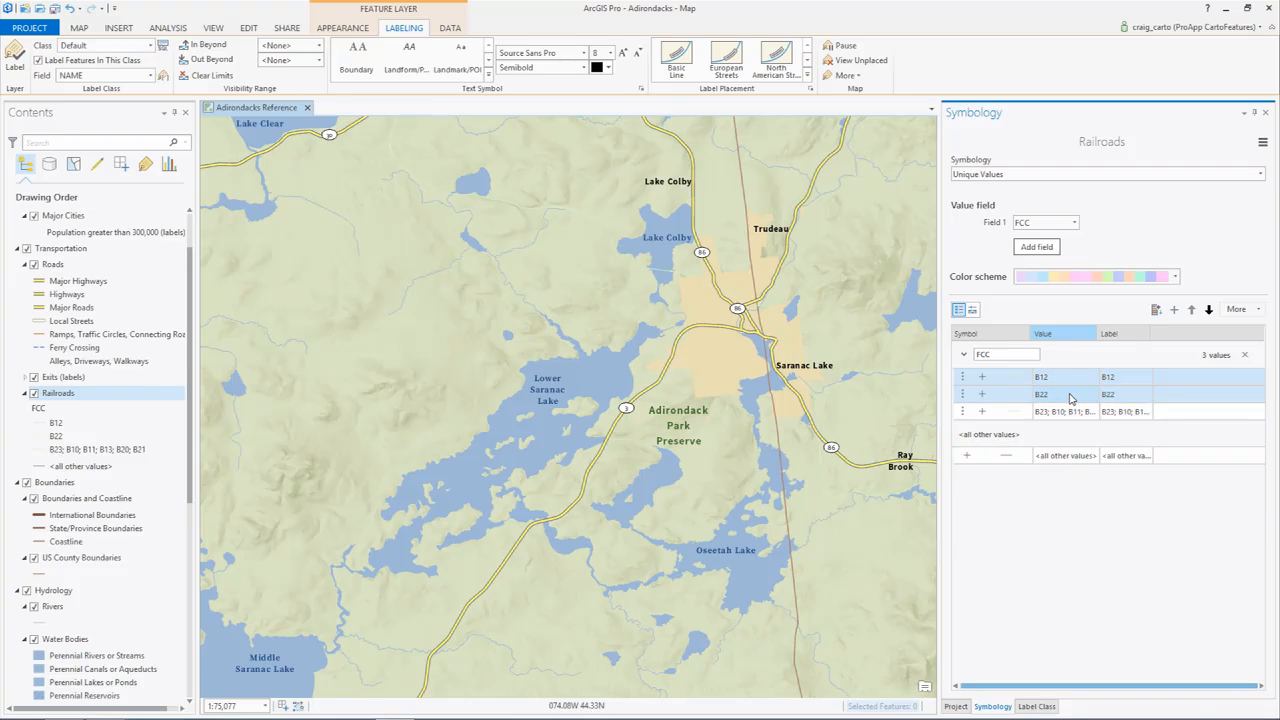
pyautogui.rightClick(1070, 397)
pyautogui.click(1003, 457)
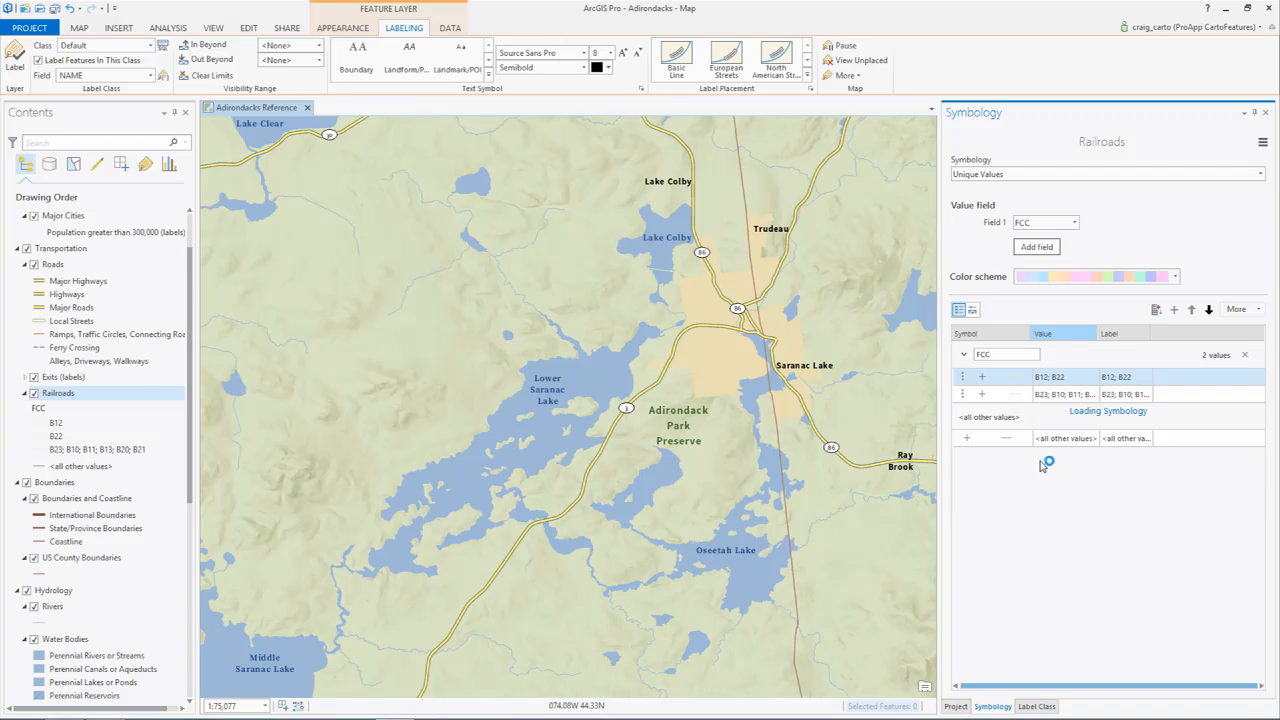
# - Apply the Railroad symbol from the ADK style to the six-value railroad group that includes B10 and B23
pyautogui.click(1010, 396)
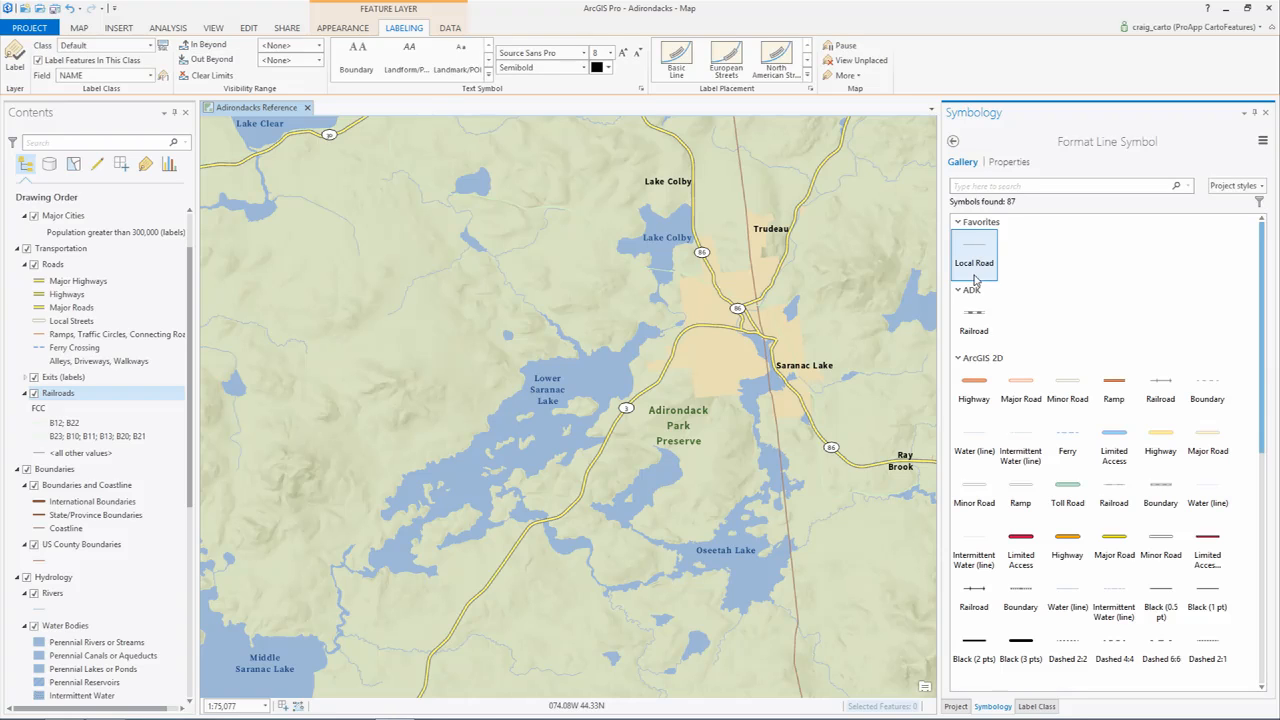
pyautogui.click(968, 311)
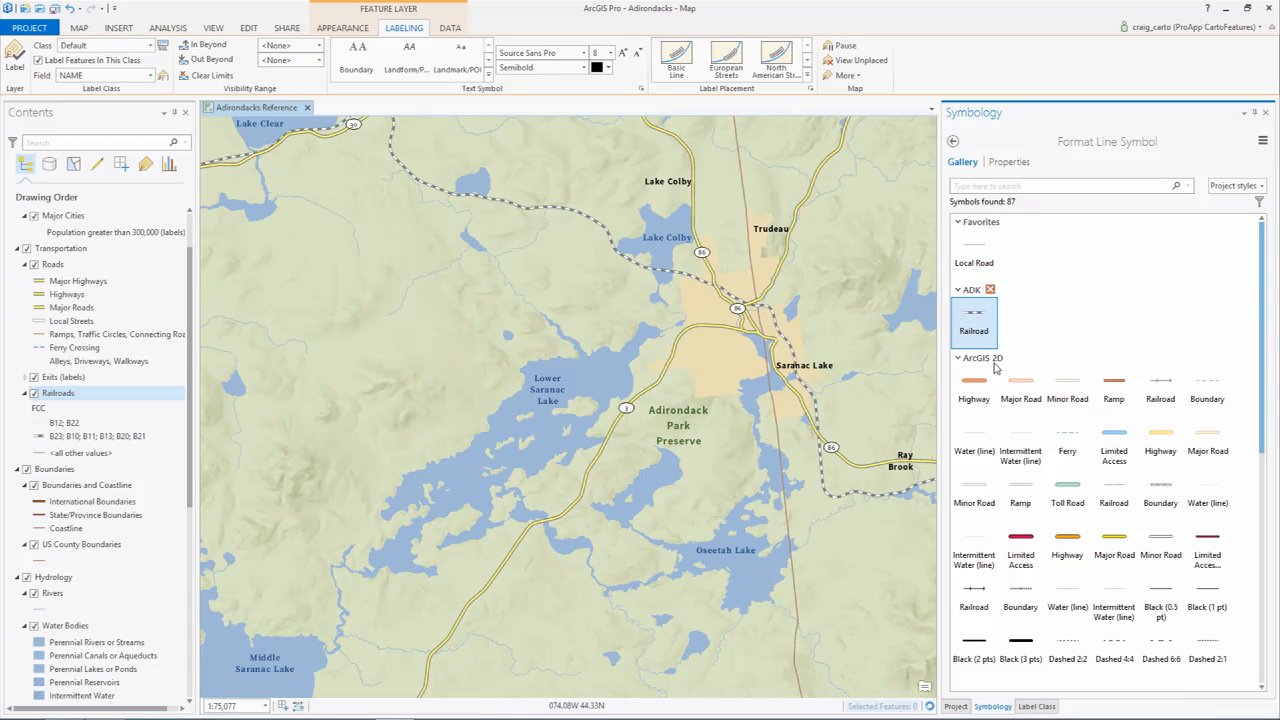
pyautogui.click(953, 141)
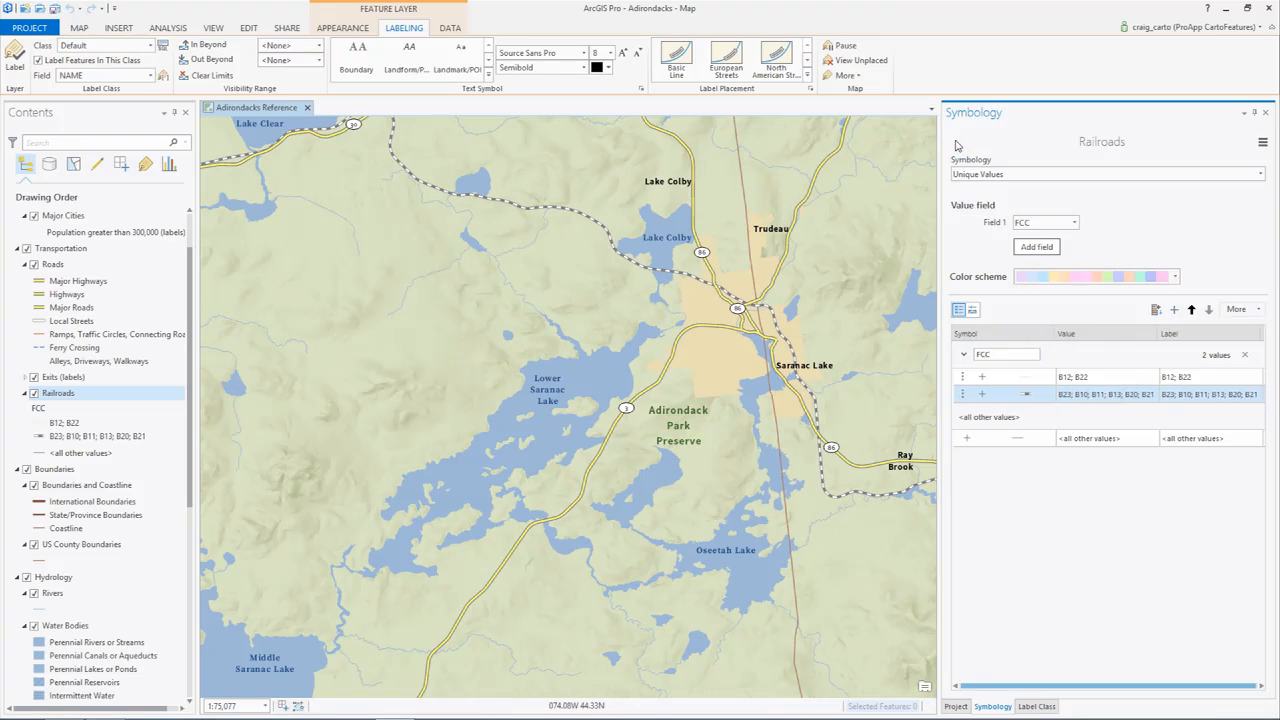
# - Apply the ADK Railroad symbol to the B12; B22 group and change its color to light gray
pyautogui.click(1030, 378)
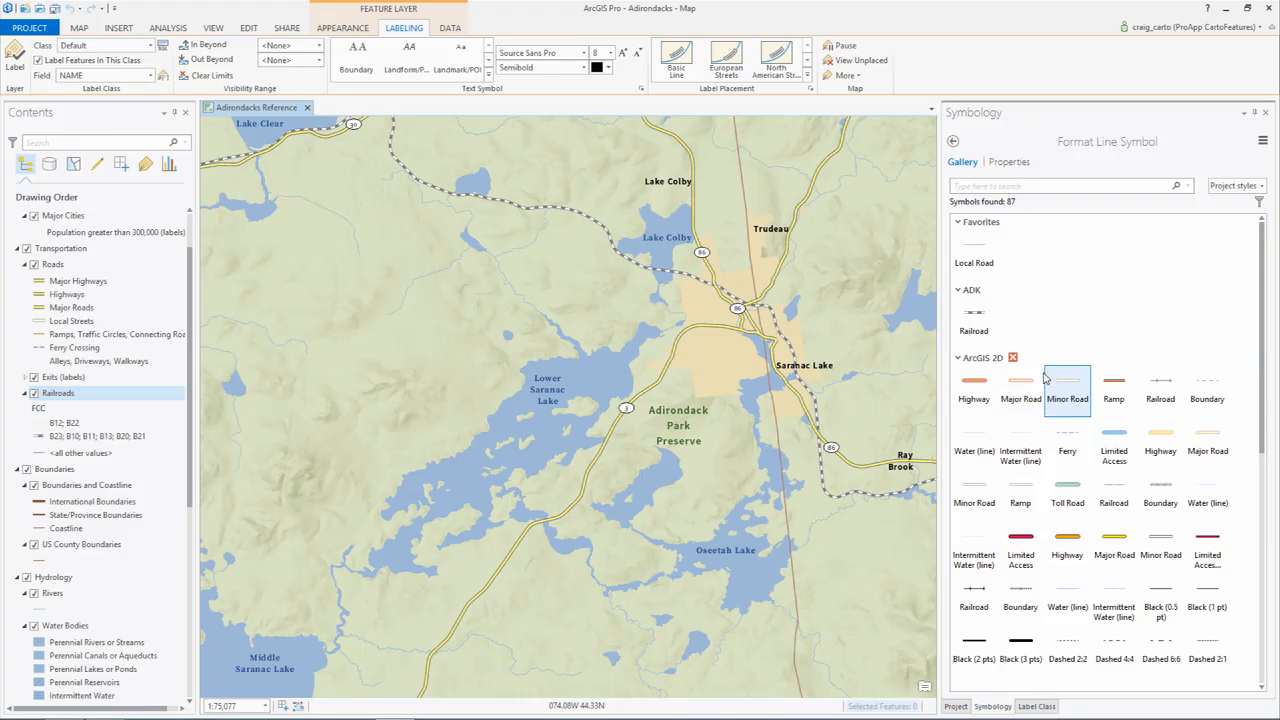
pyautogui.click(972, 318)
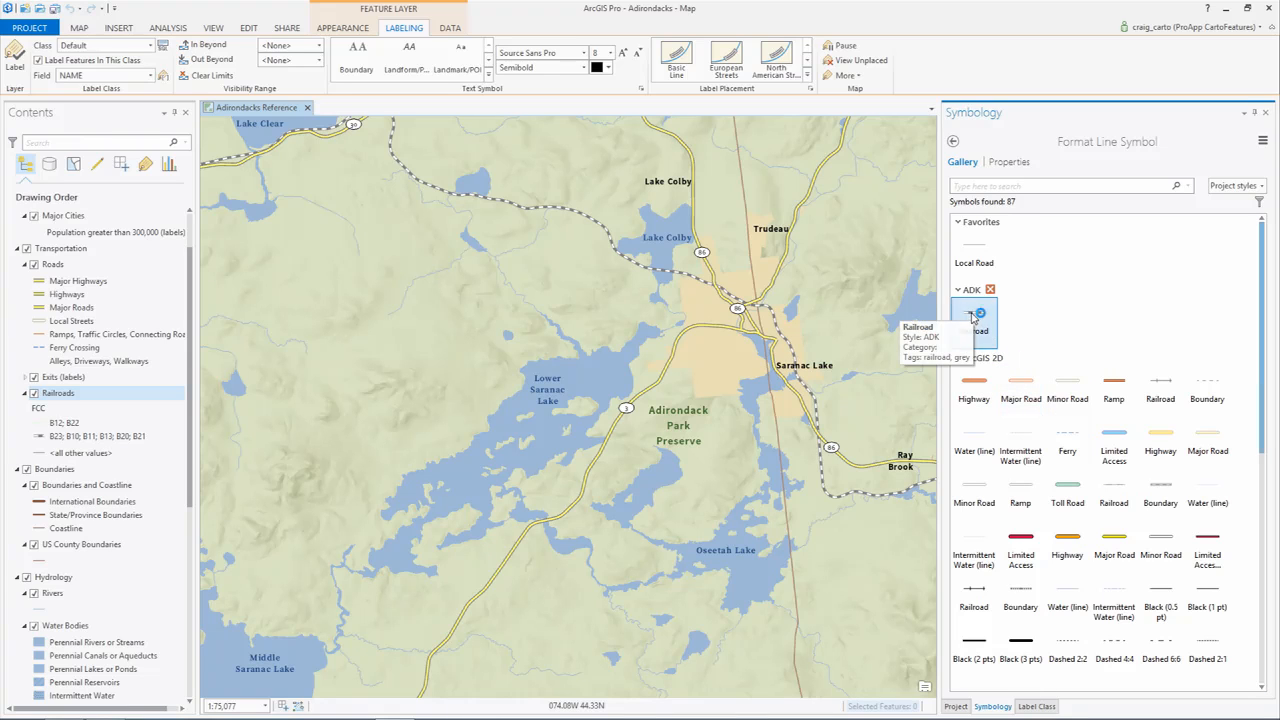
pyautogui.click(1007, 162)
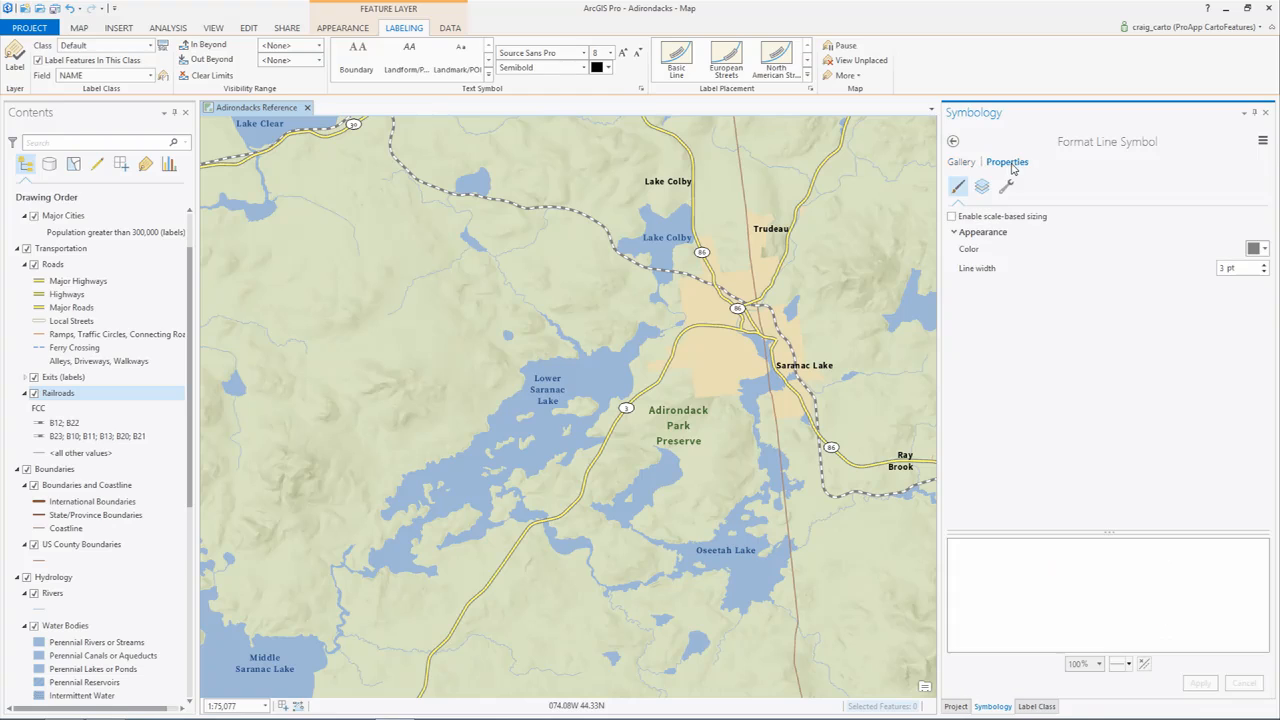
pyautogui.click(1264, 250)
pyautogui.click(1113, 324)
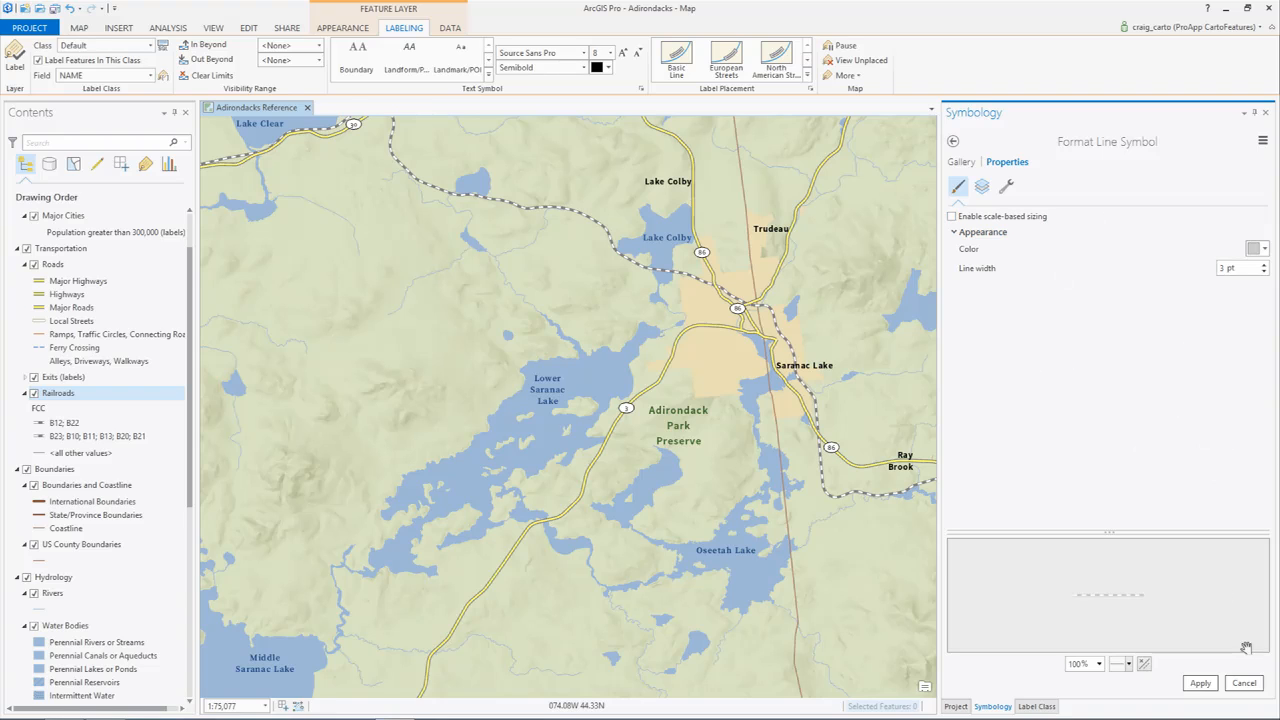
pyautogui.click(1200, 683)
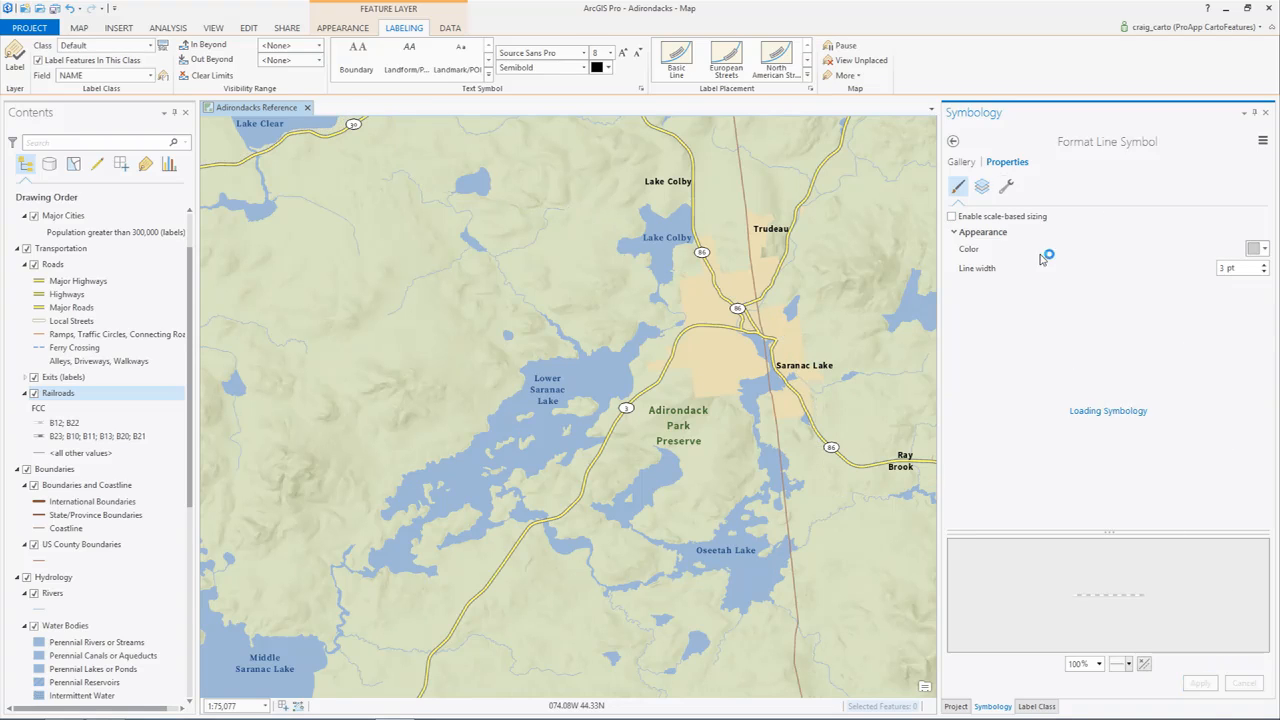
pyautogui.click(955, 144)
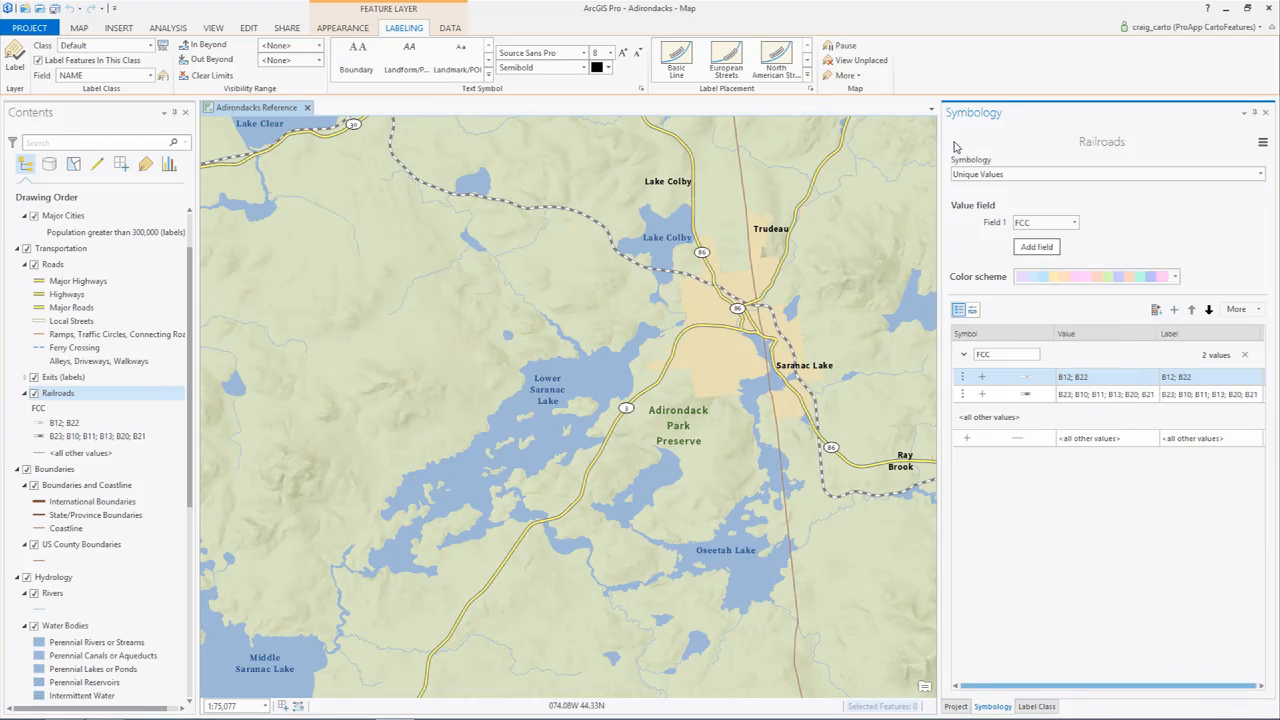
# - Go to the Tunnel bookmark to inspect the railroad symbols on the map
pyautogui.click(86, 29)
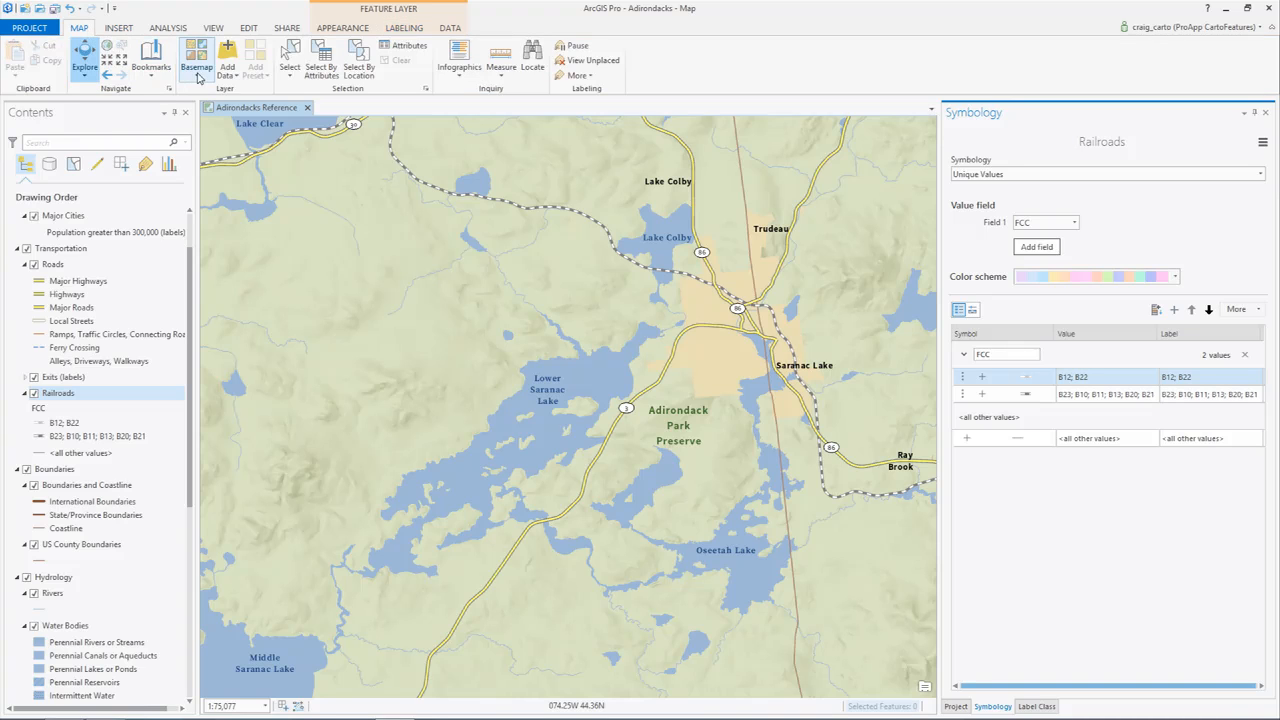
pyautogui.click(151, 60)
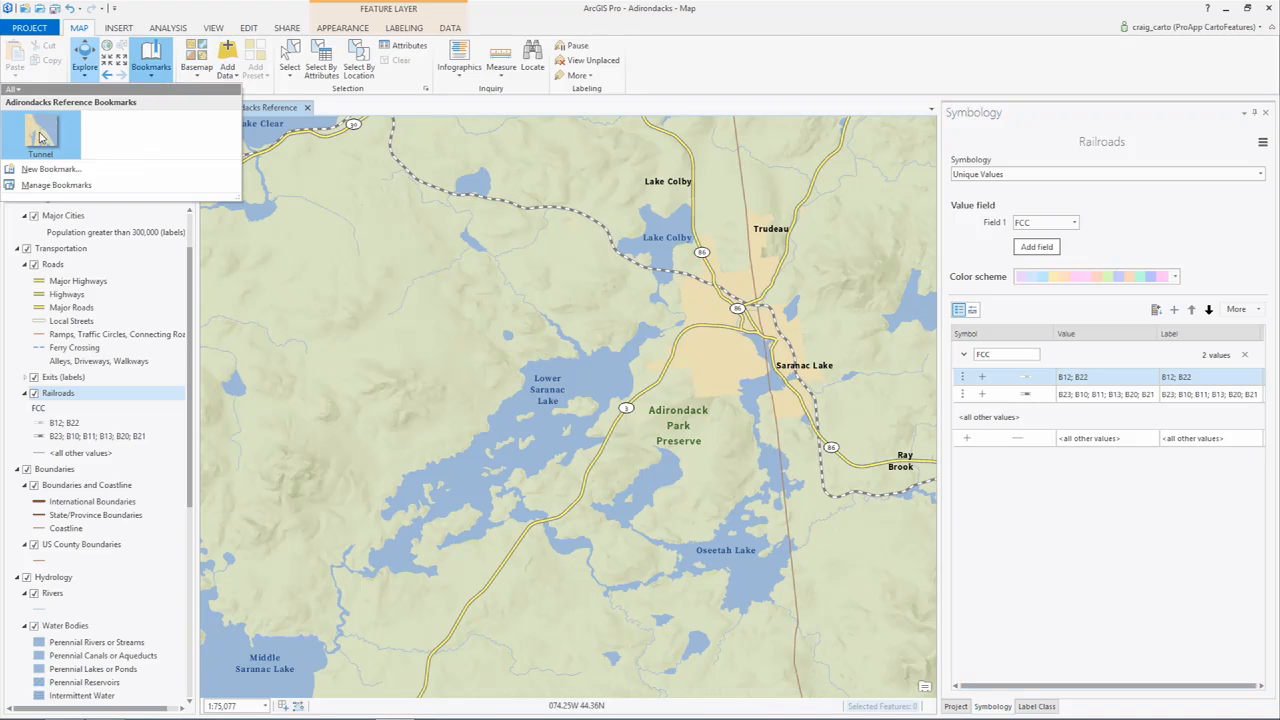
pyautogui.click(50, 138)
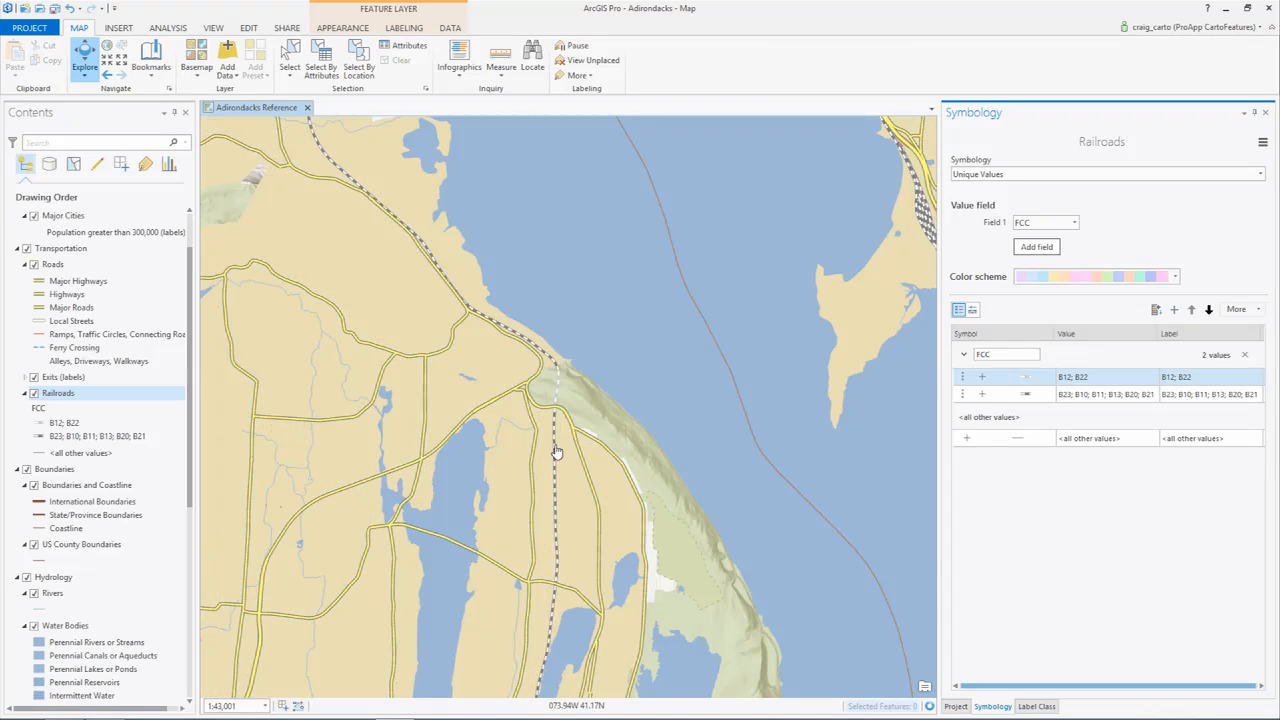
pyautogui.scroll(2, 560, 428)
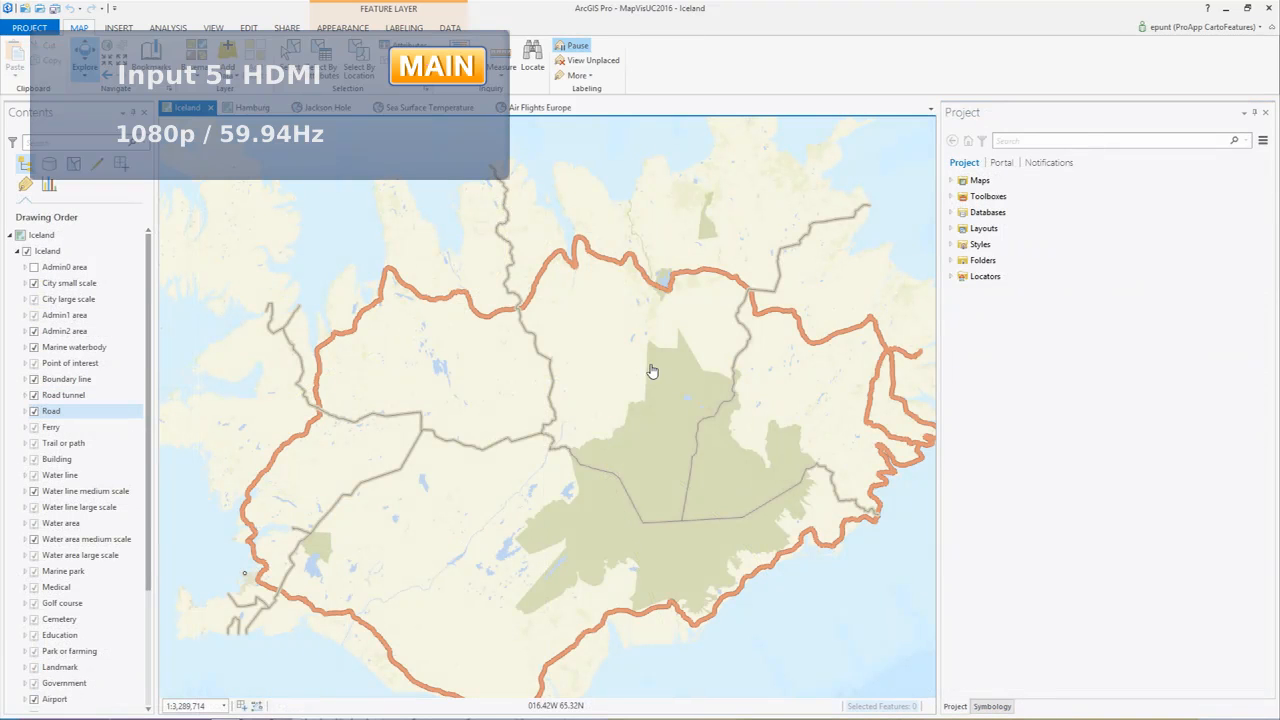
# - Examine the Iceland map's roads at increasingly large scales, from the whole island into the city area on the southwest coast
pyautogui.scroll(-1, 533, 442)
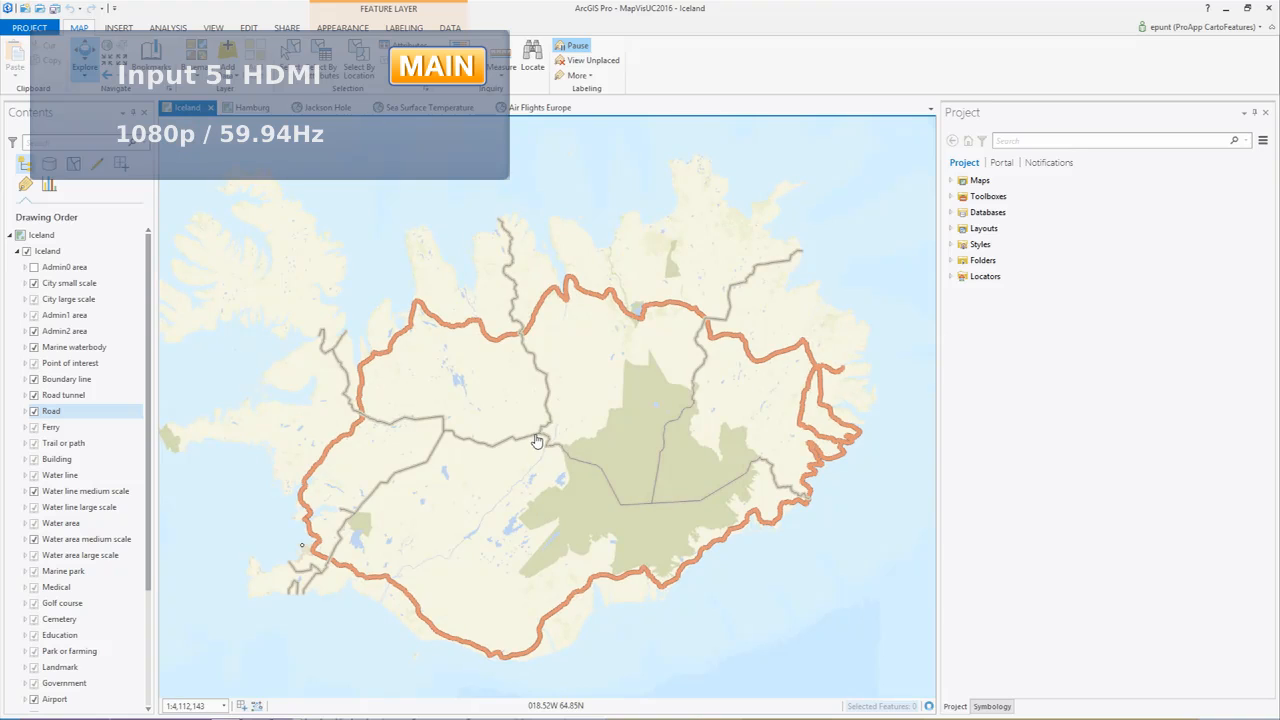
pyautogui.moveTo(558, 473); pyautogui.dragTo(590, 444)
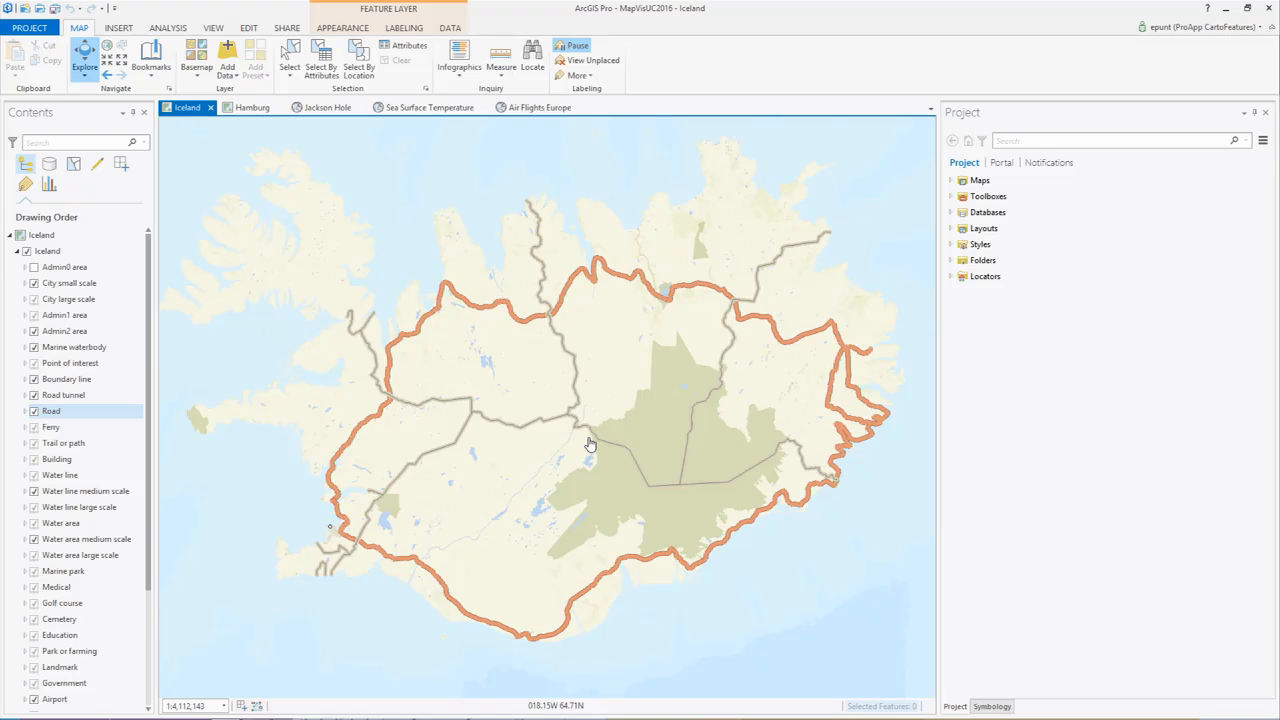
pyautogui.moveTo(392, 531); pyautogui.dragTo(442, 501)
pyautogui.scroll(1, 410, 513)
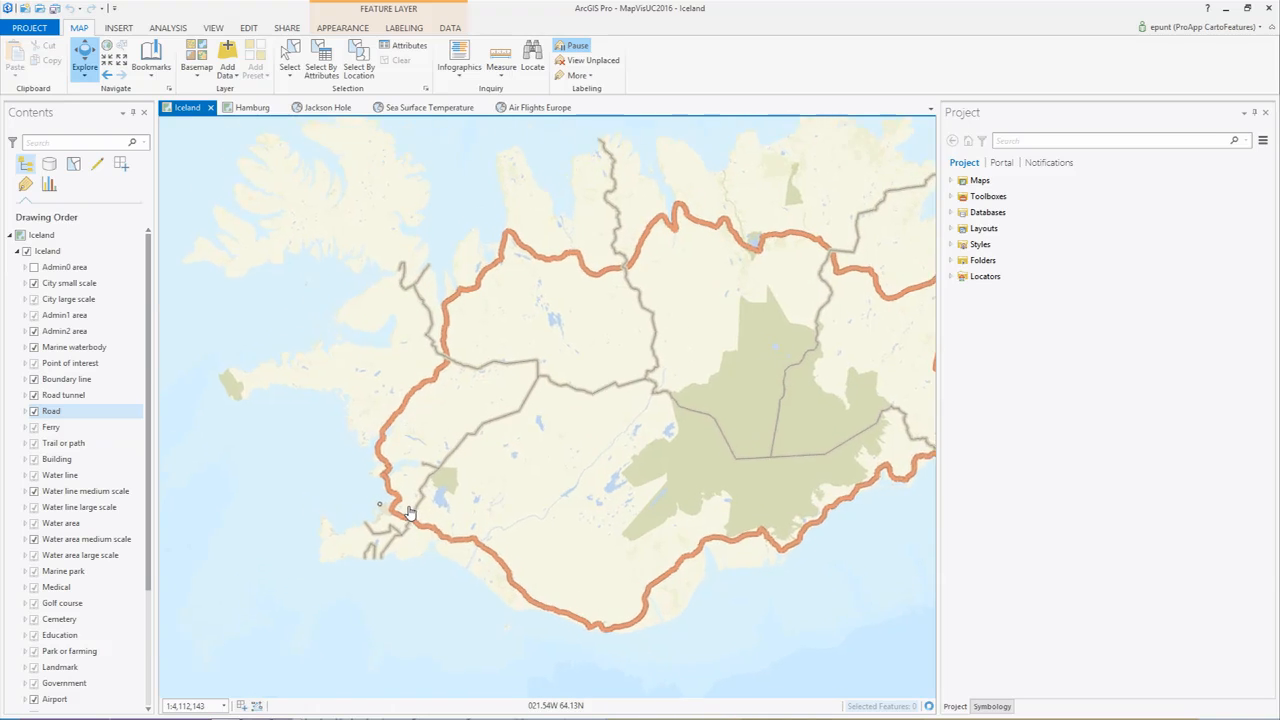
pyautogui.scroll(3, 410, 513)
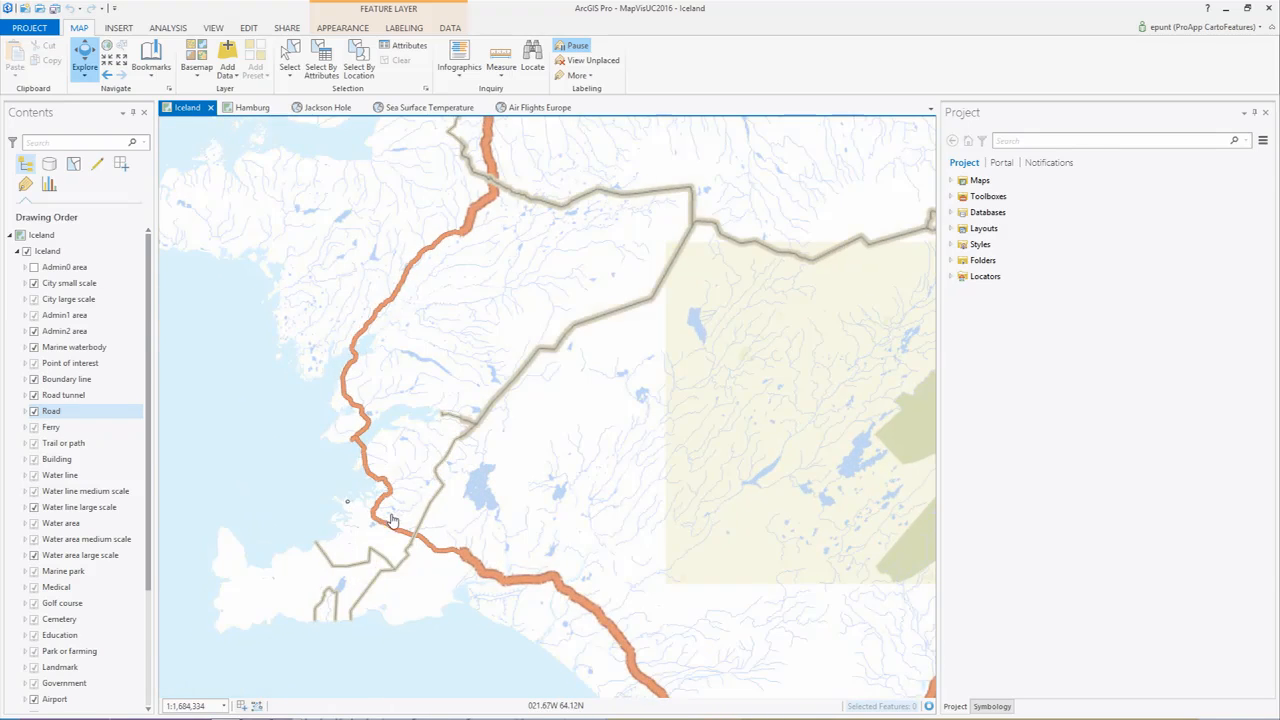
pyautogui.scroll(3, 370, 530)
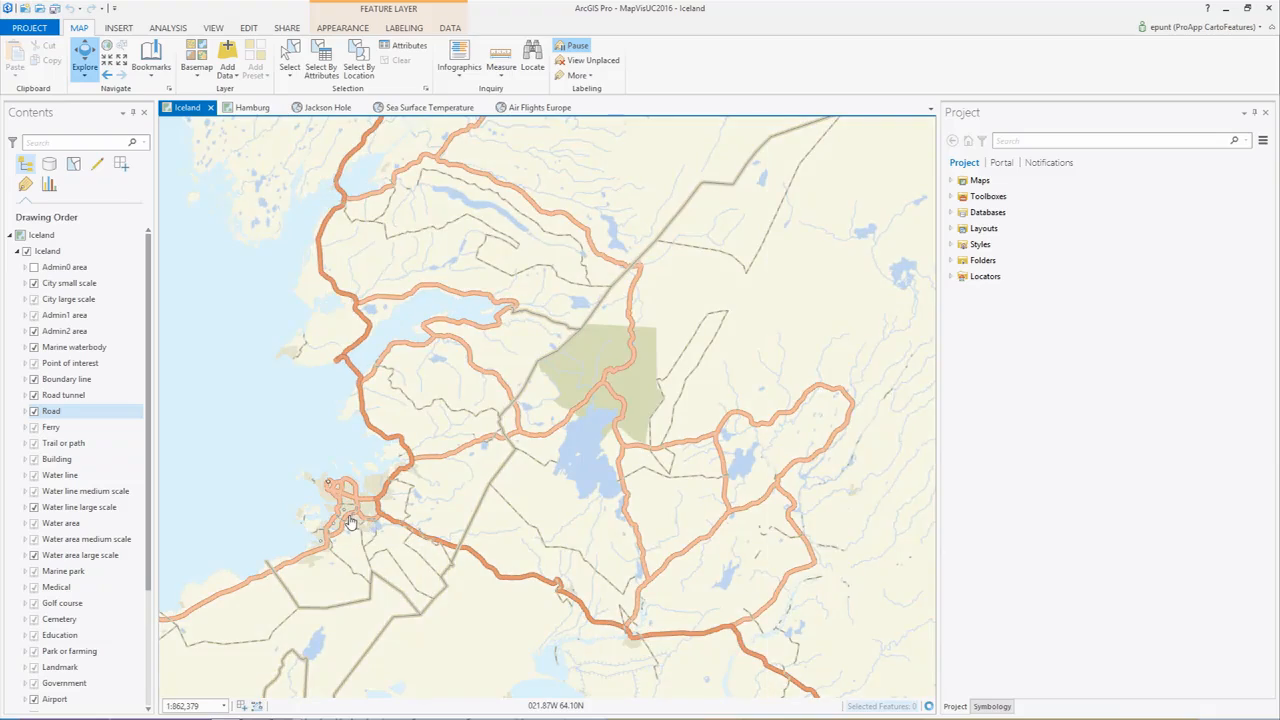
pyautogui.scroll(8, 350, 522)
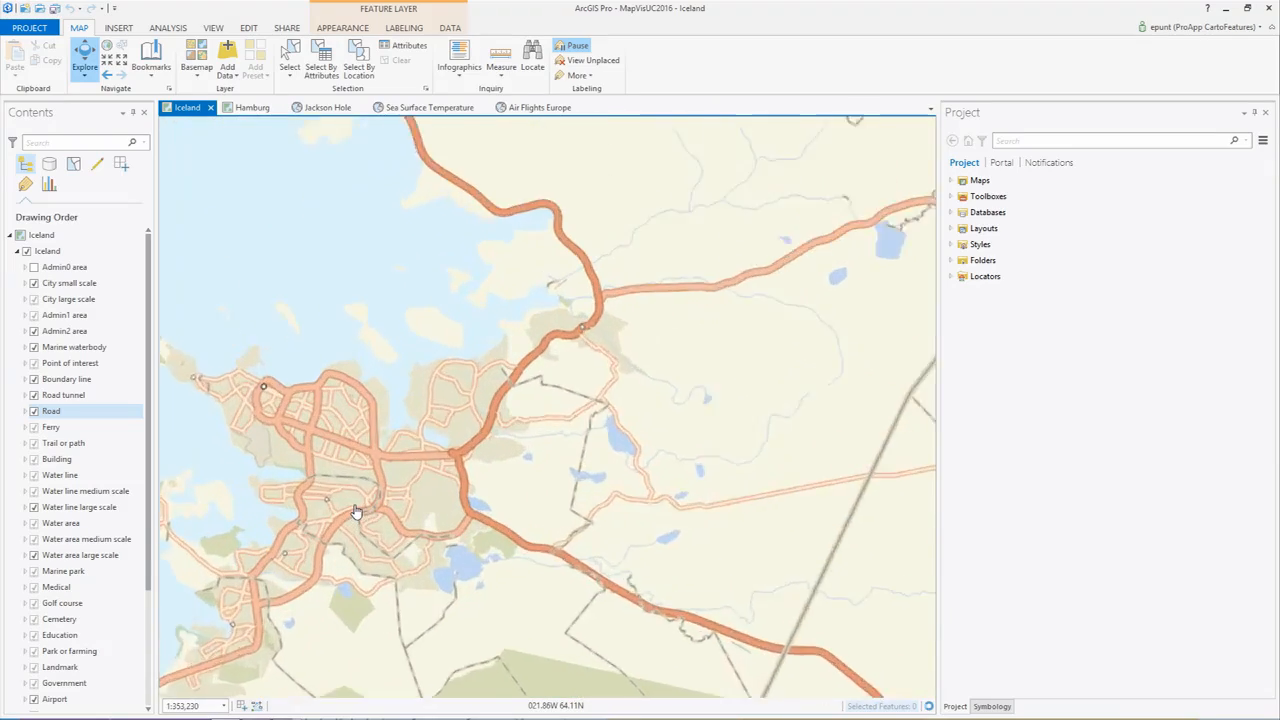
# - Compare how roads around the southwest coast city draw at scales between about 1:92,600 and 1:862,400
pyautogui.moveTo(371, 497); pyautogui.dragTo(490, 499)
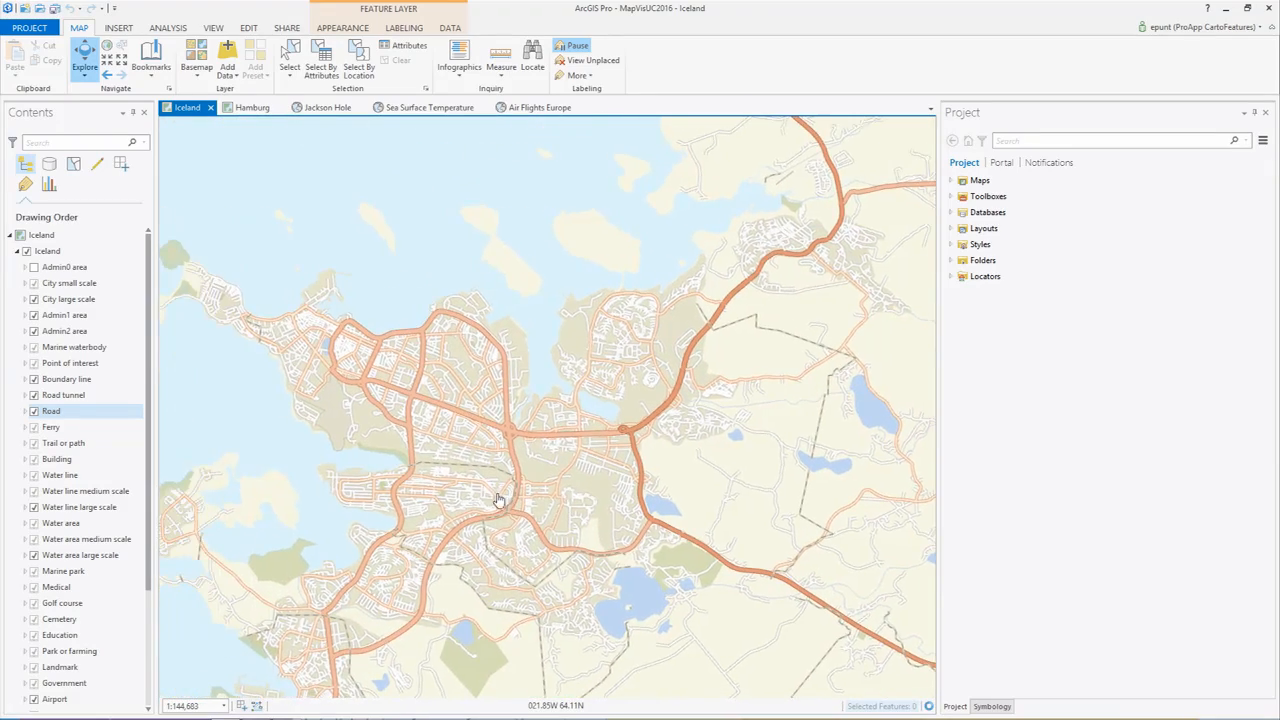
pyautogui.scroll(2, 490, 497)
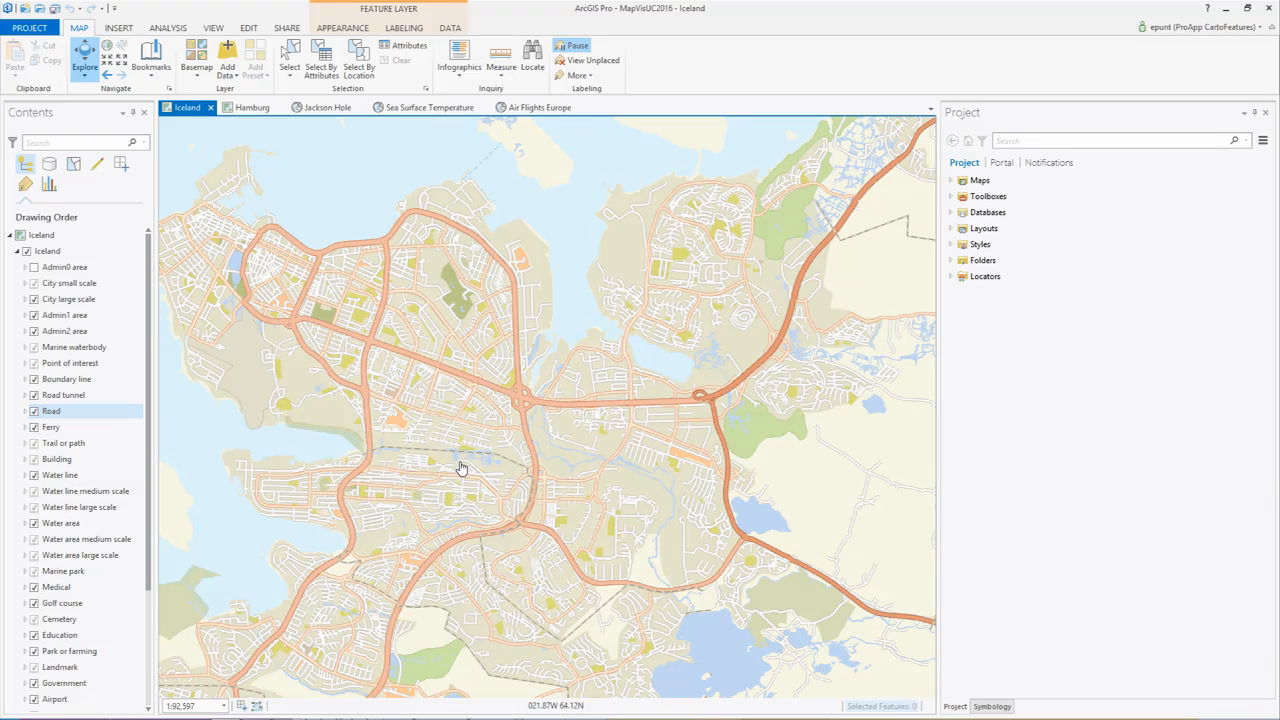
pyautogui.scroll(-2, 509, 441)
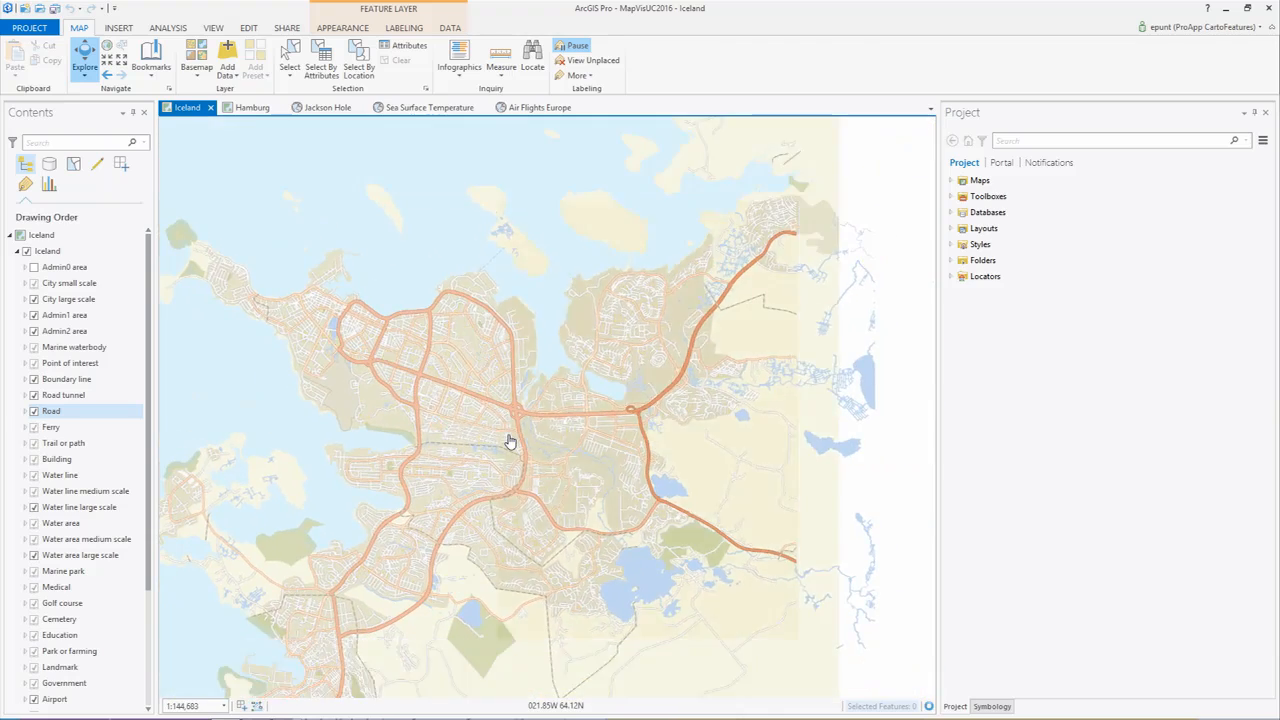
pyautogui.scroll(-5, 509, 441)
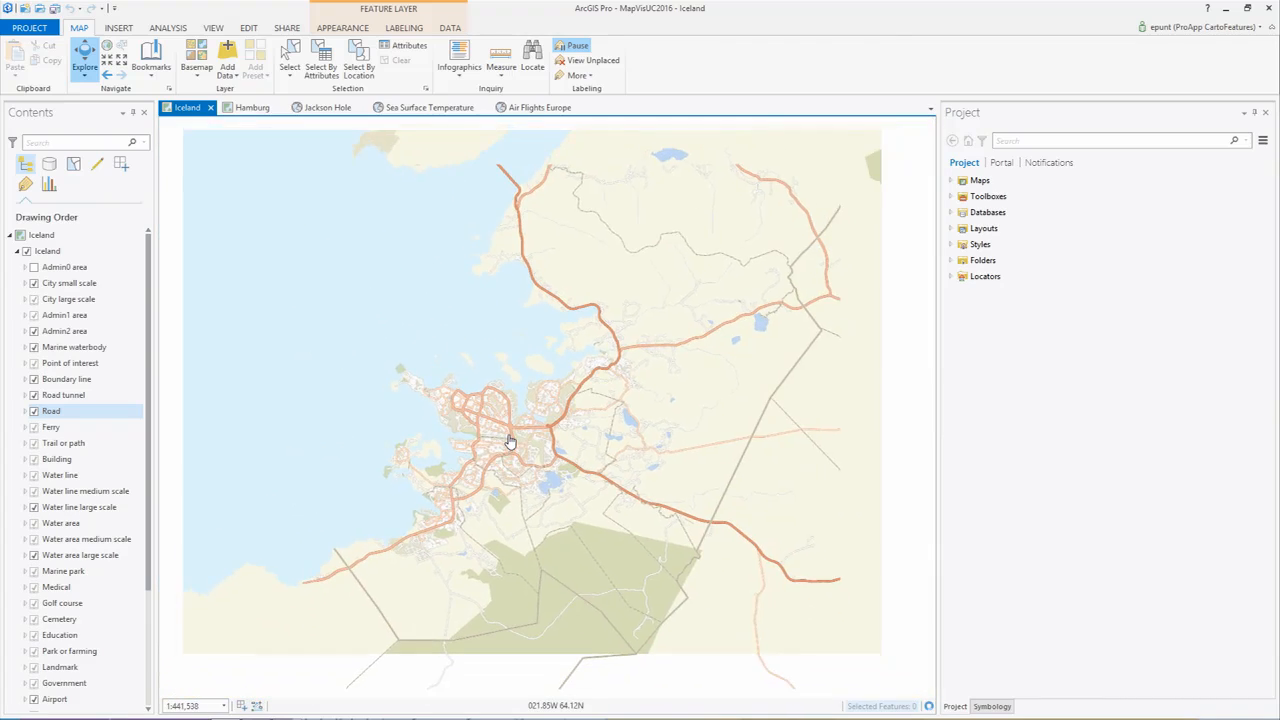
pyautogui.scroll(-3, 512, 443)
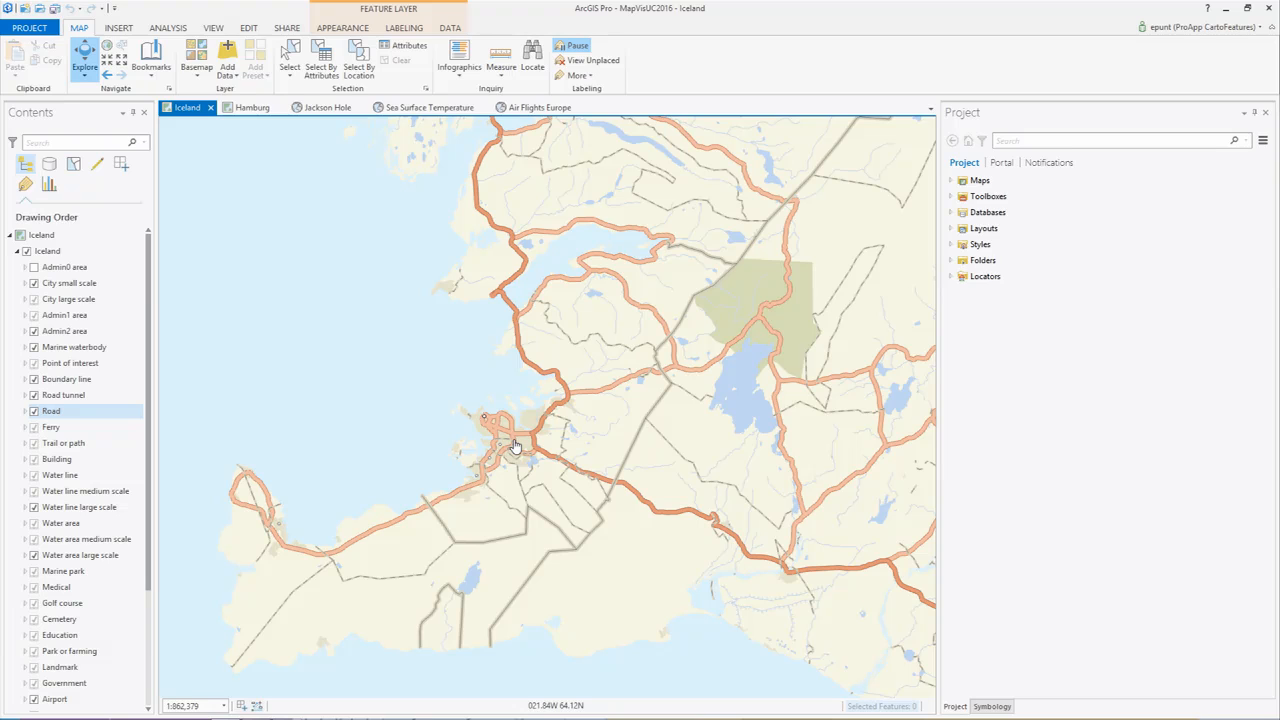
pyautogui.scroll(3, 515, 446)
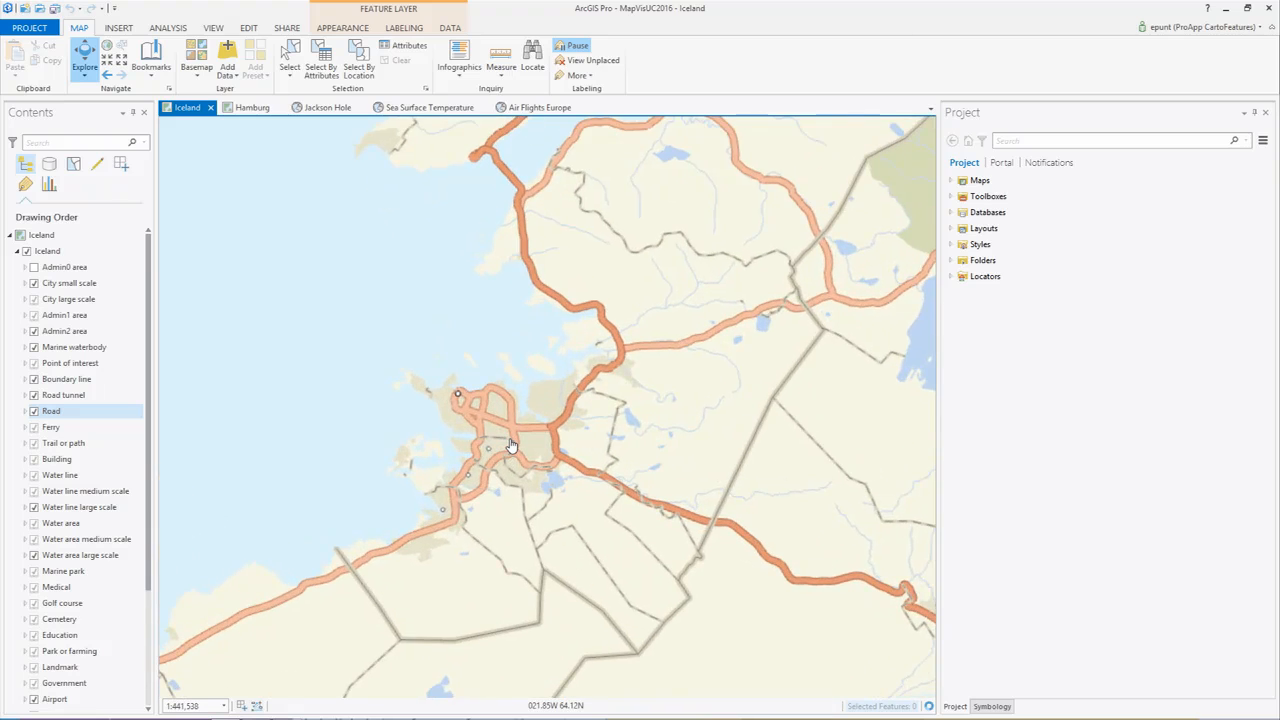
pyautogui.scroll(1, 510, 446)
pyautogui.scroll(1, 510, 446)
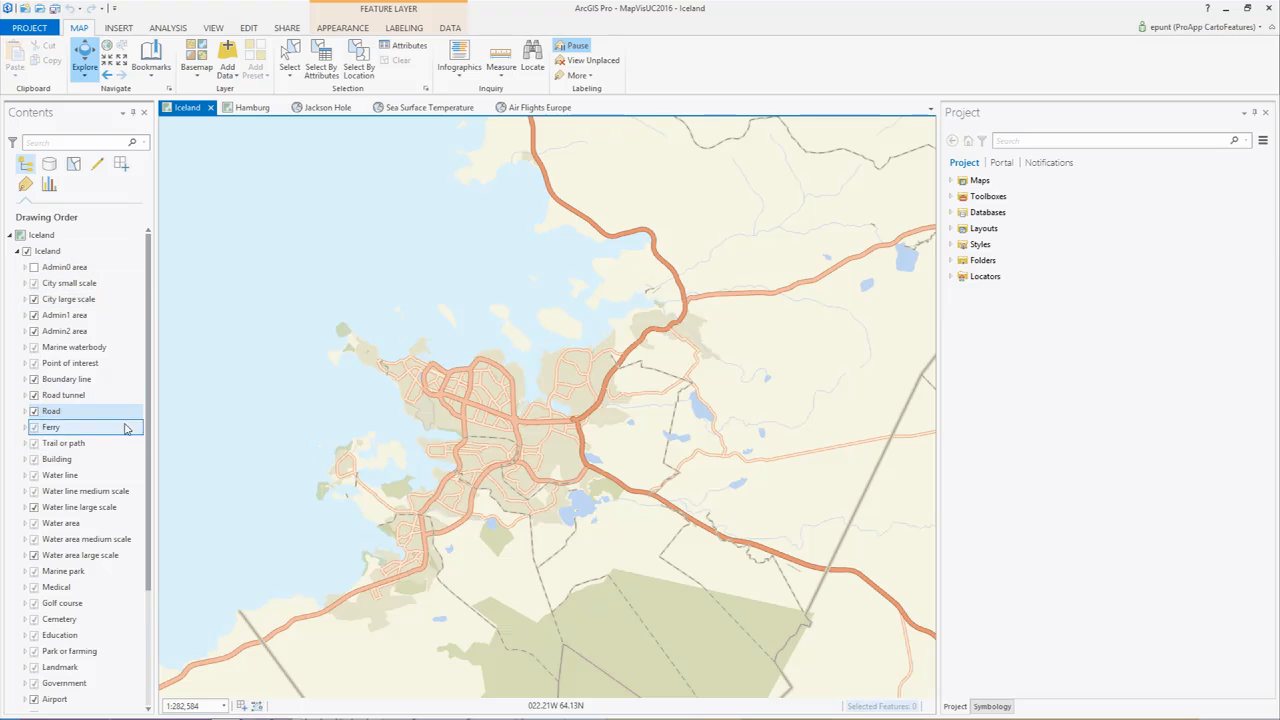
pyautogui.scroll(1, 510, 437)
pyautogui.scroll(1, 510, 437)
pyautogui.scroll(2, 510, 437)
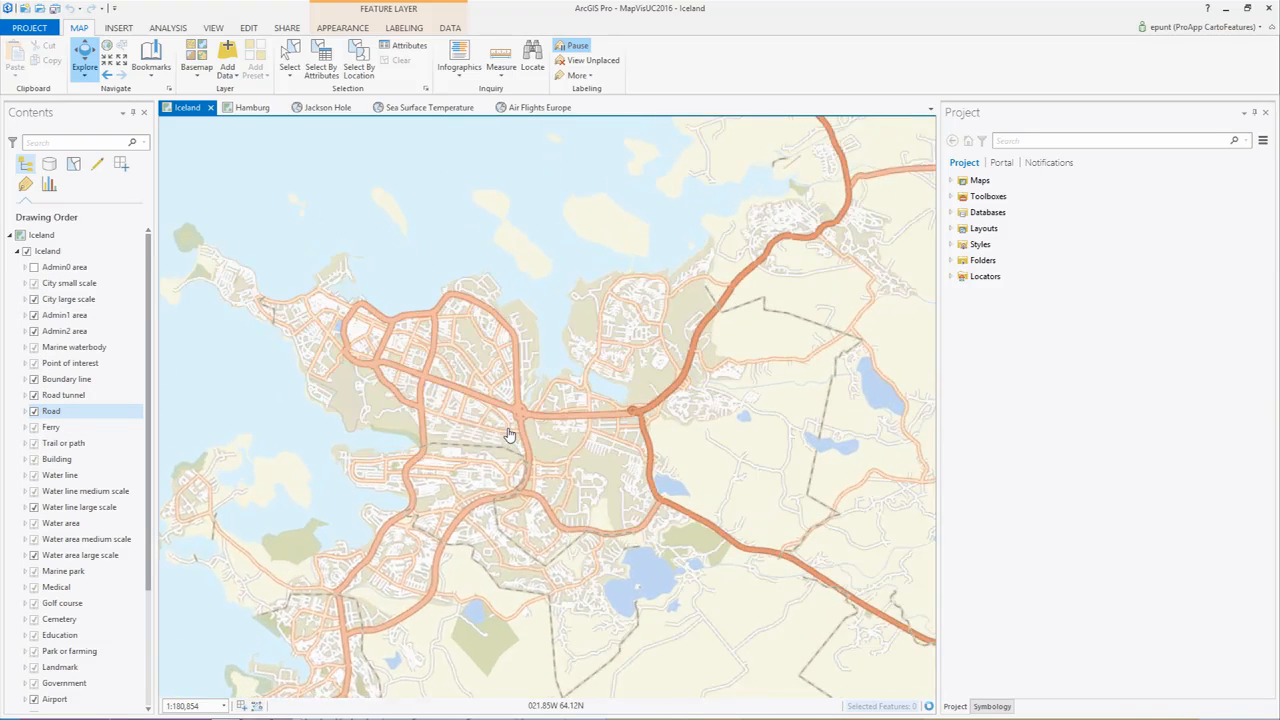
# - Expand the Road layer's legend and examine which road classes it lists at smaller and larger map scales
pyautogui.click(24, 412)
pyautogui.scroll(-2, 405, 433)
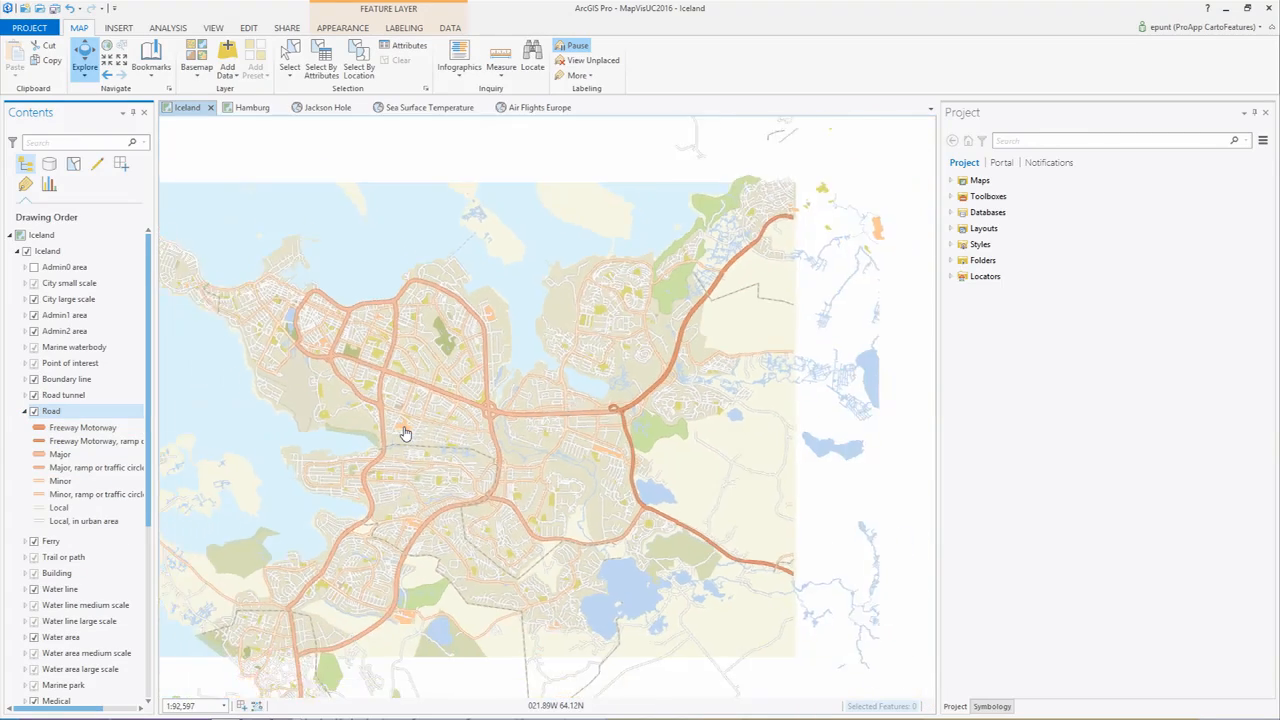
pyautogui.scroll(-2, 405, 433)
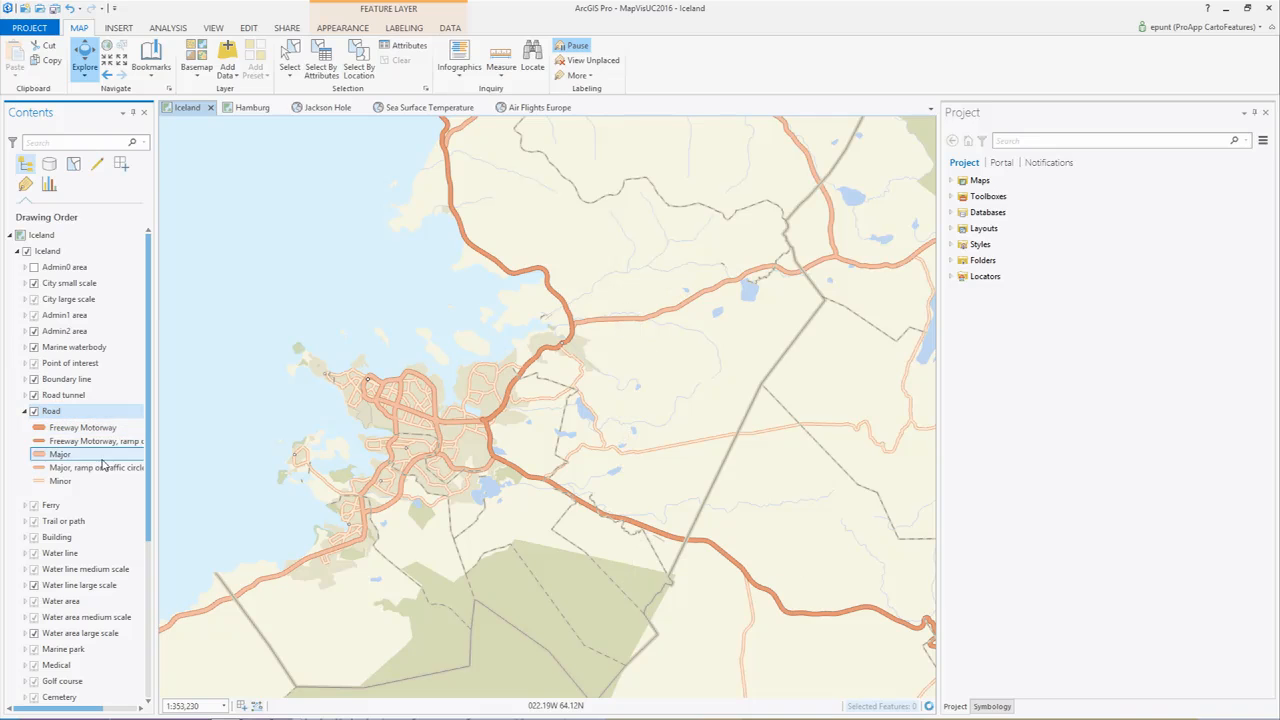
pyautogui.scroll(-1, 375, 447)
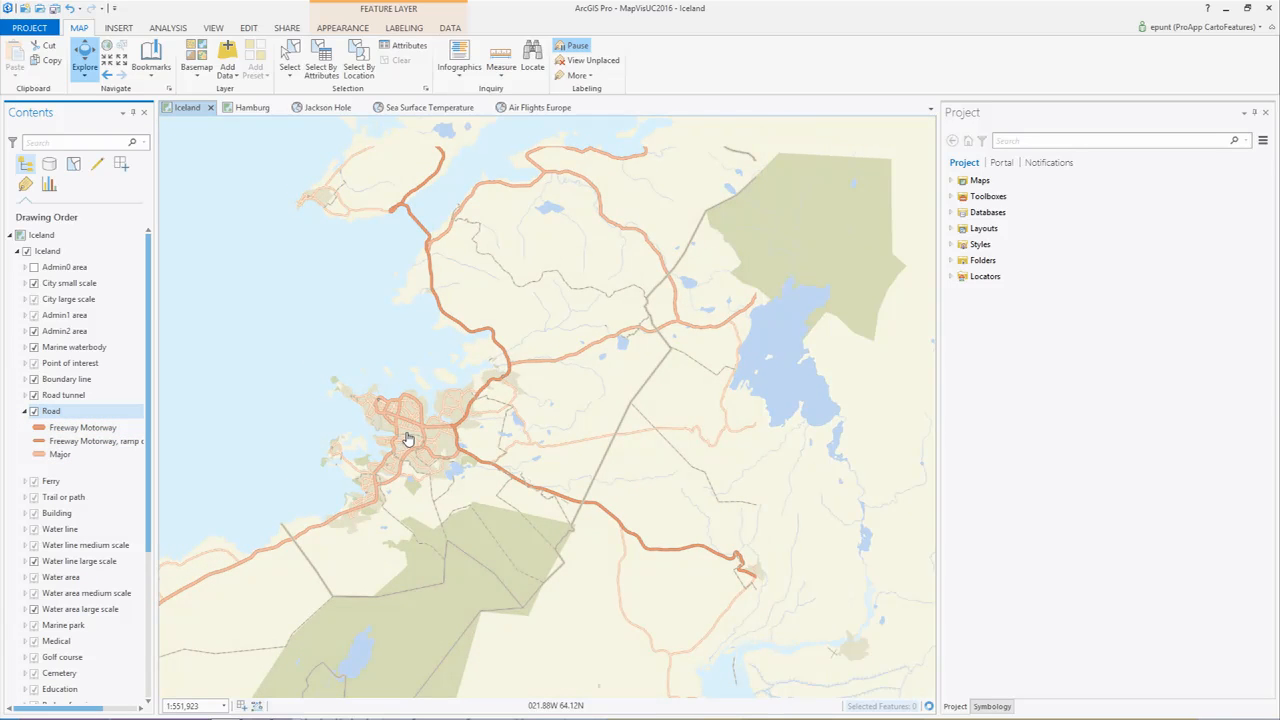
pyautogui.scroll(3, 407, 440)
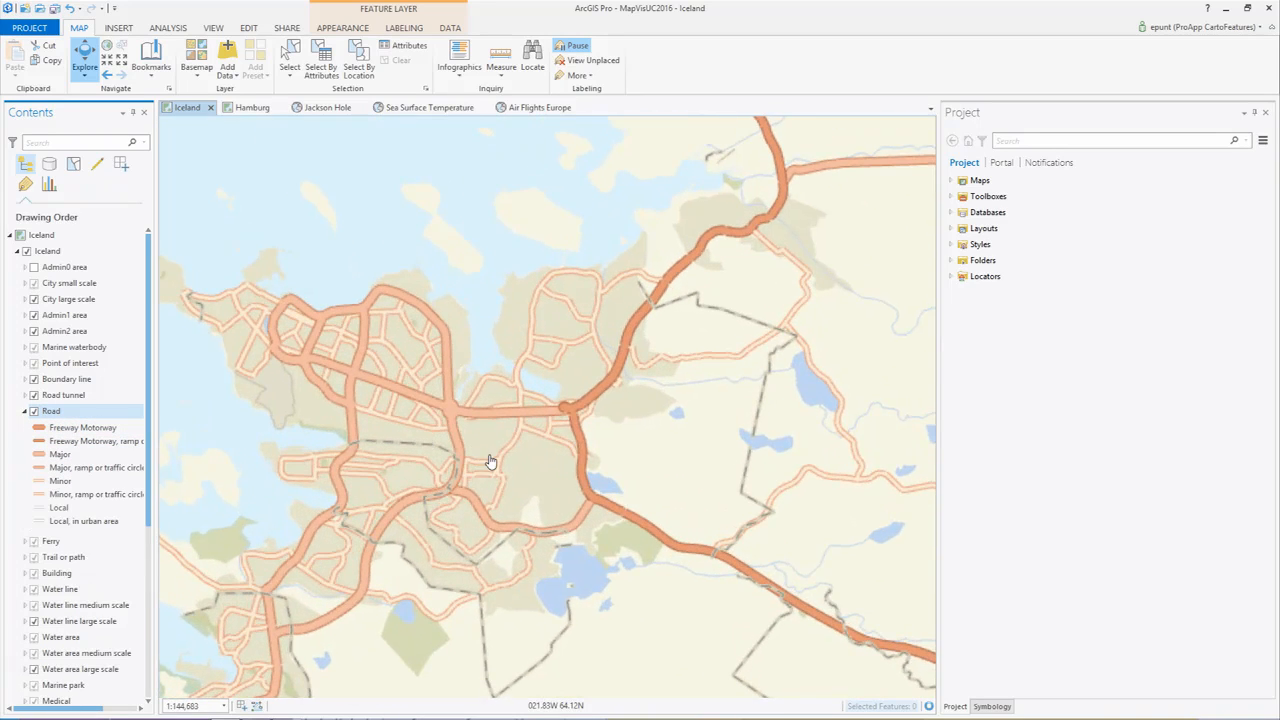
# - Open the Road layer's symbology and show the scale ranges of its unique value classes
pyautogui.click(76, 411)
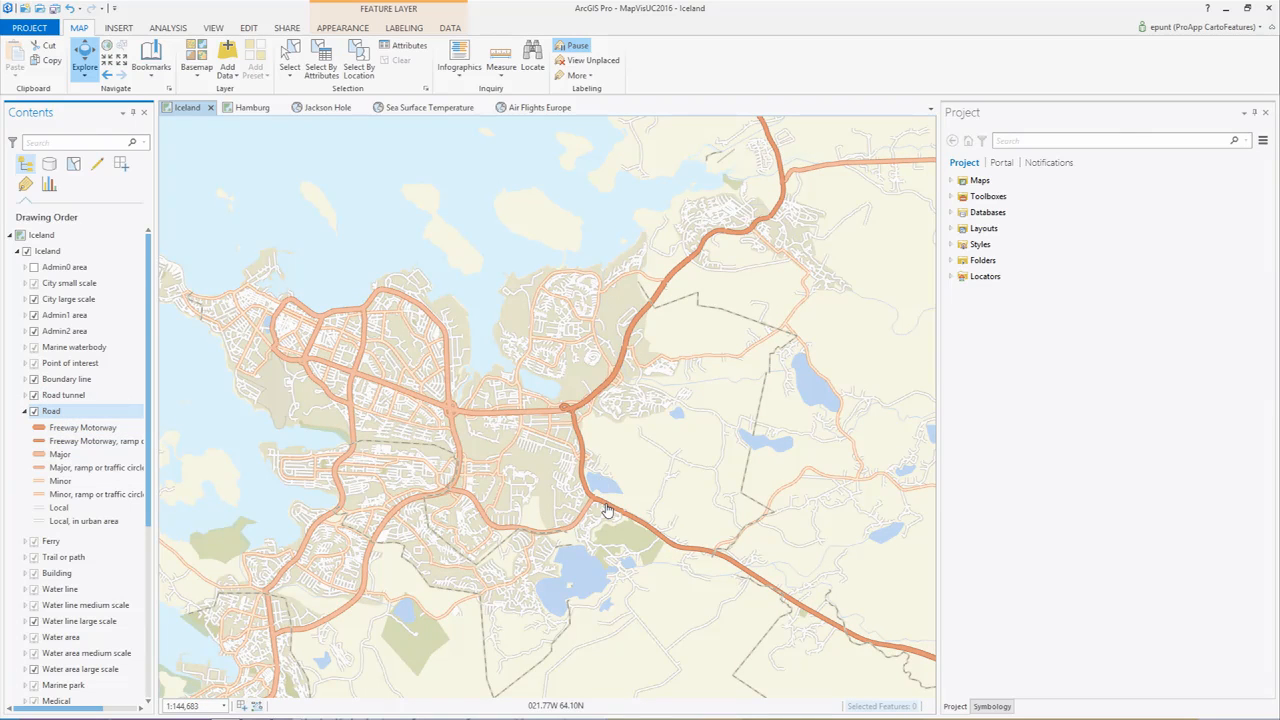
pyautogui.click(1005, 707)
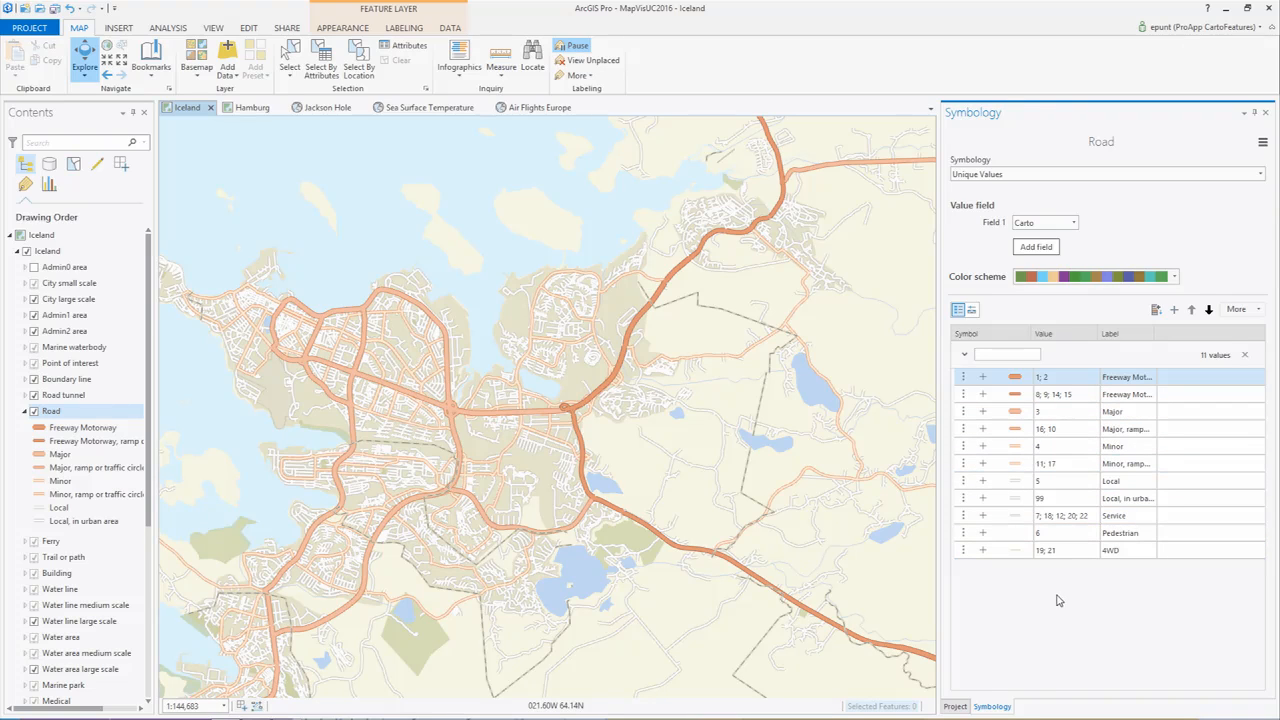
pyautogui.click(970, 311)
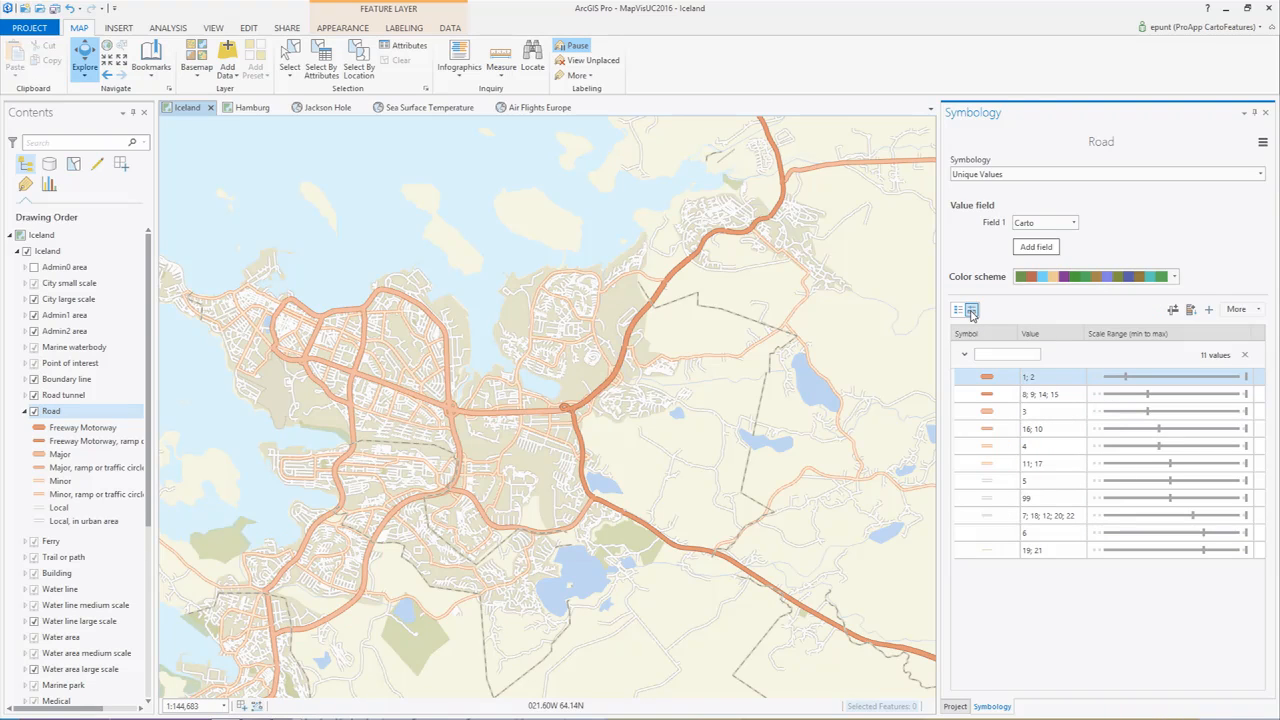
pyautogui.keyDown('ctrl'); pyautogui.click(1165, 400); pyautogui.keyUp('ctrl')
pyautogui.keyDown('ctrl'); pyautogui.click(1122, 412); pyautogui.keyUp('ctrl')
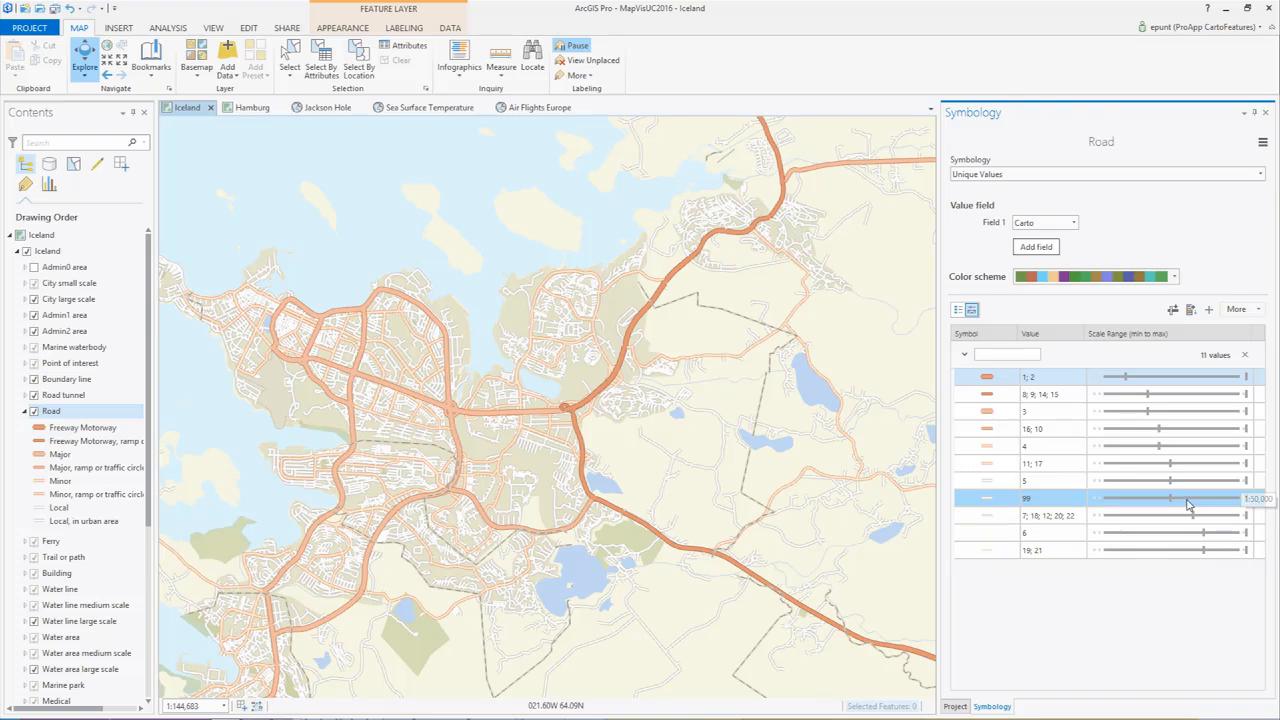
# - Try a minimum scale of 1:100,000 for road class 99, and set it back to 1:250,000
pyautogui.moveTo(1169, 504); pyautogui.dragTo(1183, 502)
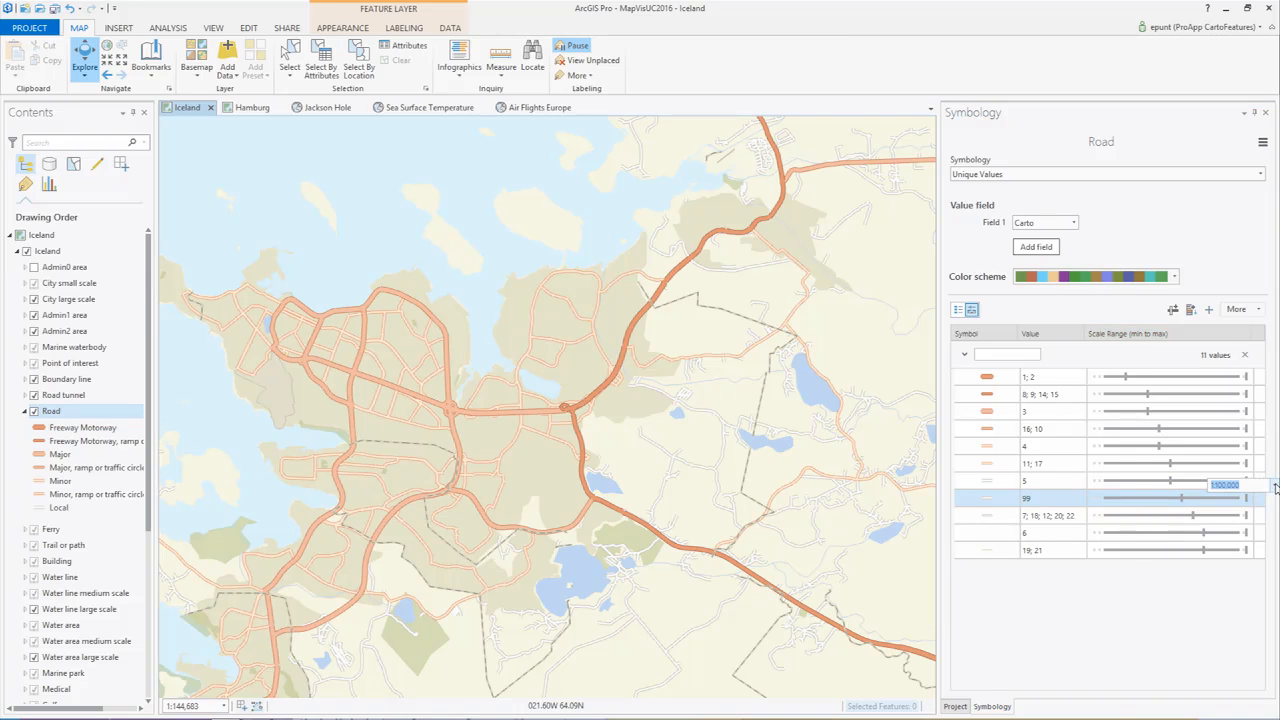
pyautogui.click(1275, 486)
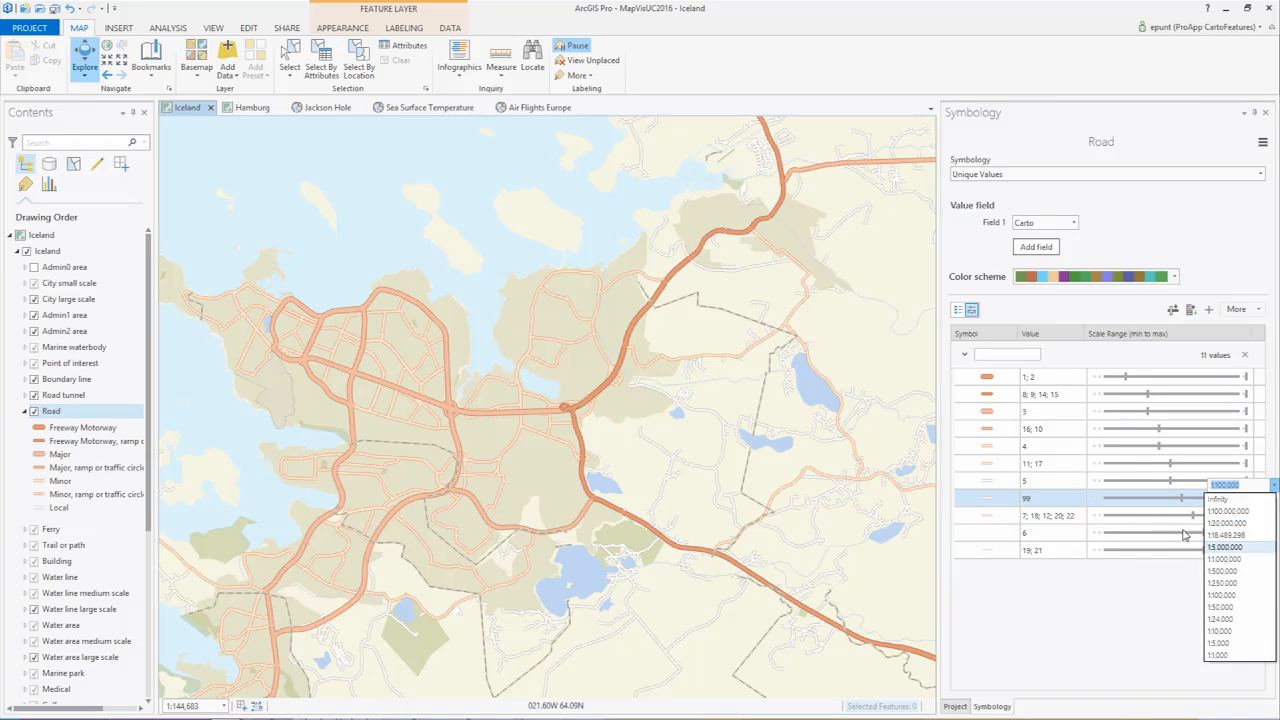
pyautogui.click(1224, 583)
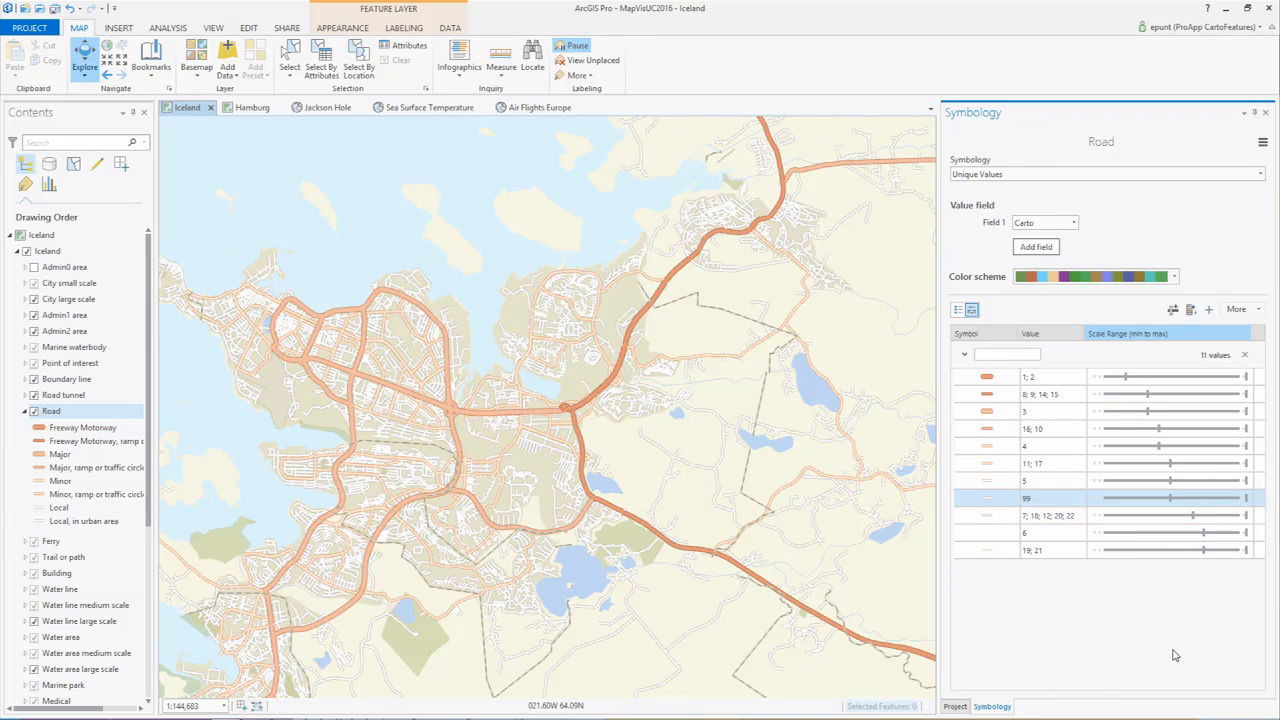
# - Examine the map's standard scales and the options for loading other scale sets, and leave without changing them
pyautogui.click(224, 706)
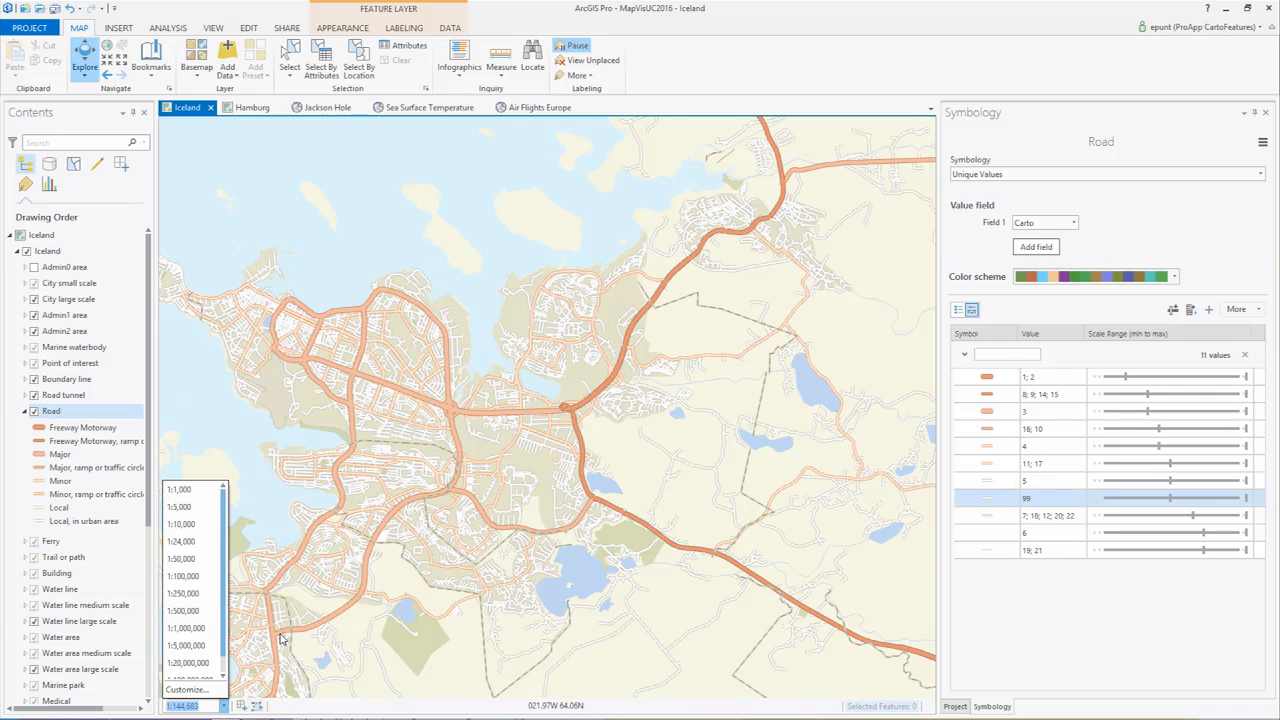
pyautogui.click(211, 690)
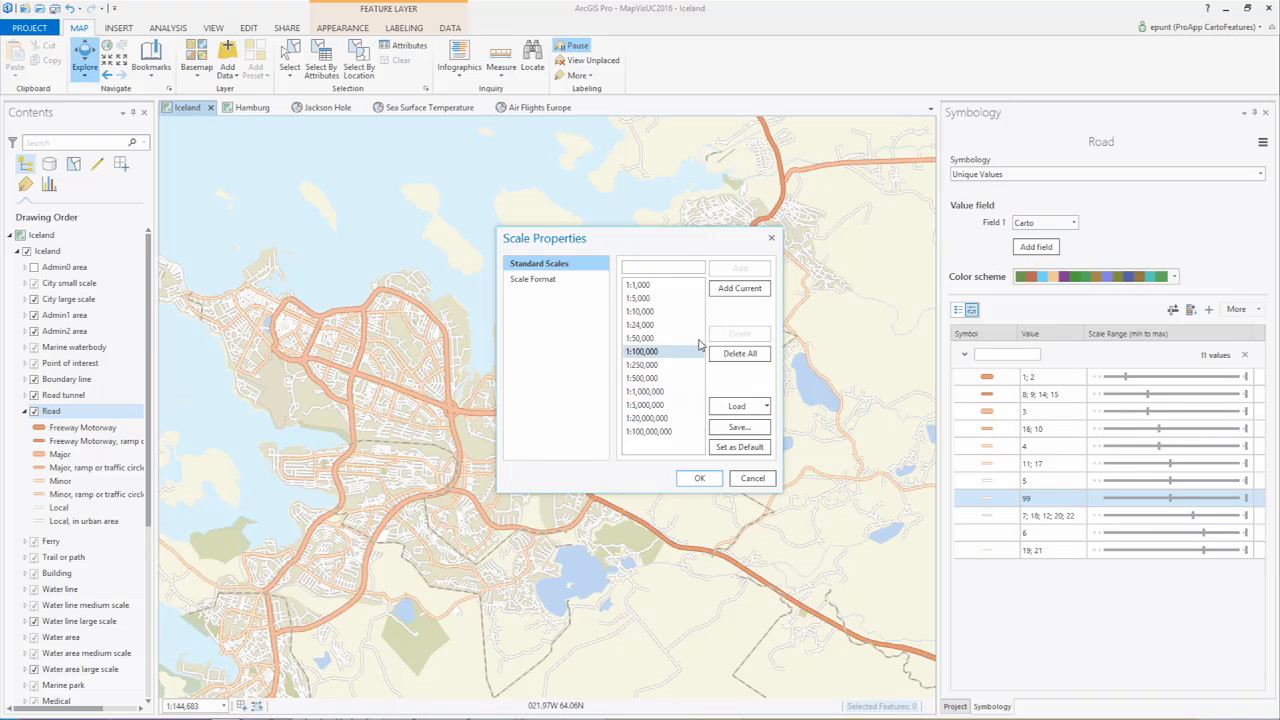
pyautogui.click(767, 407)
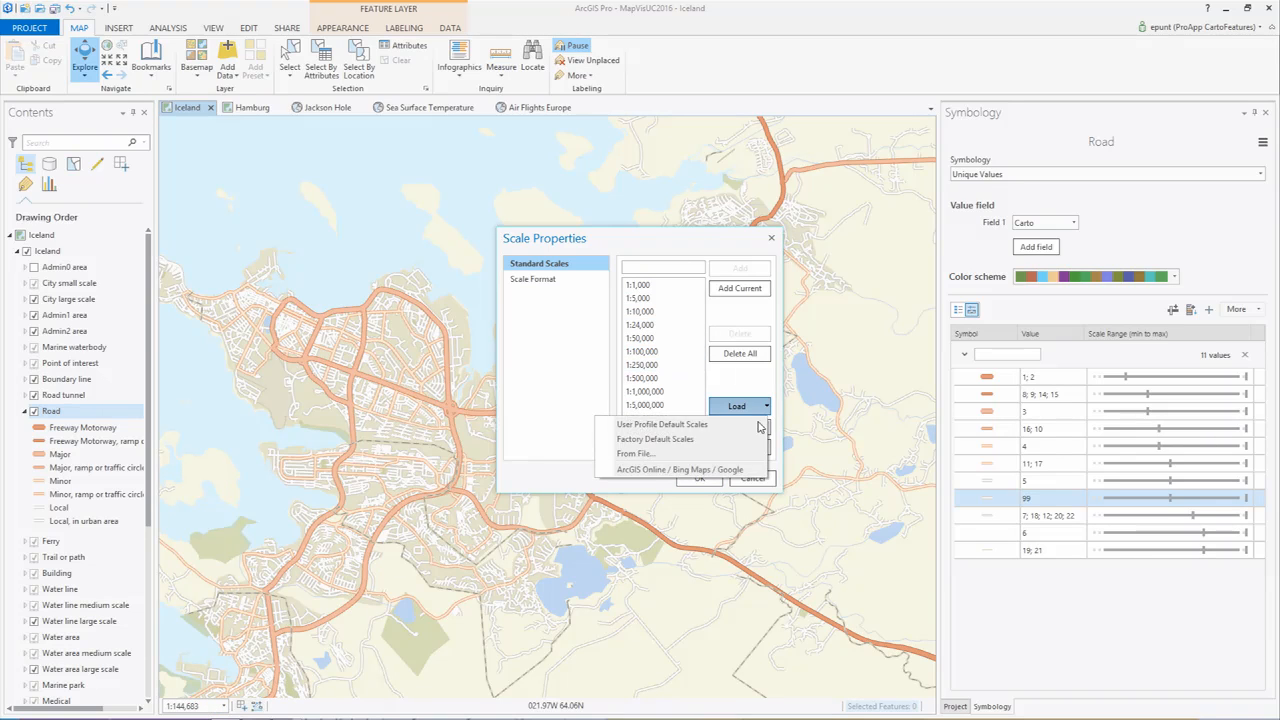
pyautogui.click(662, 238)
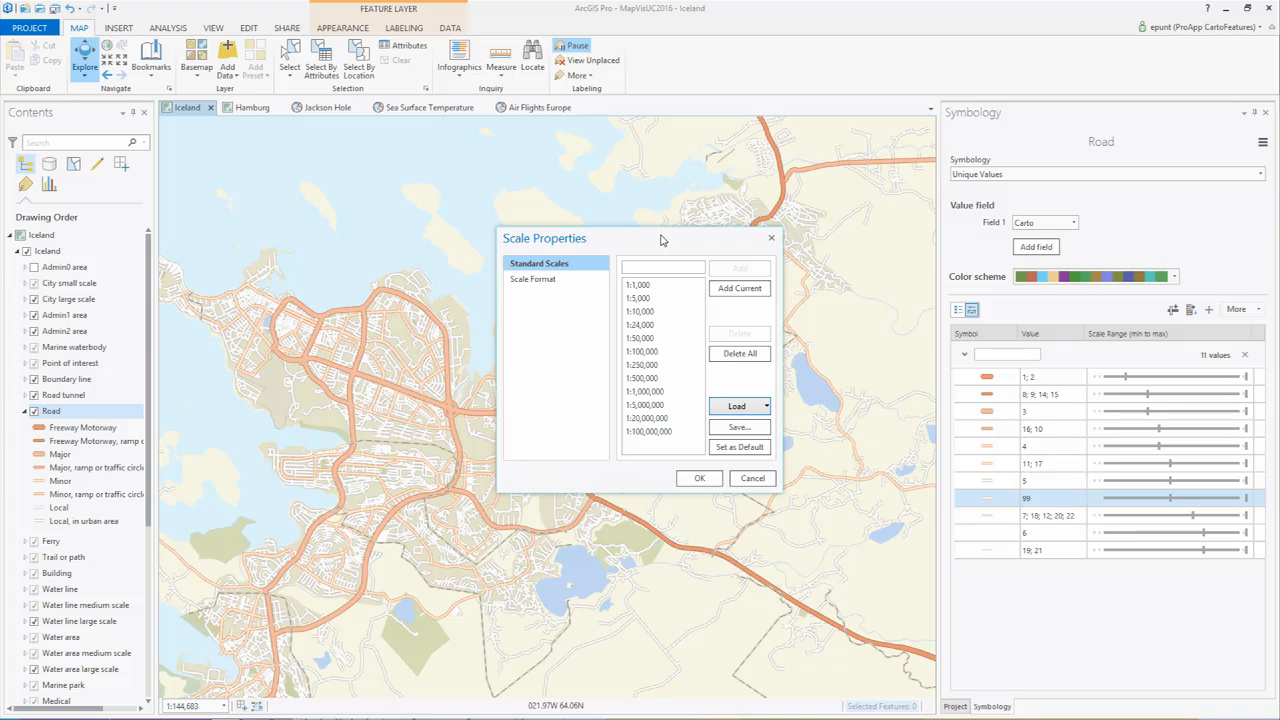
pyautogui.click(752, 479)
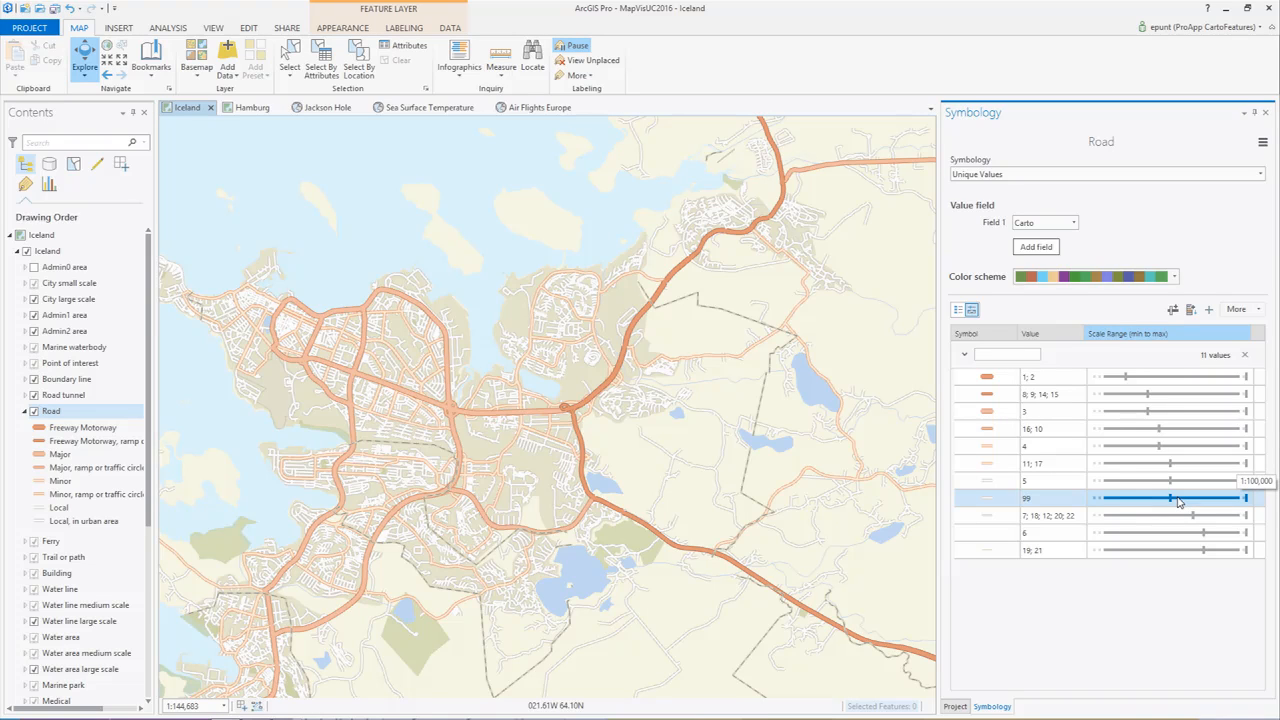
# - Add a scale break at 1:100,000 to road class 99 to create an alternate symbol for each scale range
pyautogui.click(1183, 498)
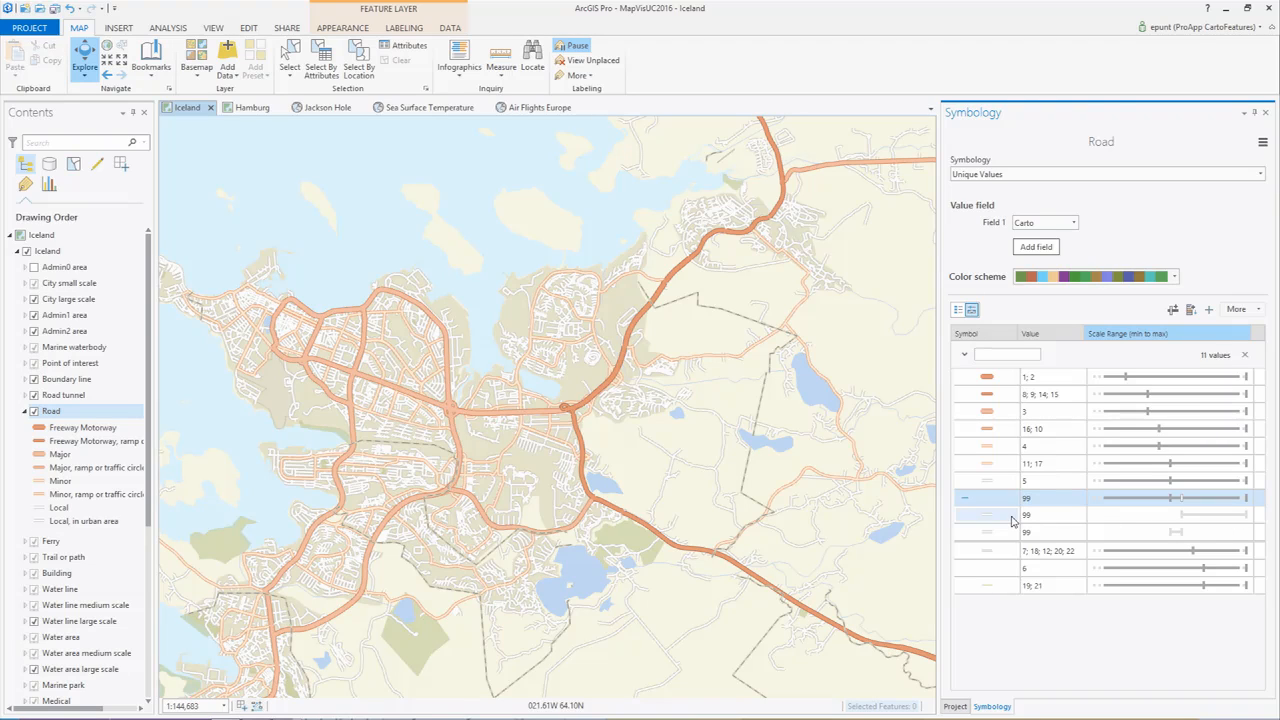
pyautogui.moveTo(1185, 501)
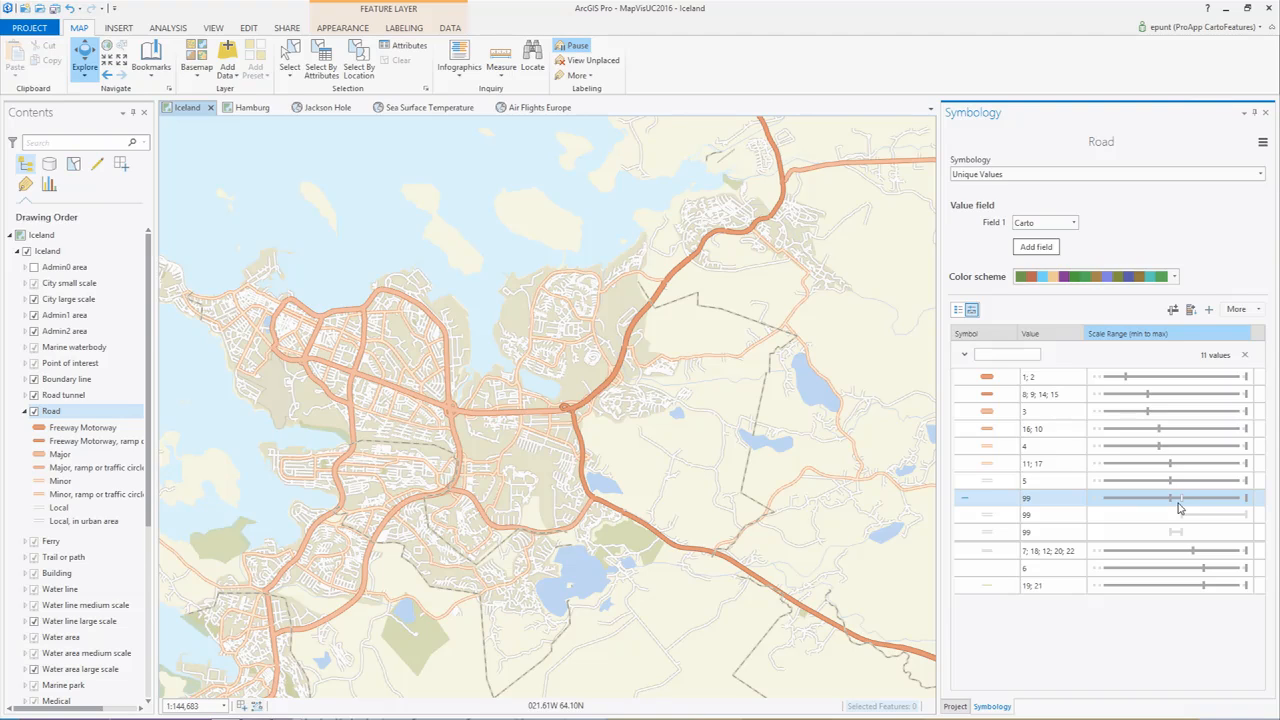
pyautogui.click(1018, 553)
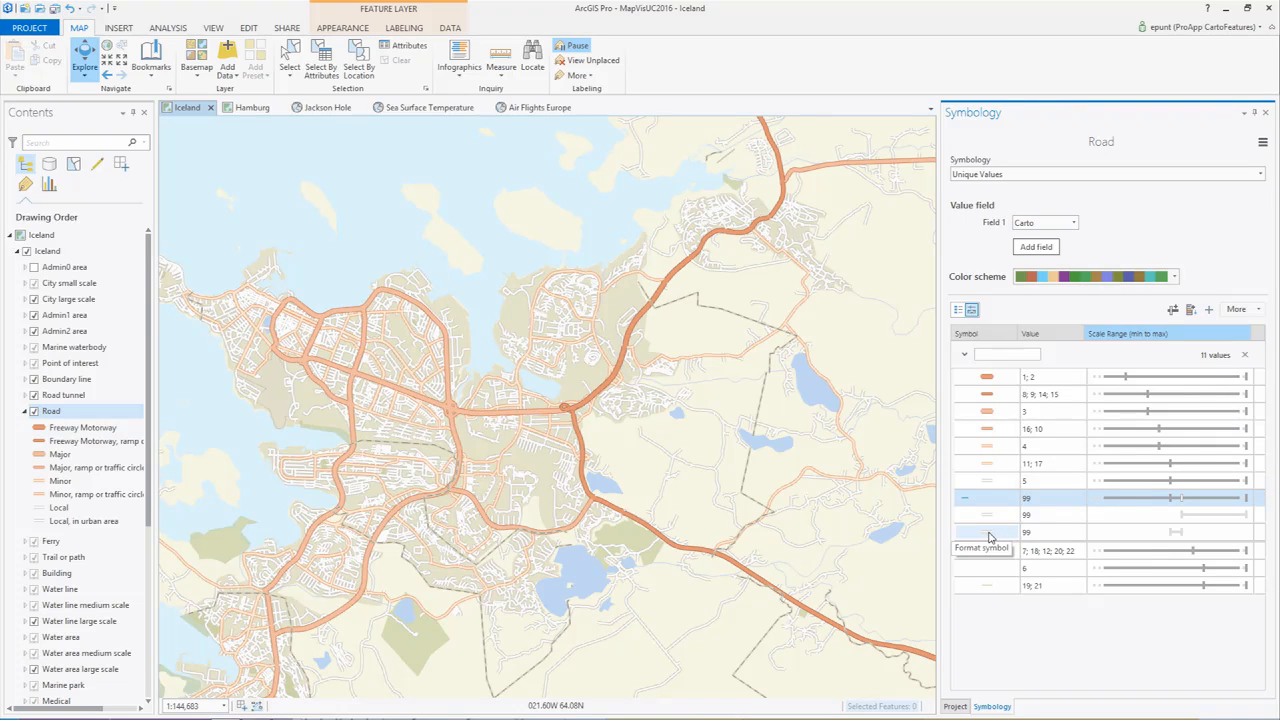
pyautogui.scroll(-2, 372, 516)
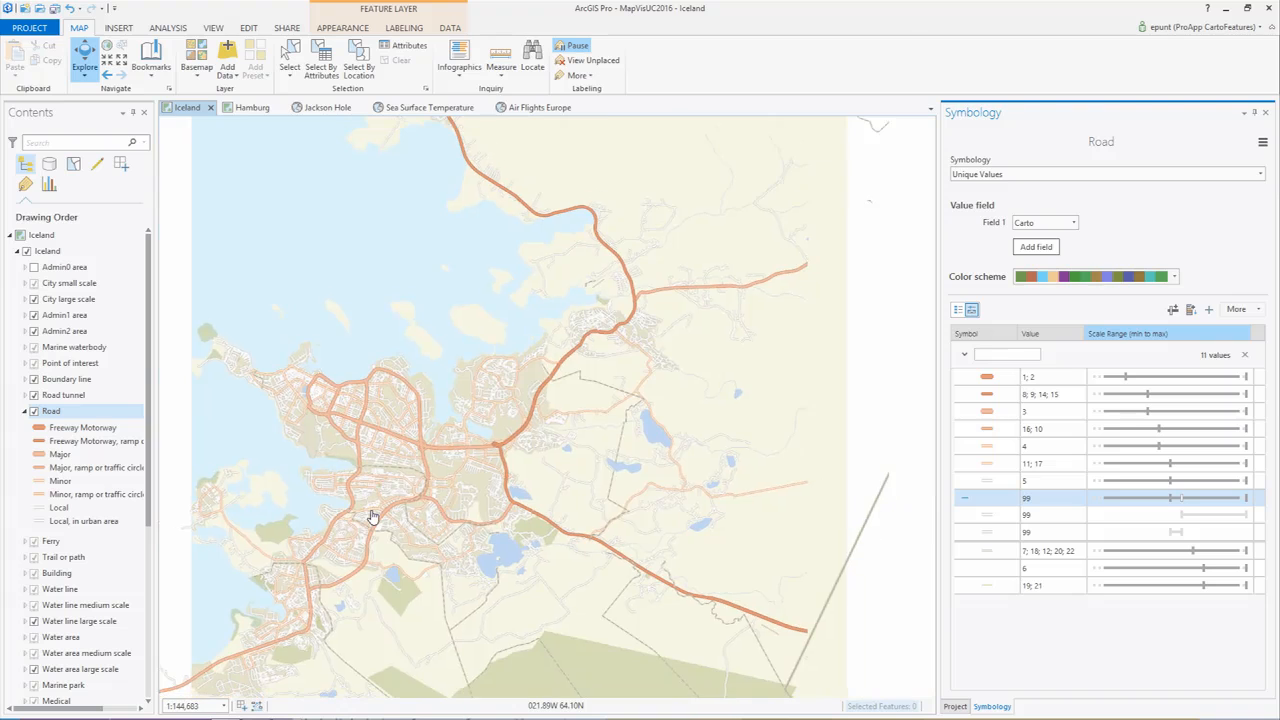
pyautogui.scroll(1, 372, 516)
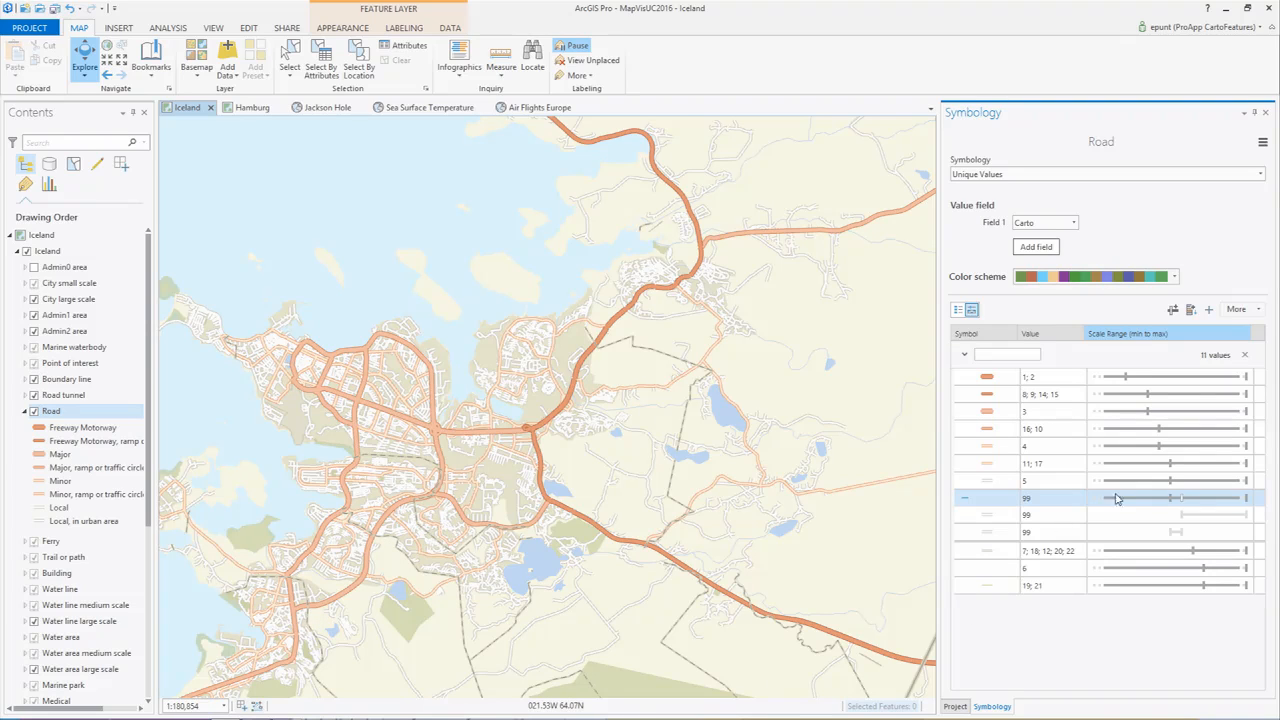
# - Remove the gray casing layer from class 99's alternate symbol for the 1:250,000 to 1:100,000 scale range
pyautogui.click(989, 534)
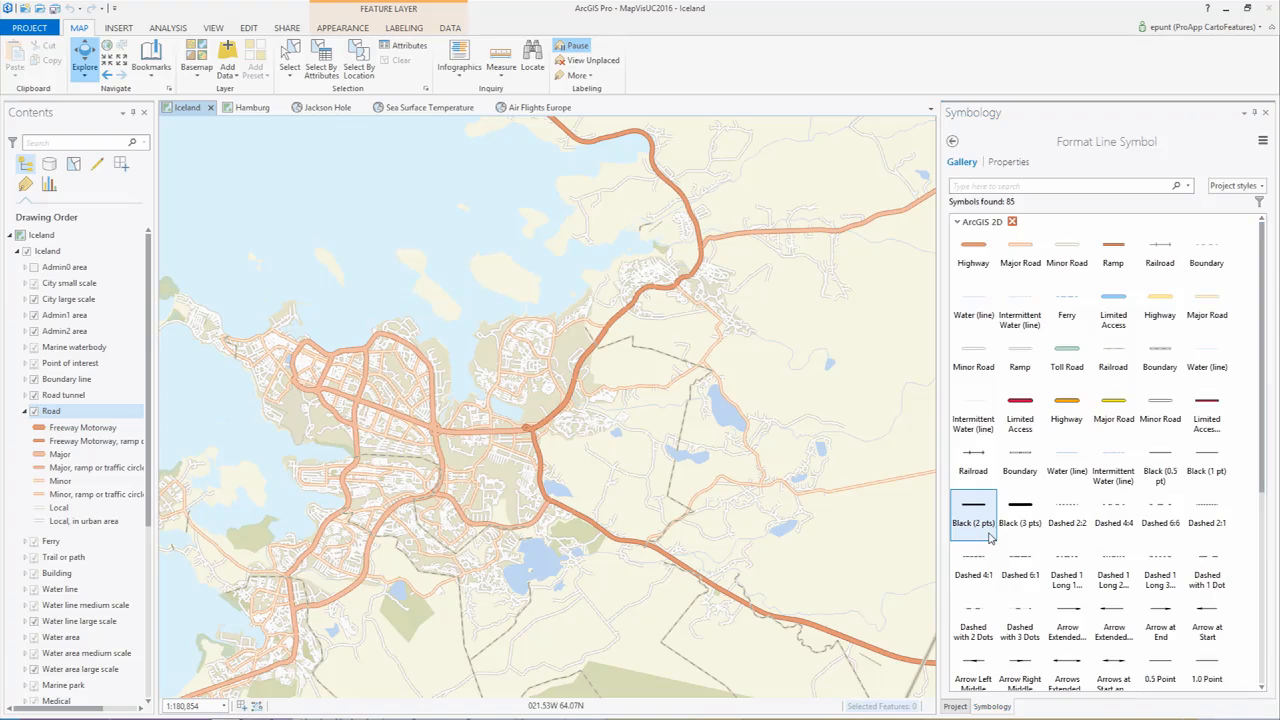
pyautogui.click(1005, 163)
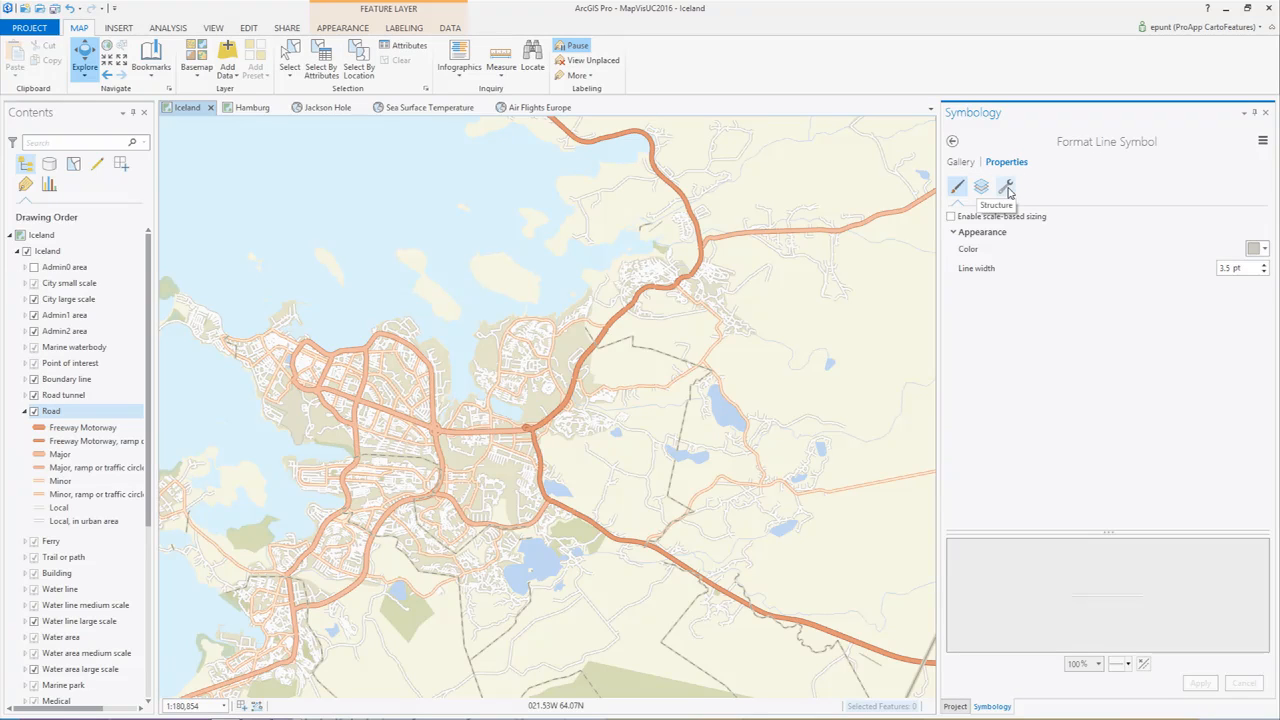
pyautogui.click(1007, 189)
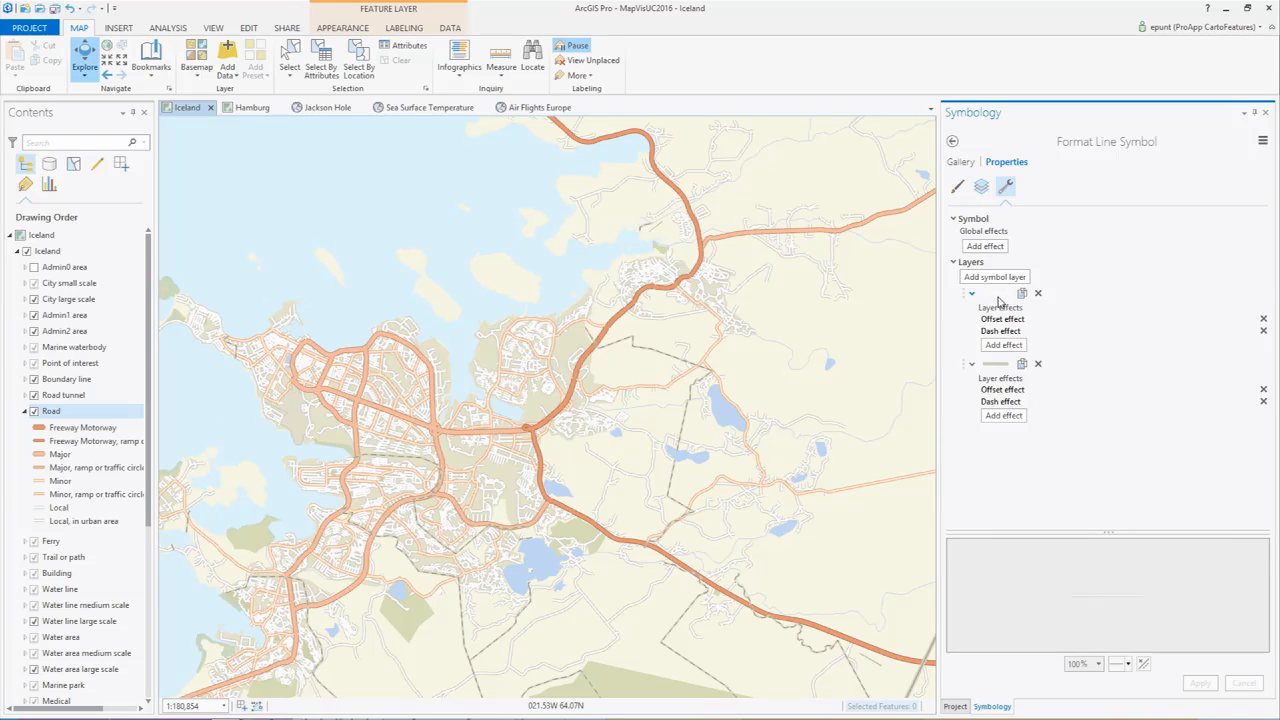
pyautogui.scroll(5, 1120, 600)
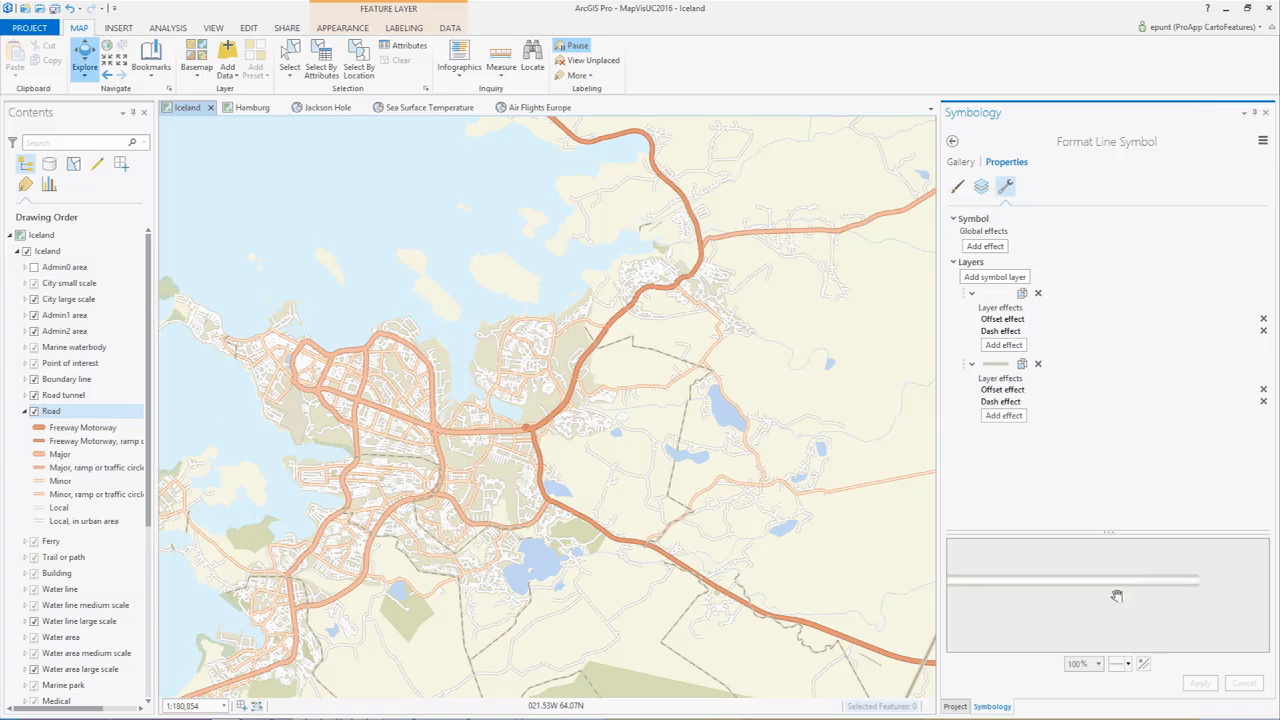
pyautogui.moveTo(1163, 619); pyautogui.dragTo(1145, 591)
pyautogui.scroll(1, 1145, 591)
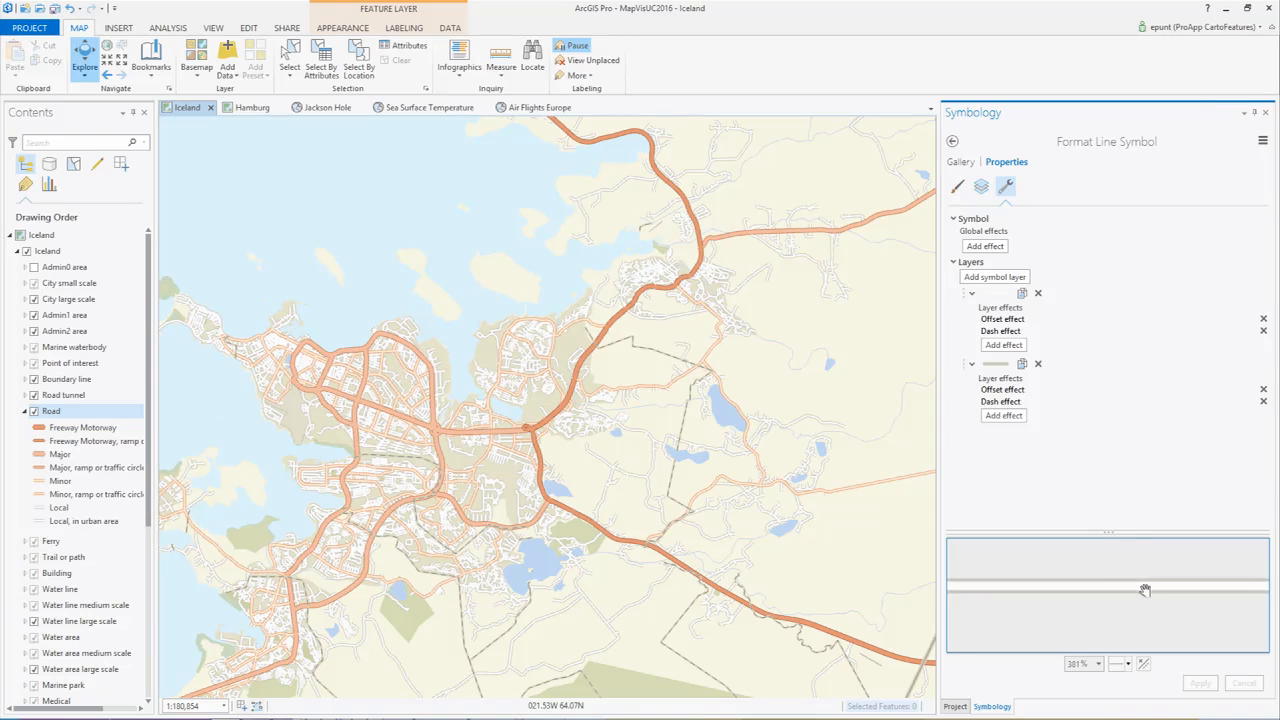
pyautogui.click(1037, 363)
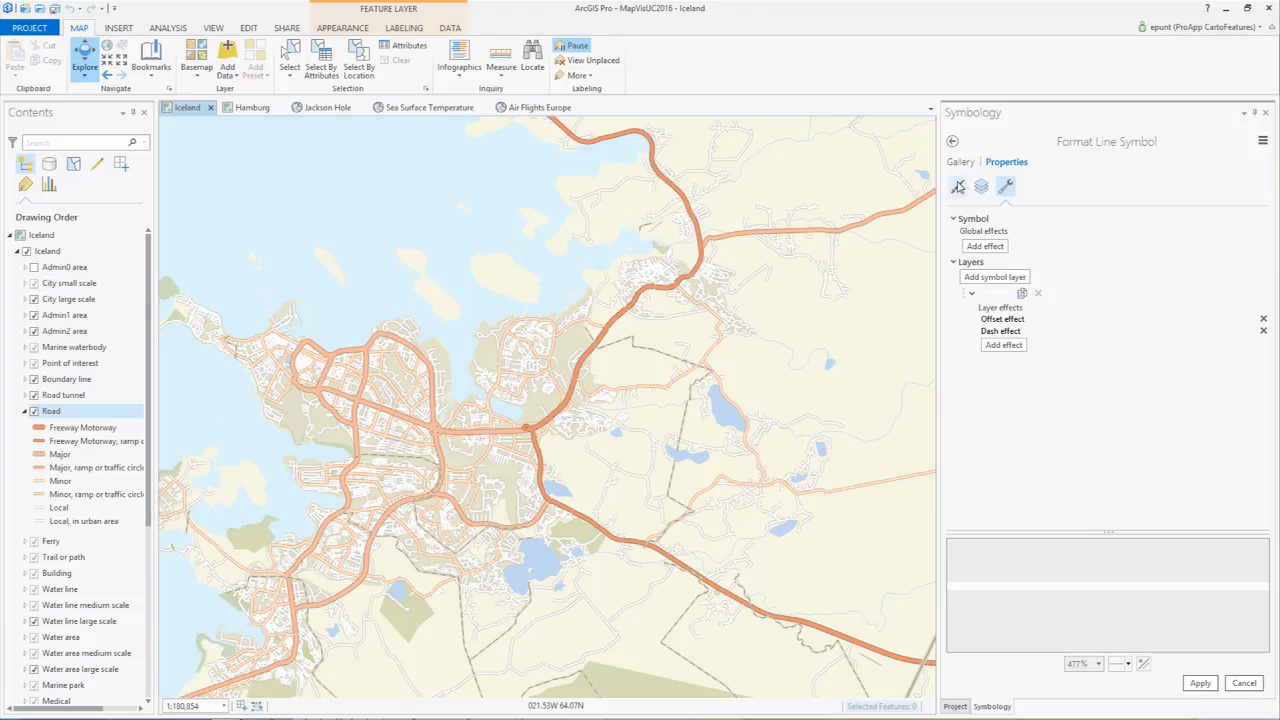
# - Apply the edited alternate symbol for road class 99 and check how the Iceland roads draw at larger scales
pyautogui.click(957, 189)
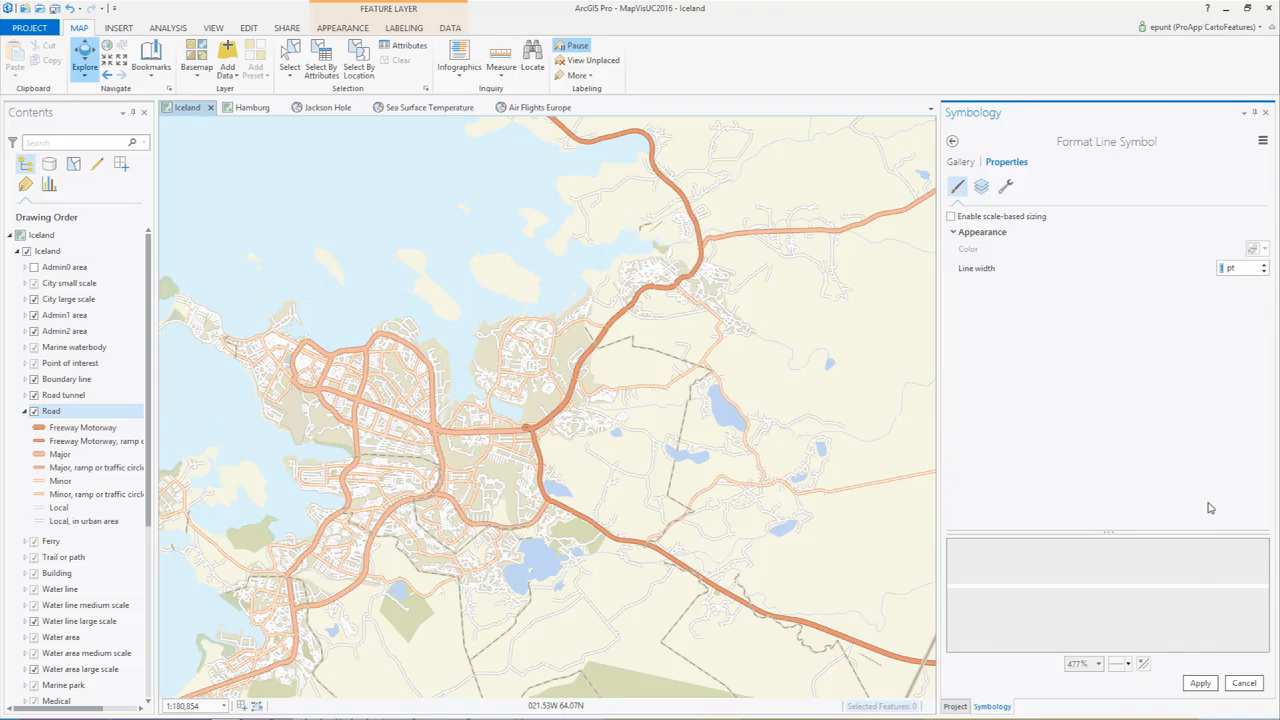
pyautogui.click(1200, 683)
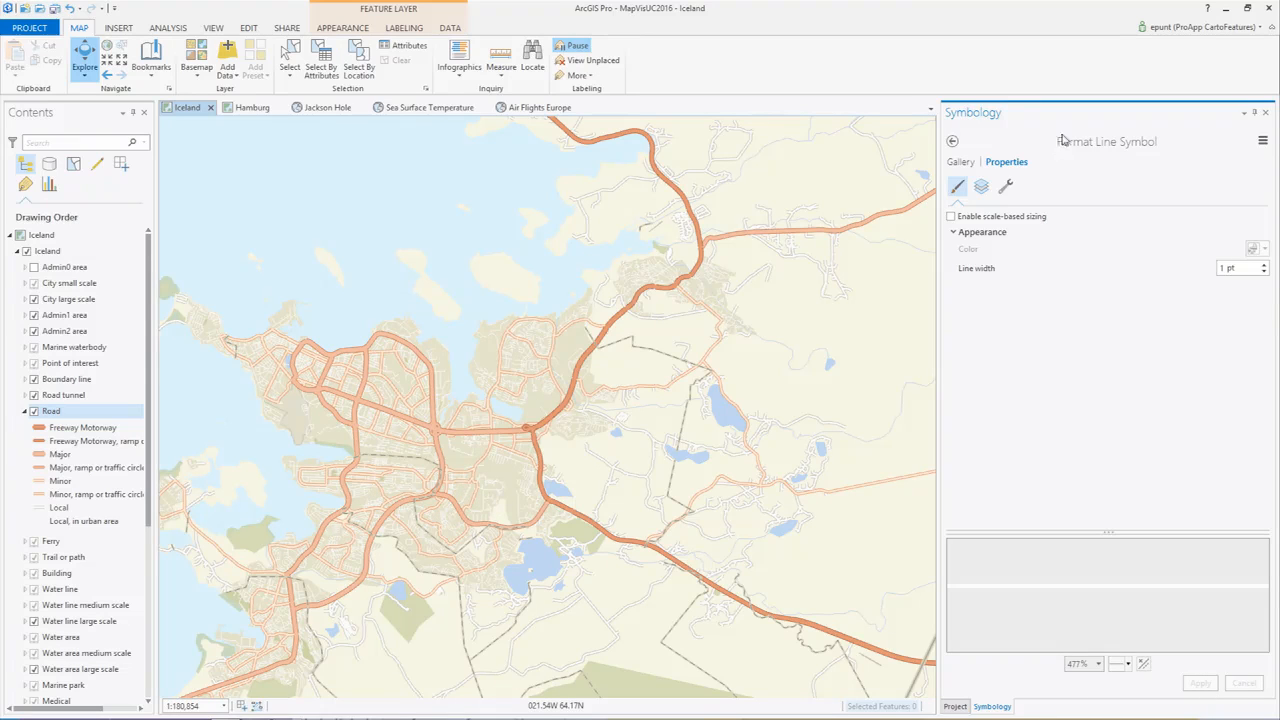
pyautogui.click(953, 143)
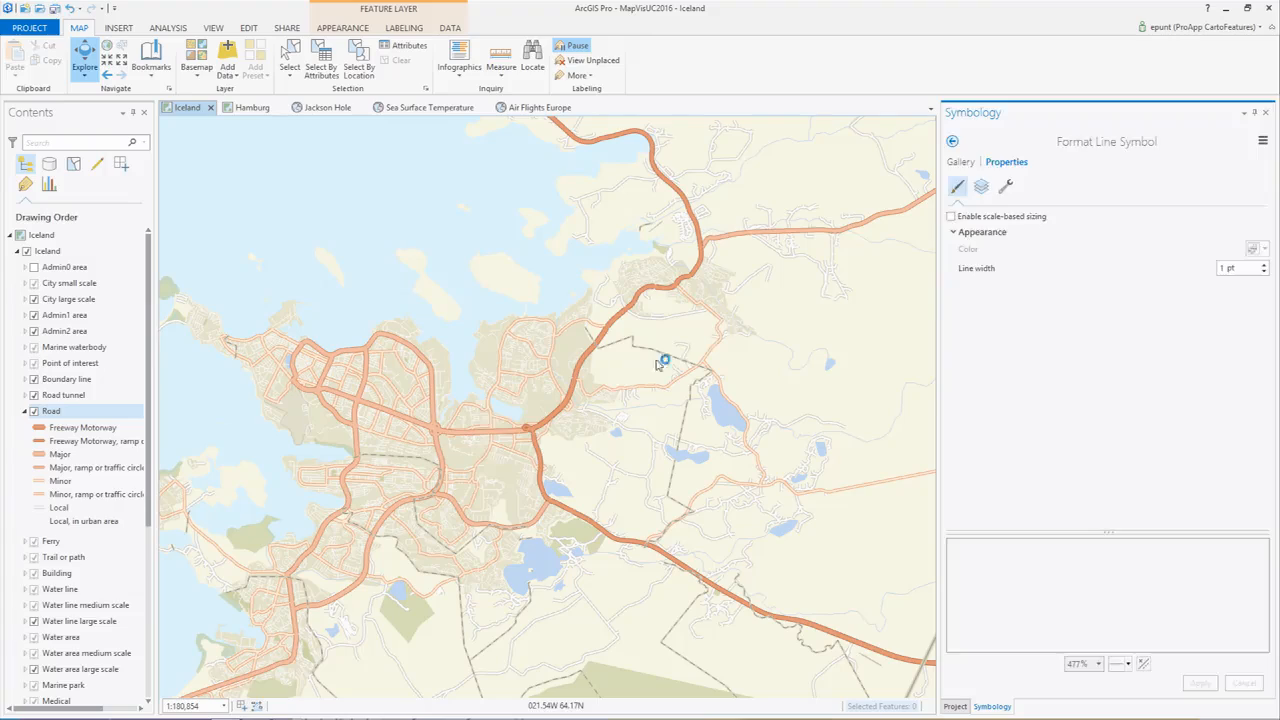
pyautogui.scroll(3, 466, 471)
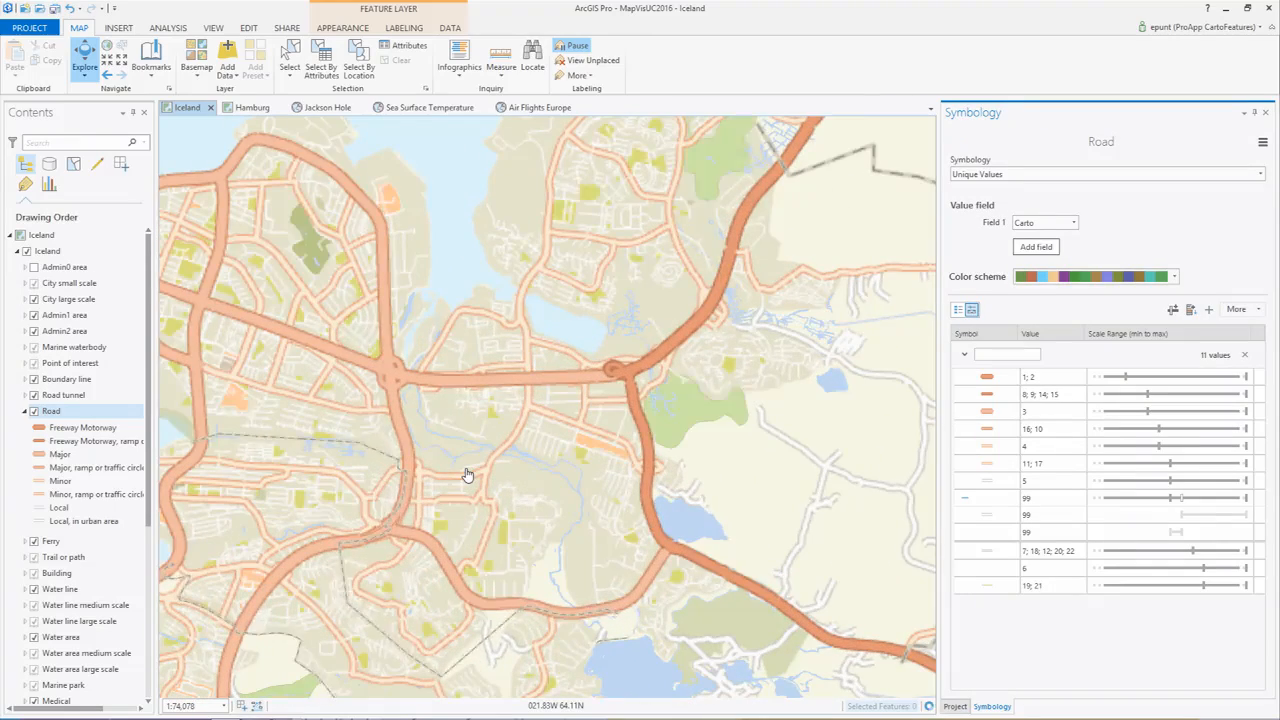
pyautogui.scroll(3, 466, 473)
pyautogui.click(990, 497)
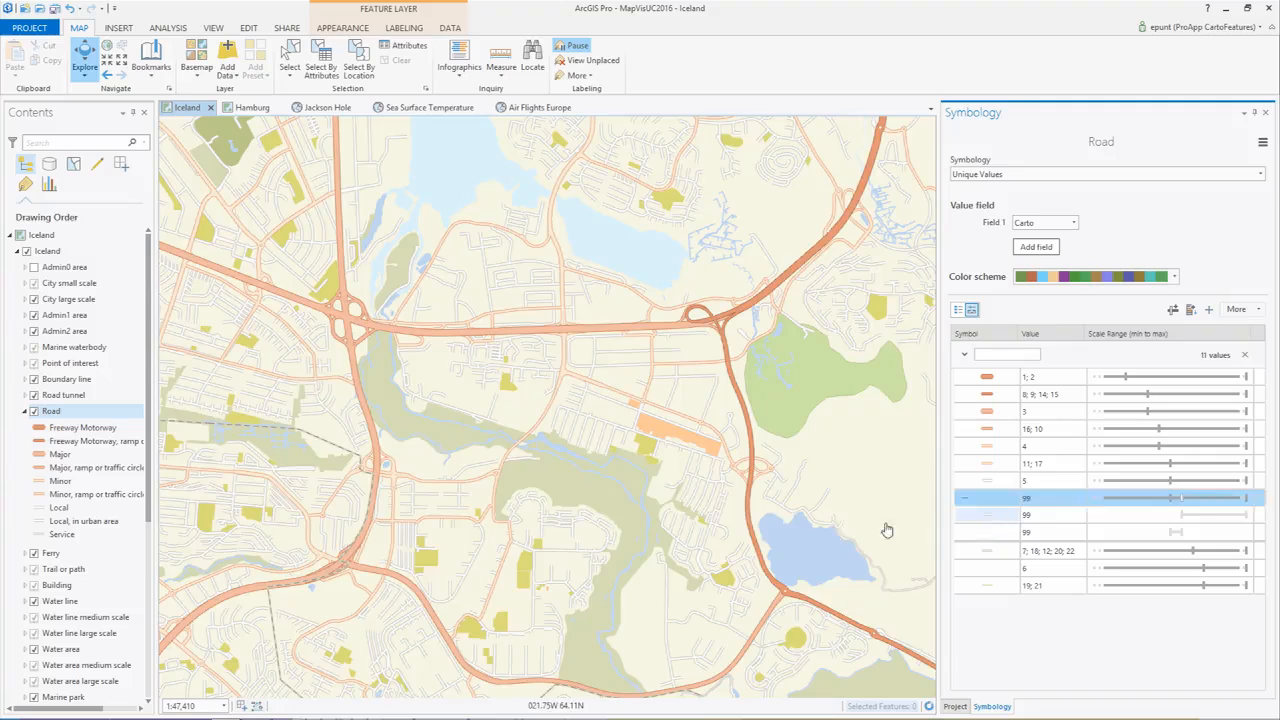
pyautogui.scroll(1, 605, 433)
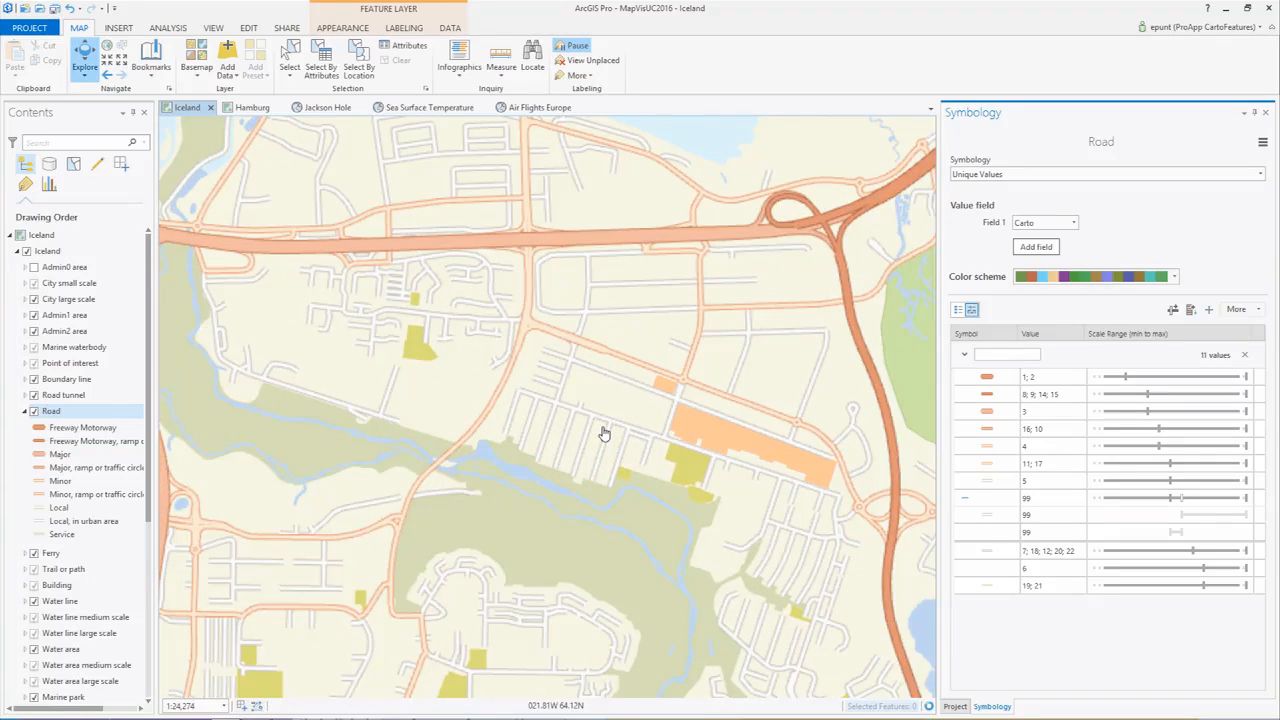
pyautogui.scroll(3, 600, 432)
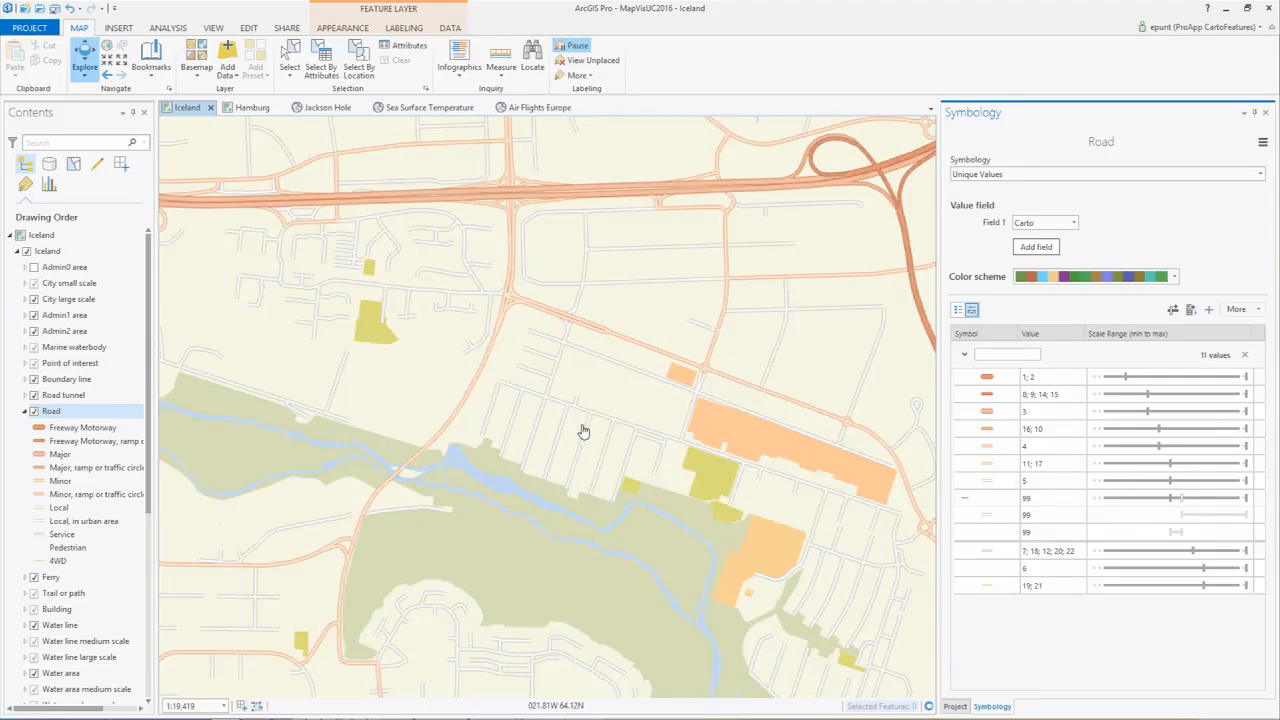
pyautogui.scroll(-2, 585, 434)
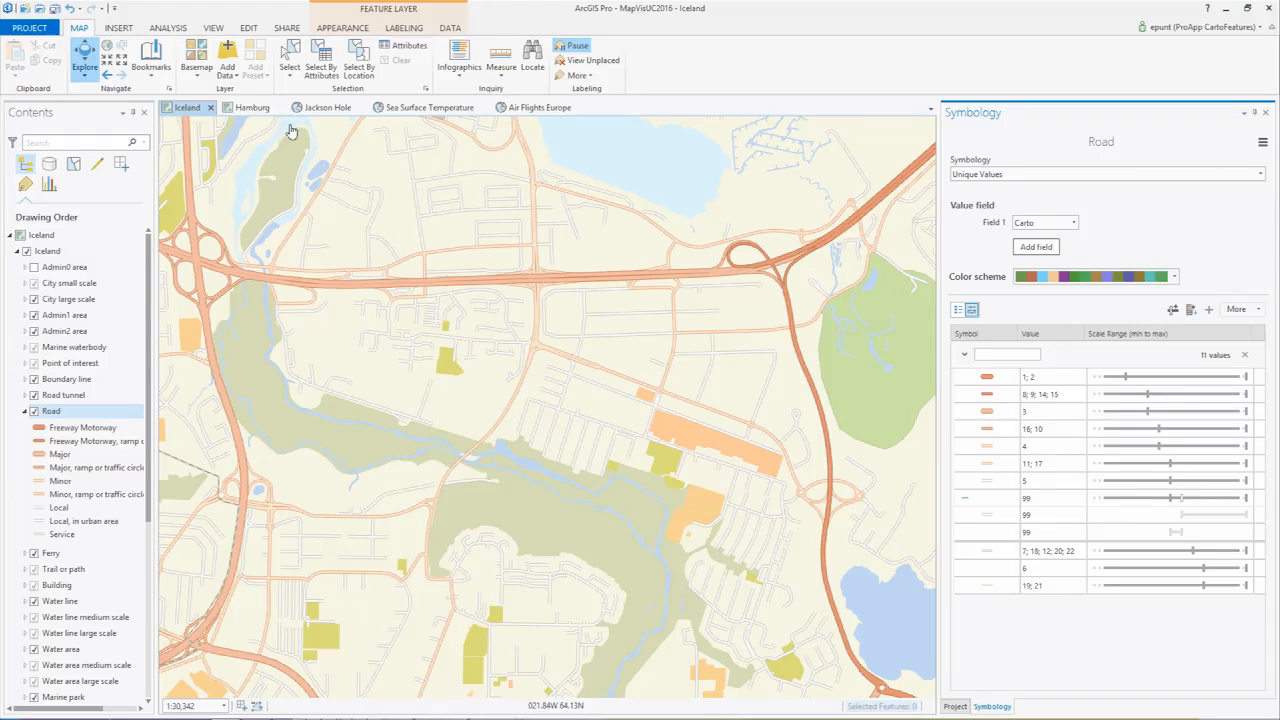
# - Switch to the Hamburg map and symbolize the BaumKataster tree layer with Proportional Symbols
pyautogui.click(253, 110)
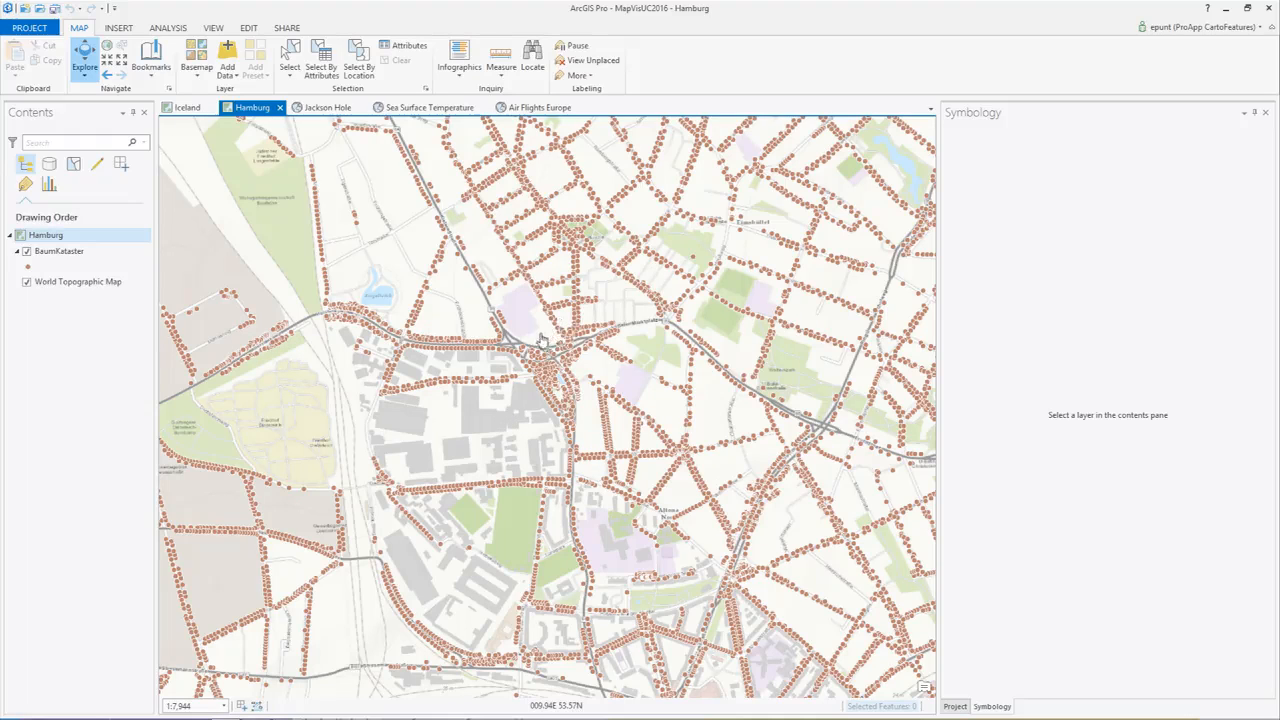
pyautogui.scroll(-3, 587, 402)
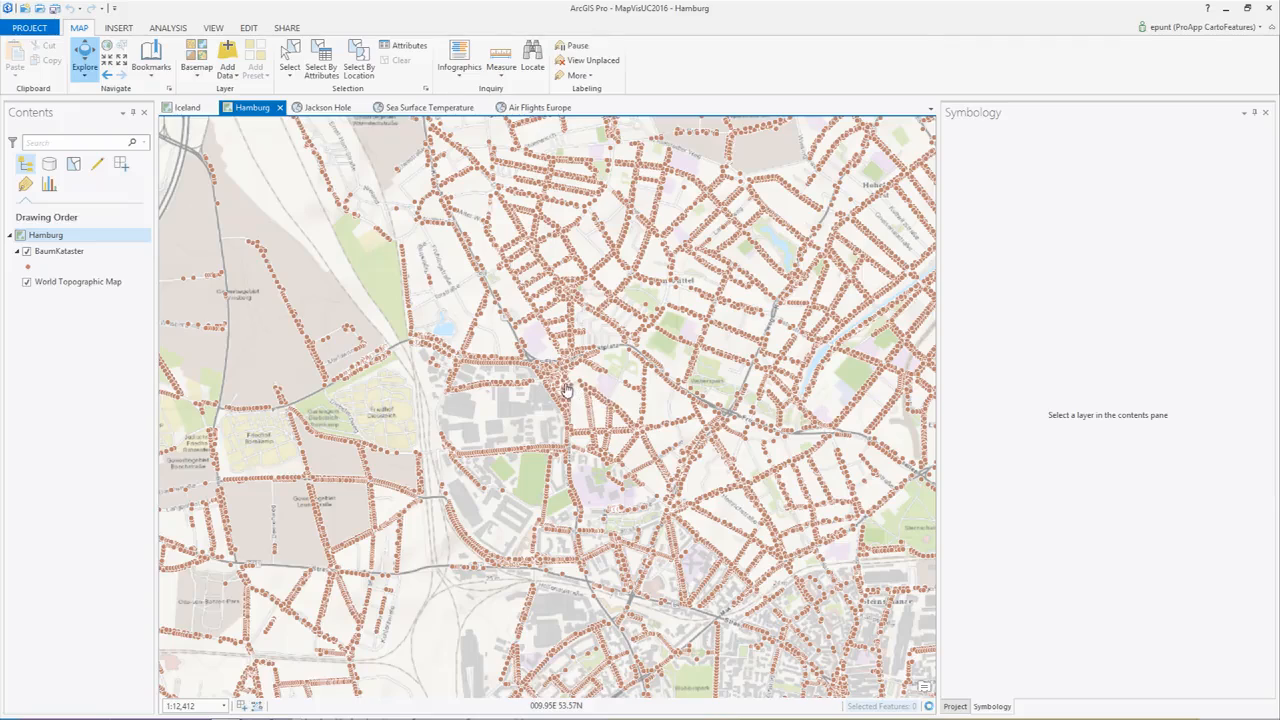
pyautogui.scroll(3, 568, 392)
pyautogui.click(59, 251)
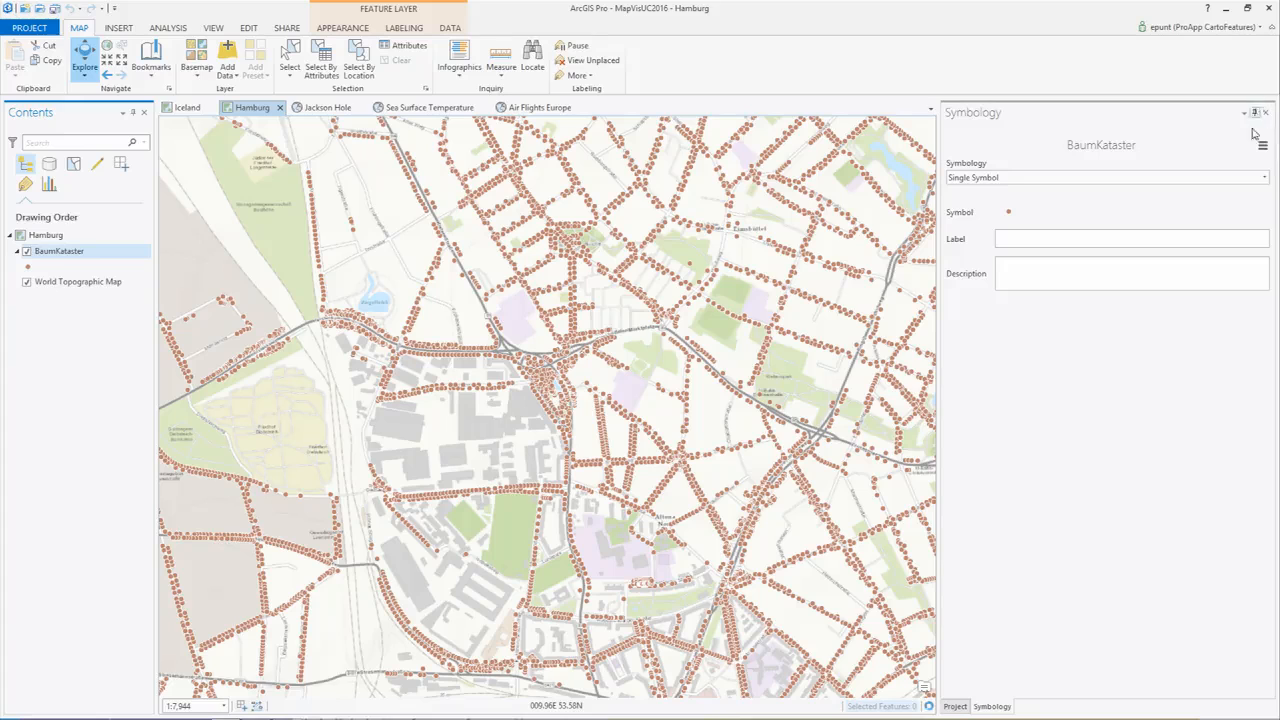
pyautogui.click(1266, 177)
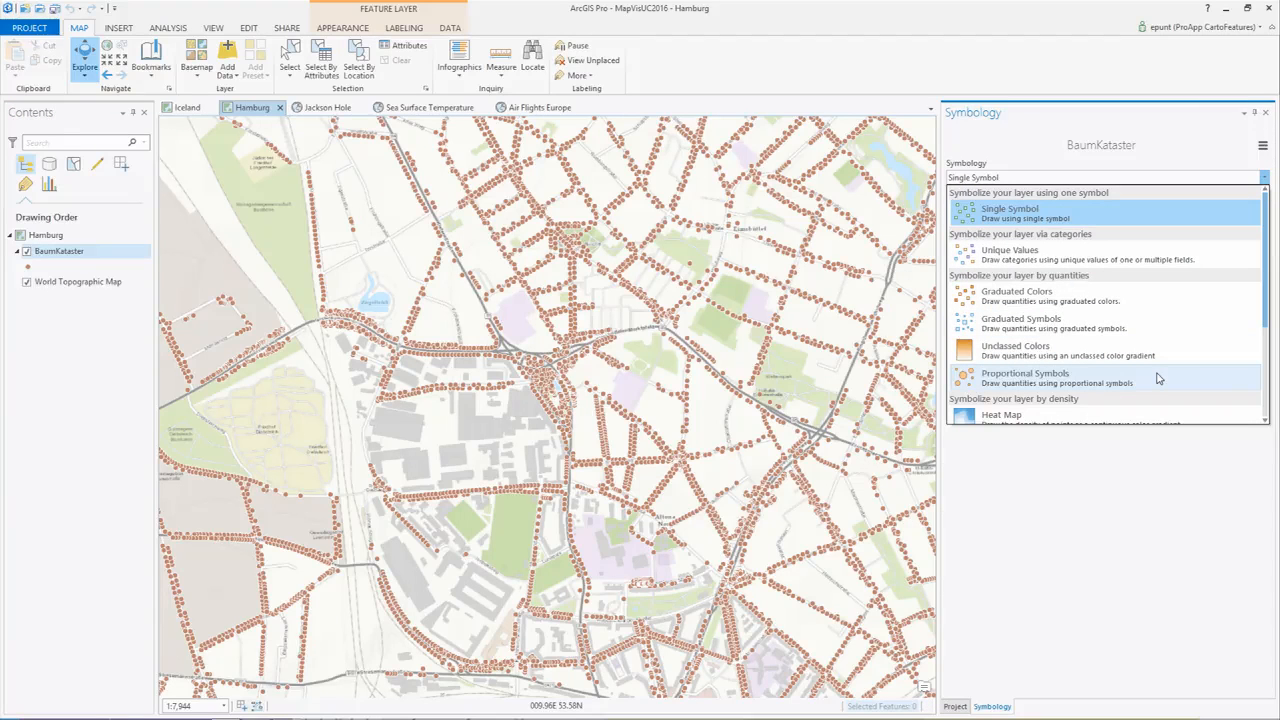
pyautogui.click(1158, 378)
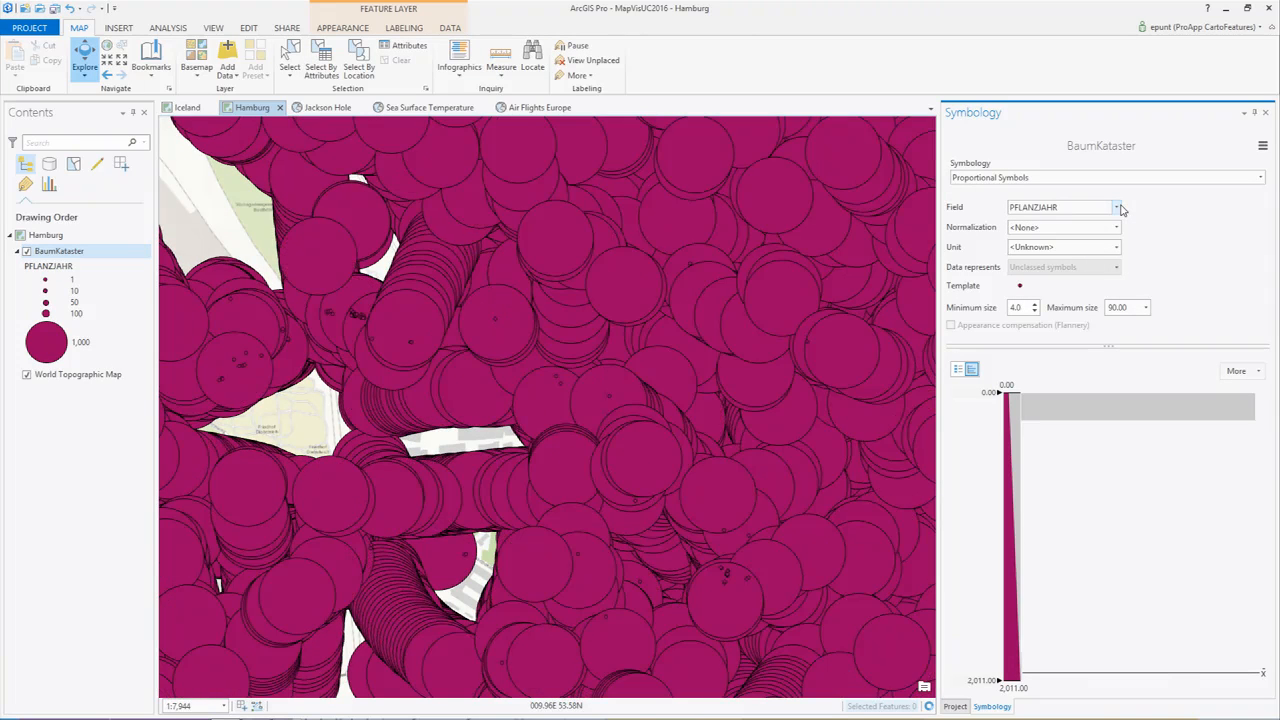
# - Base the BaumKataster proportional symbols on the Krone_Radius_m field and inspect the tree symbols close up
pyautogui.click(1119, 208)
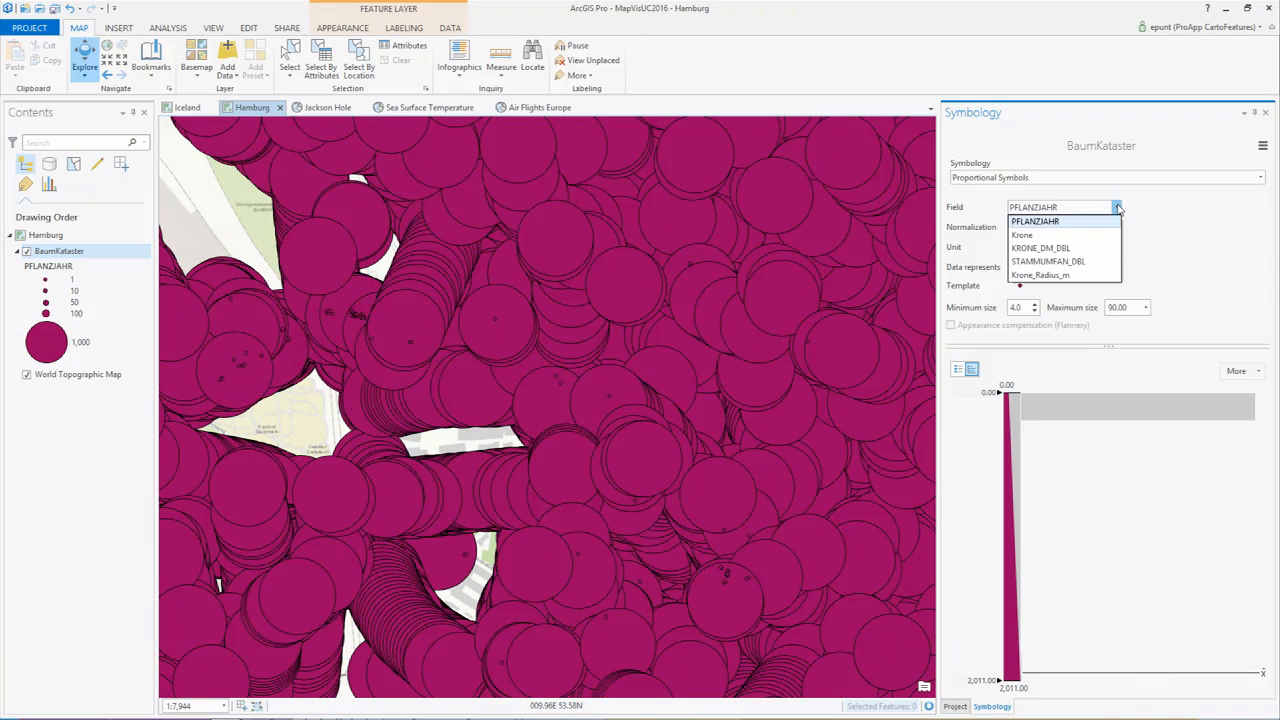
pyautogui.click(1094, 277)
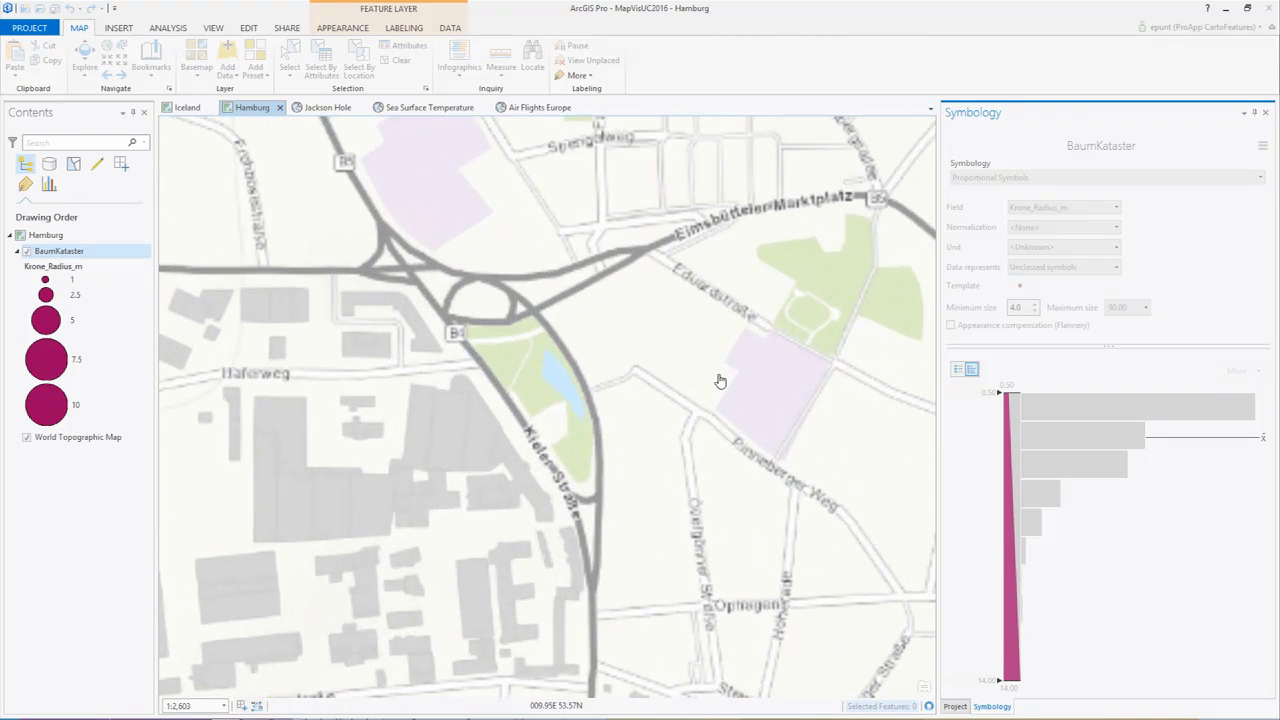
pyautogui.scroll(3, 560, 405)
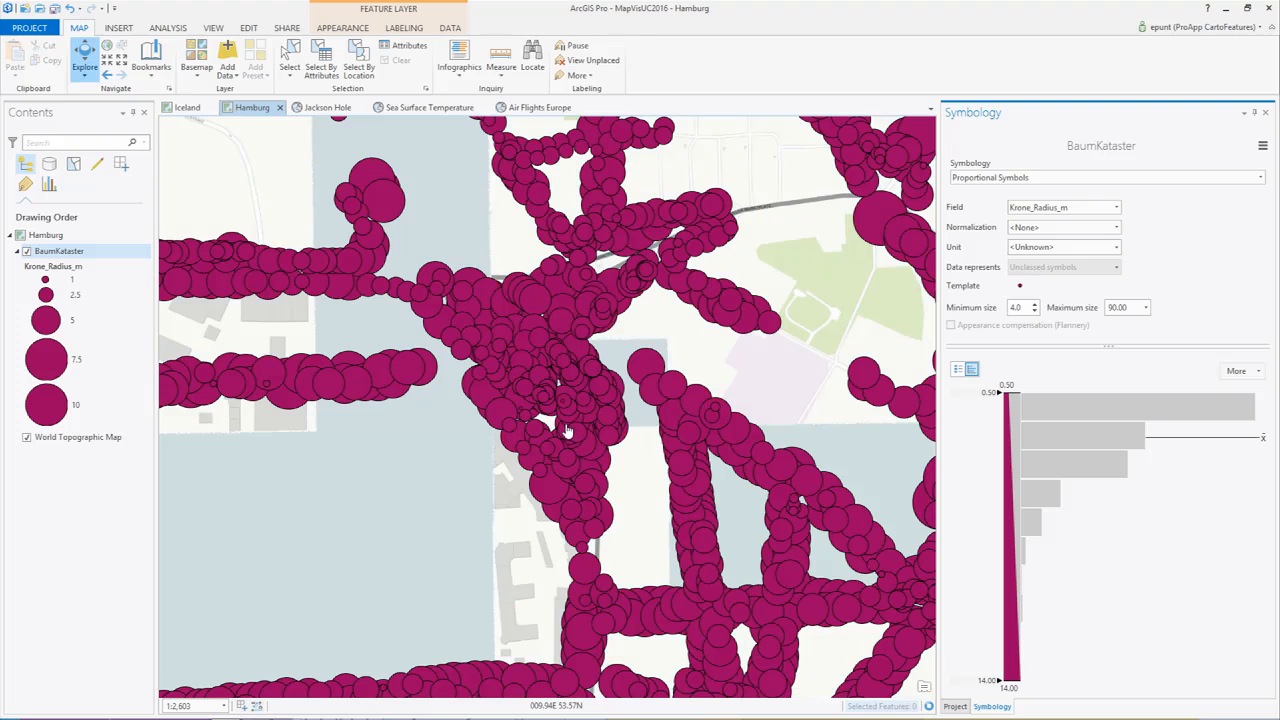
pyautogui.scroll(1, 566, 430)
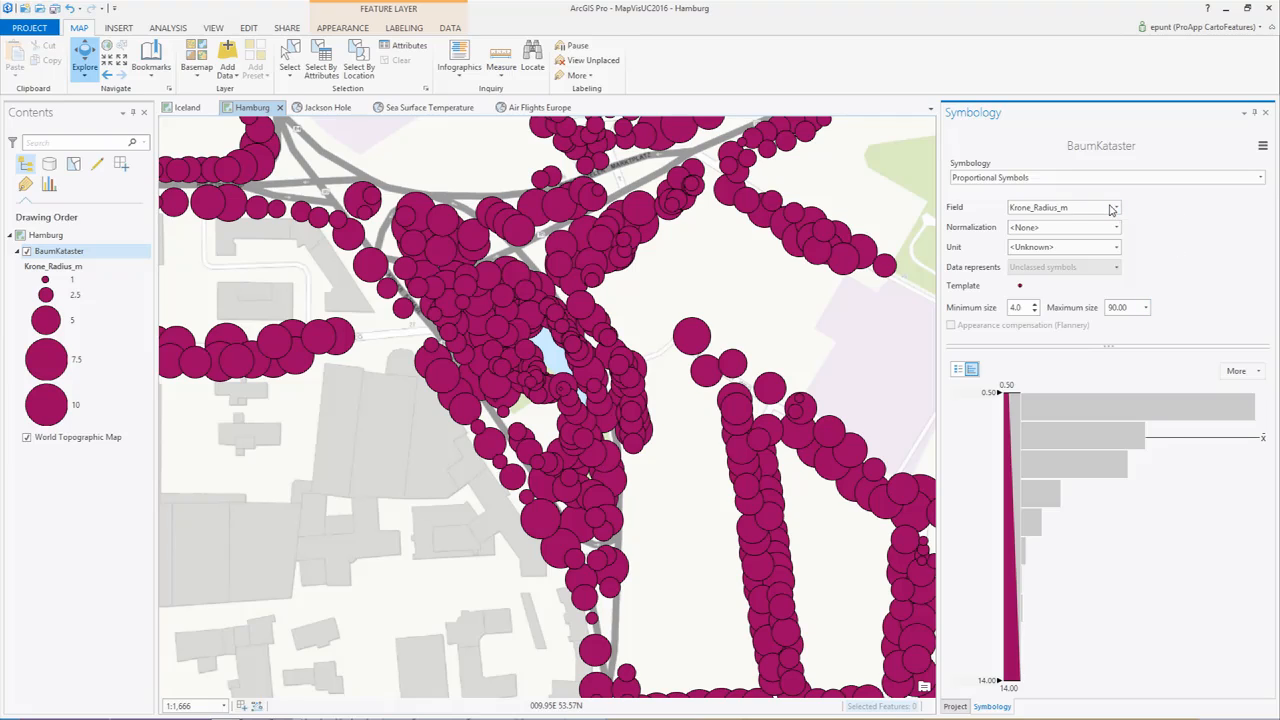
# - Set the tree symbols' unit to Meters and have the data represent Radius (1/2 width)
pyautogui.click(1112, 248)
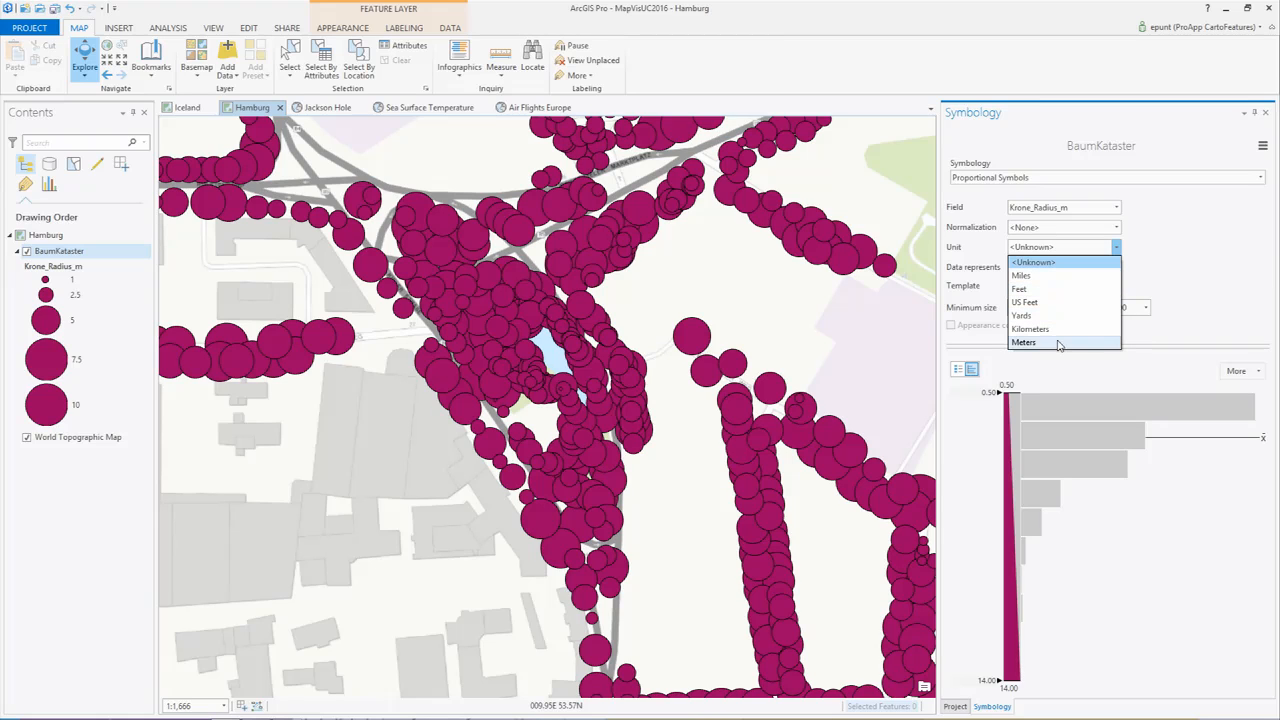
pyautogui.click(1024, 342)
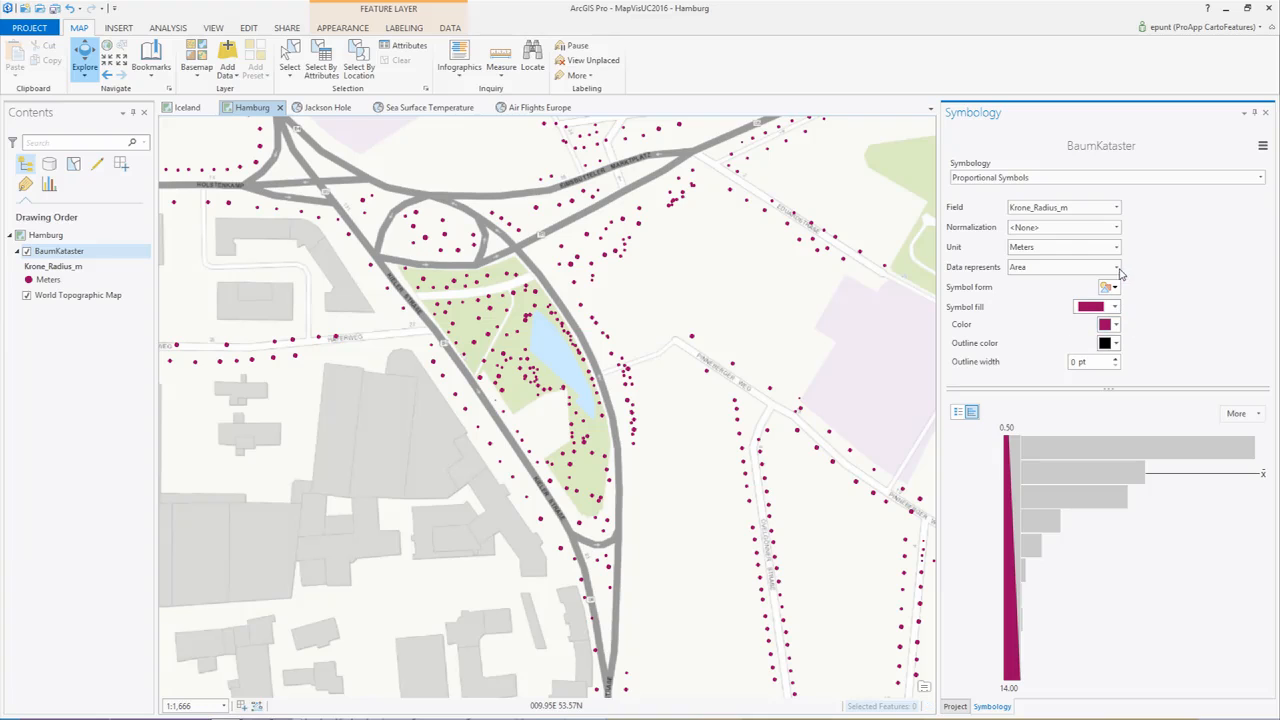
pyautogui.click(1117, 268)
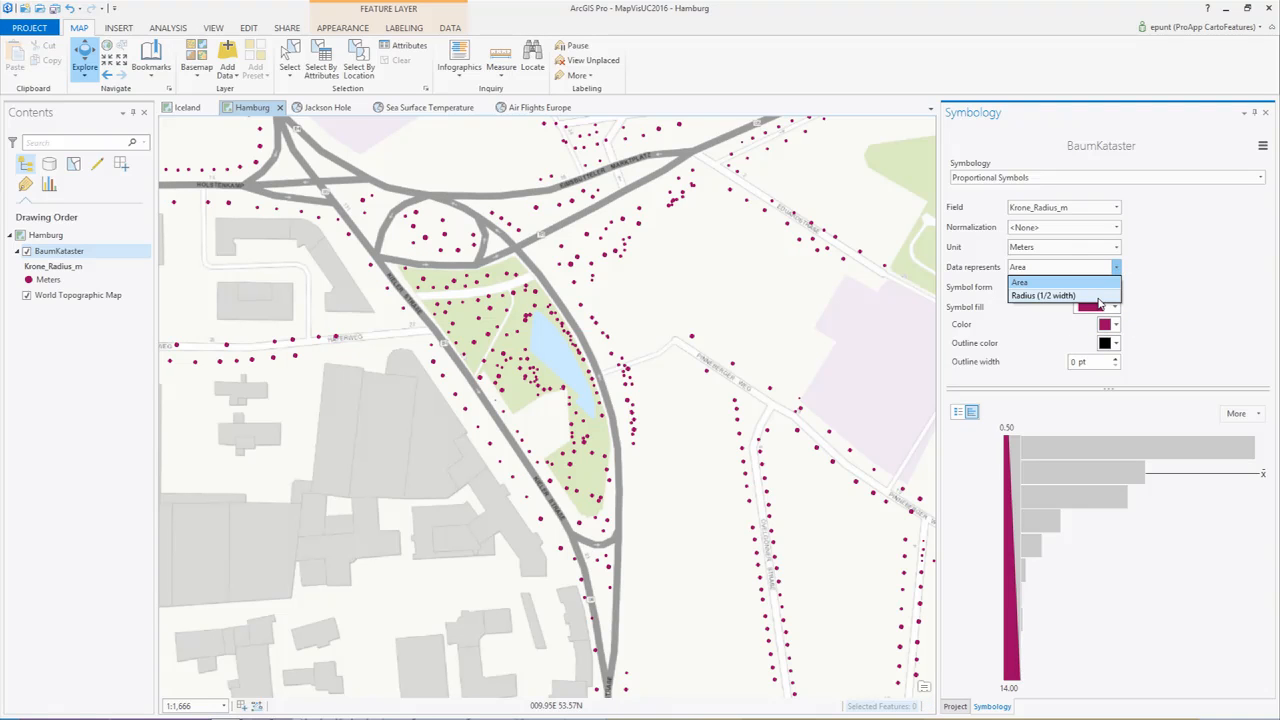
pyautogui.click(1097, 297)
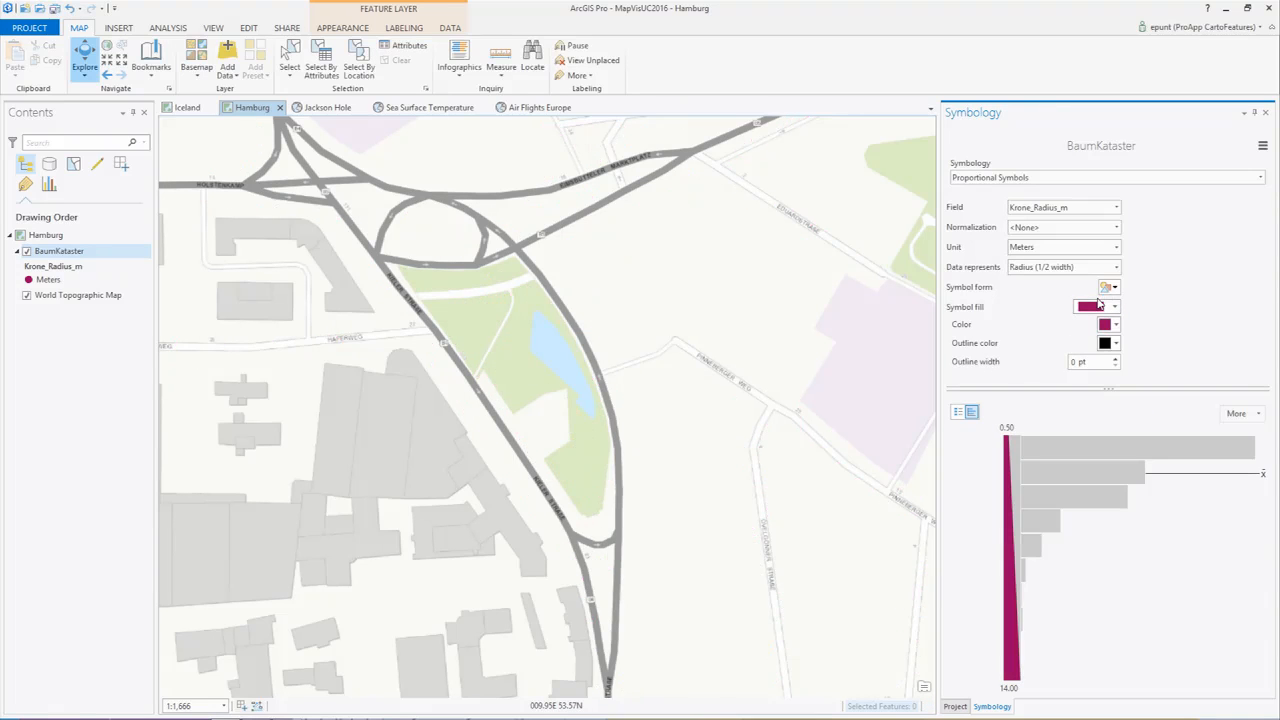
pyautogui.scroll(2, 530, 405)
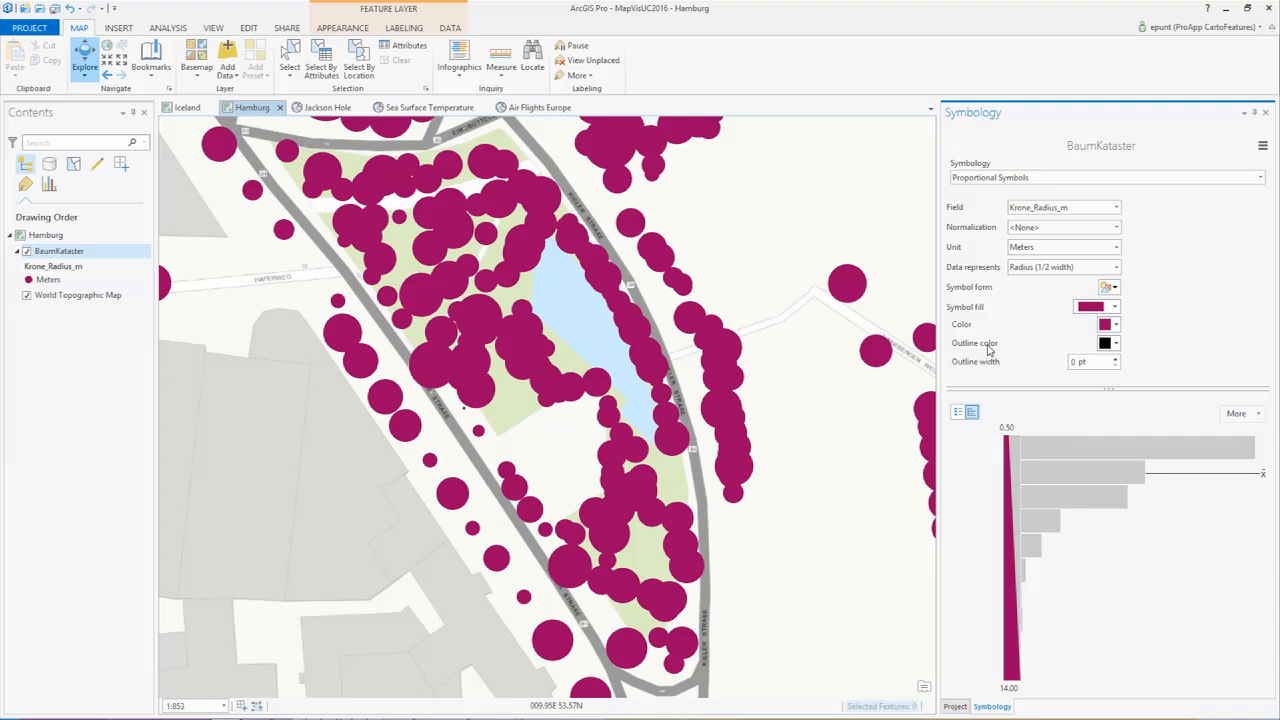
# - Give the tree symbols a gradient polygon fill running from dark olive green at the edge to light green in the center
pyautogui.click(1115, 306)
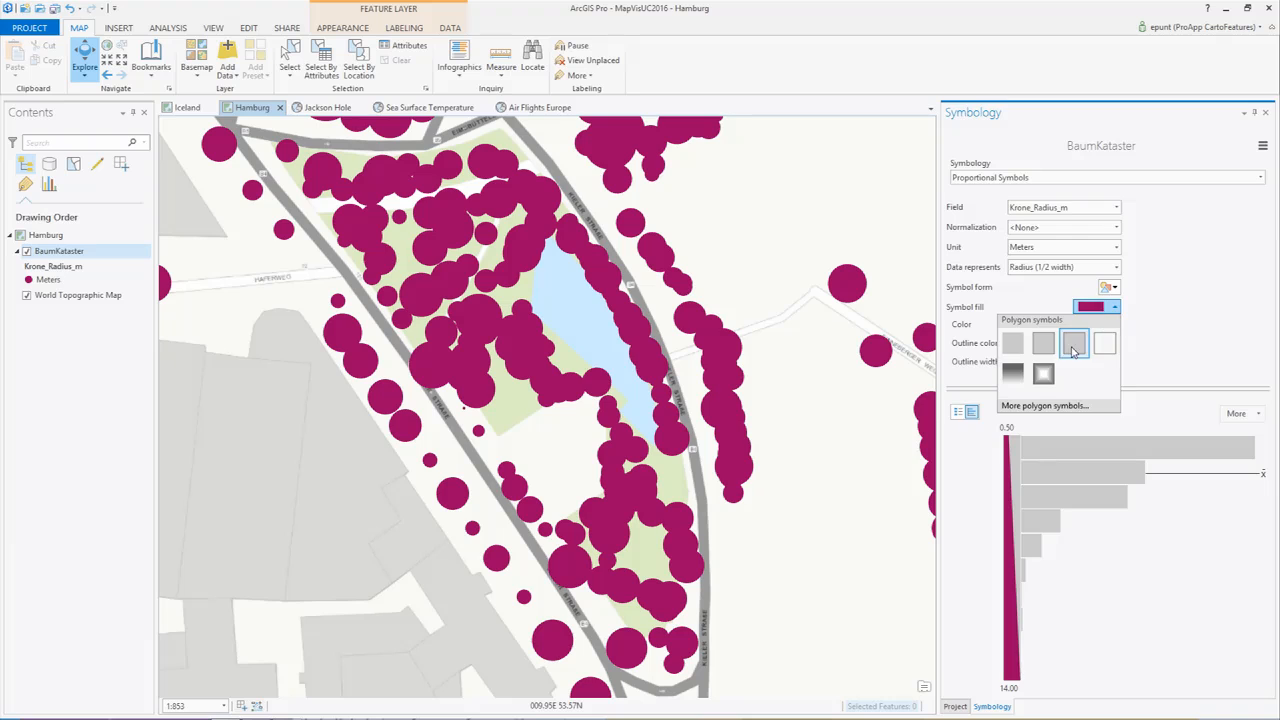
pyautogui.click(1046, 374)
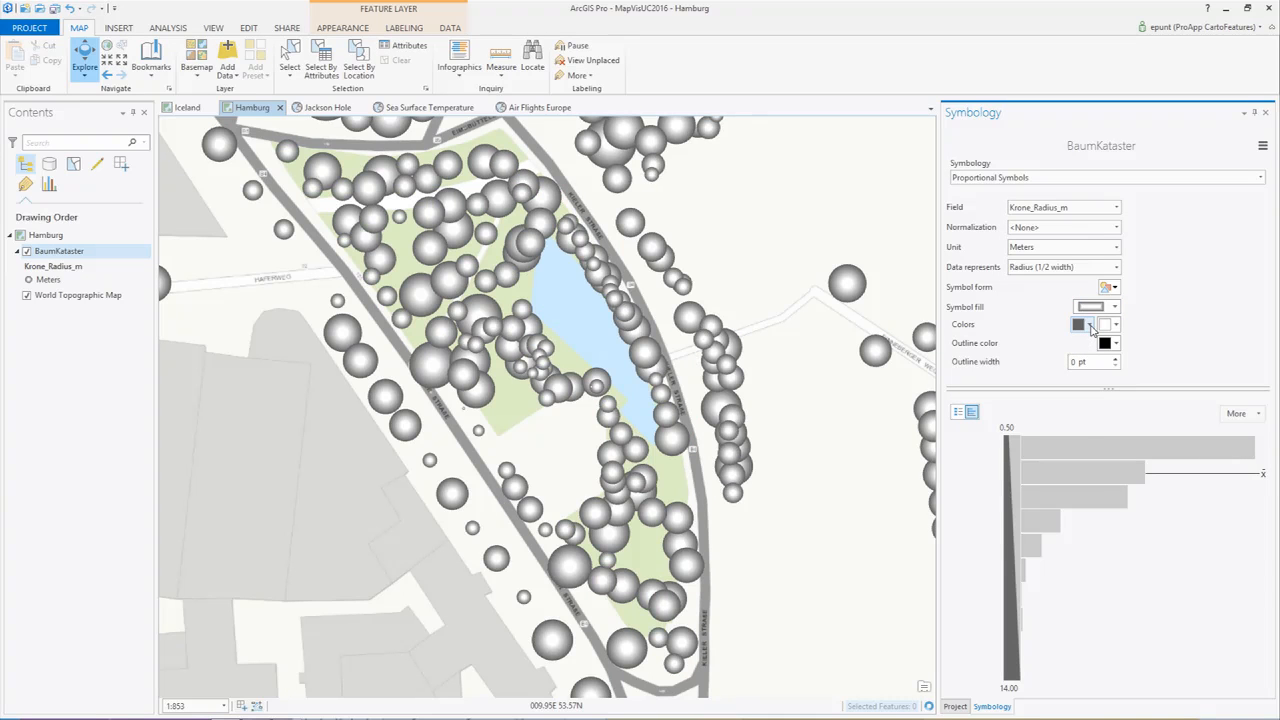
pyautogui.click(1091, 327)
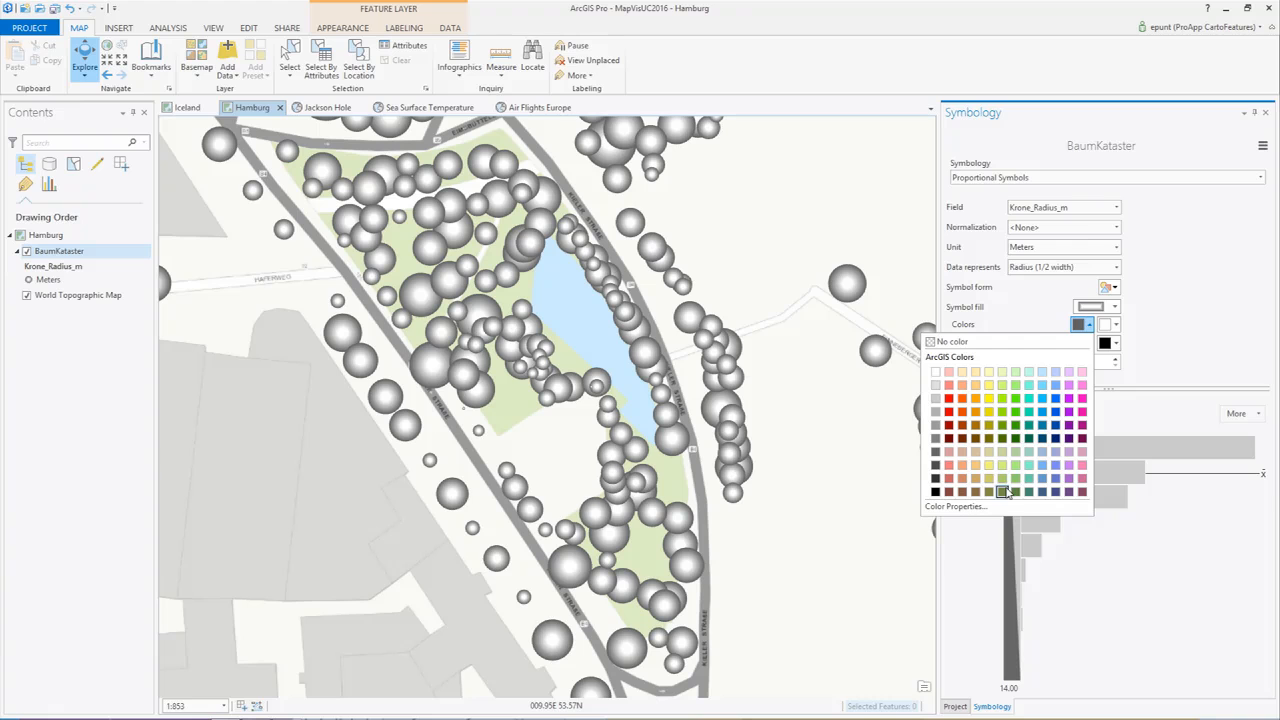
pyautogui.click(1001, 480)
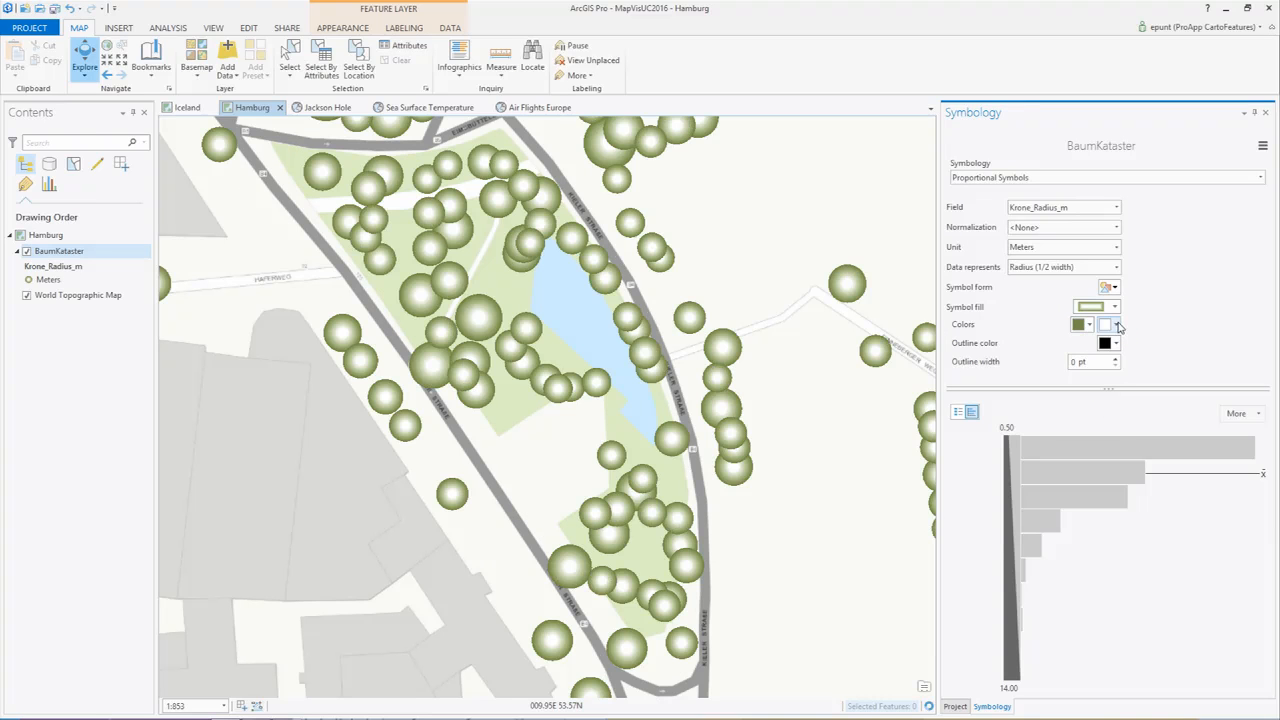
pyautogui.click(1116, 327)
pyautogui.click(1029, 451)
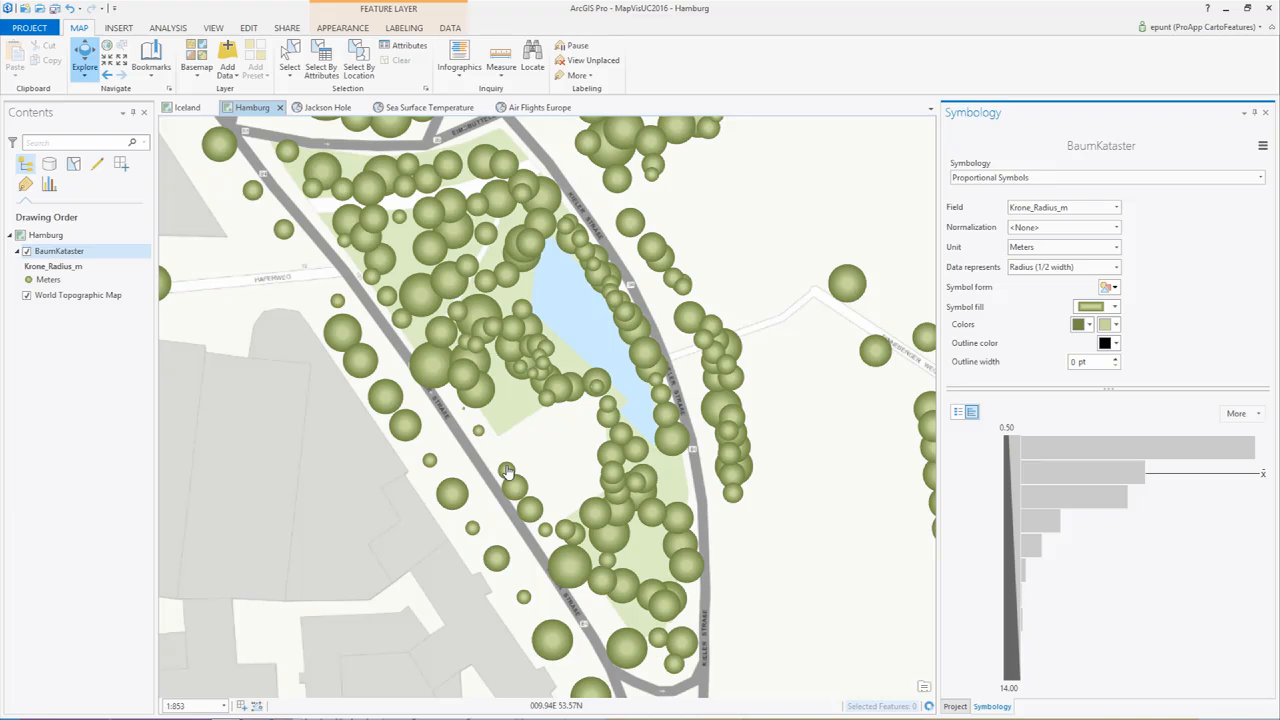
# - Look up the crown radius in the attributes of the large tree beside the road west of the pond
pyautogui.scroll(2, 460, 388)
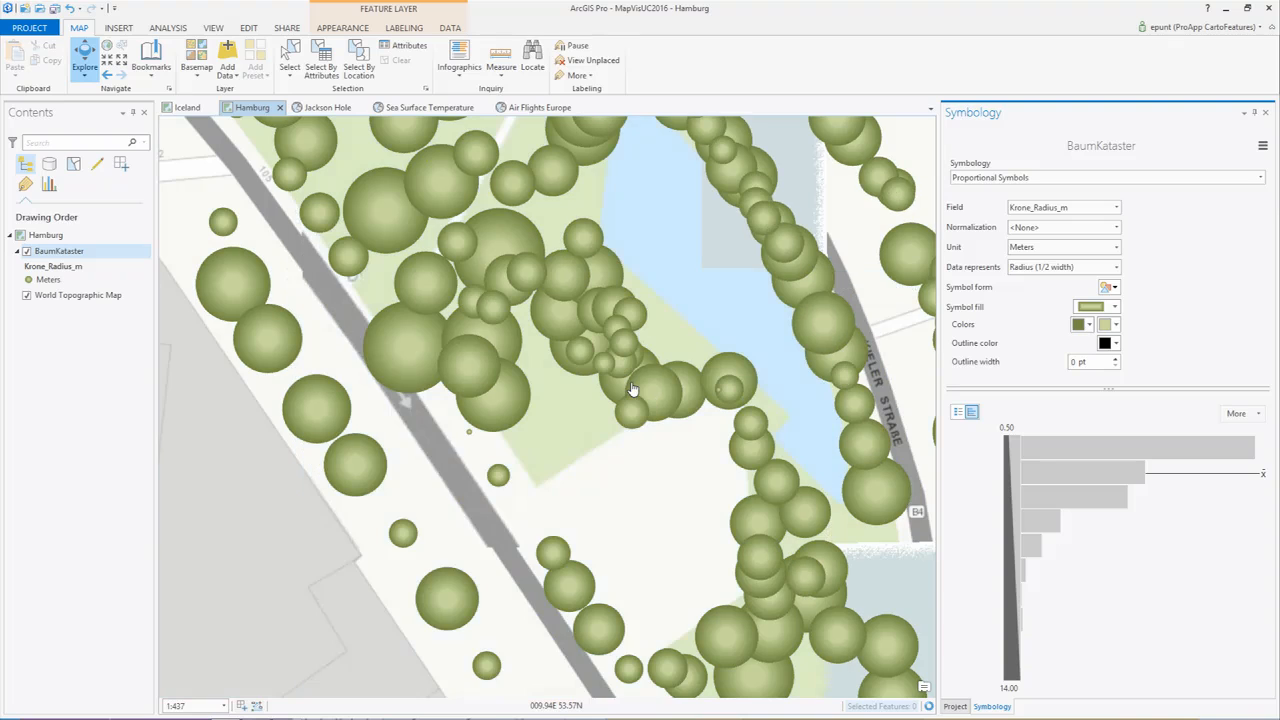
pyautogui.click(411, 346)
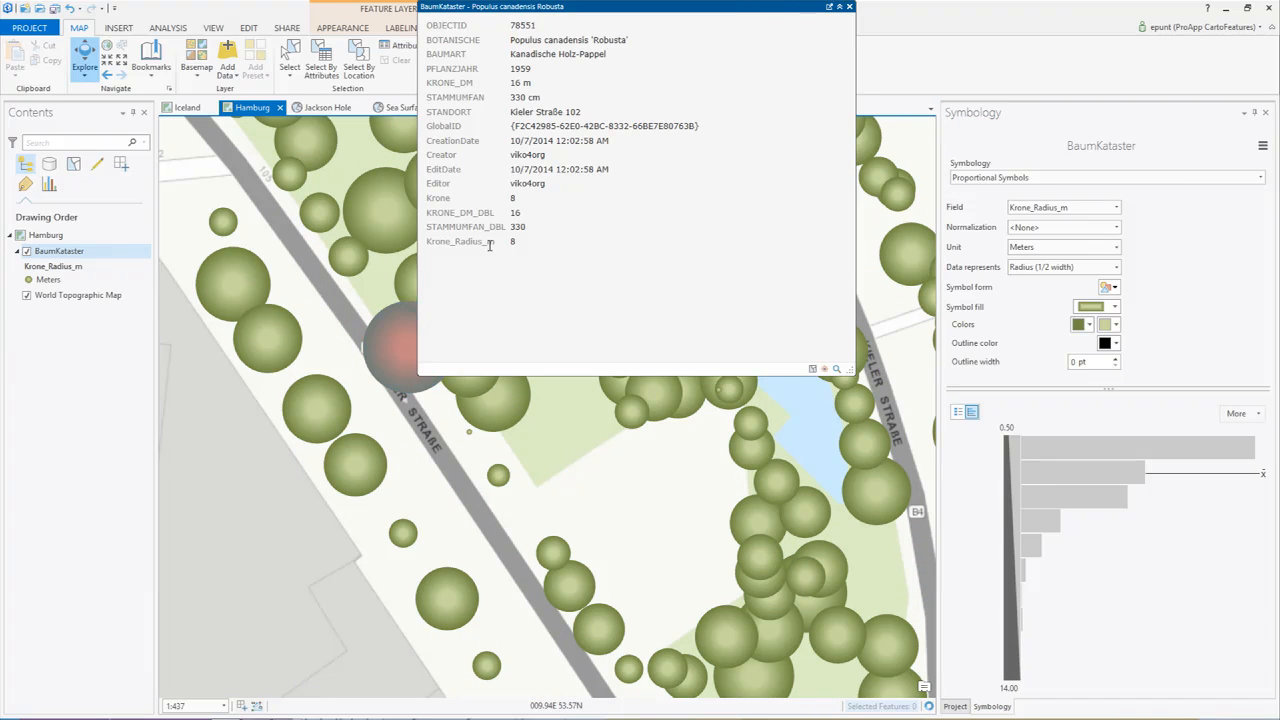
pyautogui.click(849, 7)
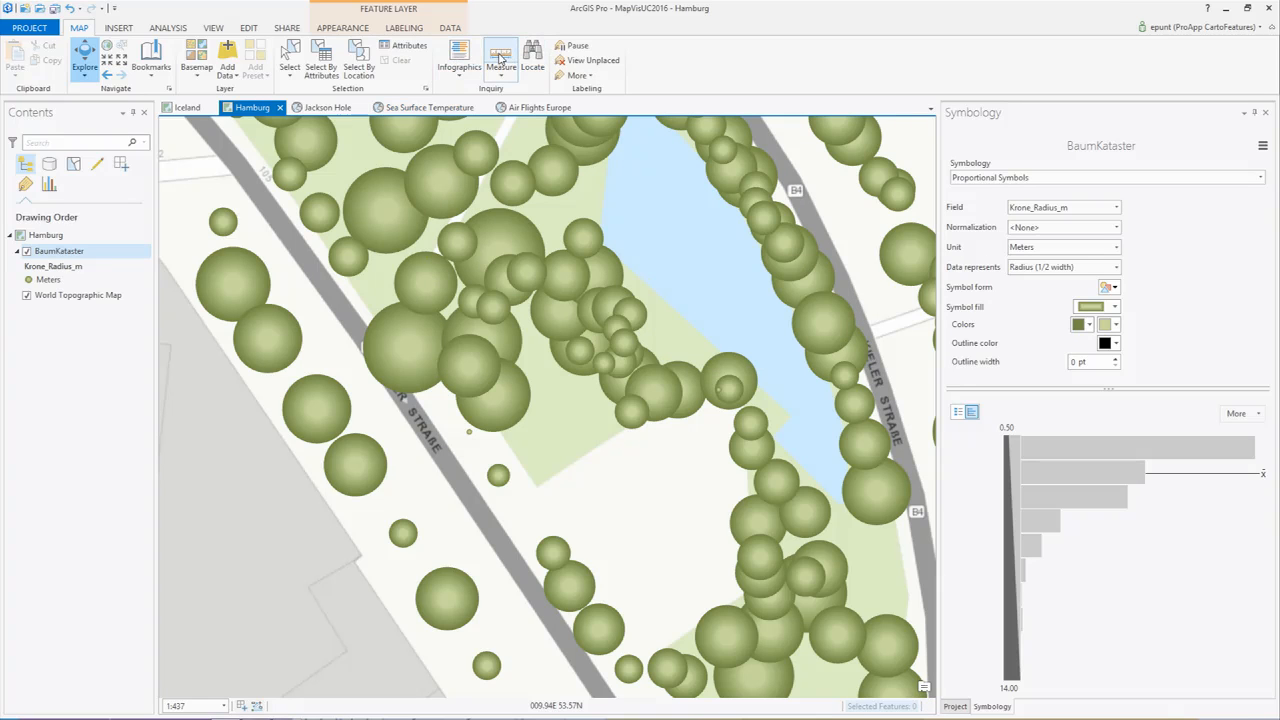
# - Measure distance in meters from the center of the same large tree, then view the tree symbols at a smaller scale
pyautogui.click(503, 60)
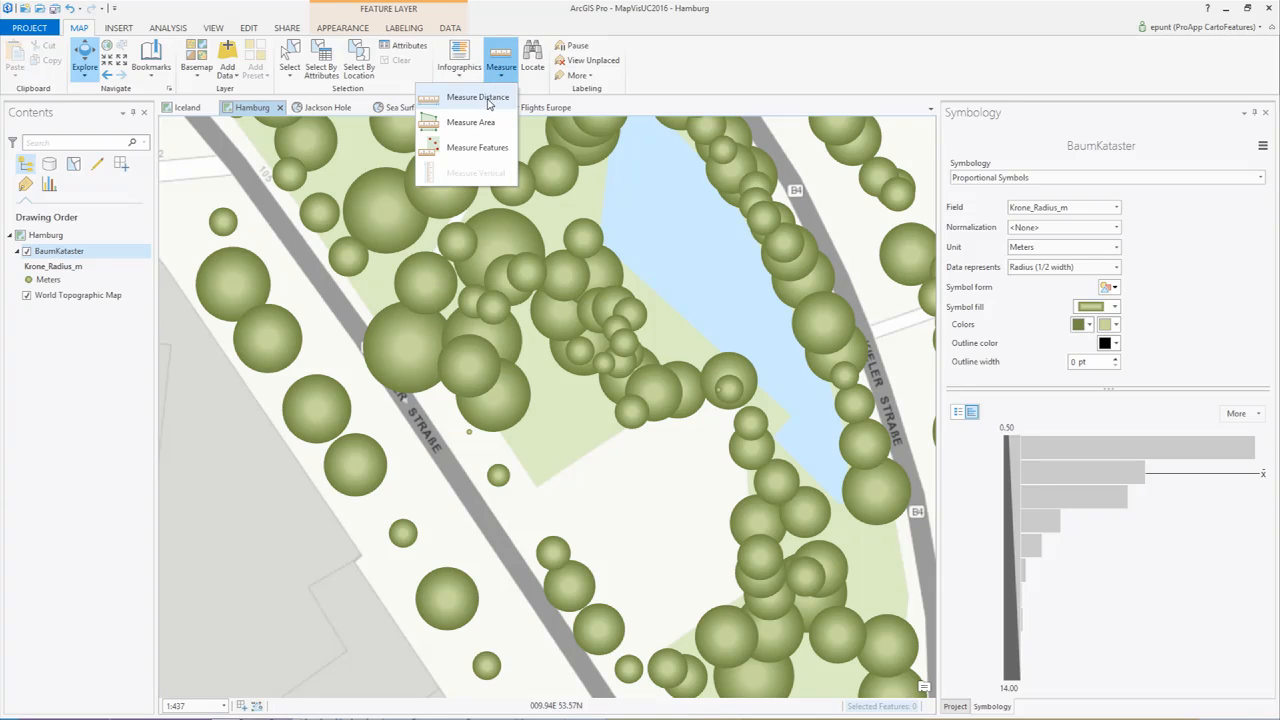
pyautogui.click(489, 104)
pyautogui.click(208, 132)
pyautogui.moveTo(190, 148)
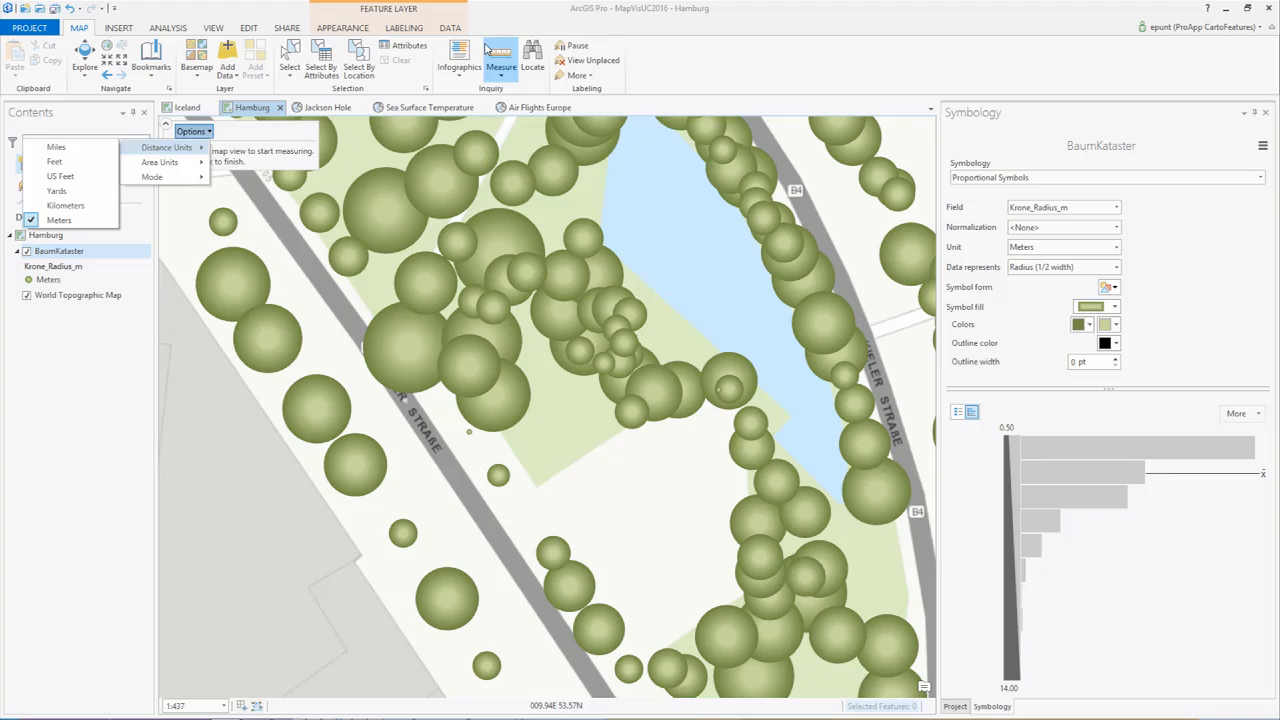
pyautogui.click(484, 53)
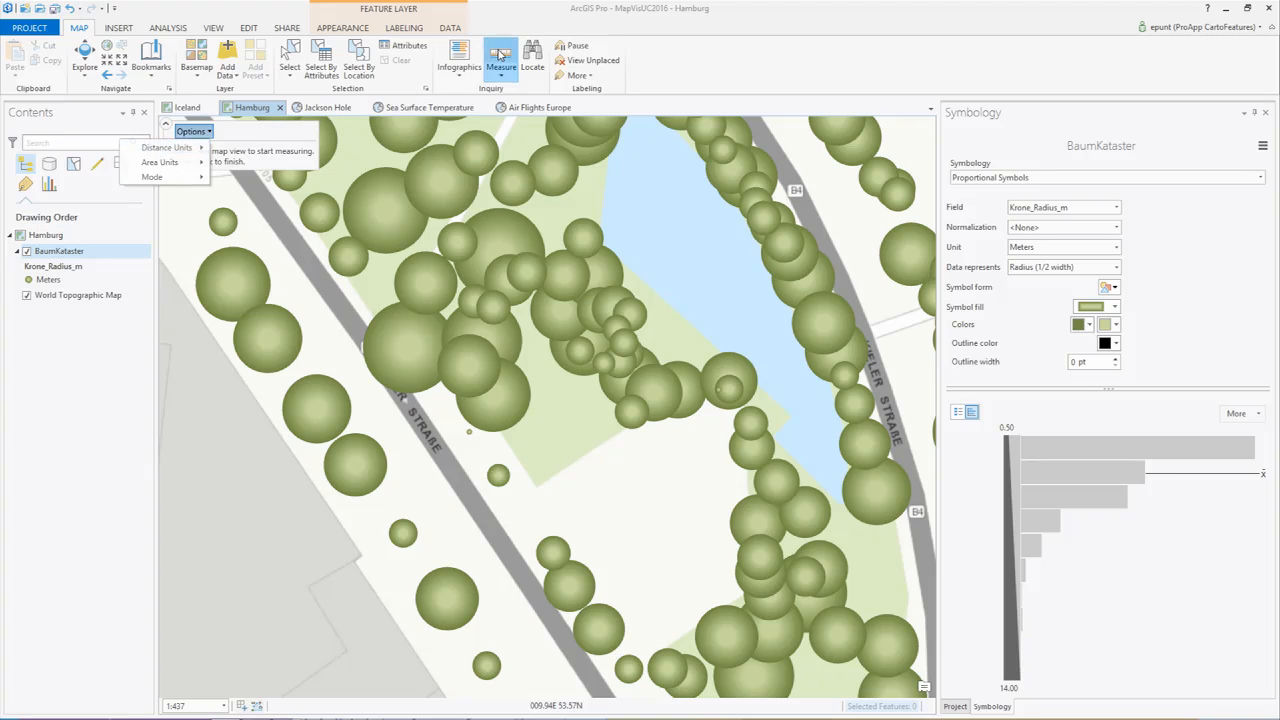
pyautogui.click(408, 346)
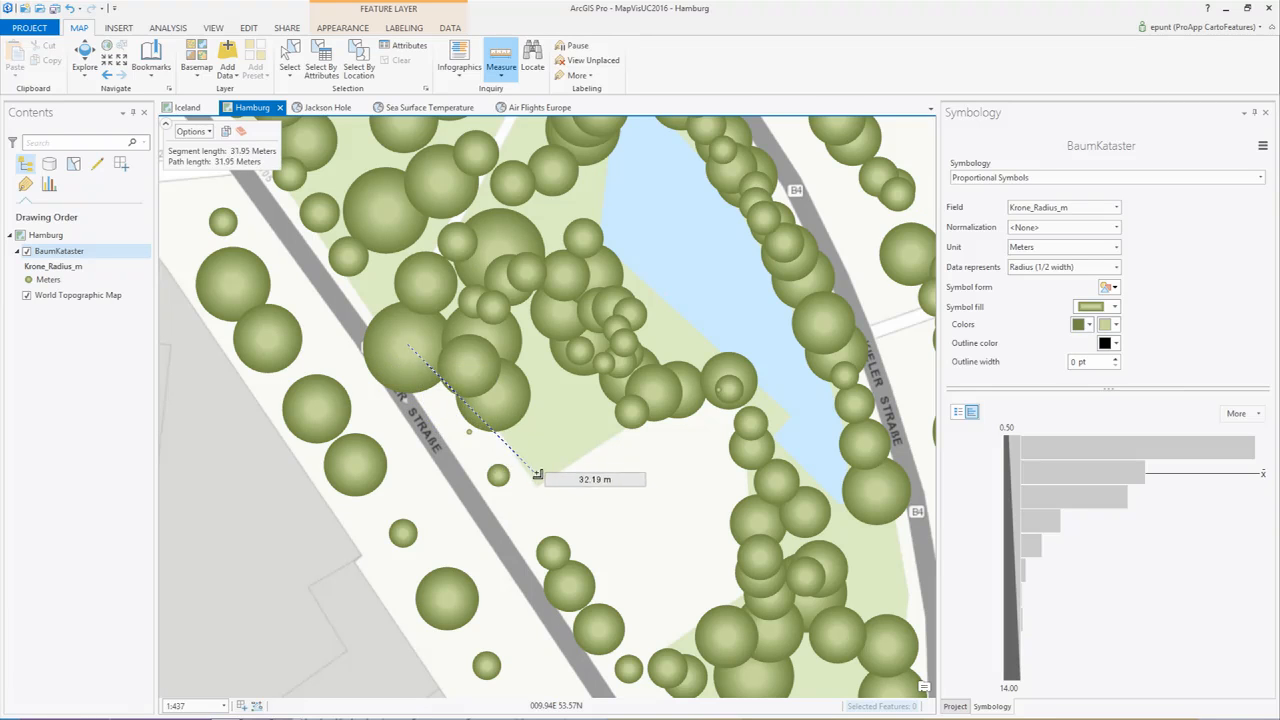
pyautogui.scroll(-1, 574, 467)
pyautogui.scroll(-5, 574, 467)
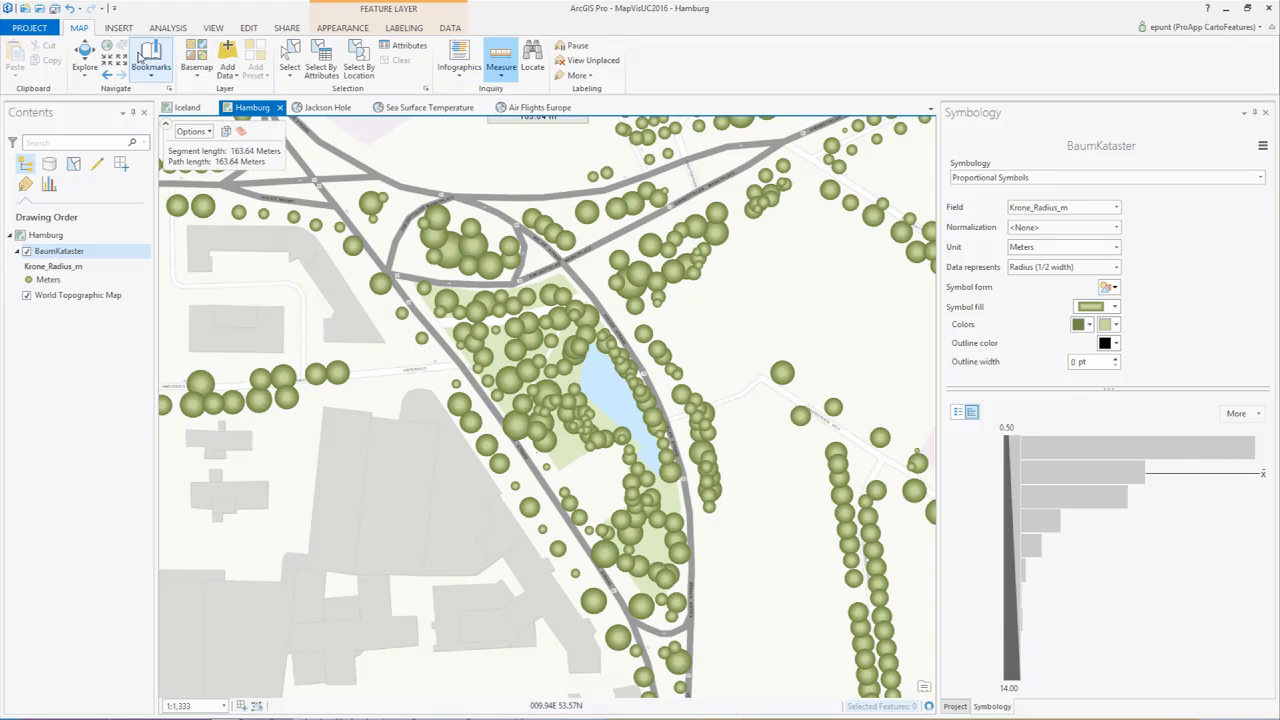
# - Switch to the Jackson Hole scene and examine the KML ski trails, lifts and placemarks around Teton Village from several distances and angles
pyautogui.click(83, 50)
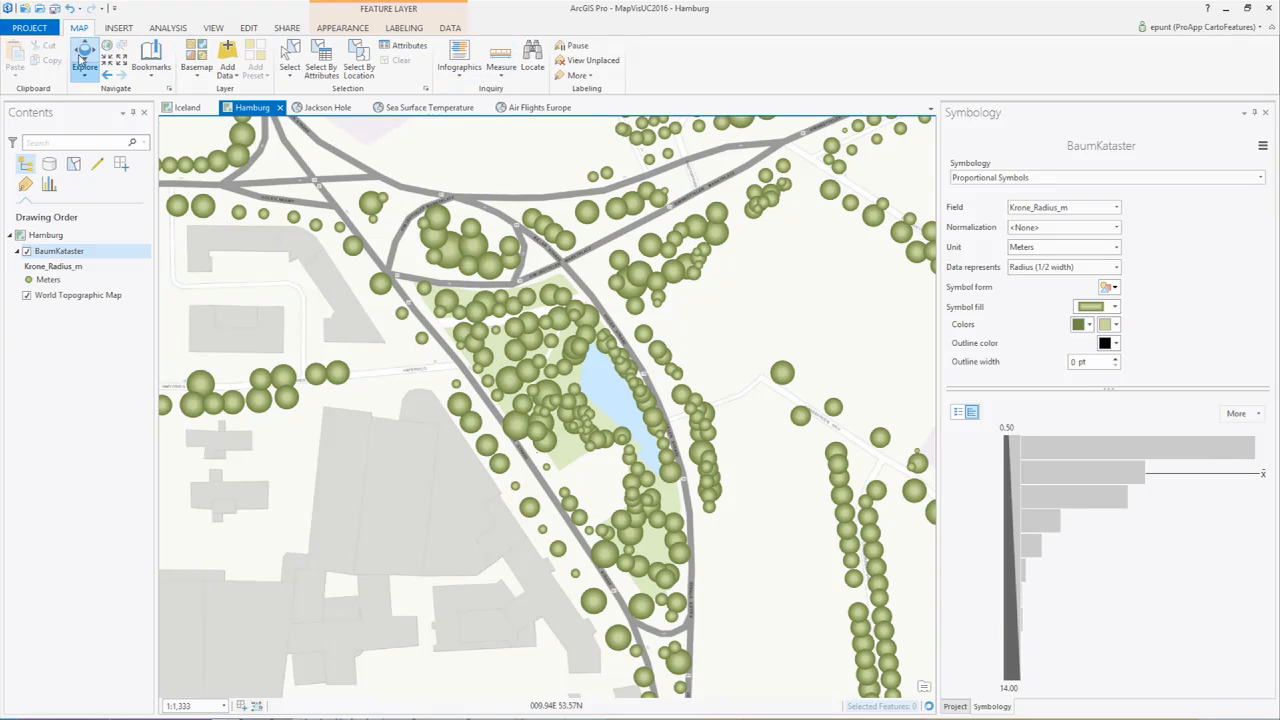
pyautogui.click(328, 108)
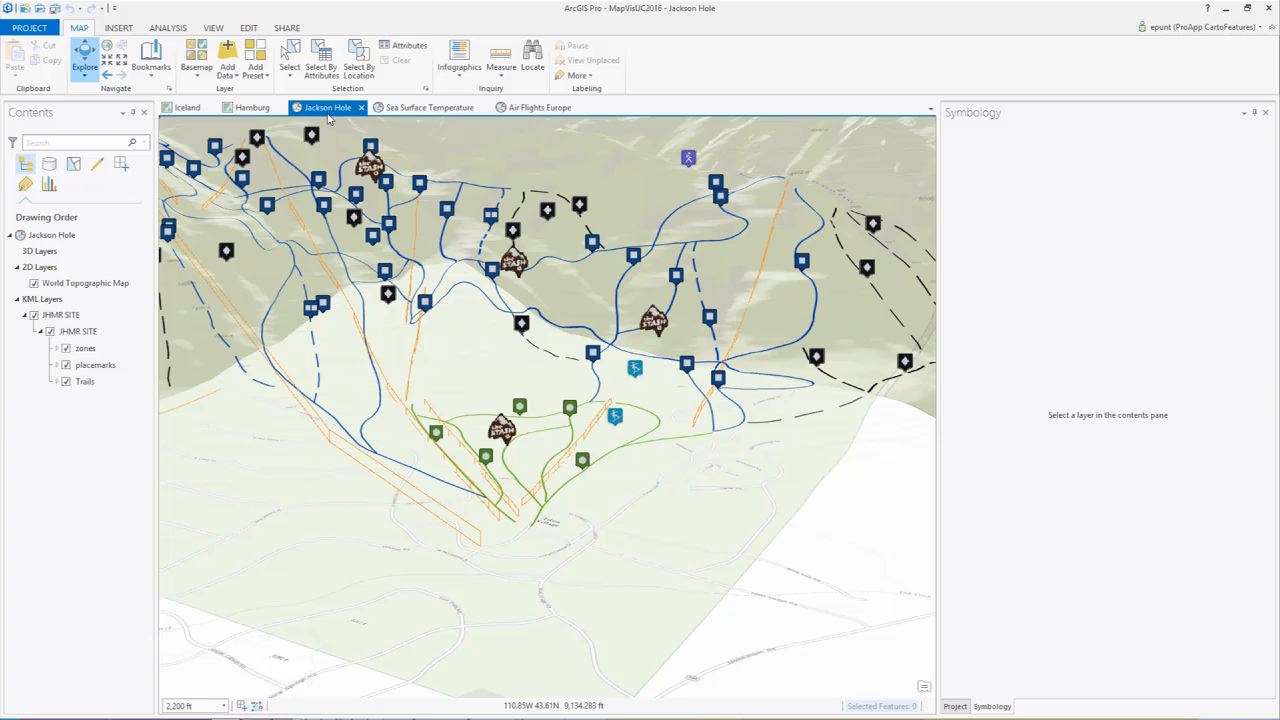
pyautogui.moveTo(409, 517); pyautogui.dragTo(538, 477)
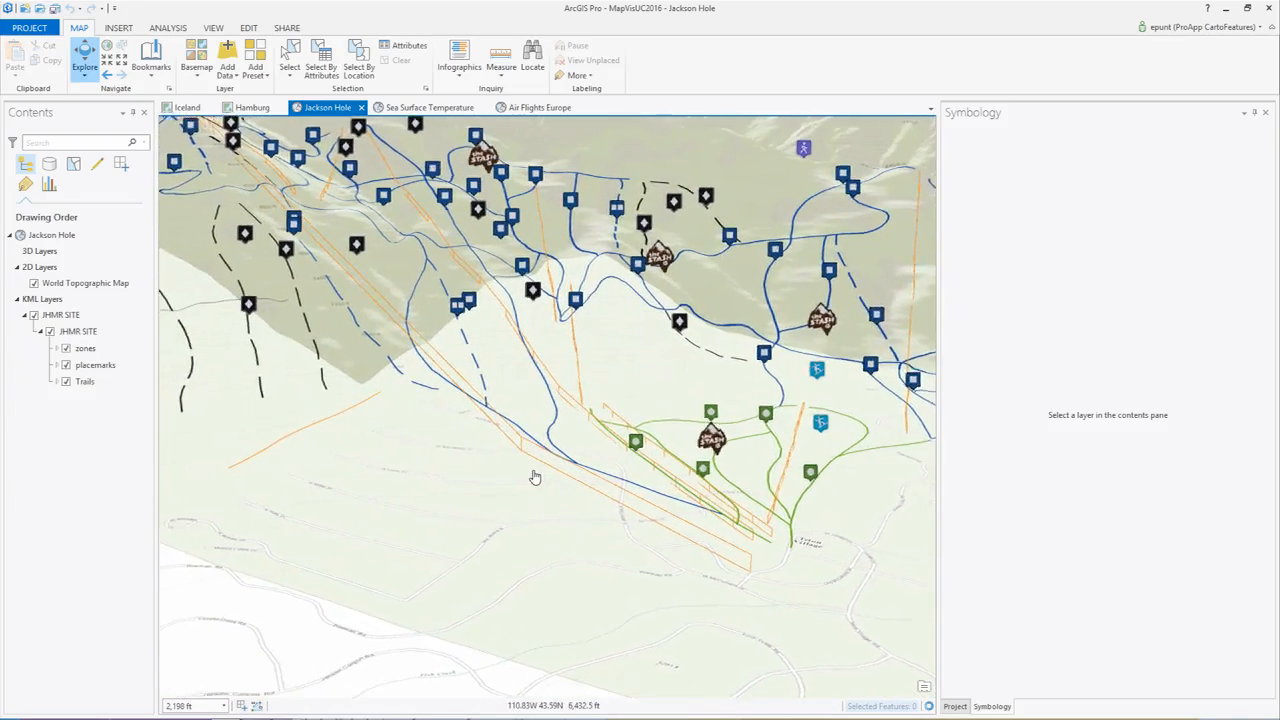
pyautogui.scroll(1, 535, 477)
pyautogui.scroll(1, 538, 475)
pyautogui.moveTo(556, 478); pyautogui.dragTo(632, 510)
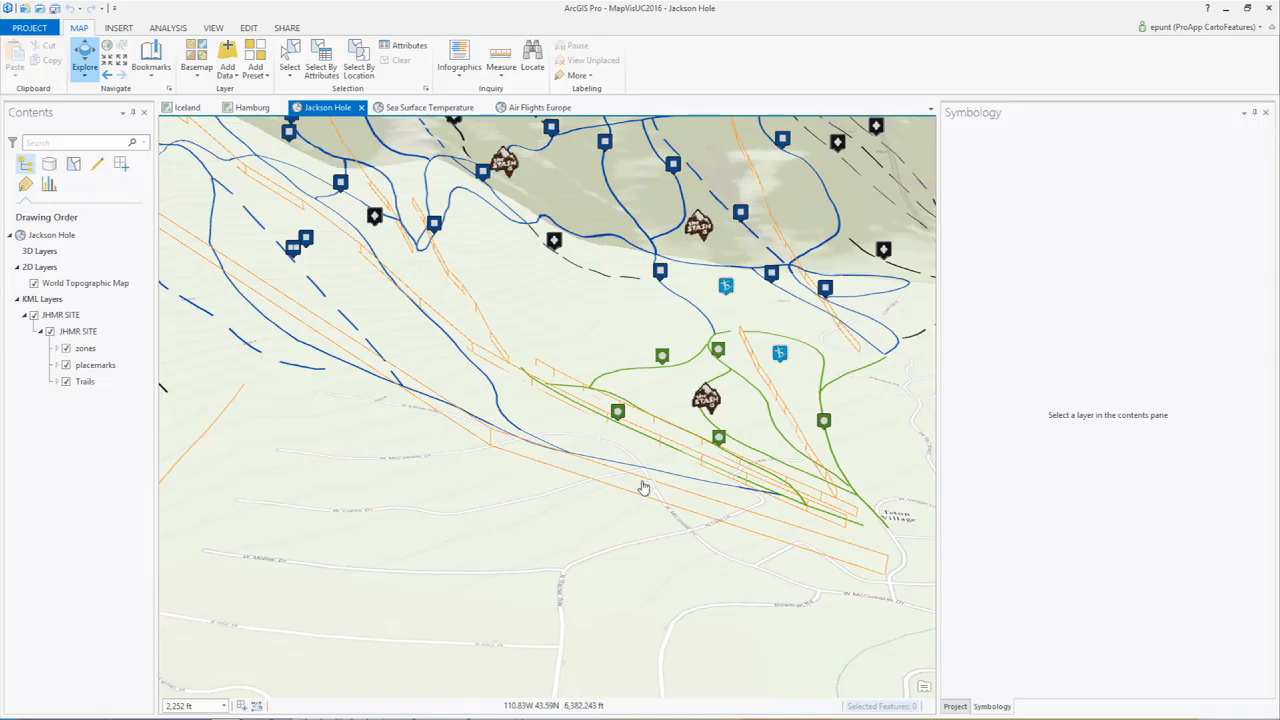
pyautogui.moveTo(634, 456); pyautogui.dragTo(574, 473)
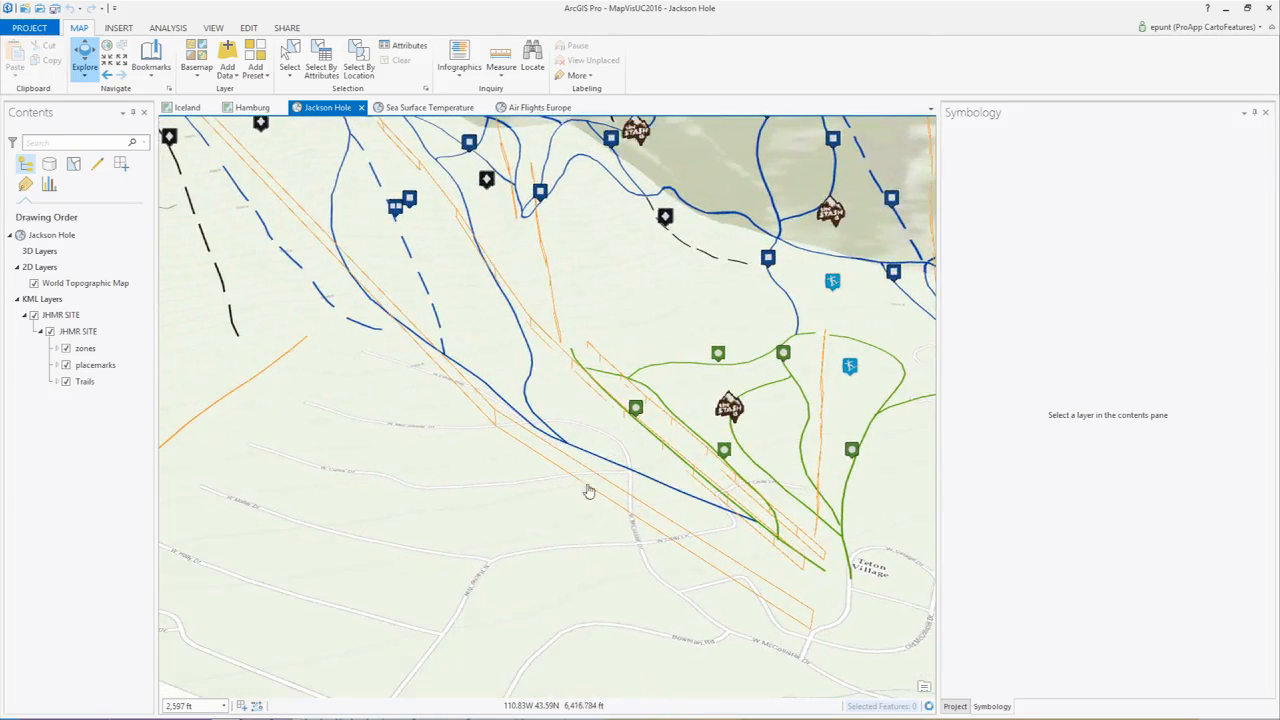
pyautogui.moveTo(648, 500); pyautogui.dragTo(565, 440)
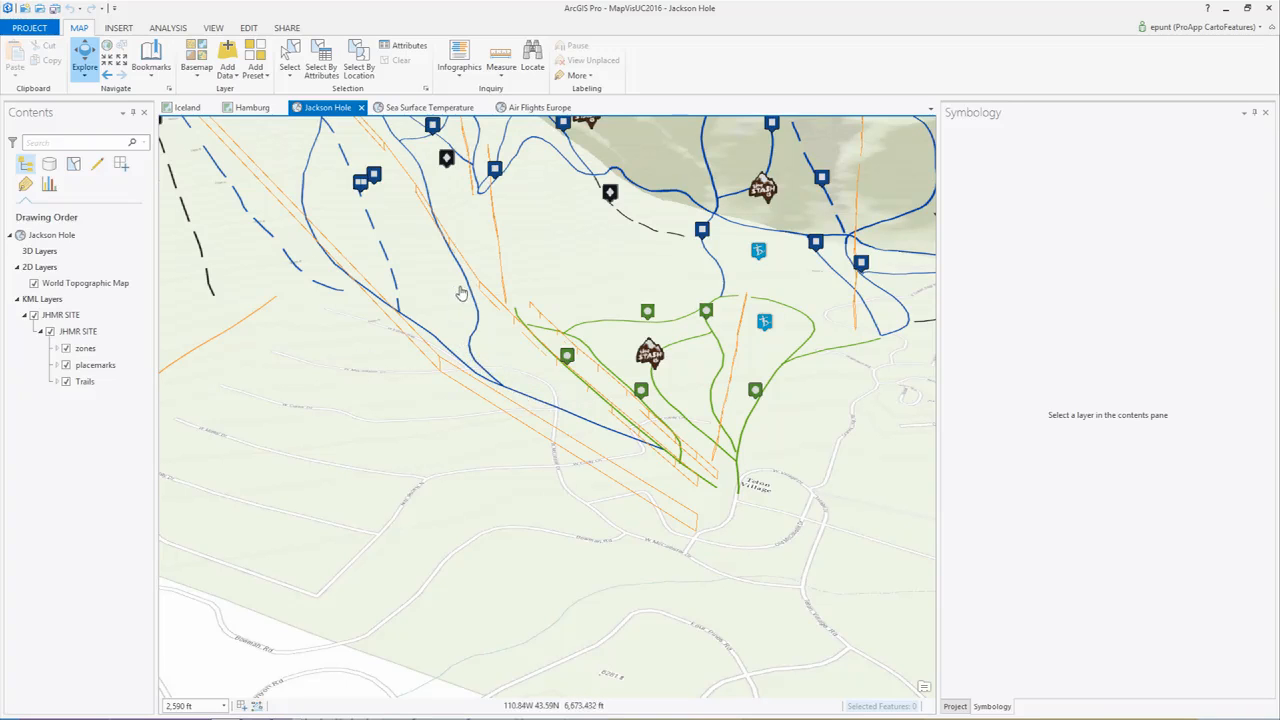
pyautogui.moveTo(423, 408); pyautogui.dragTo(356, 452)
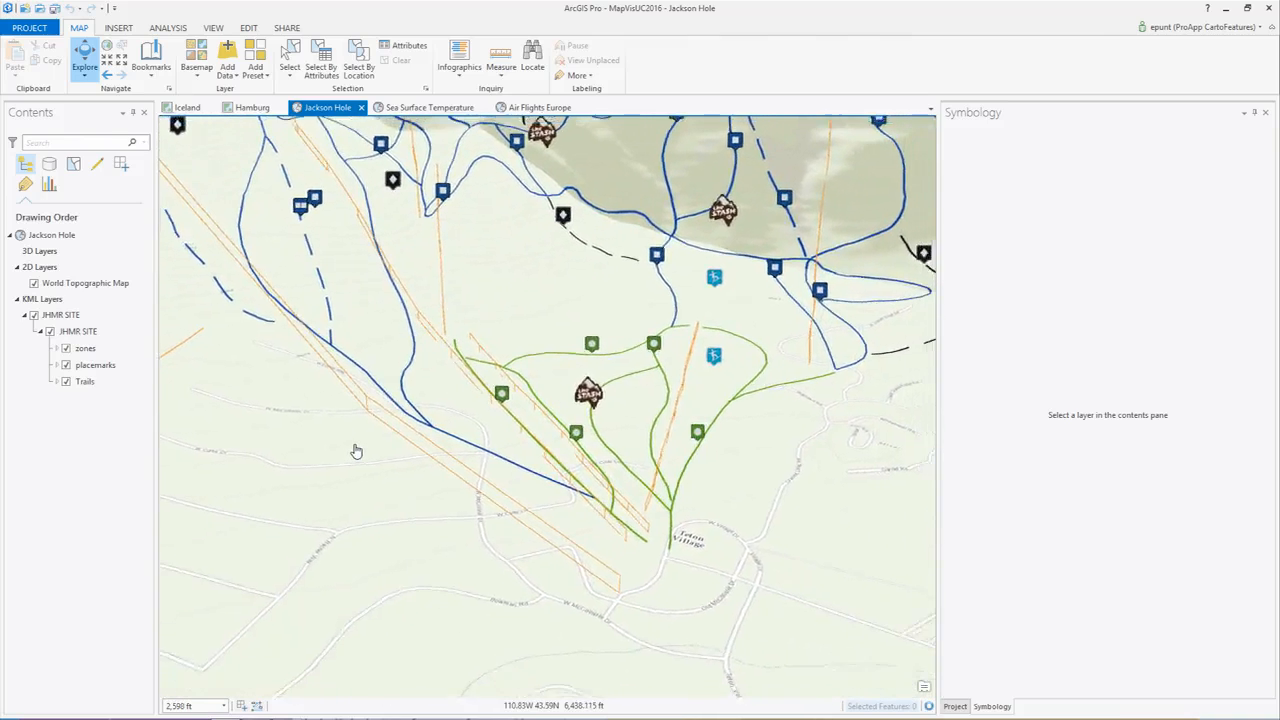
pyautogui.scroll(-3, 356, 452)
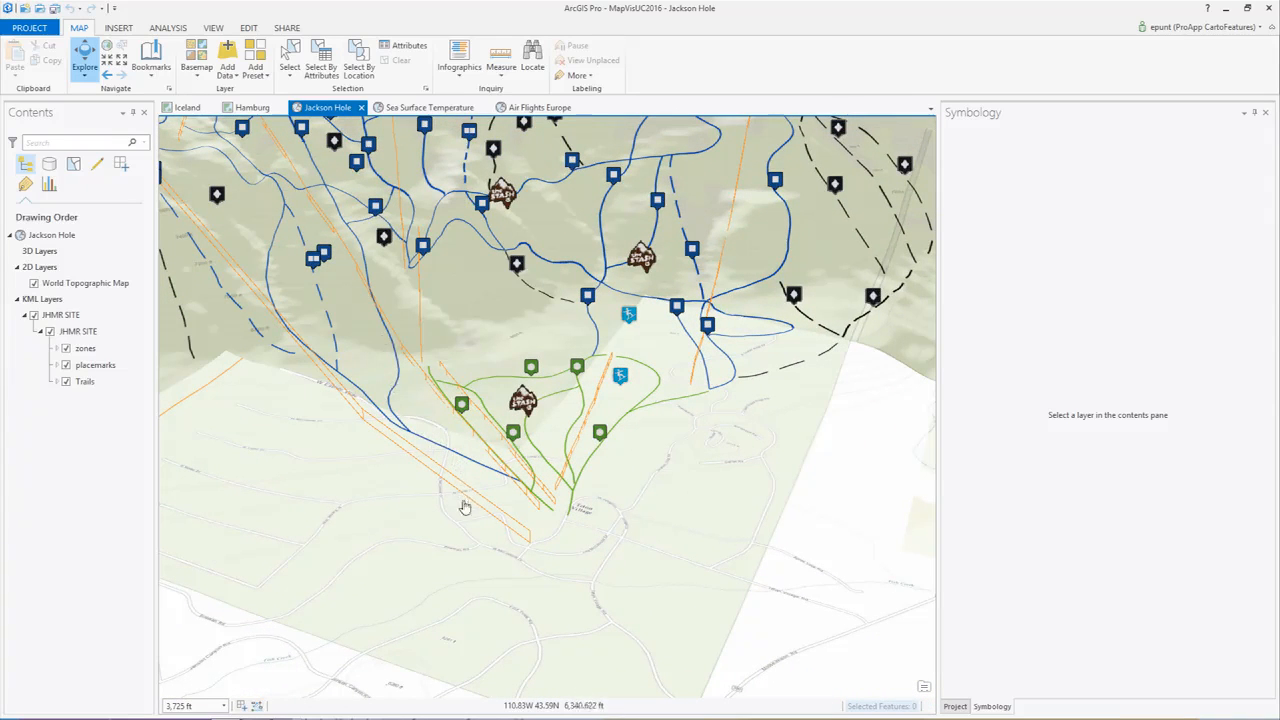
pyautogui.moveTo(495, 517); pyautogui.dragTo(571, 477)
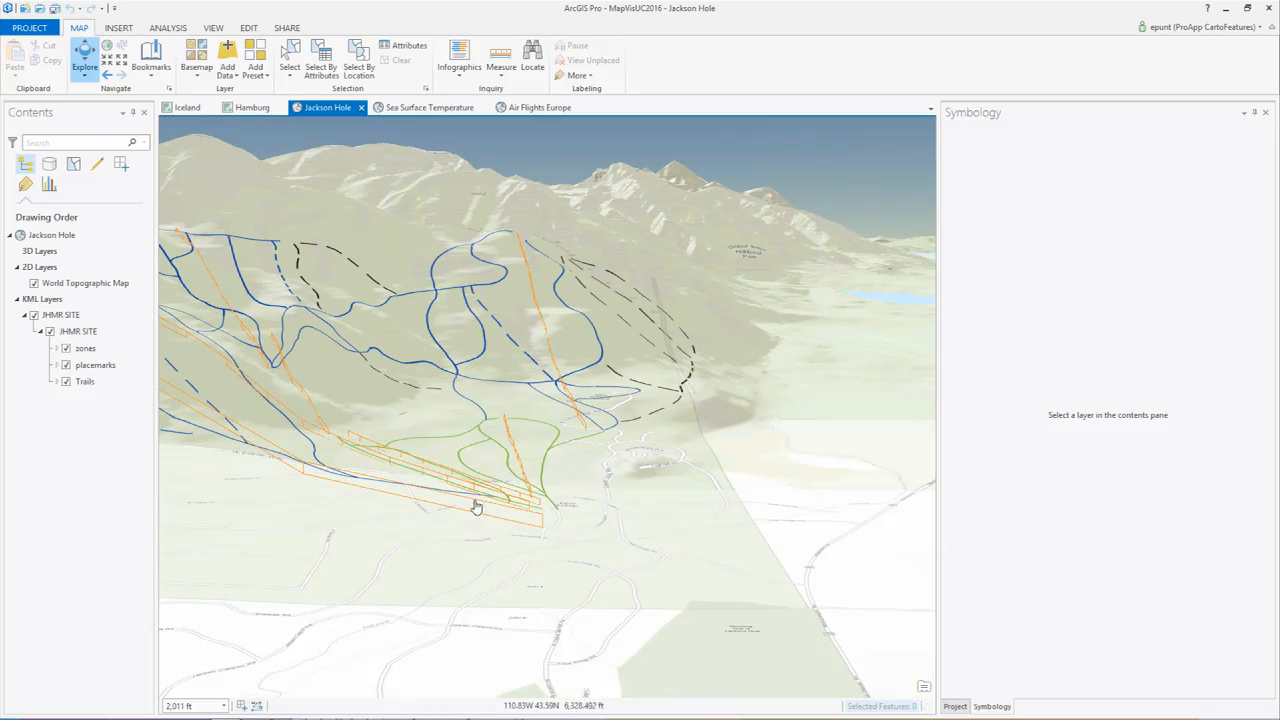
pyautogui.scroll(2, 457, 506)
pyautogui.moveTo(462, 493); pyautogui.dragTo(386, 571)
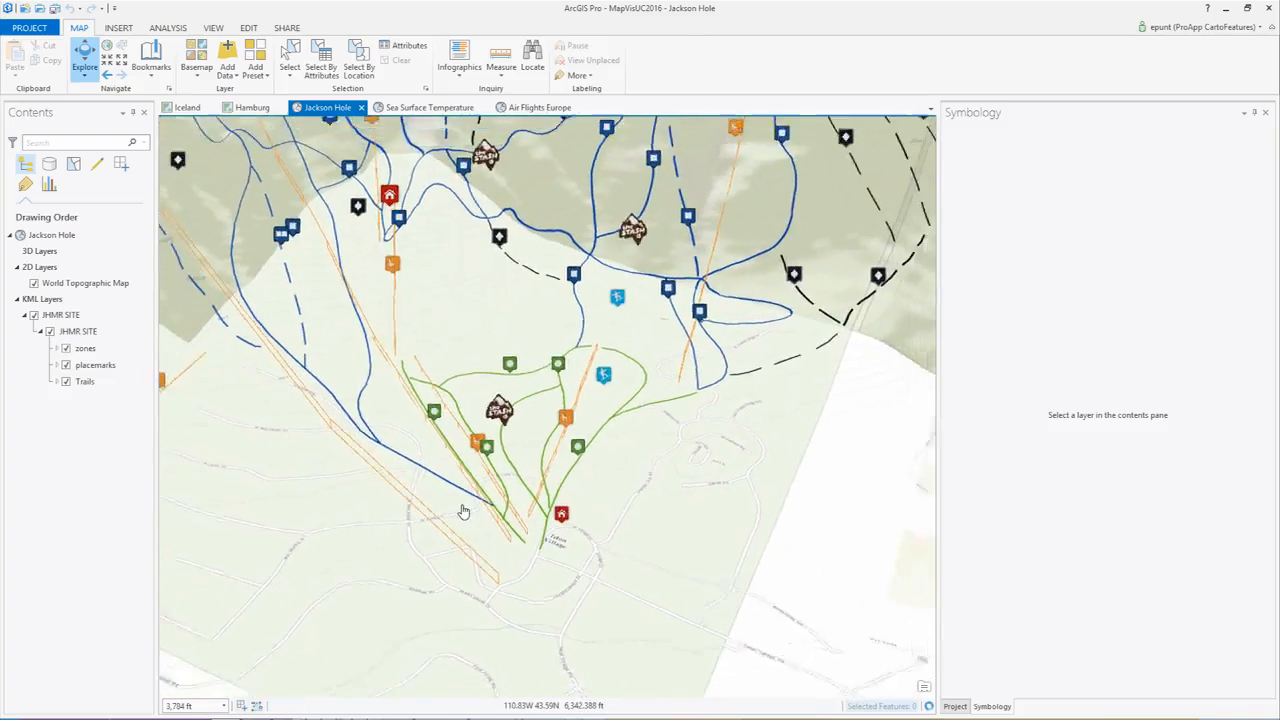
pyautogui.scroll(-1, 463, 511)
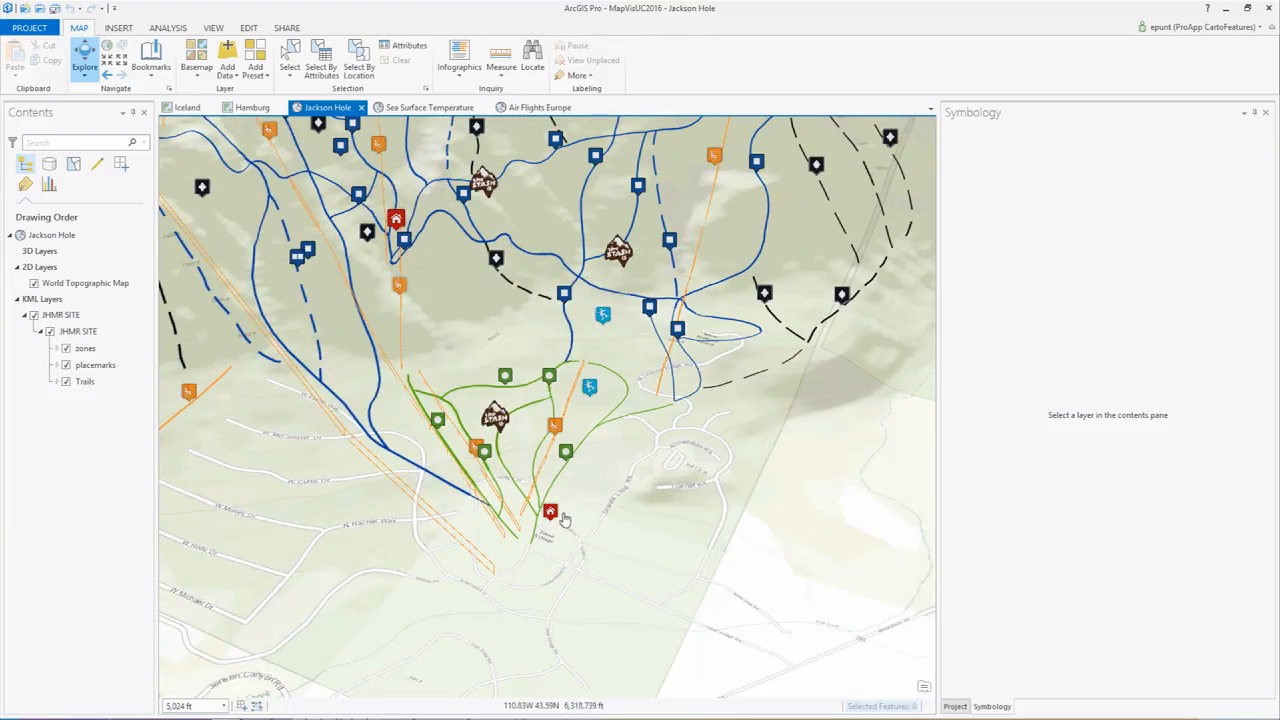
# - Look up the Teton Village placemark's information on the Jackson Hole scene and close its pop-up
pyautogui.click(552, 515)
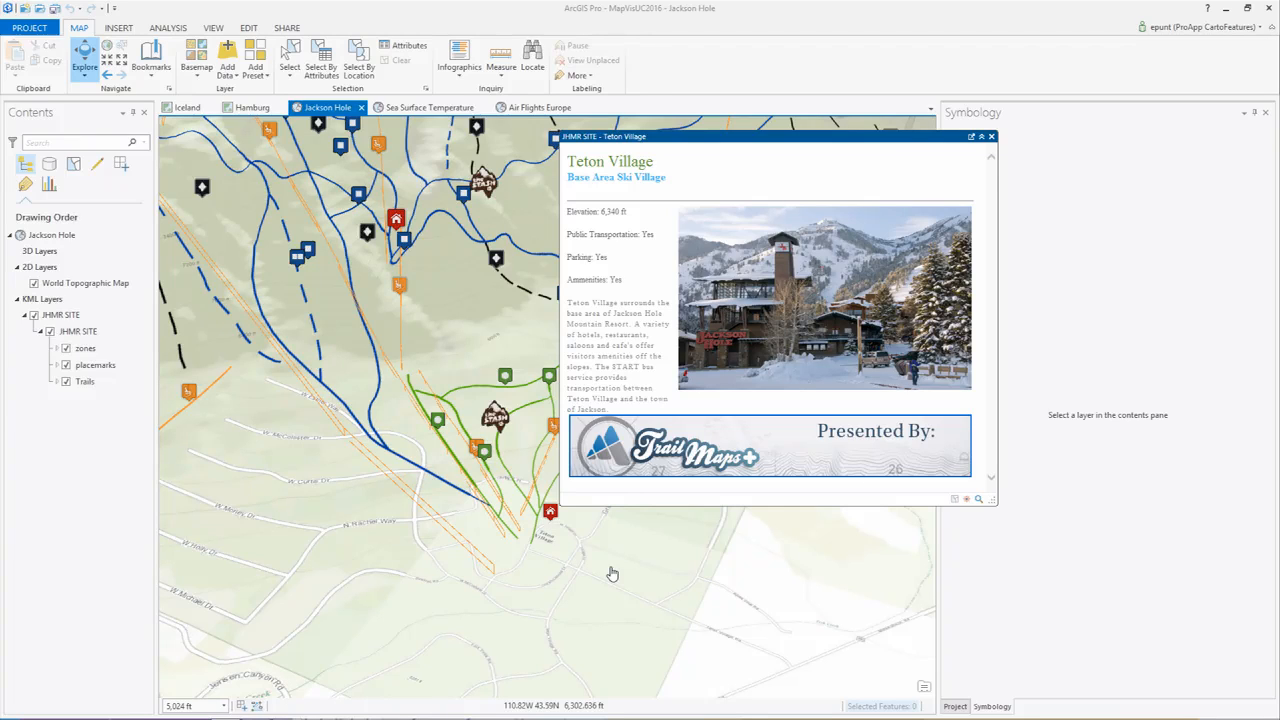
pyautogui.moveTo(612, 573); pyautogui.dragTo(533, 421)
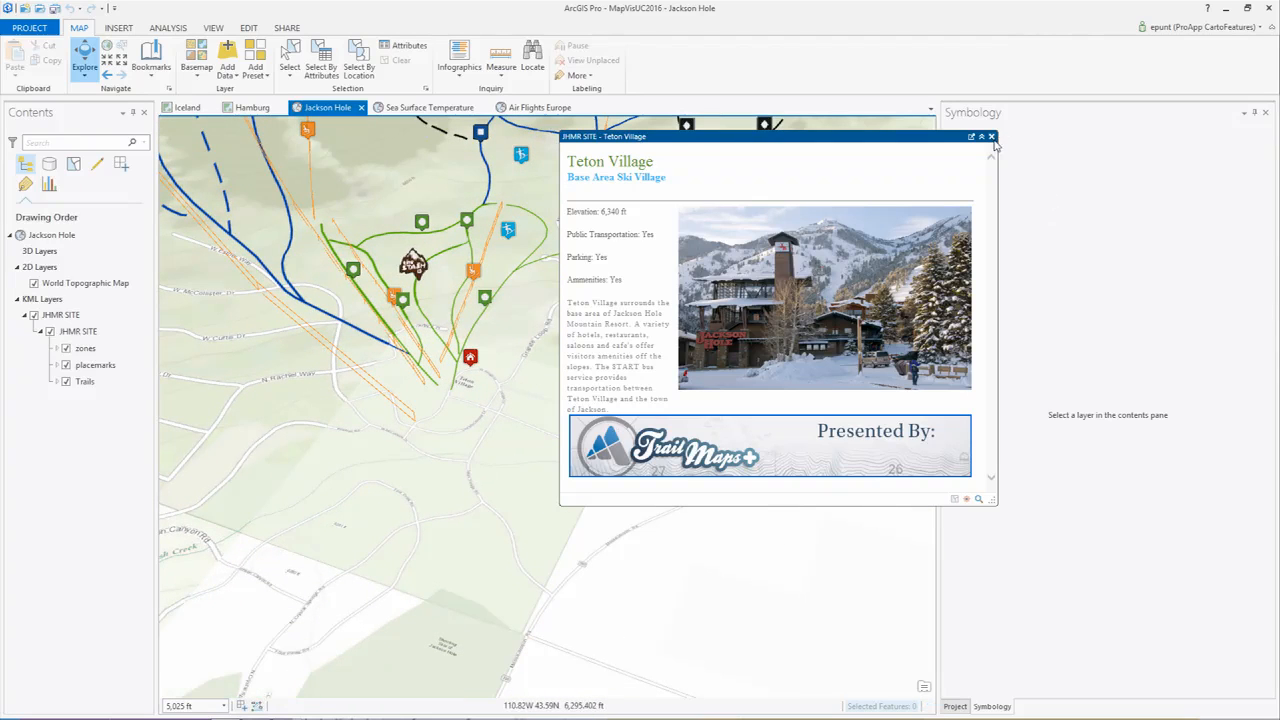
pyautogui.click(991, 136)
# - Switch to the Sea Surface Temperature scene and examine the temperature layer across the Atlantic and the Americas on the globe
pyautogui.click(425, 108)
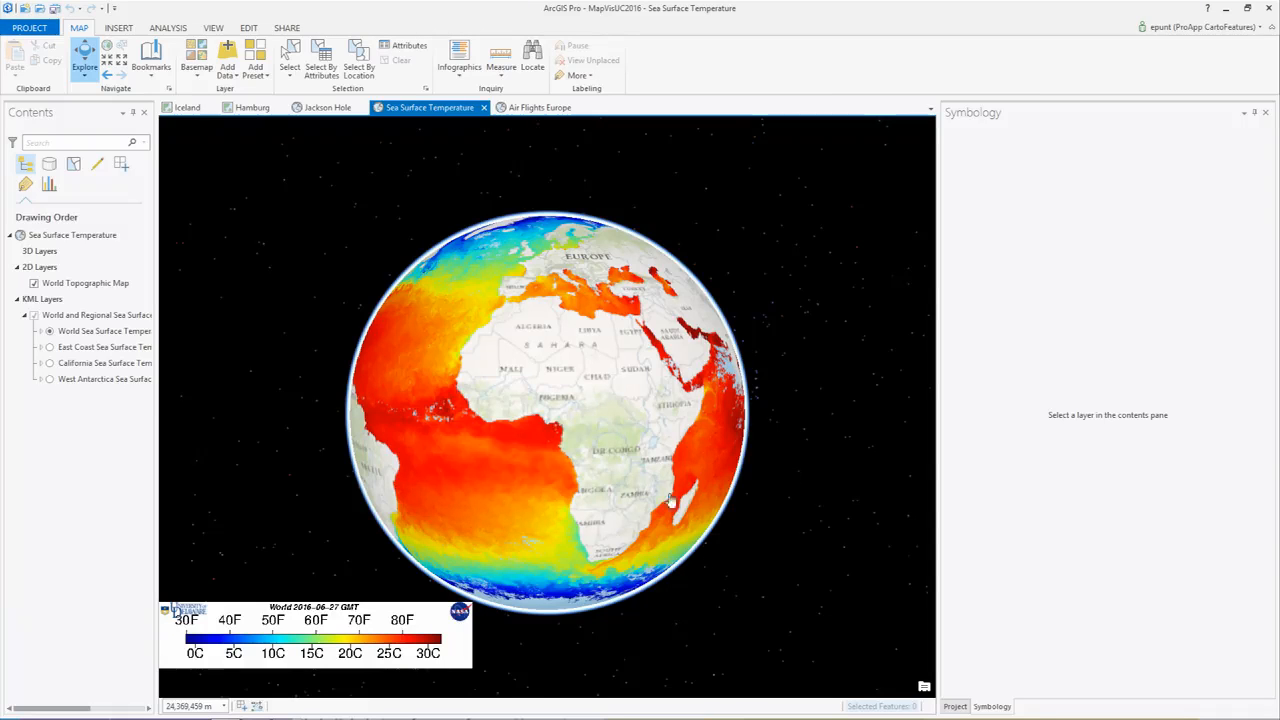
pyautogui.moveTo(548, 474); pyautogui.dragTo(690, 465)
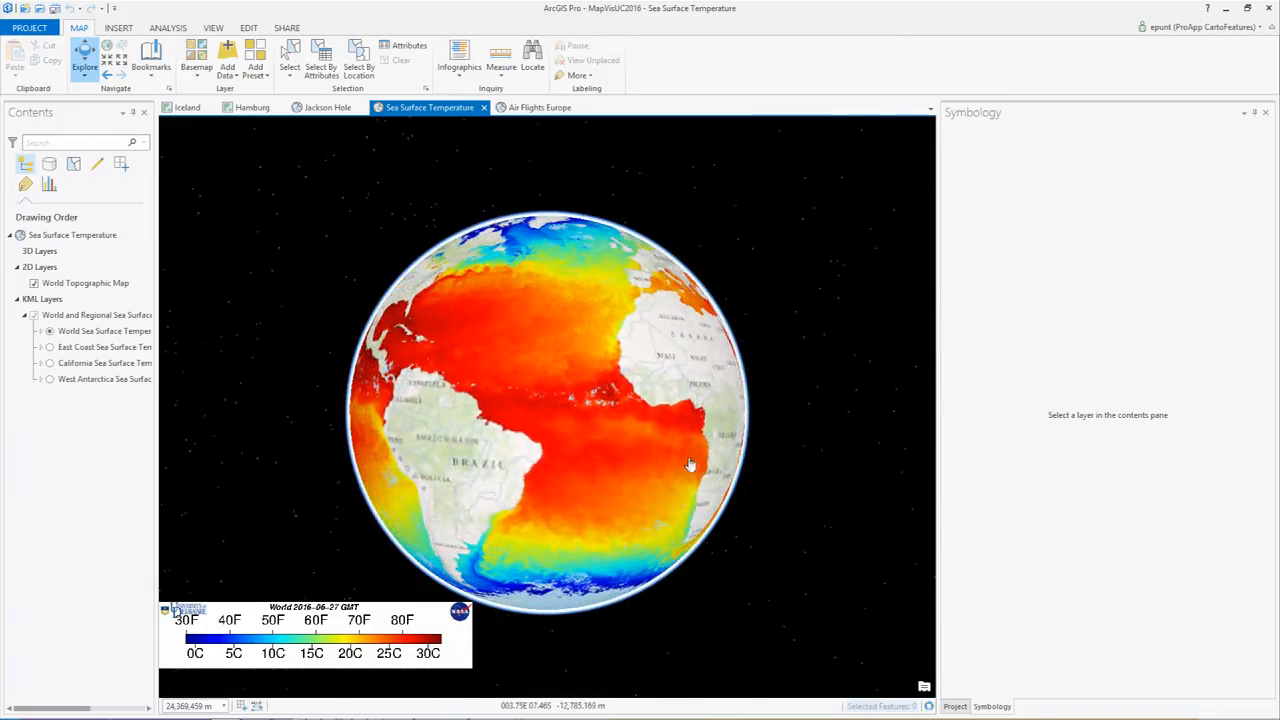
pyautogui.moveTo(513, 468); pyautogui.dragTo(649, 468)
pyautogui.moveTo(498, 466); pyautogui.dragTo(564, 471)
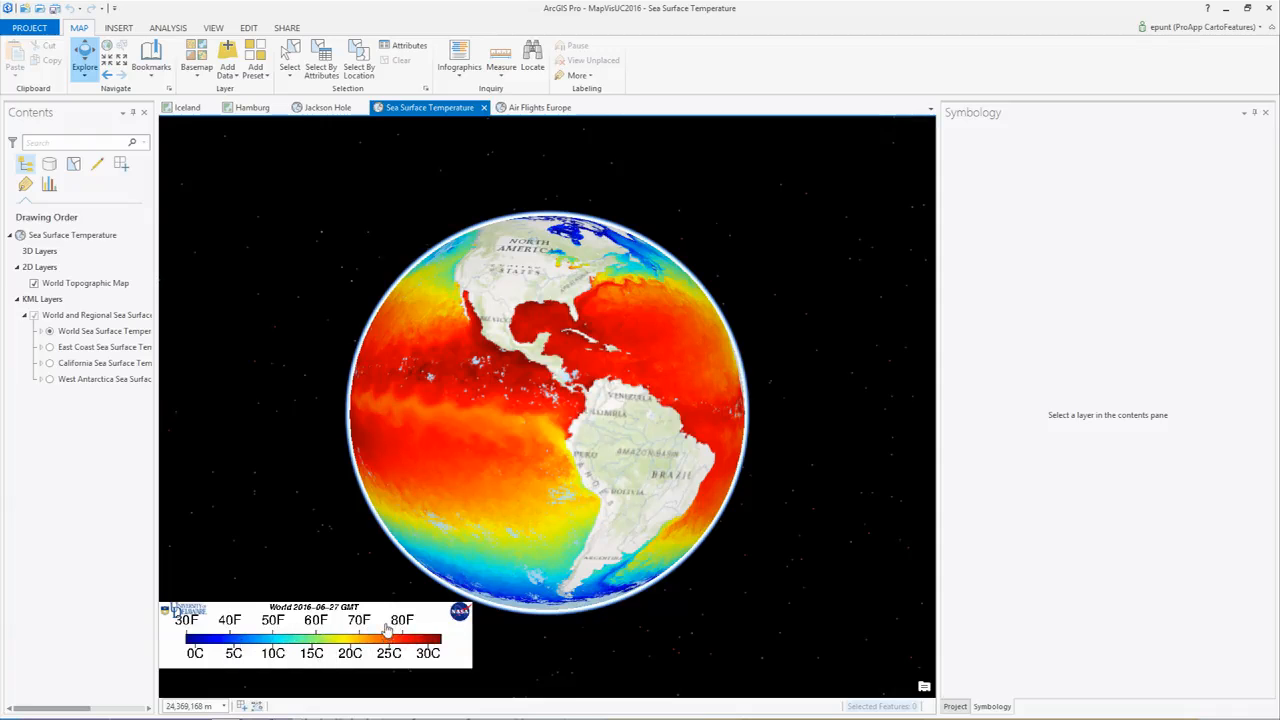
pyautogui.scroll(3, 491, 520)
pyautogui.moveTo(457, 505); pyautogui.dragTo(352, 594)
pyautogui.moveTo(537, 480); pyautogui.dragTo(470, 556)
pyautogui.moveTo(513, 455); pyautogui.dragTo(772, 436)
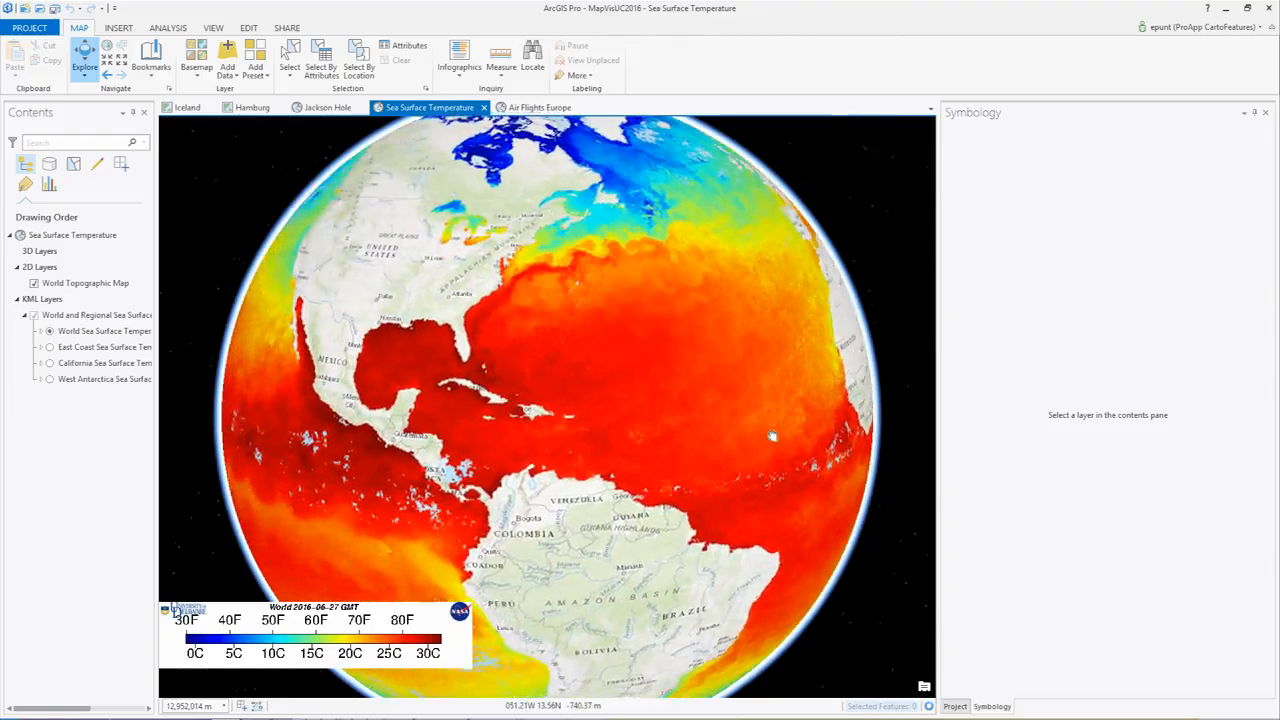
# - Expand the World Sea Surface Temperature KML layer and display its 3 Day Average layer
pyautogui.click(41, 336)
pyautogui.click(41, 333)
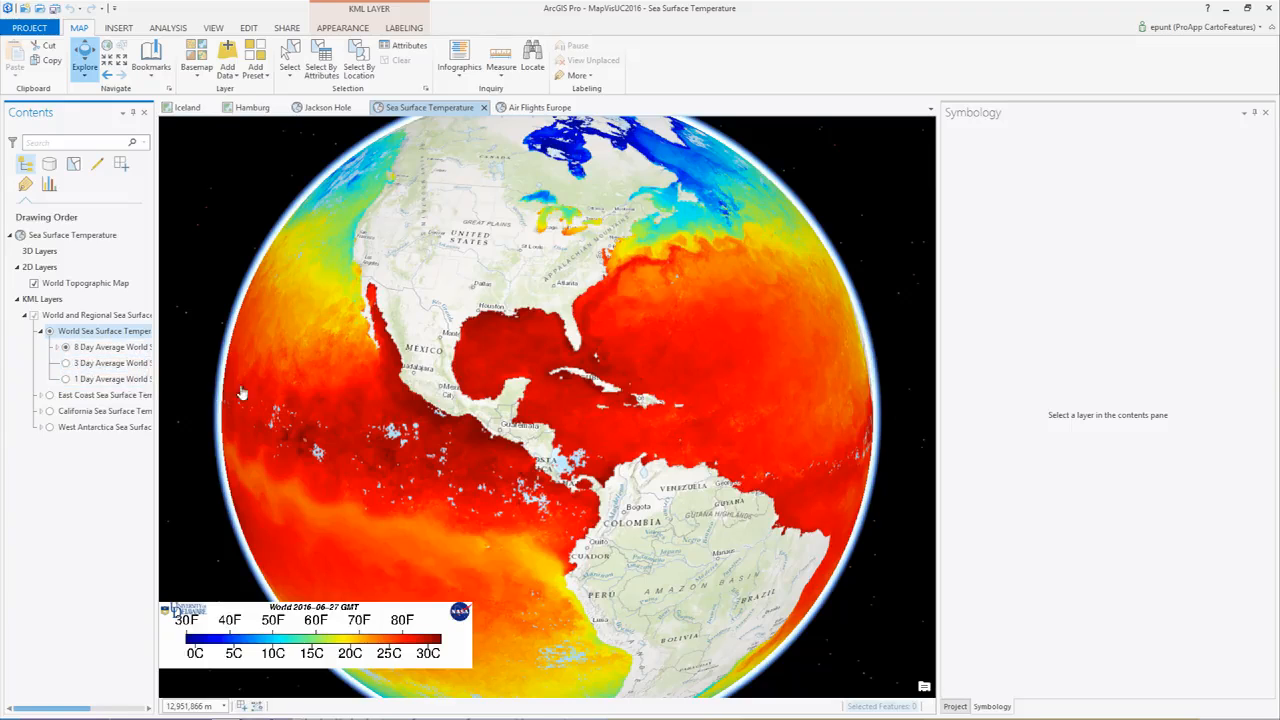
pyautogui.click(66, 364)
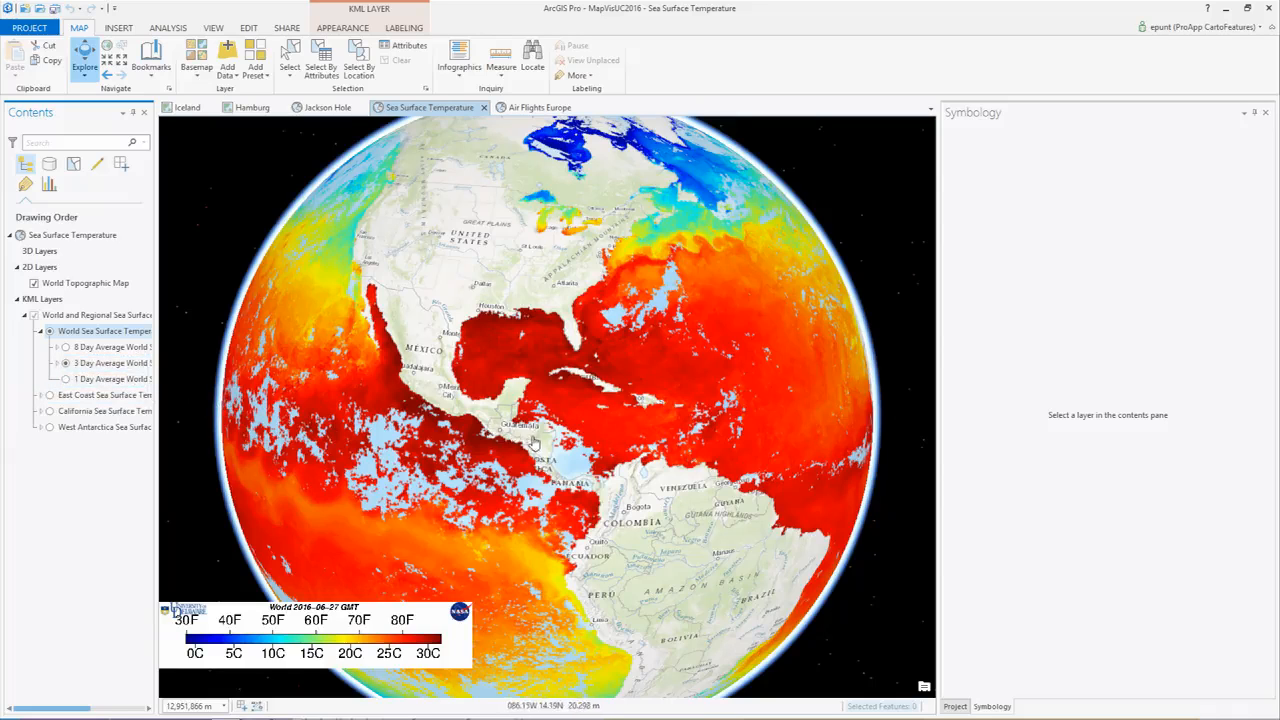
pyautogui.moveTo(575, 434); pyautogui.dragTo(590, 427)
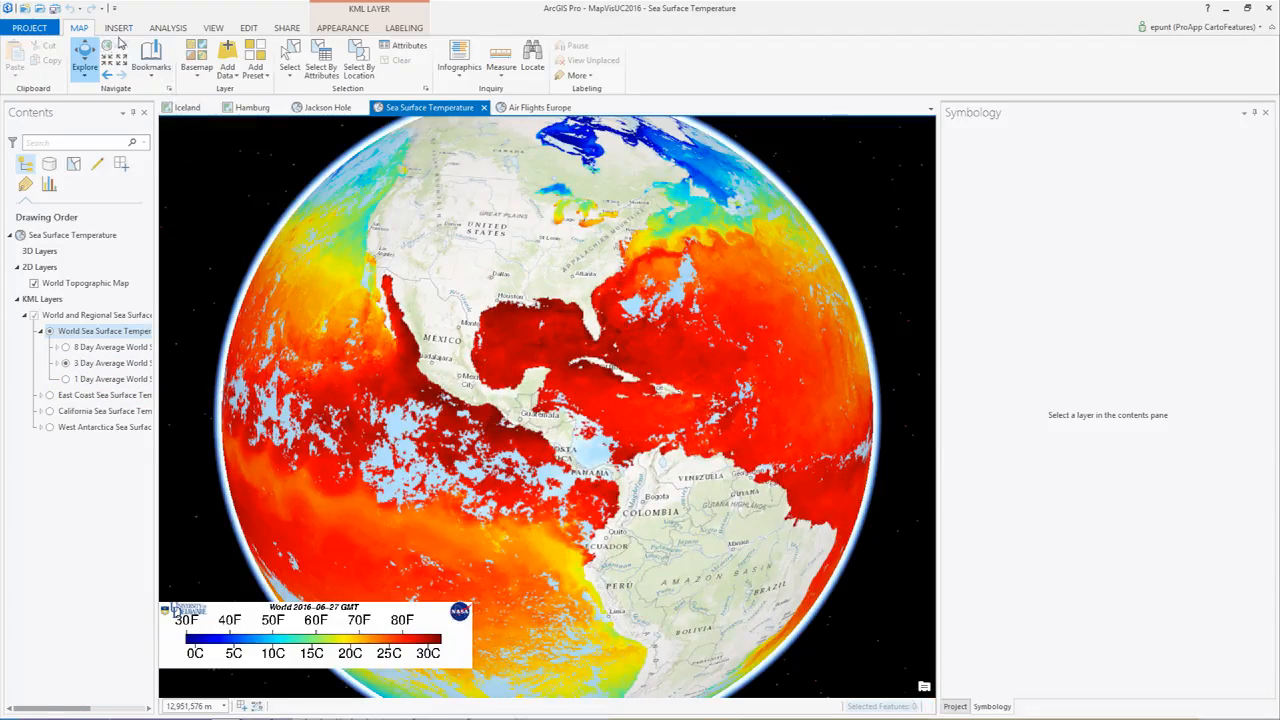
# - Examine the 3-day average sea surface temperatures around the whole globe
pyautogui.click(213, 30)
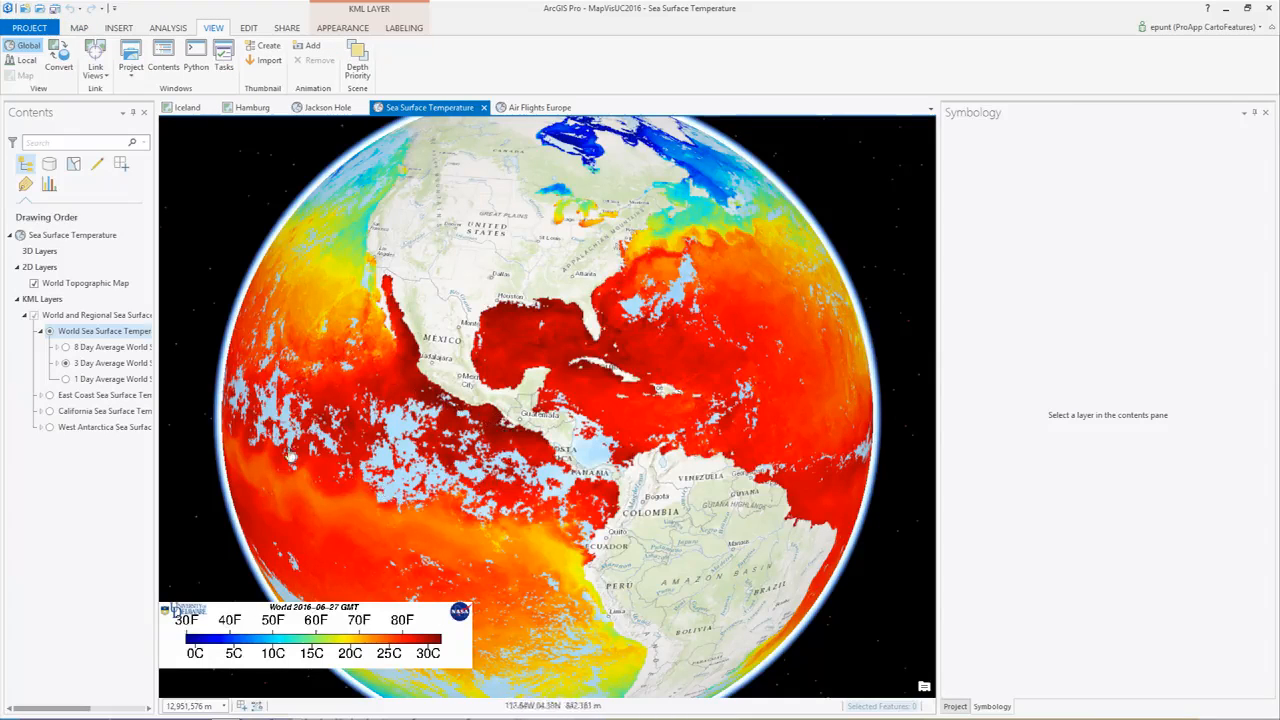
pyautogui.moveTo(700, 465); pyautogui.dragTo(480, 458)
pyautogui.moveTo(711, 416); pyautogui.dragTo(334, 440)
pyautogui.moveTo(665, 394); pyautogui.dragTo(763, 394)
pyautogui.moveTo(390, 442); pyautogui.dragTo(775, 410)
pyautogui.moveTo(354, 459); pyautogui.dragTo(735, 464)
pyautogui.moveTo(485, 417); pyautogui.dragTo(438, 454)
pyautogui.moveTo(592, 446); pyautogui.dragTo(436, 448)
pyautogui.moveTo(652, 431); pyautogui.dragTo(488, 442)
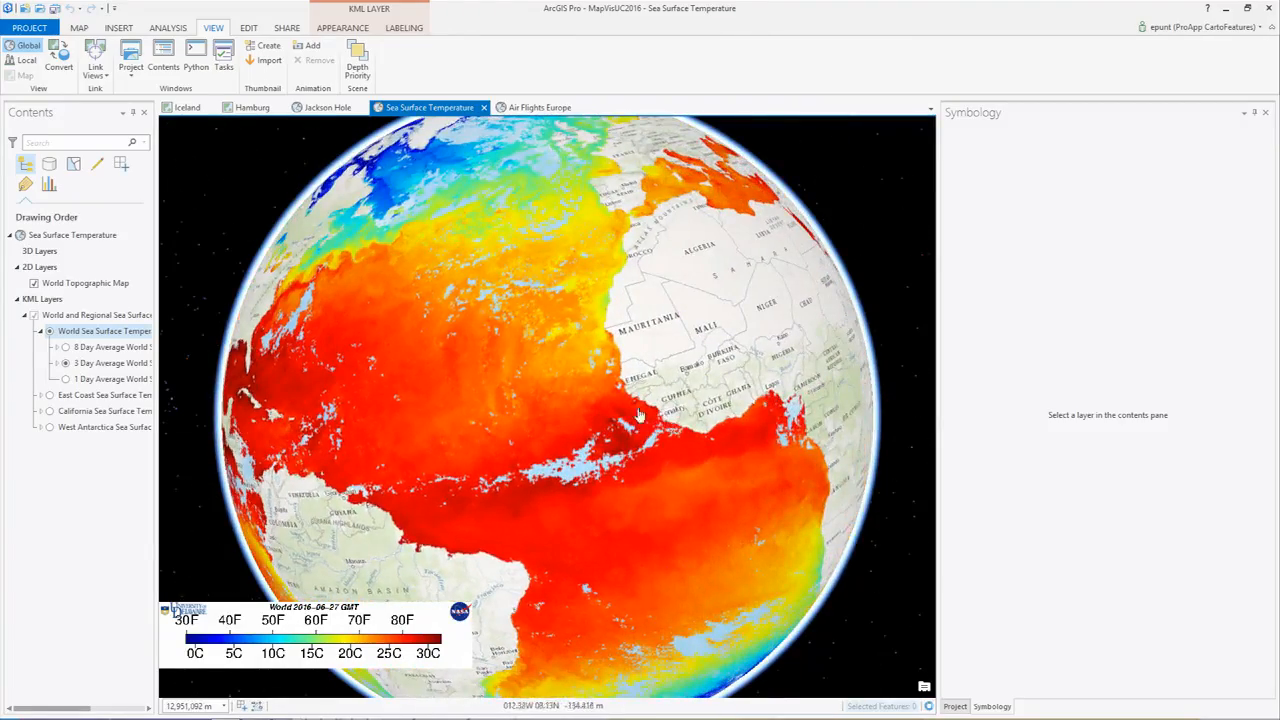
# - Change the Sea Surface Temperature scene from global to local view and frame the whole projected world with north up
pyautogui.click(25, 61)
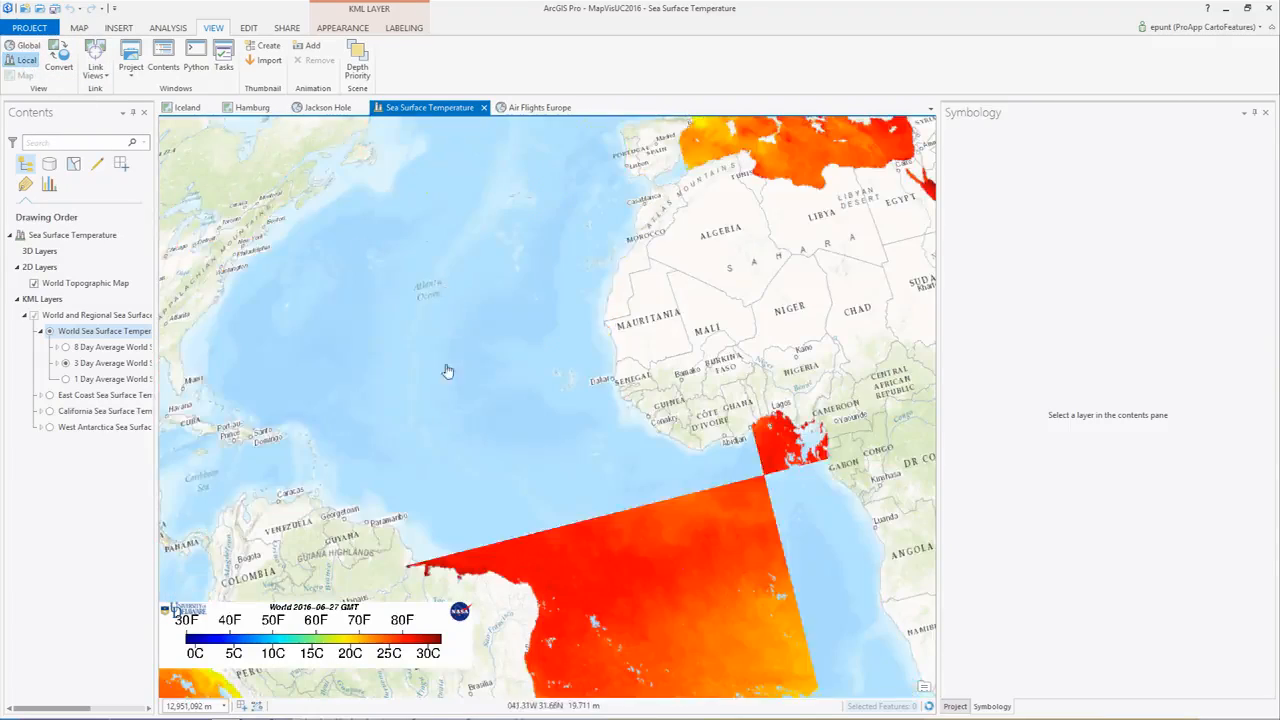
pyautogui.scroll(-5, 518, 443)
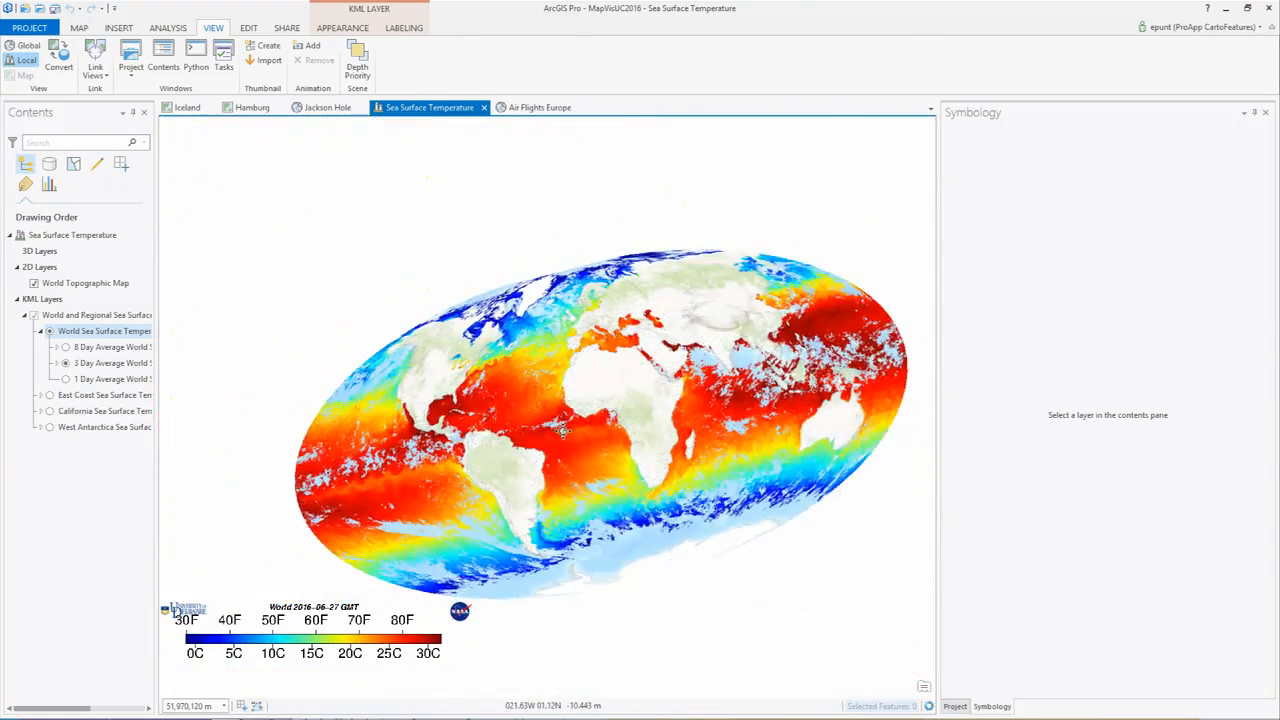
pyautogui.scroll(3, 600, 447)
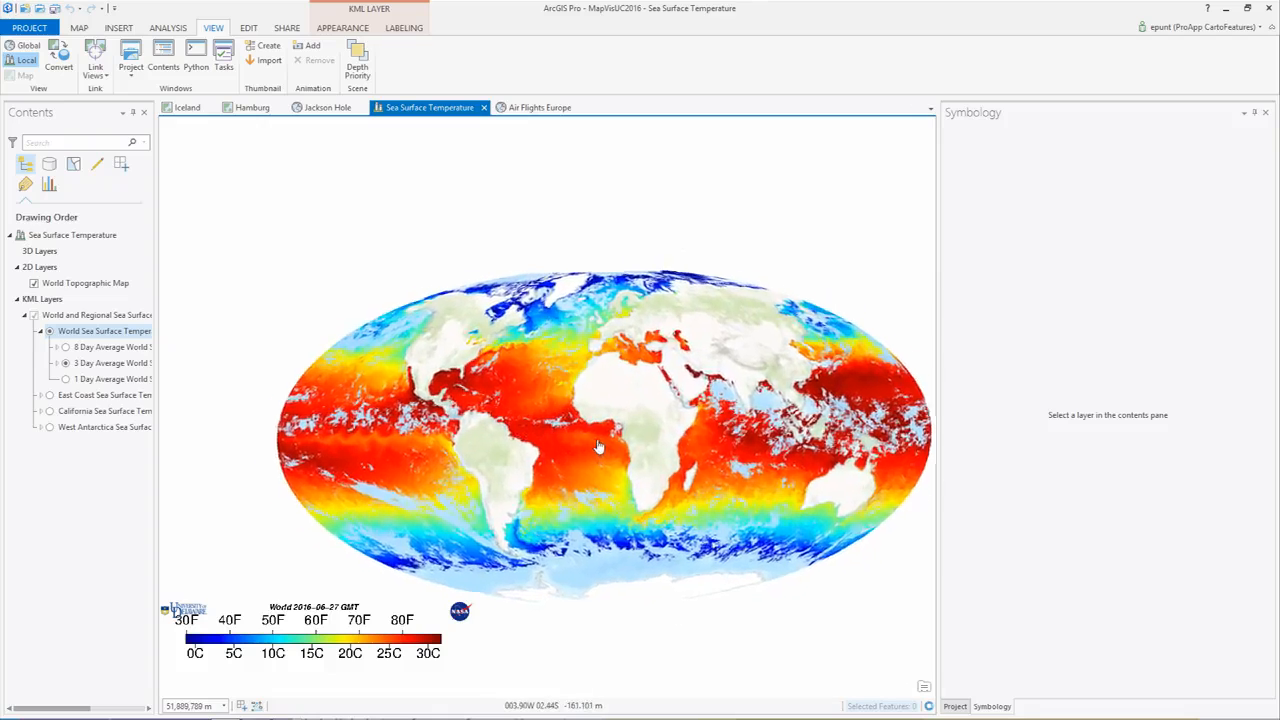
pyautogui.moveTo(512, 408); pyautogui.dragTo(538, 397)
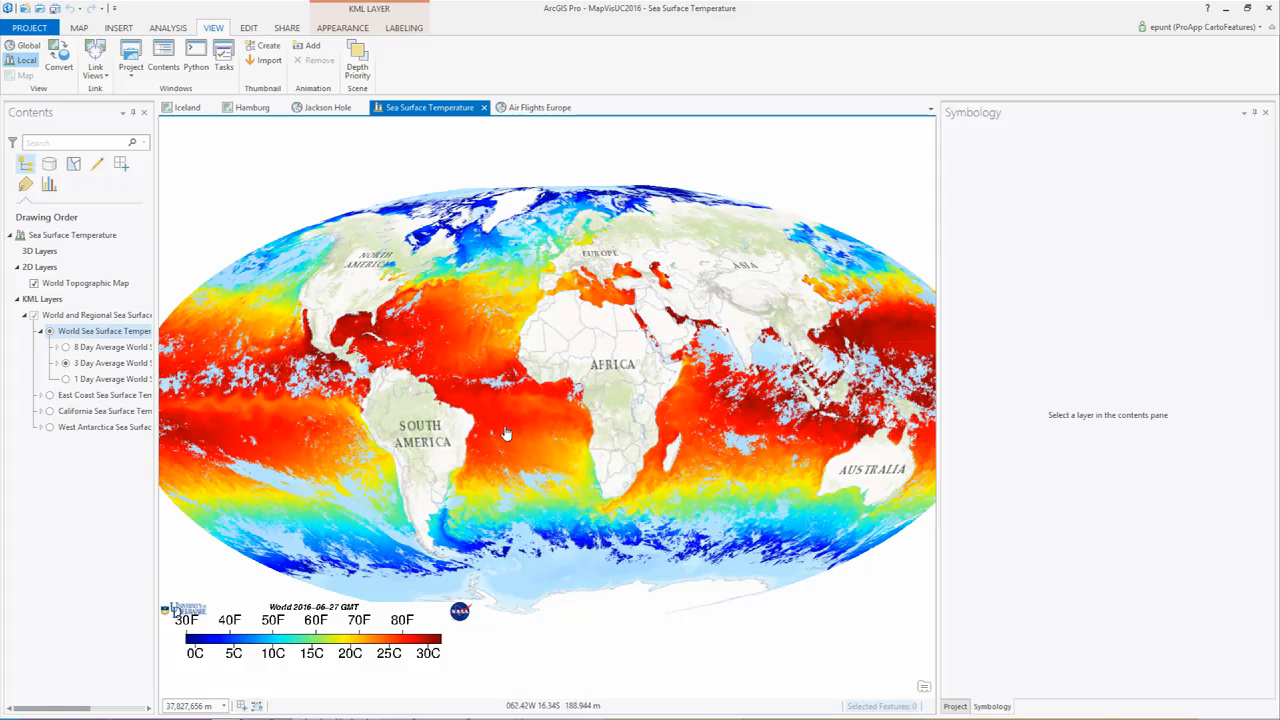
# - Switch to the Air Flights Europe scene and view the aircraft and noise monitoring columns around Schiphol more closely
pyautogui.click(540, 107)
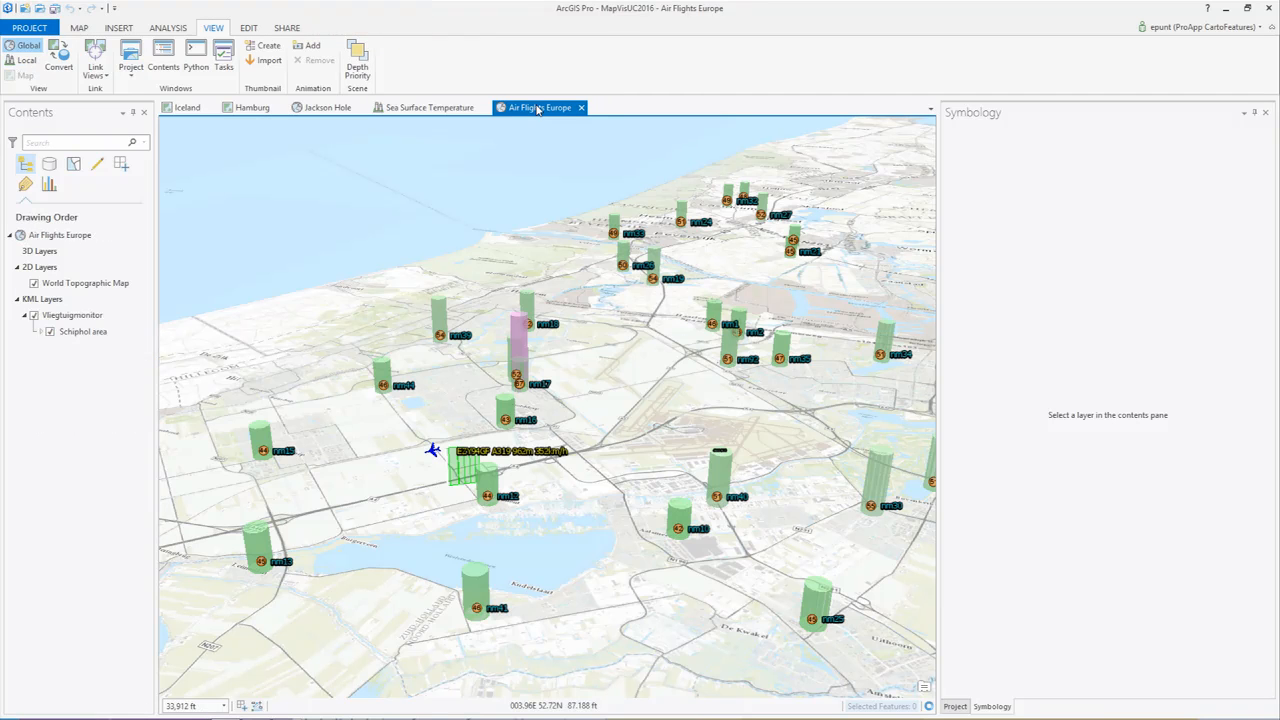
pyautogui.moveTo(600, 501); pyautogui.dragTo(651, 430)
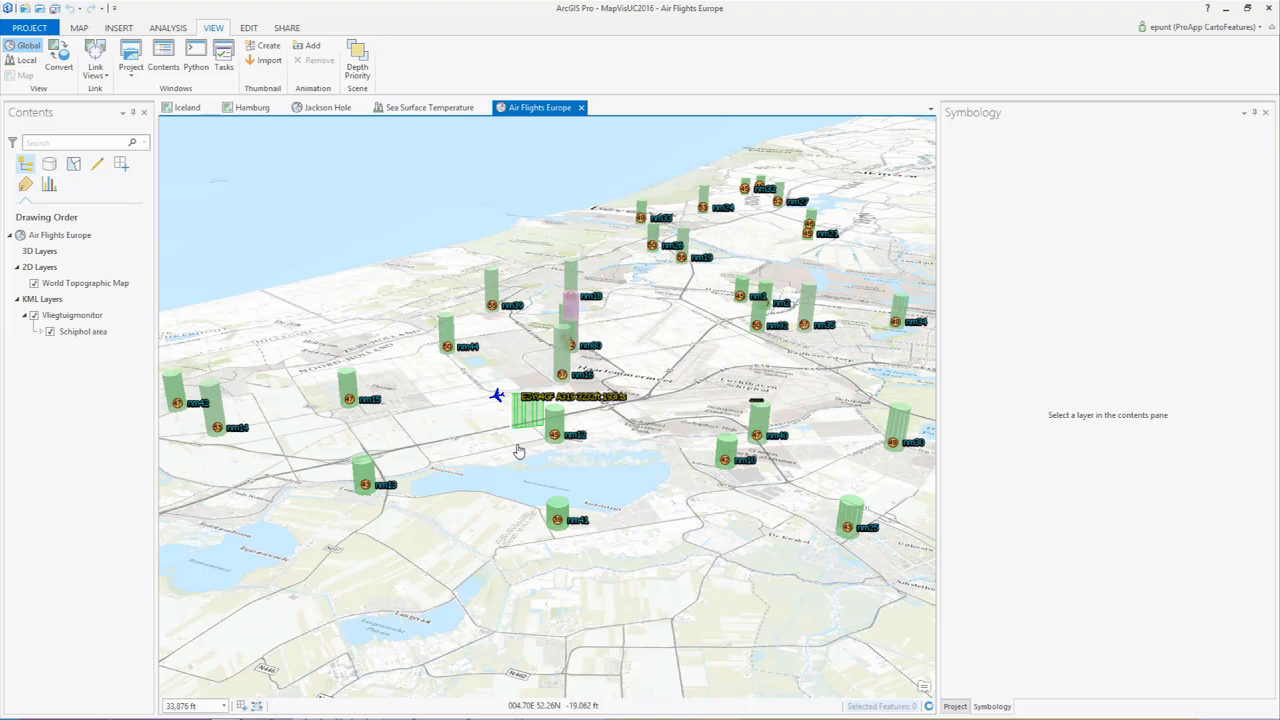
pyautogui.scroll(1, 515, 451)
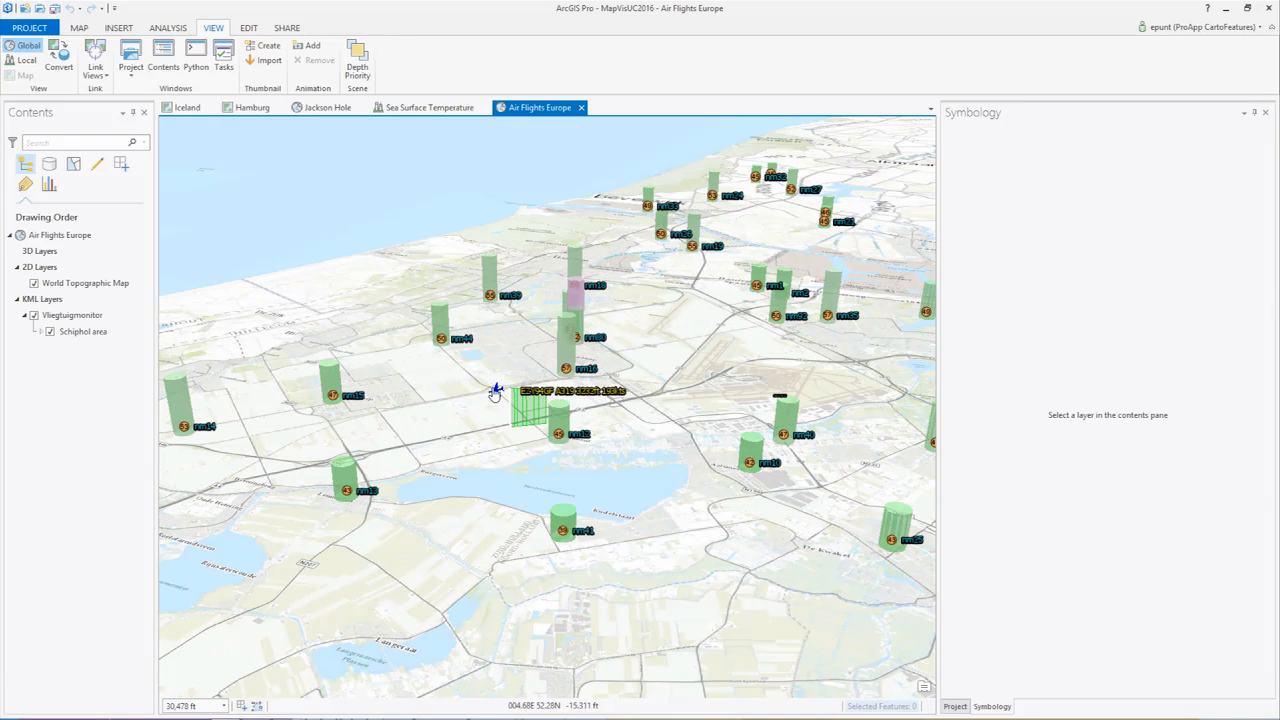
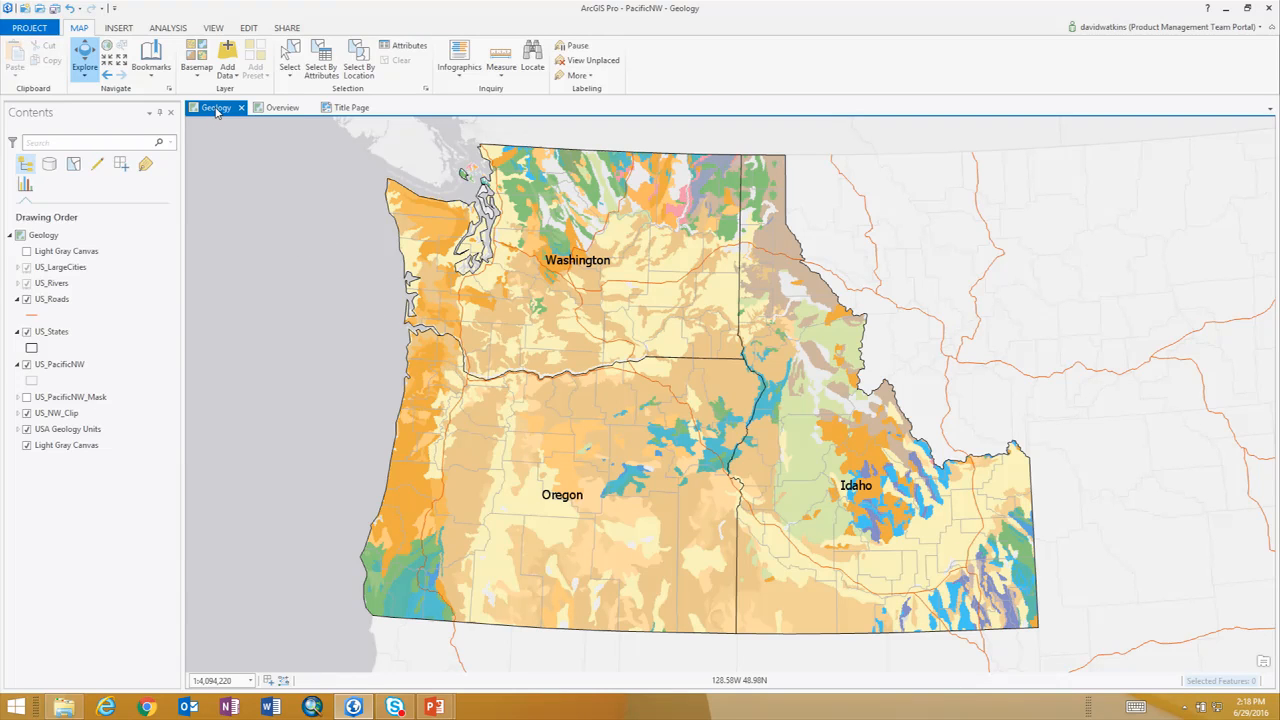
# - Review the Overview map and the Title Page layout of the PacificNW project, and return to the Geology map
pyautogui.click(282, 108)
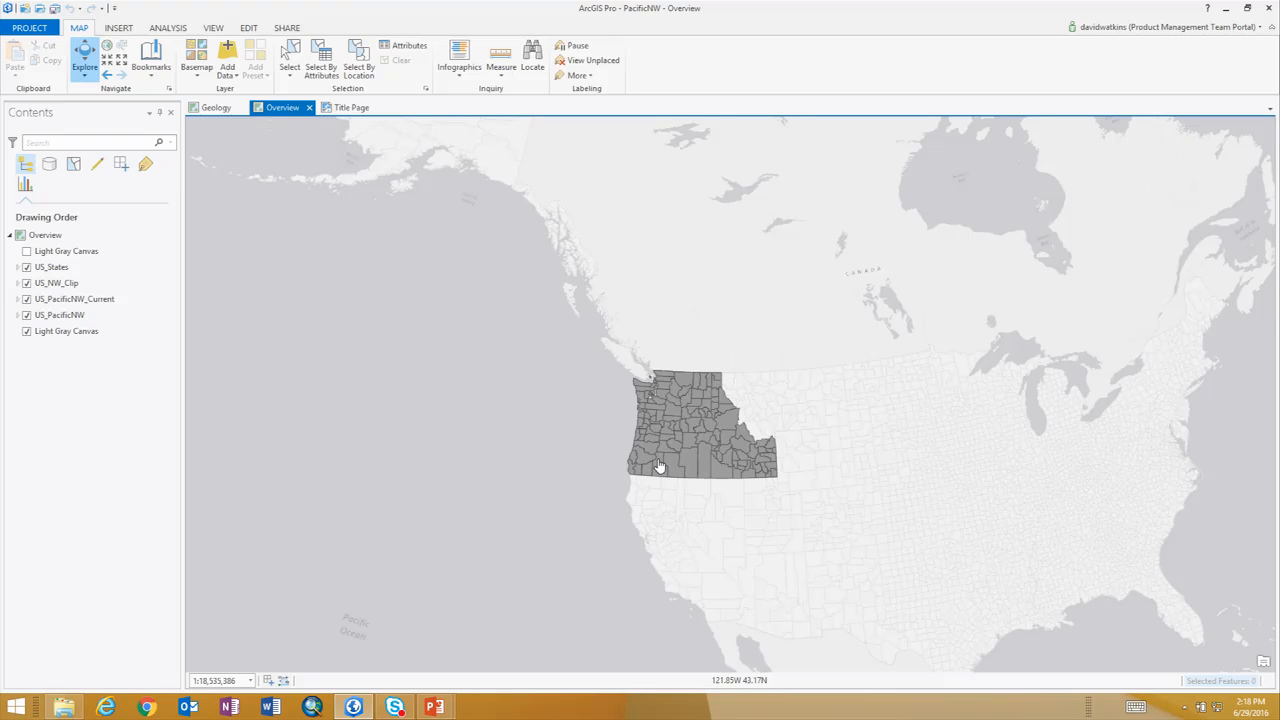
pyautogui.click(350, 108)
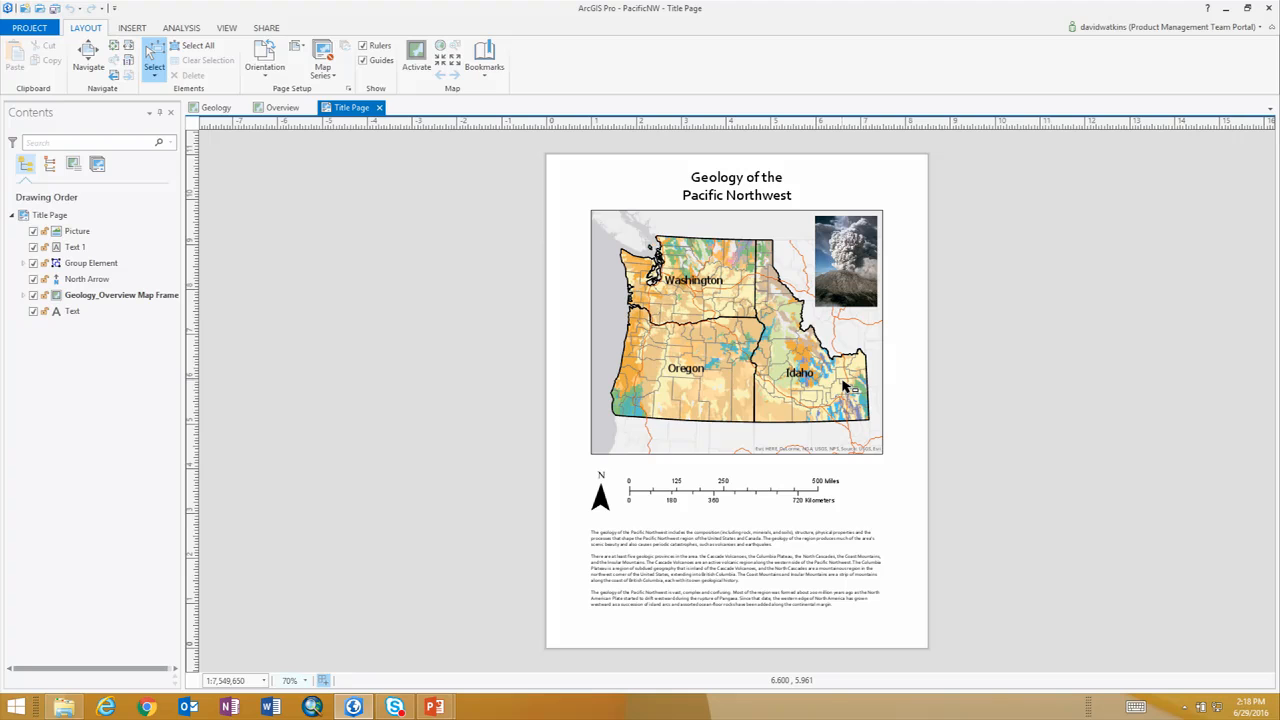
pyautogui.click(218, 108)
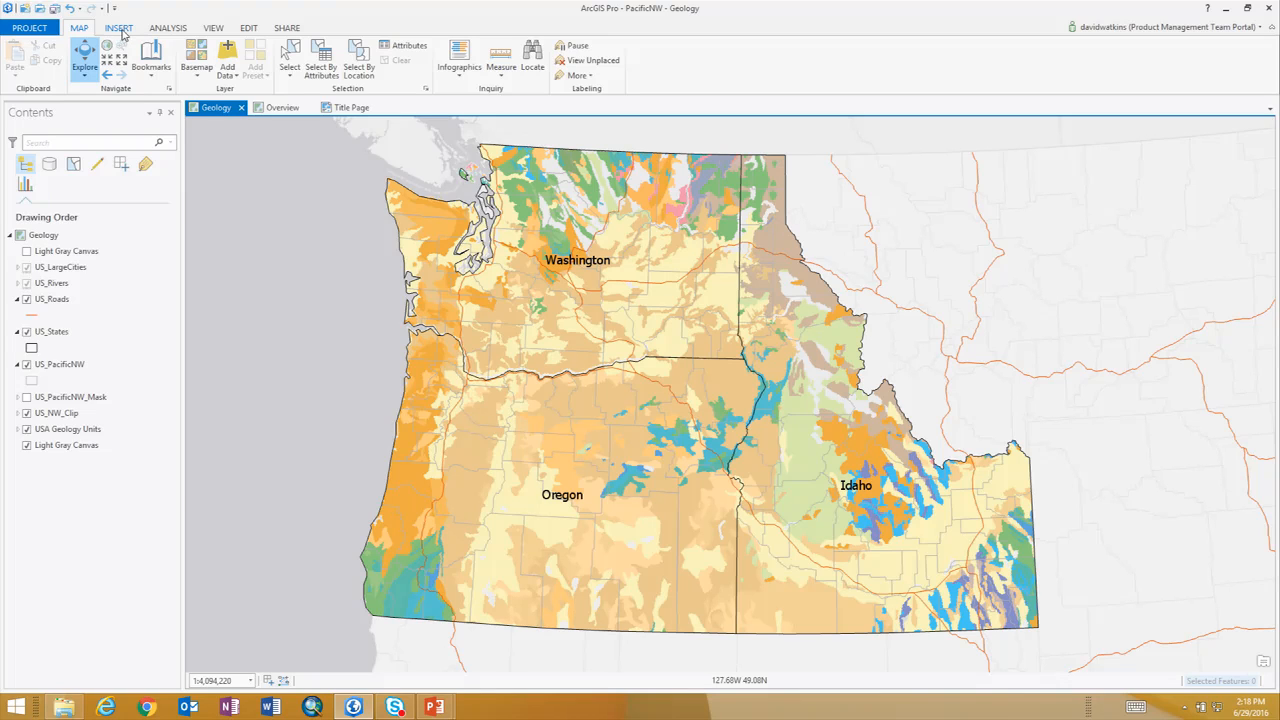
# - Create a new layout with the ANSI landscape Letter page size, 8.5 x 11 inches
pyautogui.click(121, 30)
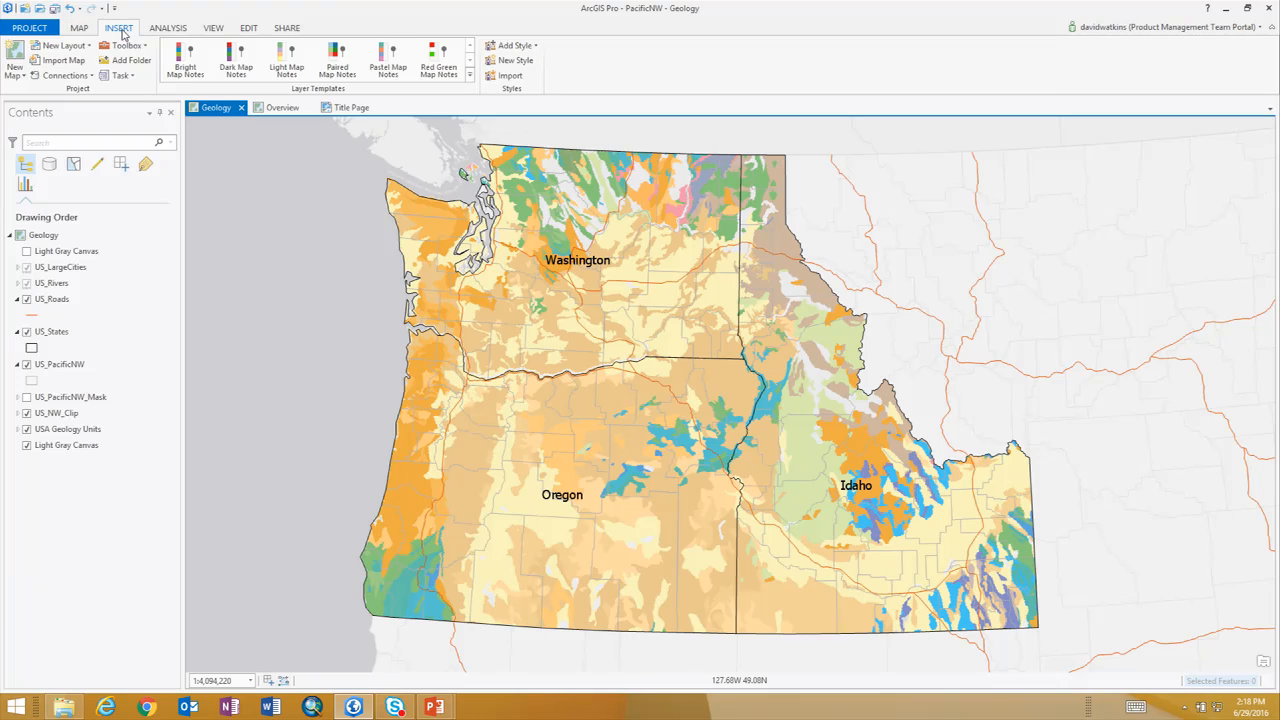
pyautogui.click(89, 47)
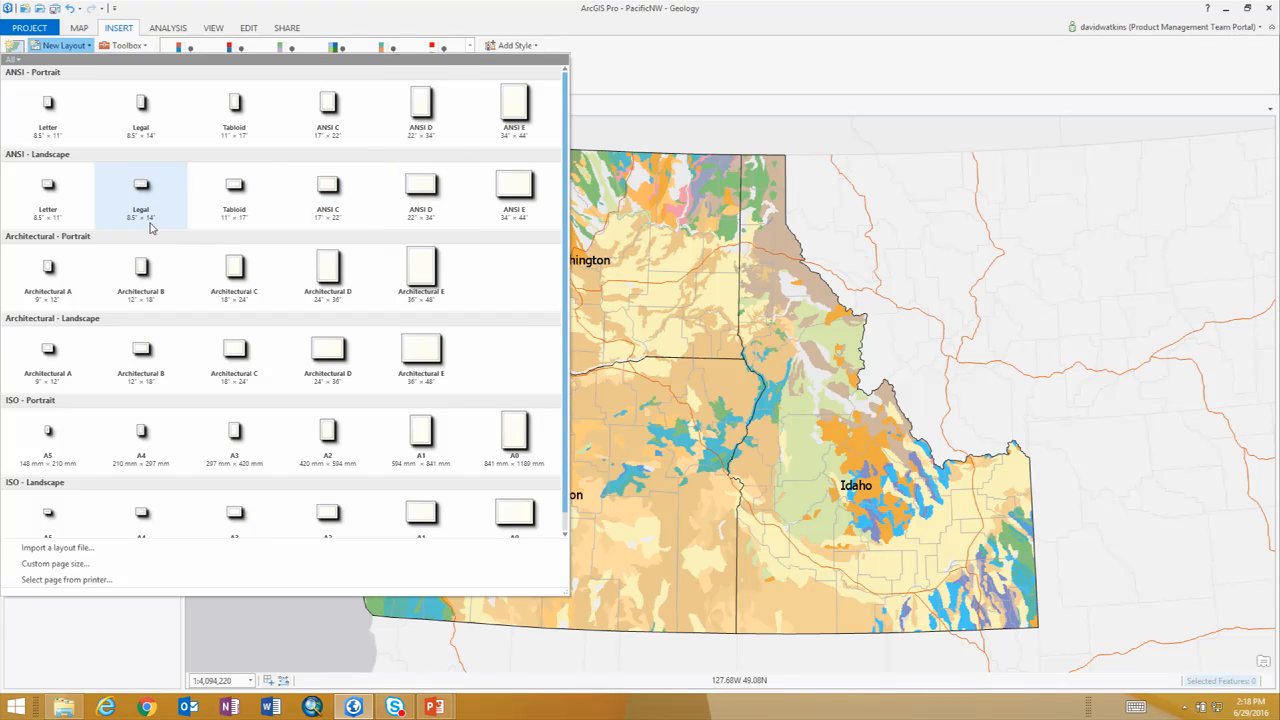
pyautogui.click(55, 196)
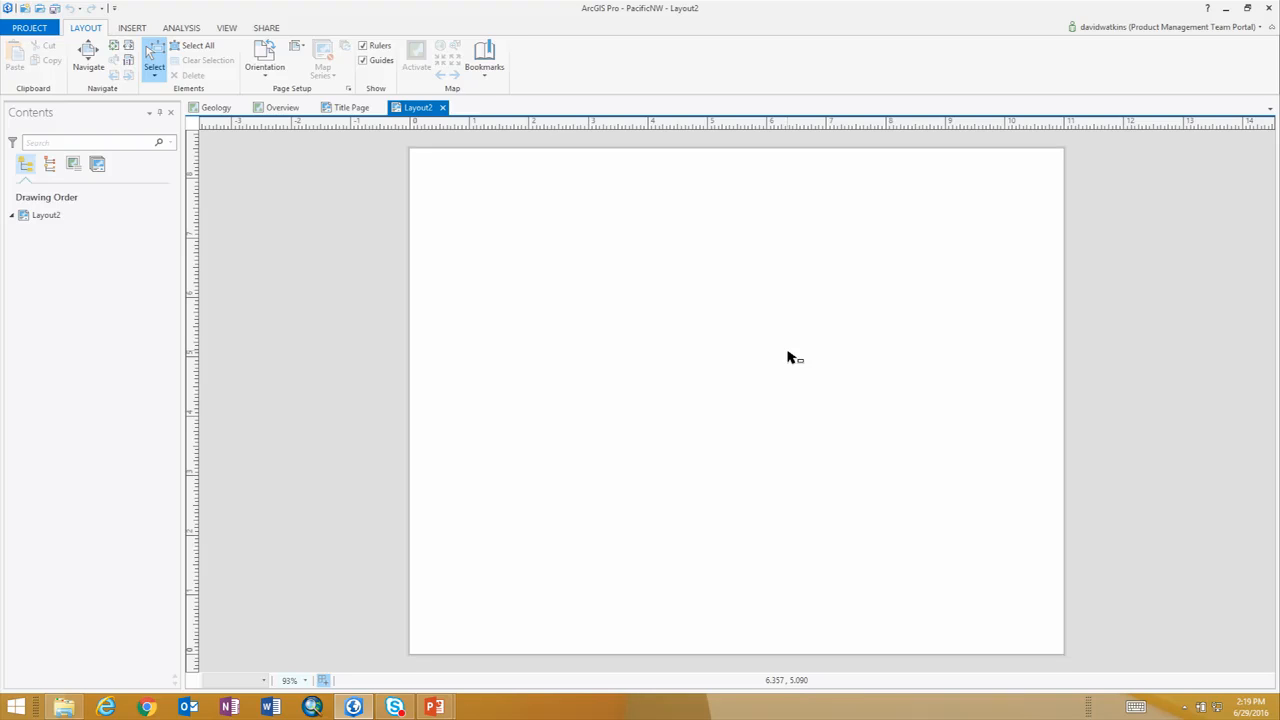
# - Add both horizontal and vertical guides to the layout, offset from the page edges with a 0.5 in margin
pyautogui.rightClick(607, 125)
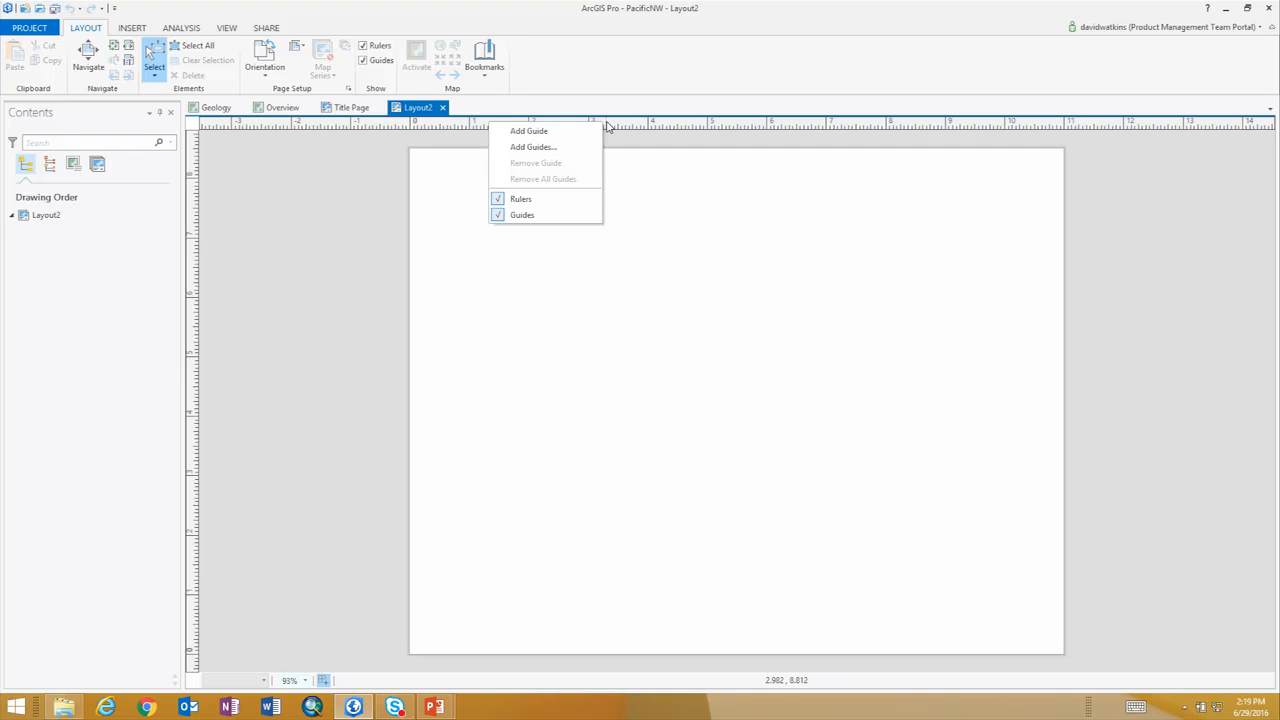
pyautogui.click(548, 150)
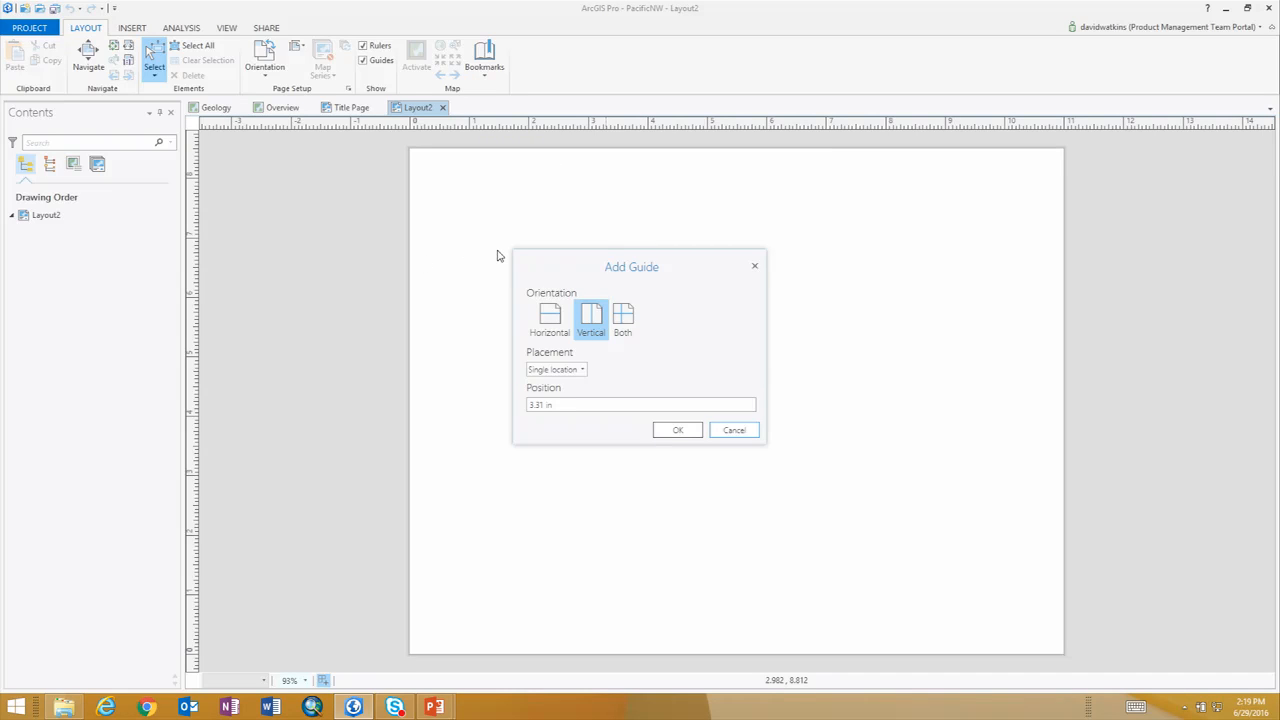
pyautogui.click(625, 320)
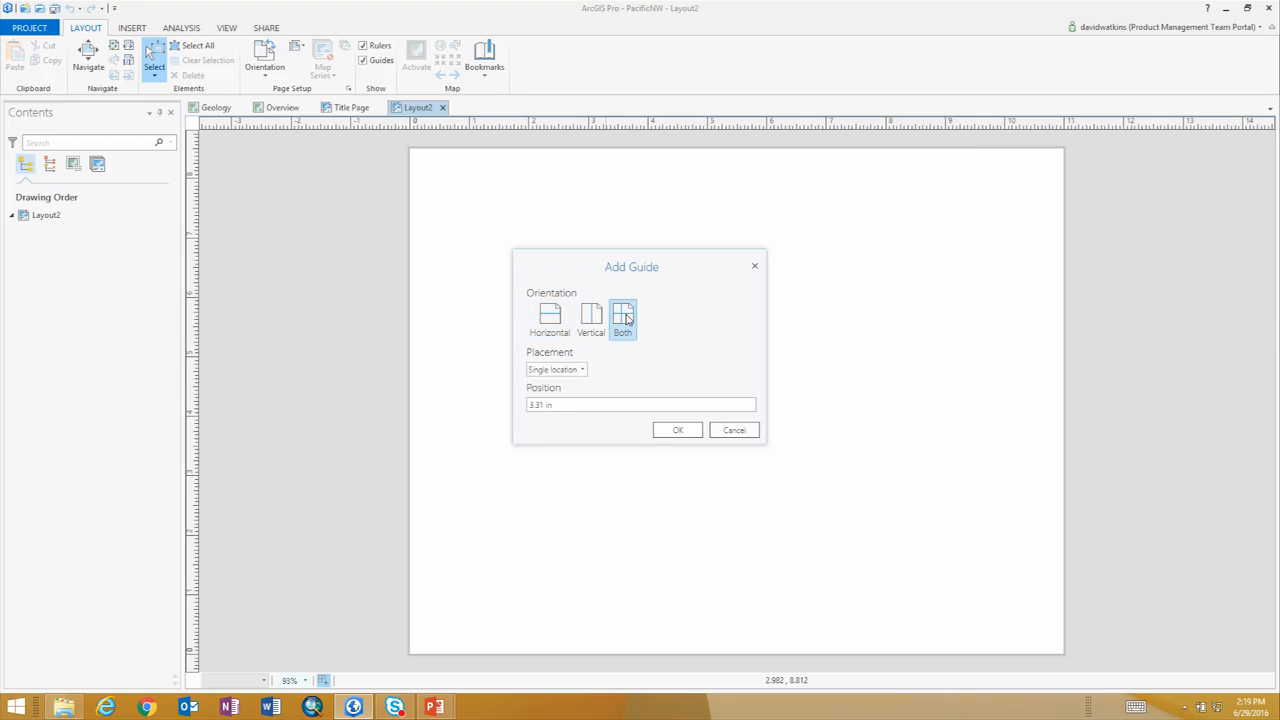
pyautogui.click(580, 370)
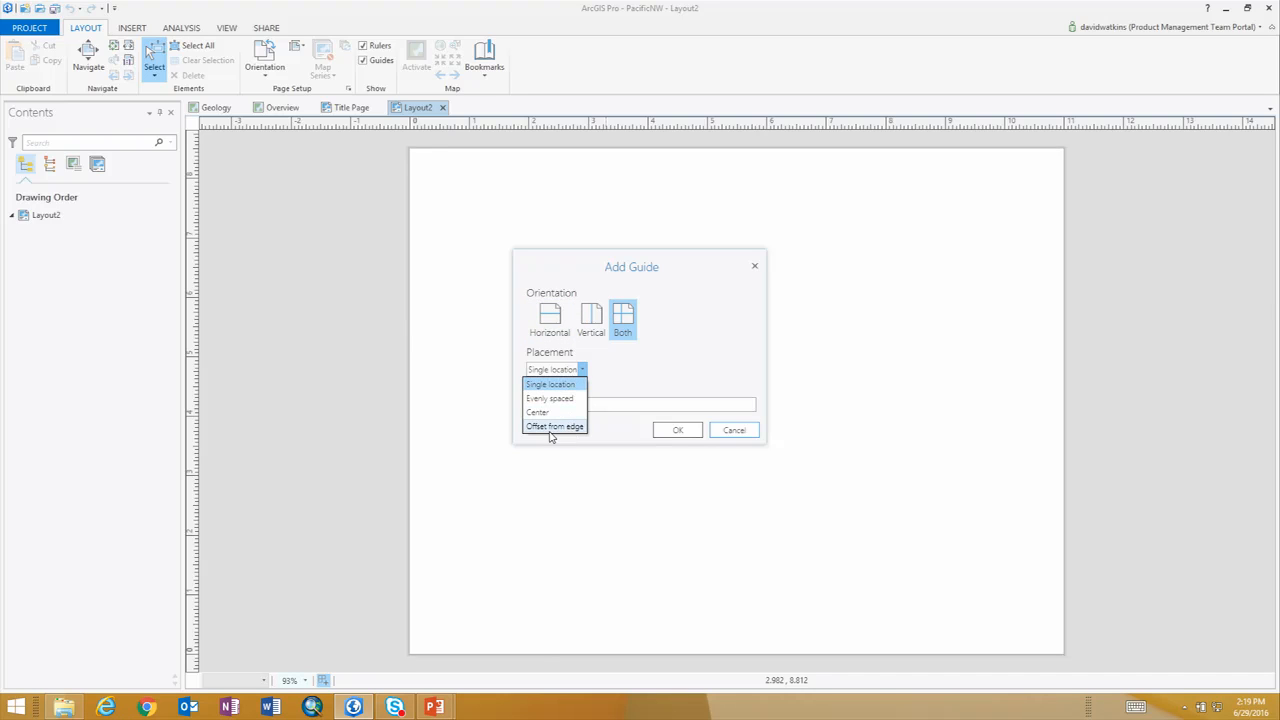
pyautogui.click(548, 428)
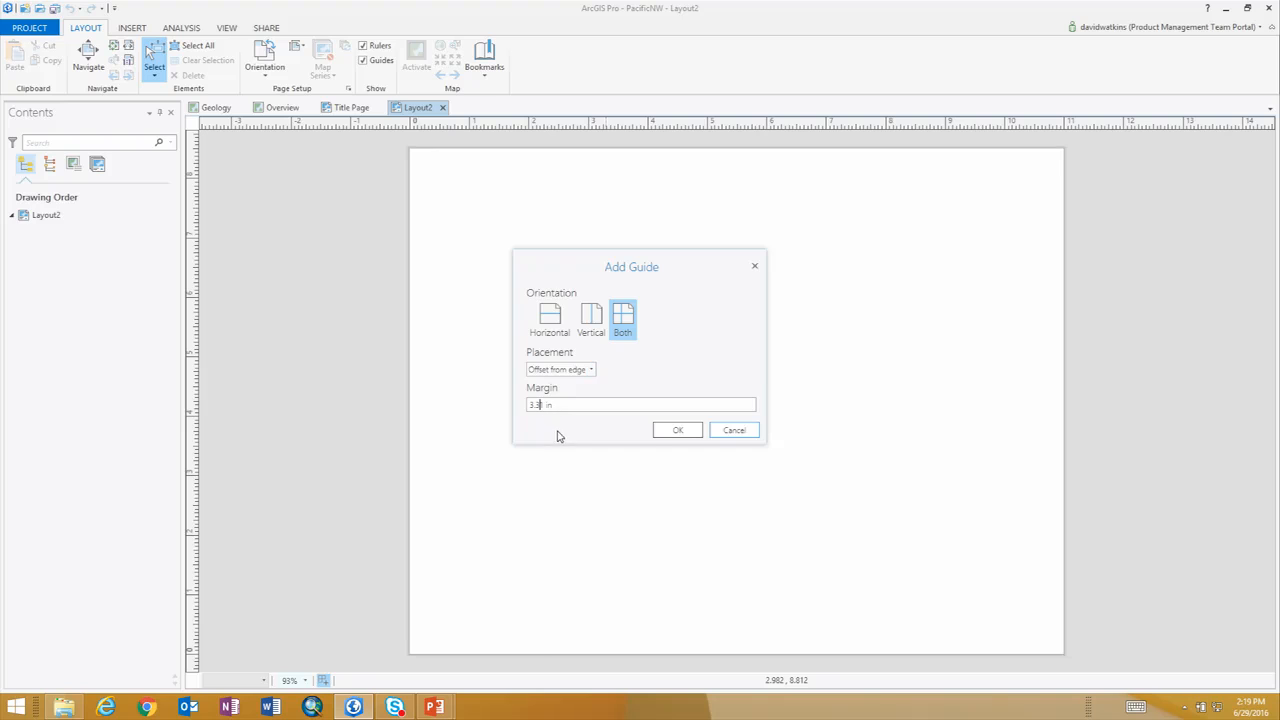
pyautogui.press('BackSpace')
pyautogui.press('BackSpace')
pyautogui.press('BackSpace')
pyautogui.press('BackSpace')
pyautogui.write('3')
pyautogui.click(670, 431)
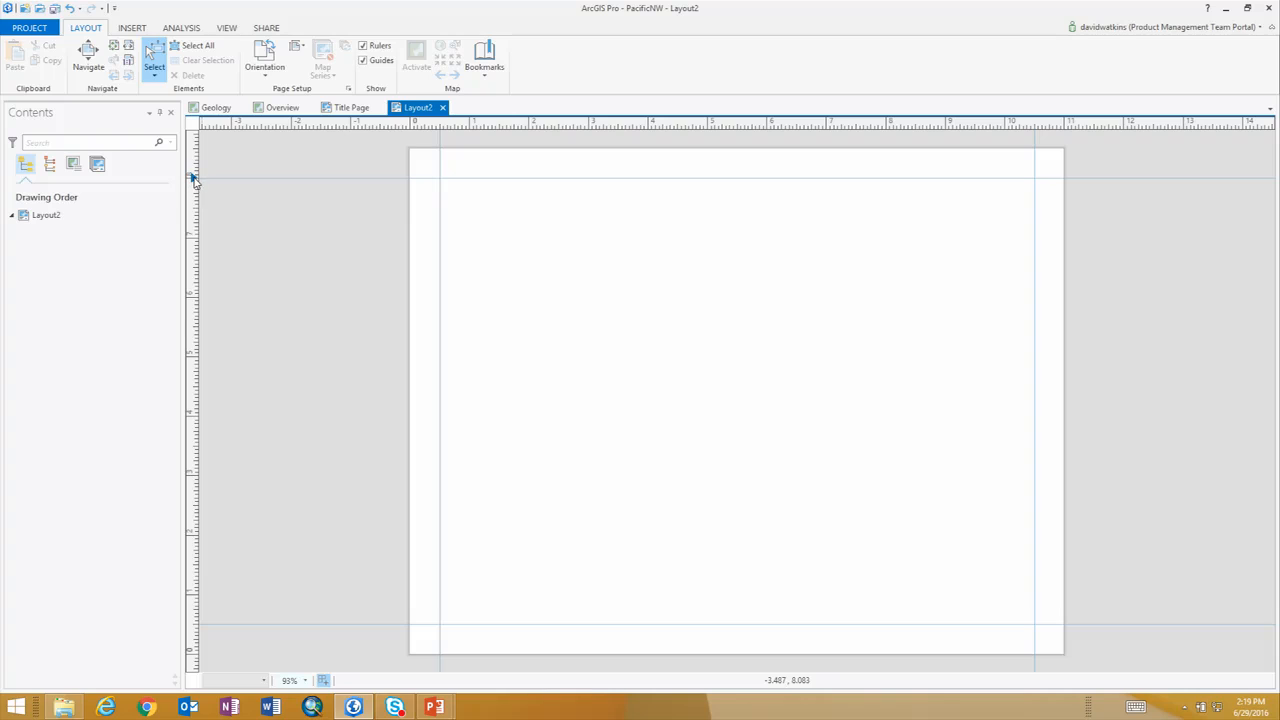
# - Move the upper horizontal guide down to about 7.5 in and add a vertical guide at about 7 in
pyautogui.moveTo(194, 178); pyautogui.dragTo(190, 209)
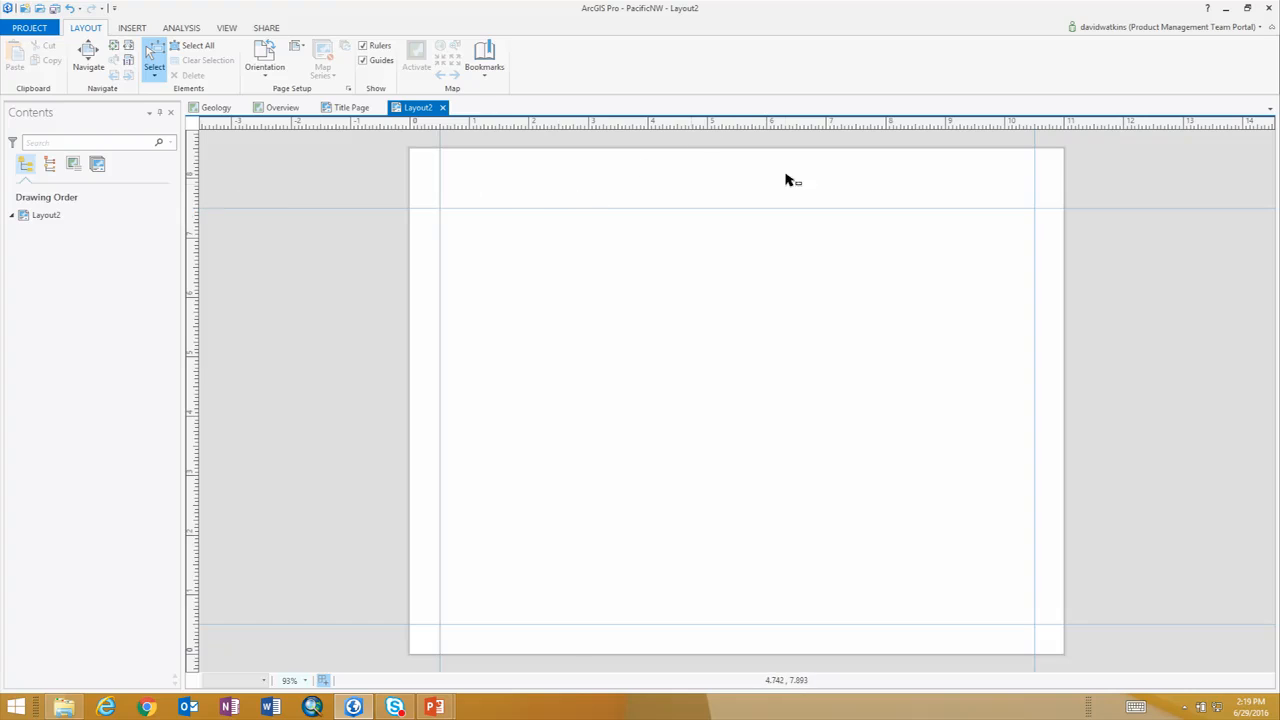
pyautogui.rightClick(826, 130)
pyautogui.click(817, 135)
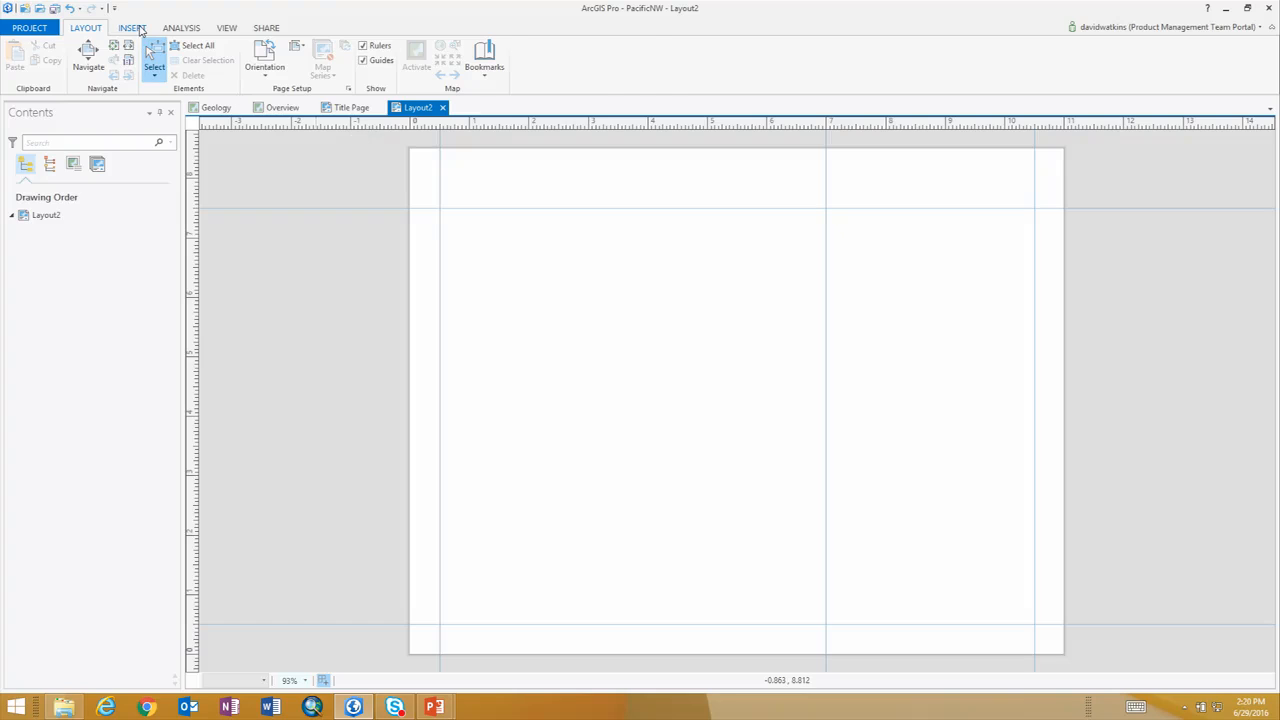
# - Insert a Geology map frame using the Pacific Northwest bookmark and resize it to span the 0.5 in to 7 in guides beneath the upper guide
pyautogui.click(134, 28)
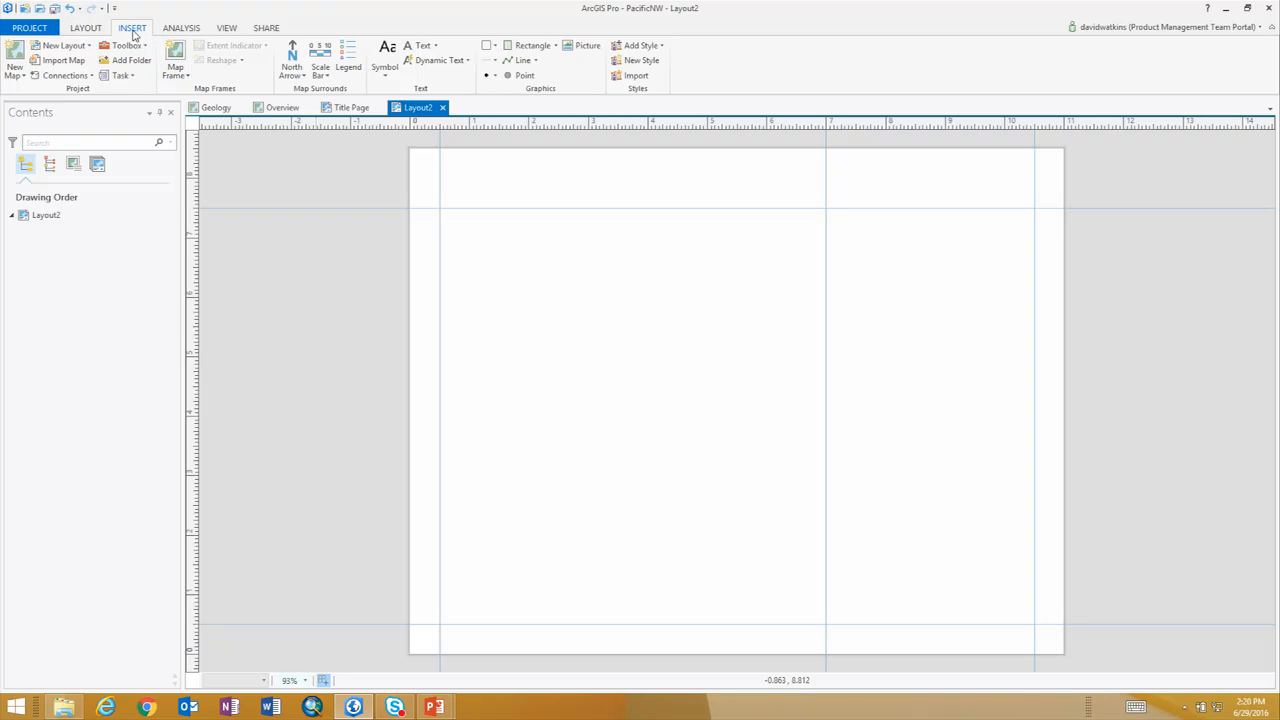
pyautogui.click(185, 77)
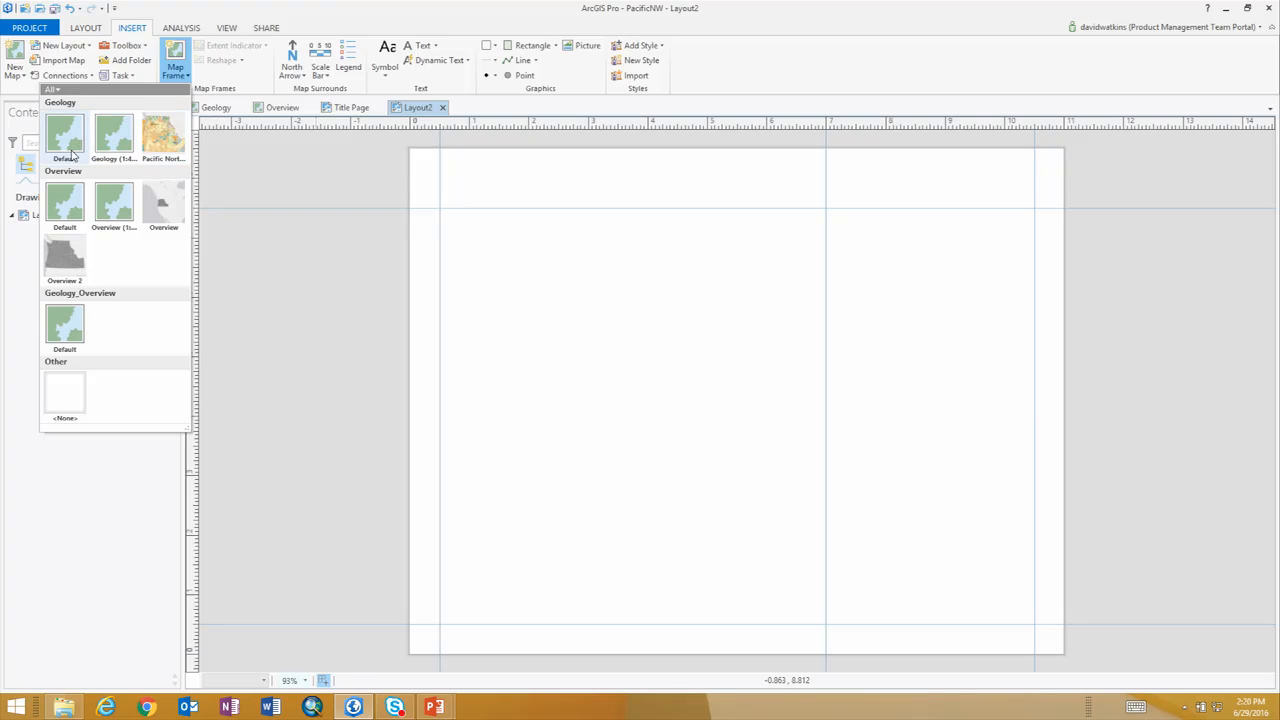
pyautogui.click(165, 135)
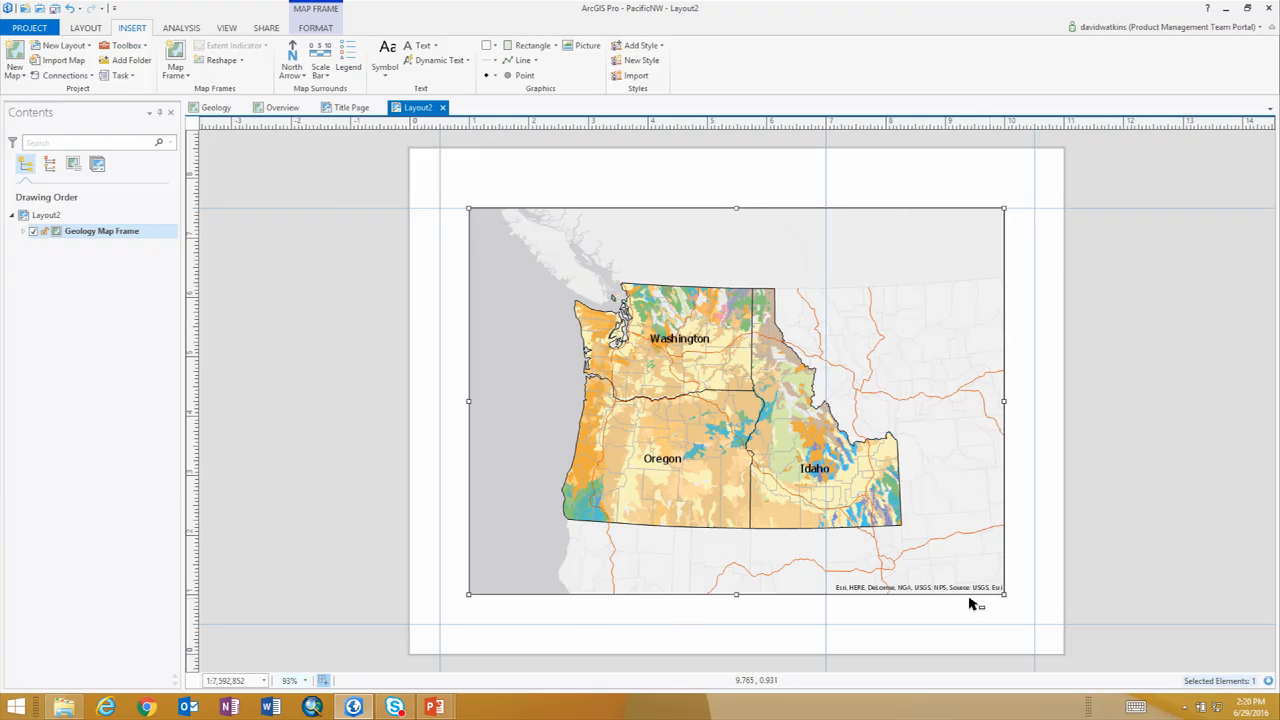
pyautogui.moveTo(1003, 594); pyautogui.dragTo(826, 556)
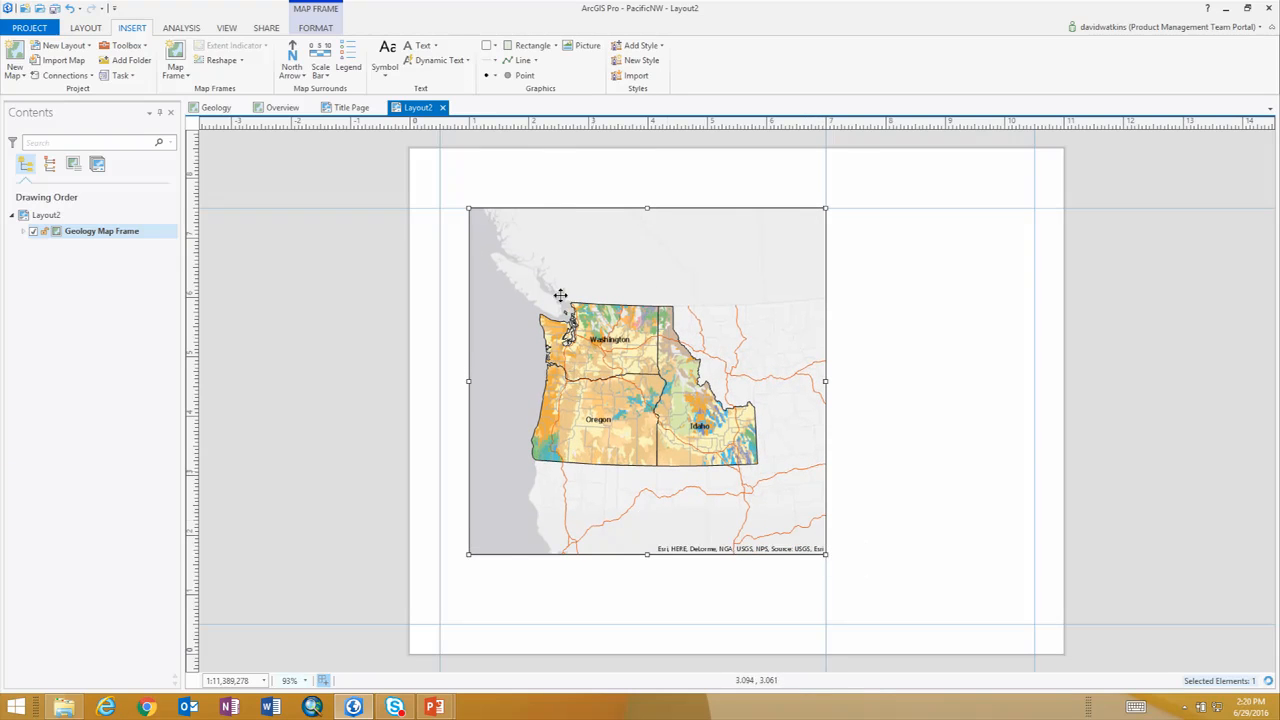
pyautogui.moveTo(468, 208); pyautogui.dragTo(440, 204)
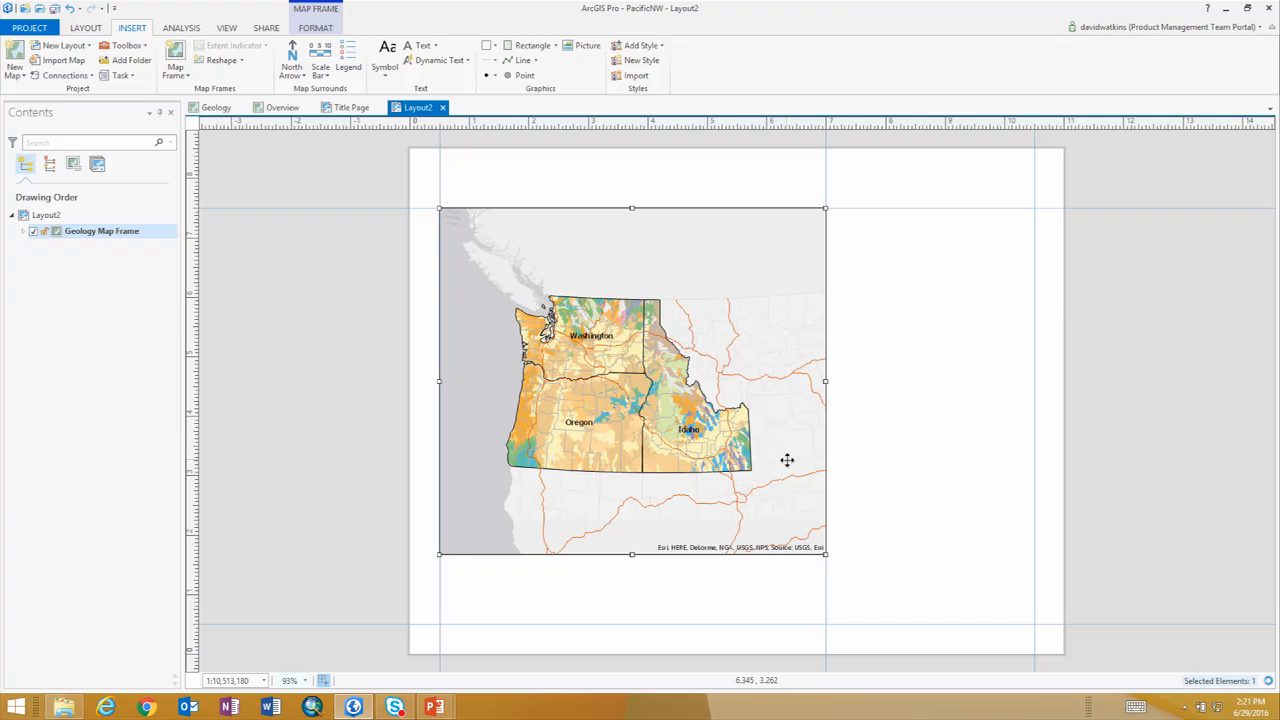
# - Insert a map frame from the Overview 2 bookmark and fit it, about 3 in wide, into the lower-right corner of the guides
pyautogui.click(176, 70)
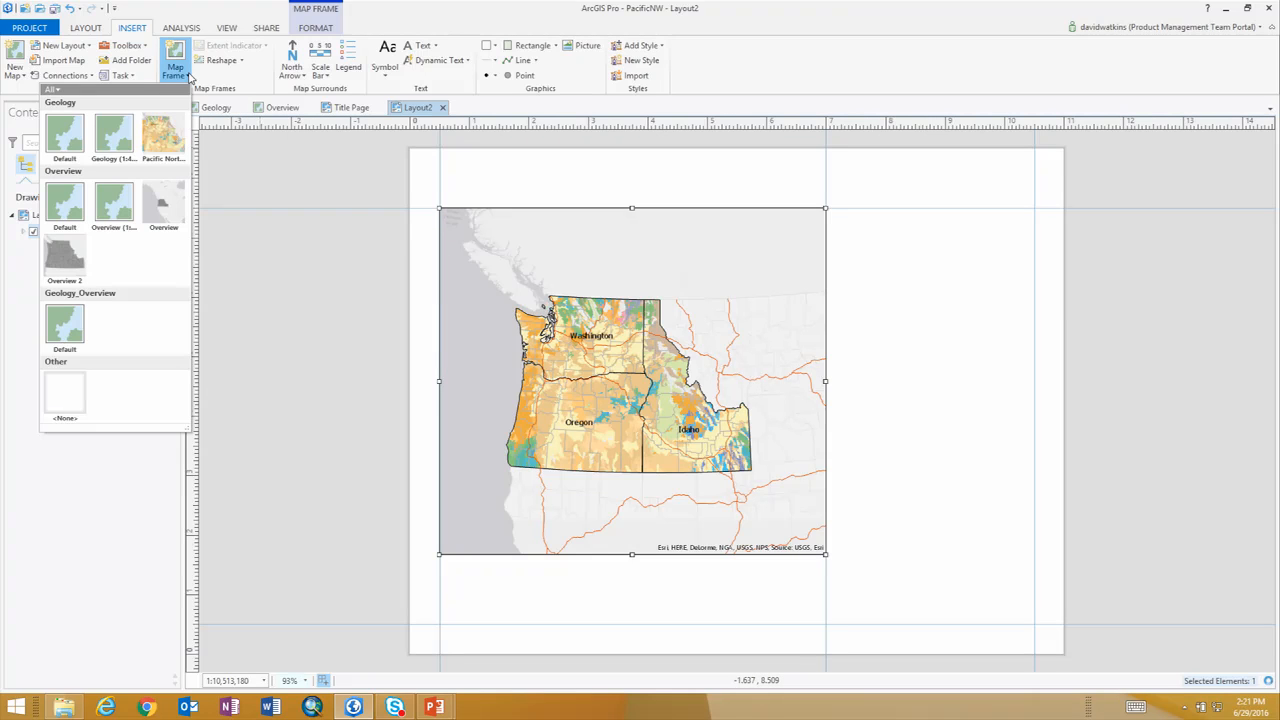
pyautogui.click(70, 258)
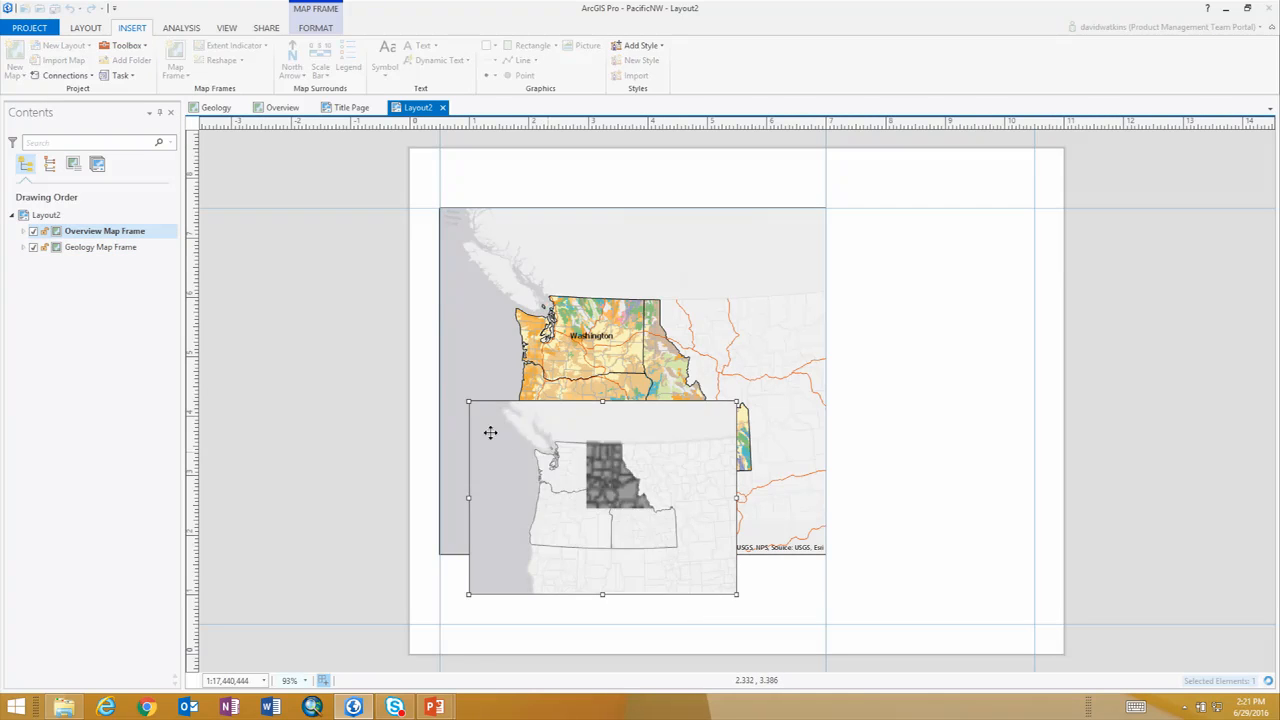
pyautogui.moveTo(481, 420); pyautogui.dragTo(856, 485)
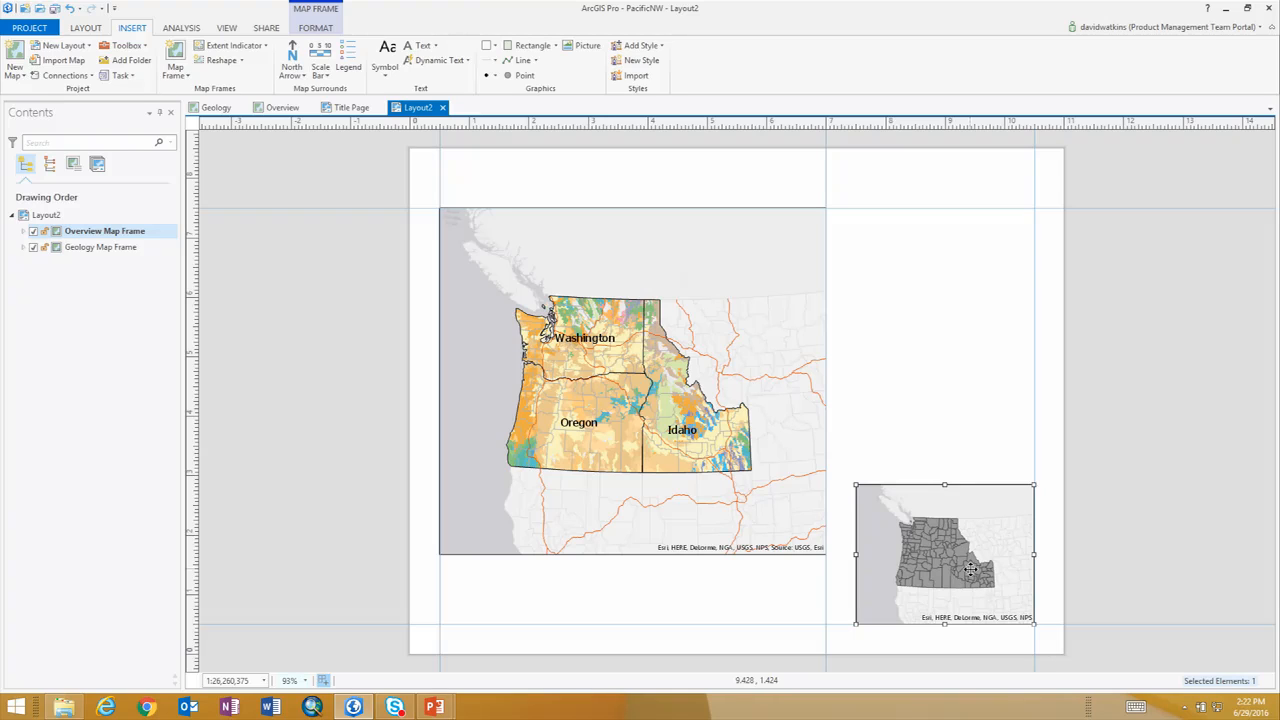
# - Activate the overview map frame, enlarge and recentre its map so the three states fill the frame, and close the activation
pyautogui.rightClick(933, 517)
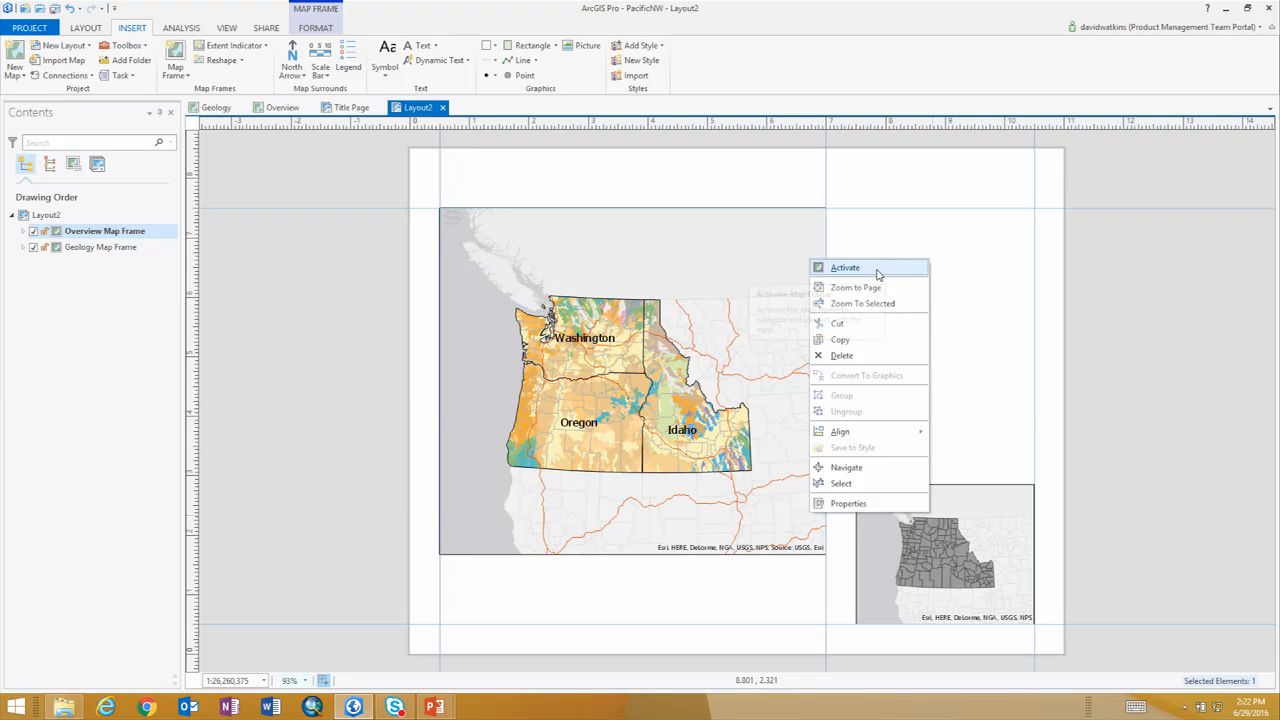
pyautogui.click(878, 275)
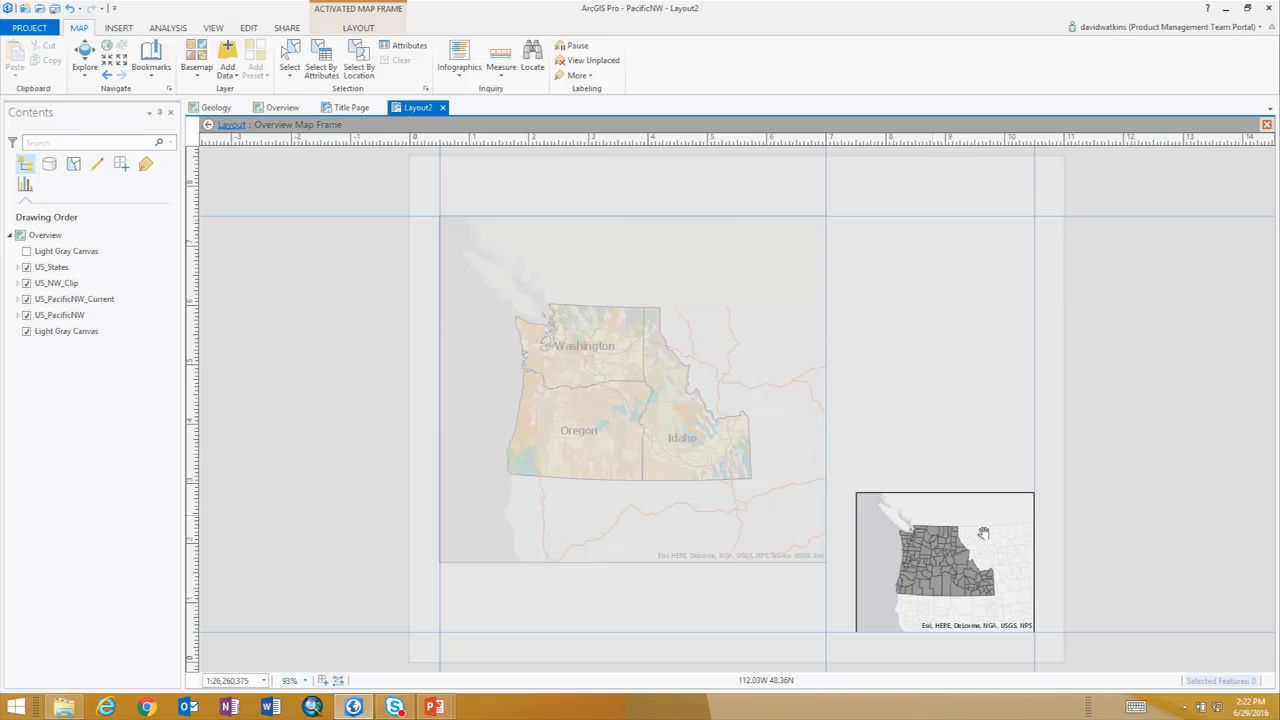
pyautogui.scroll(3, 941, 567)
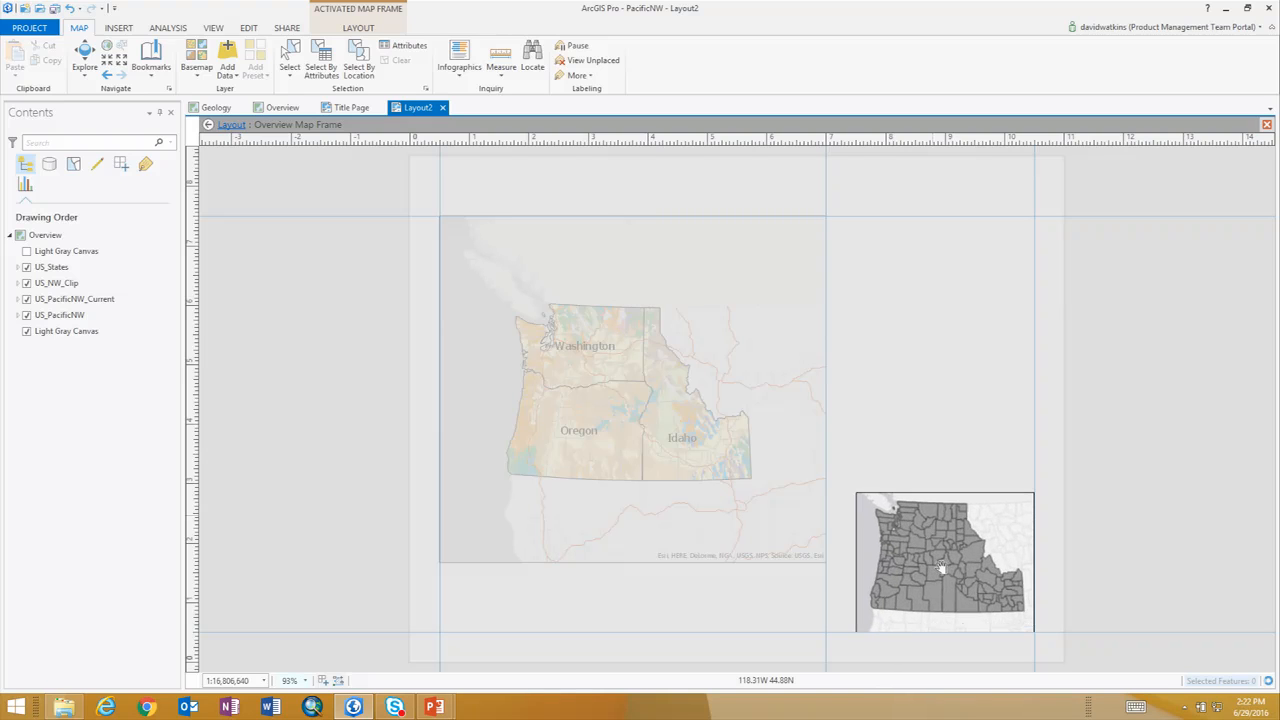
pyautogui.moveTo(935, 566); pyautogui.dragTo(937, 571)
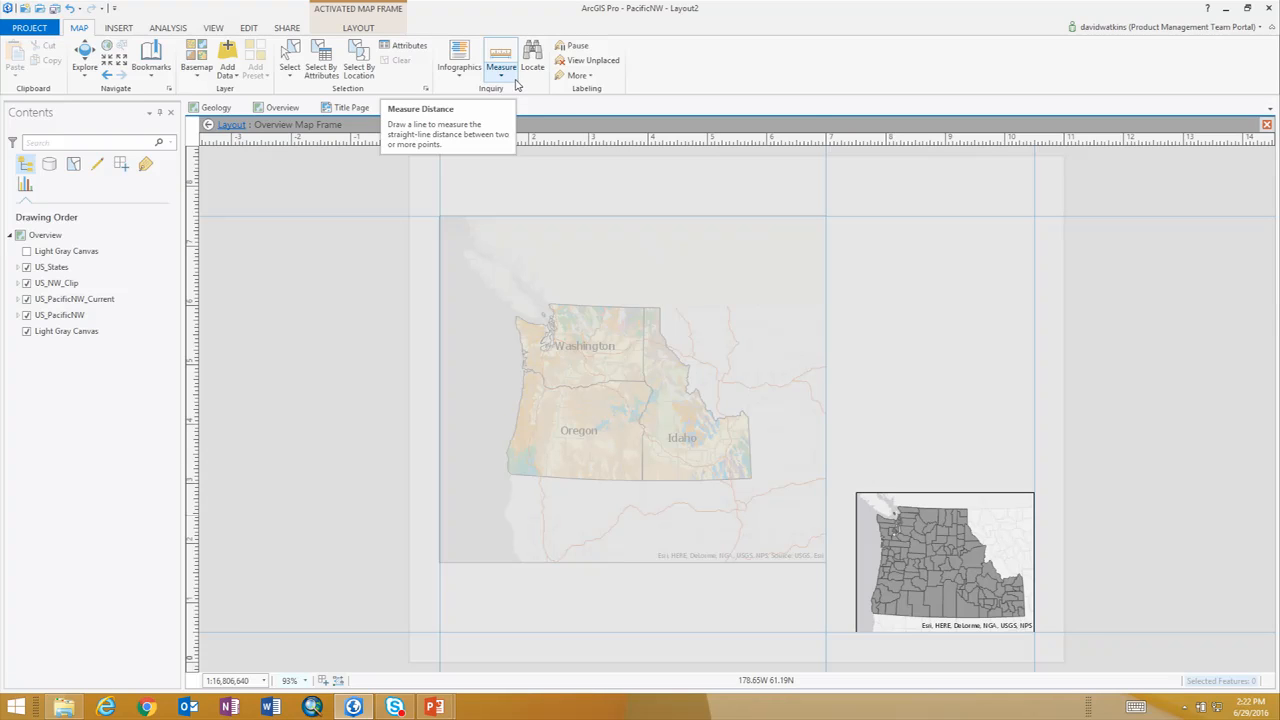
pyautogui.click(1265, 126)
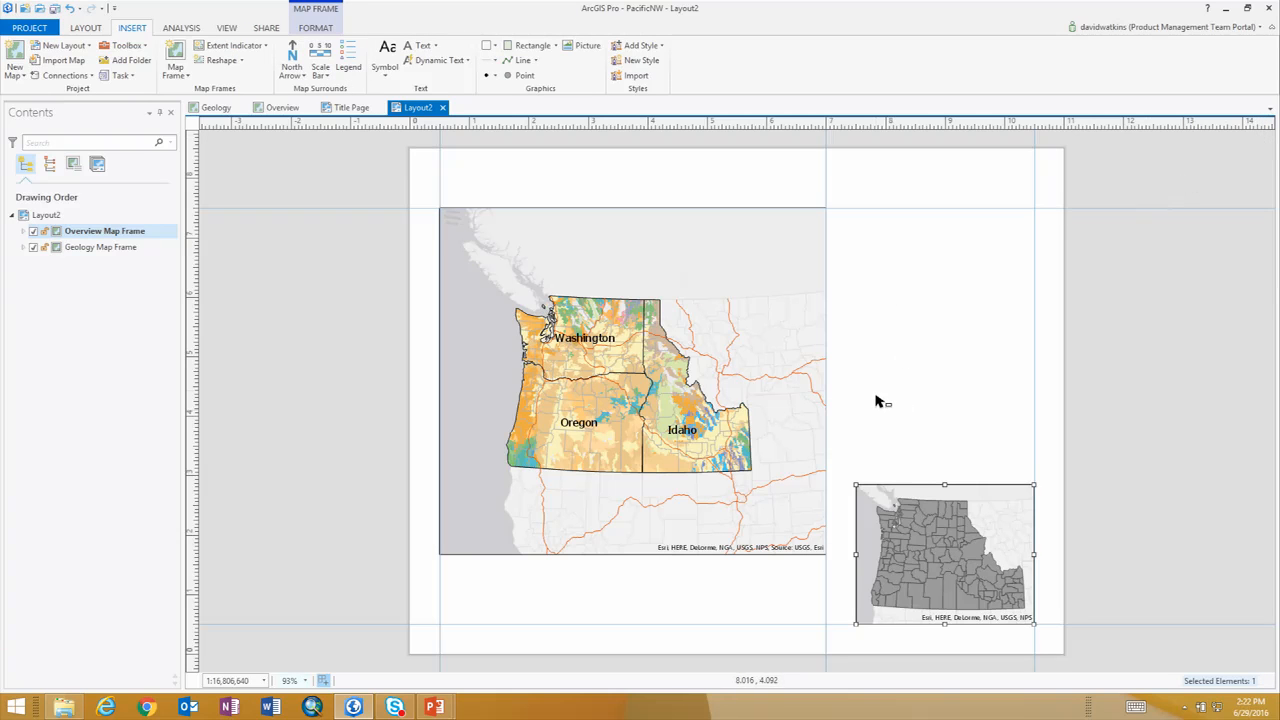
# - Insert the ArcGIS North 1 arrow for the Geology map frame and place it just below the frame's lower-left corner
pyautogui.scroll(2, 871, 416)
pyautogui.scroll(-3, 871, 416)
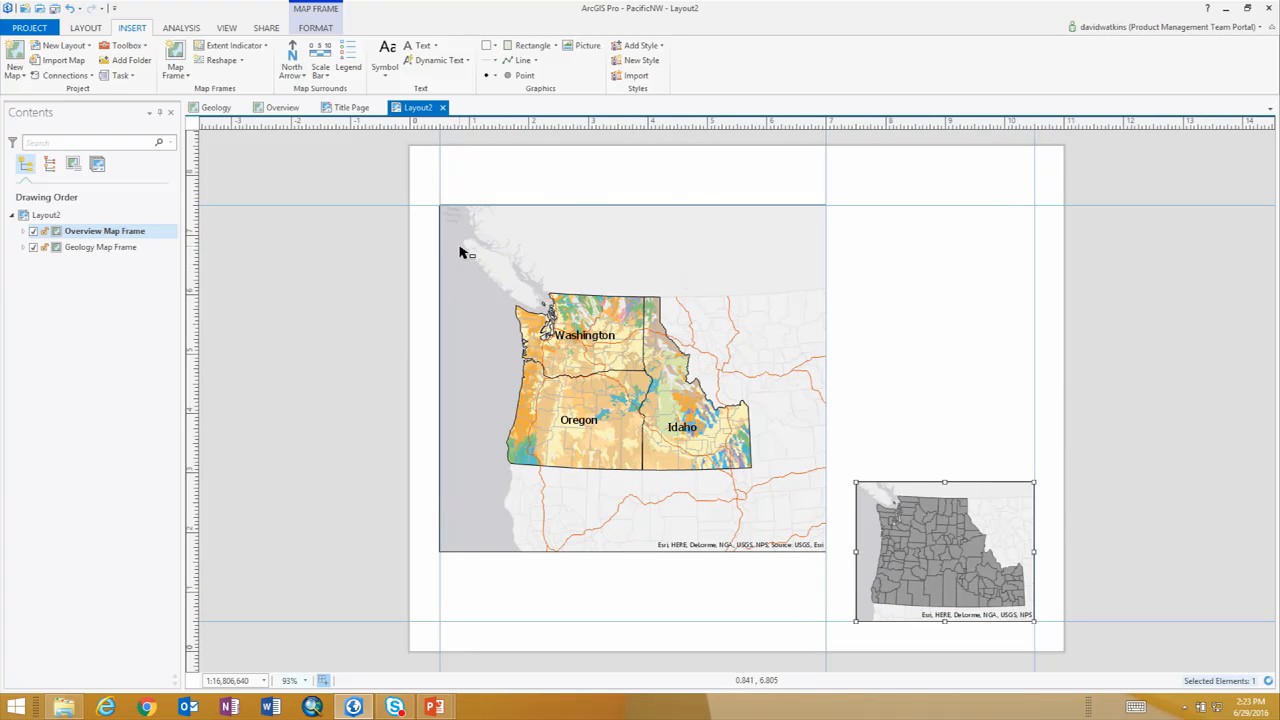
pyautogui.click(772, 578)
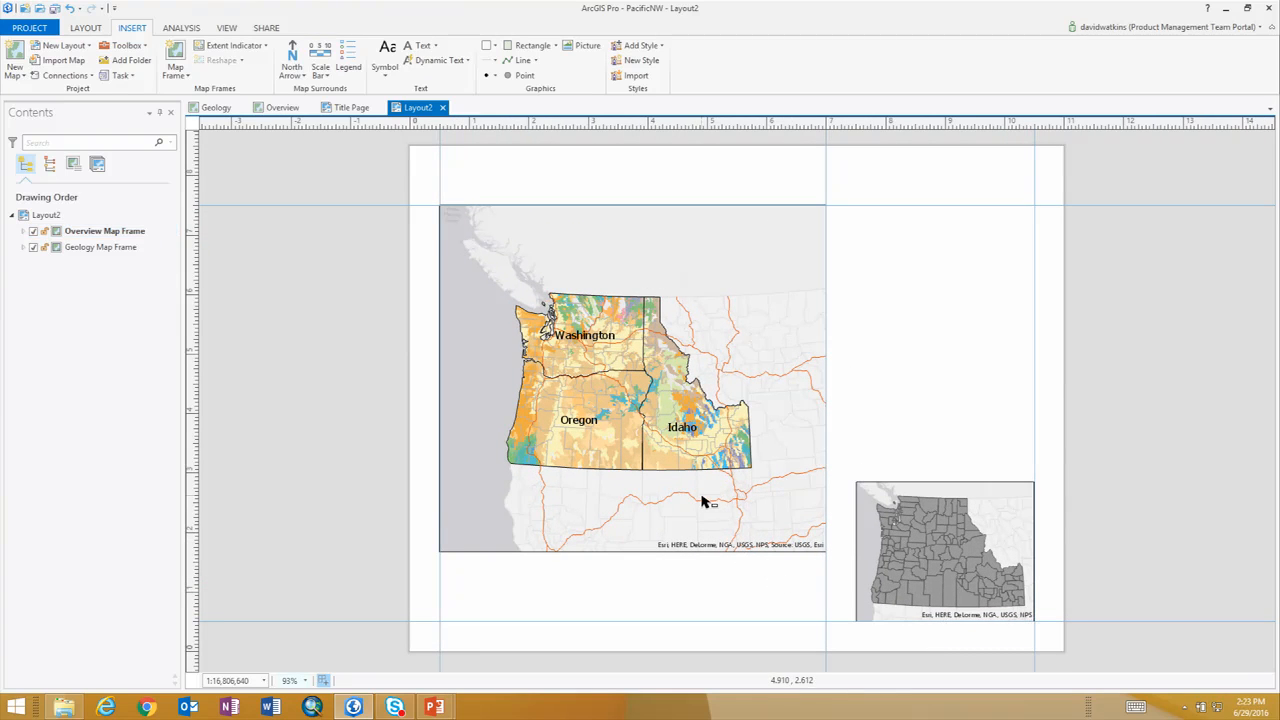
pyautogui.click(704, 502)
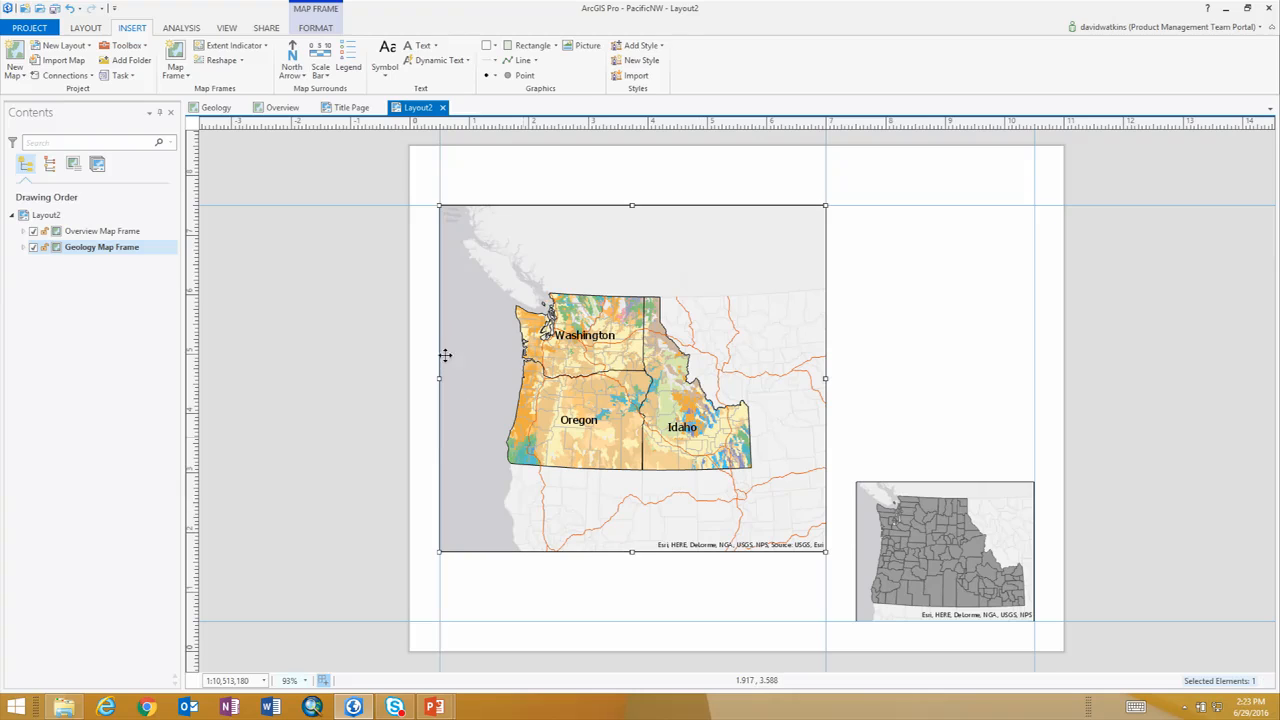
pyautogui.click(300, 76)
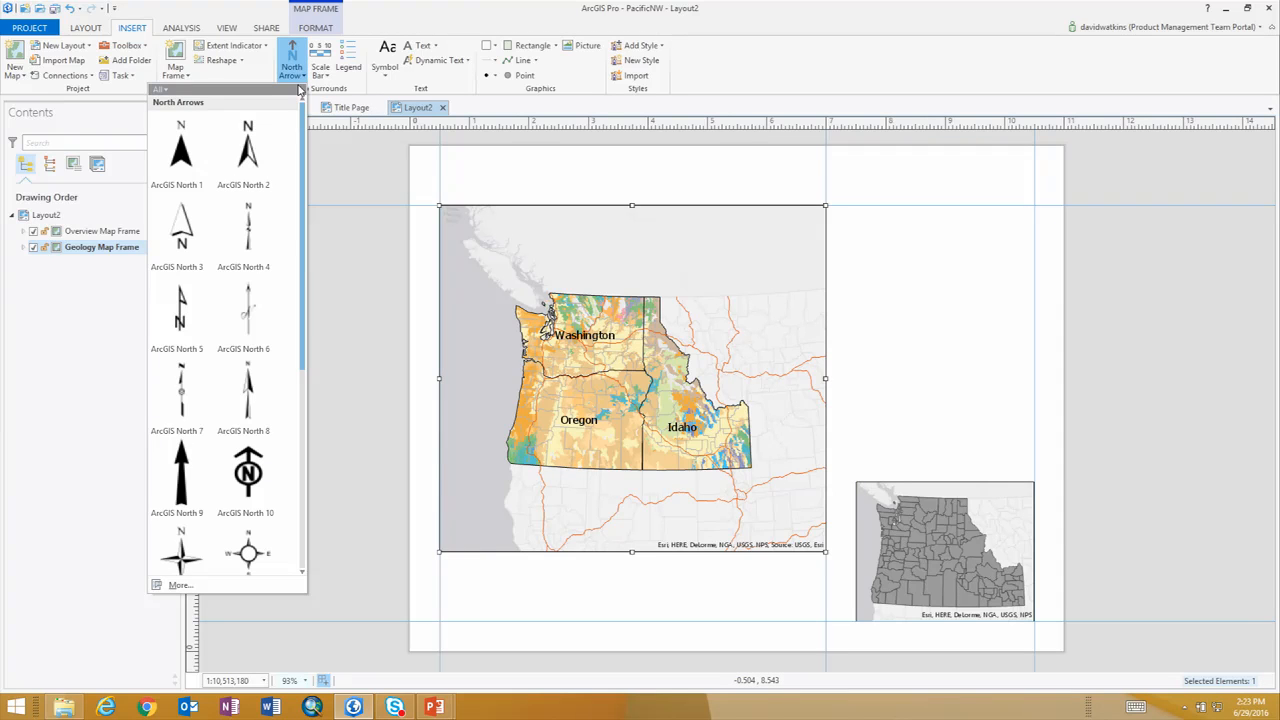
pyautogui.click(192, 158)
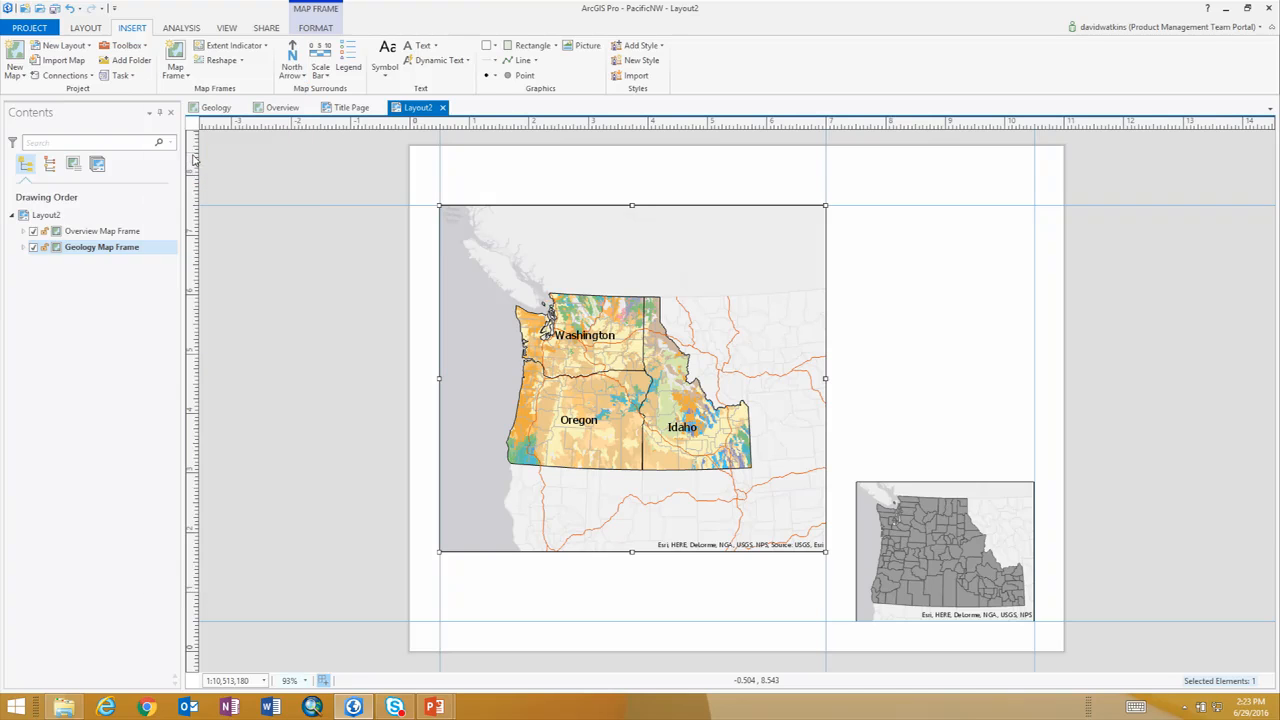
pyautogui.click(735, 403)
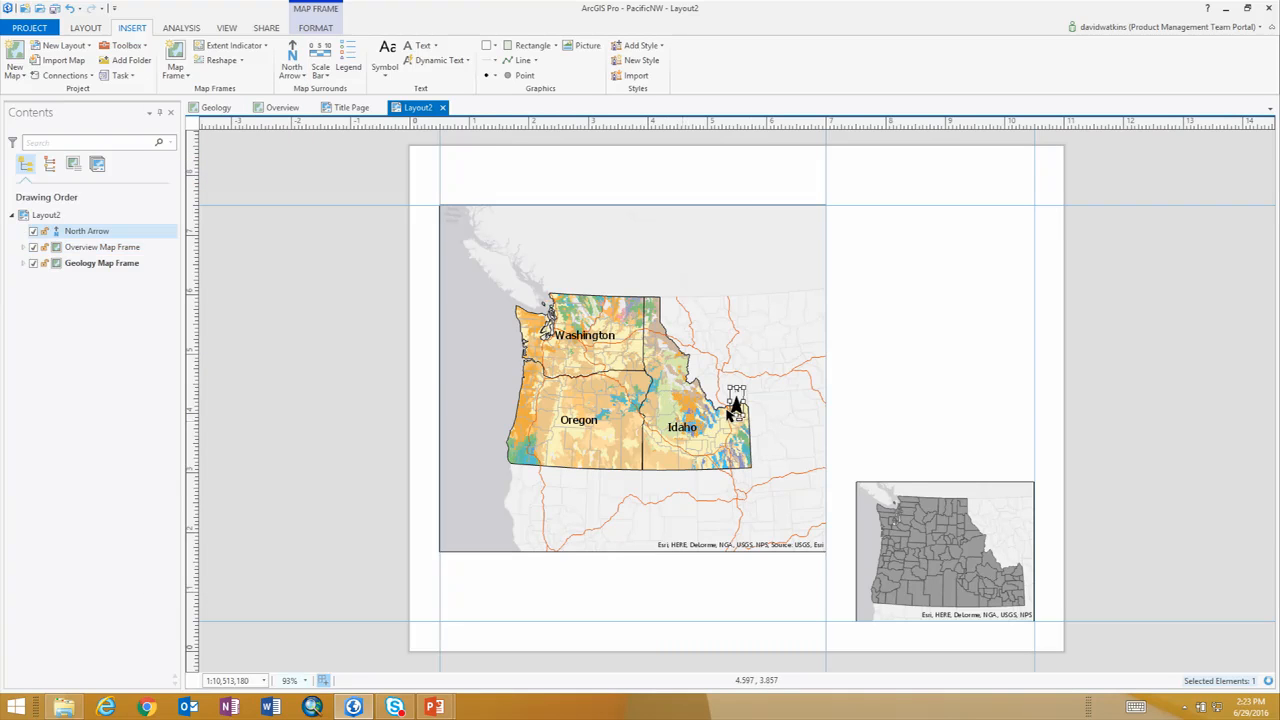
pyautogui.moveTo(735, 410); pyautogui.dragTo(449, 592)
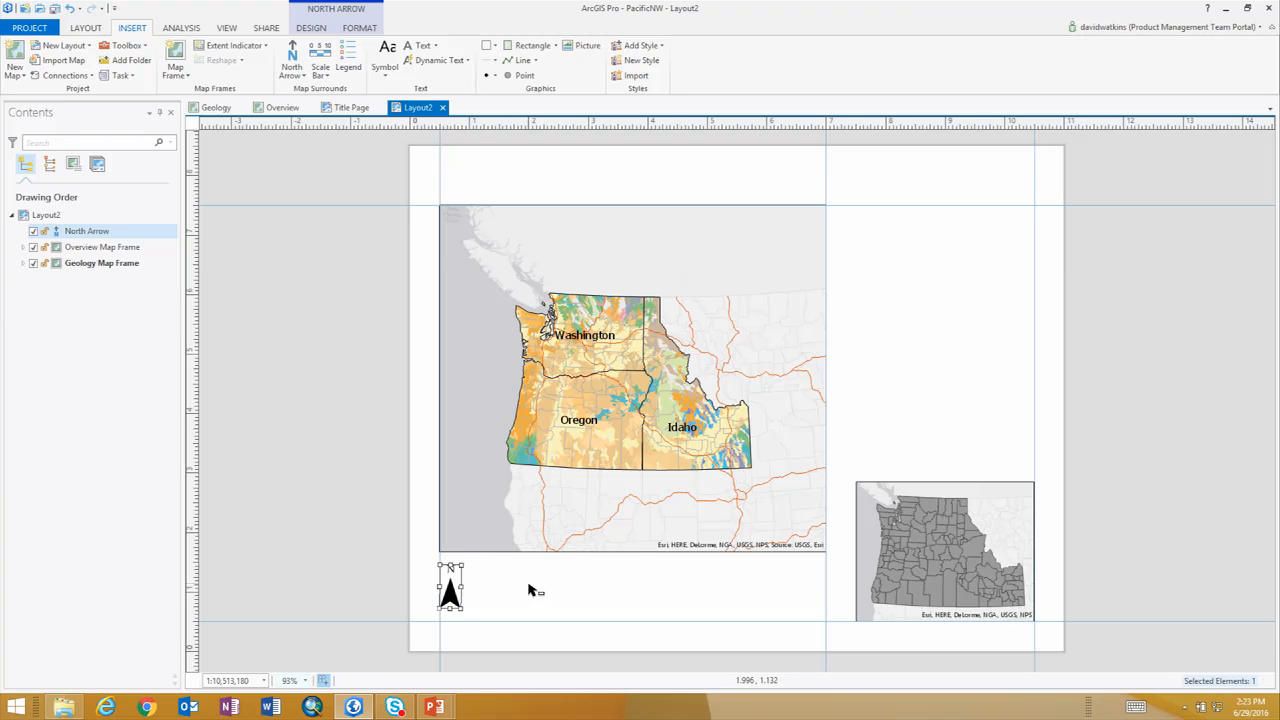
# - Insert an imperial Scale Line 1 scale bar and position it below the Geology map frame, beside the north arrow
pyautogui.click(328, 76)
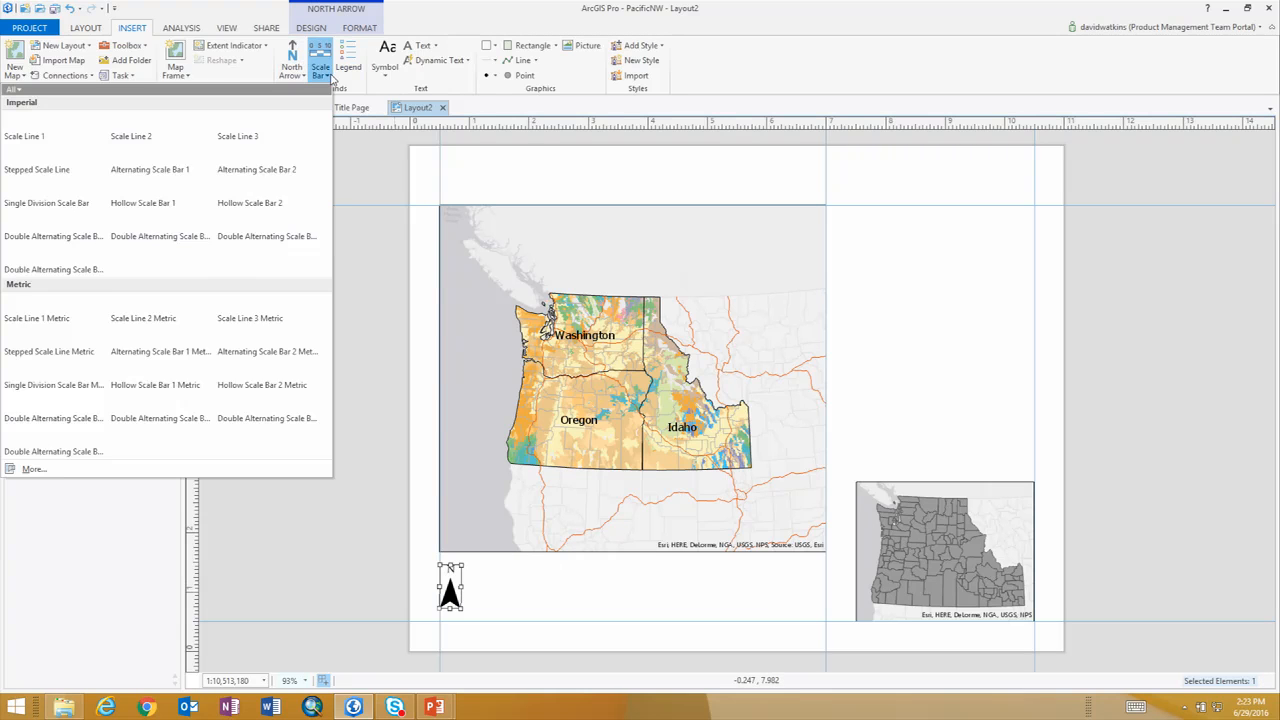
pyautogui.click(56, 126)
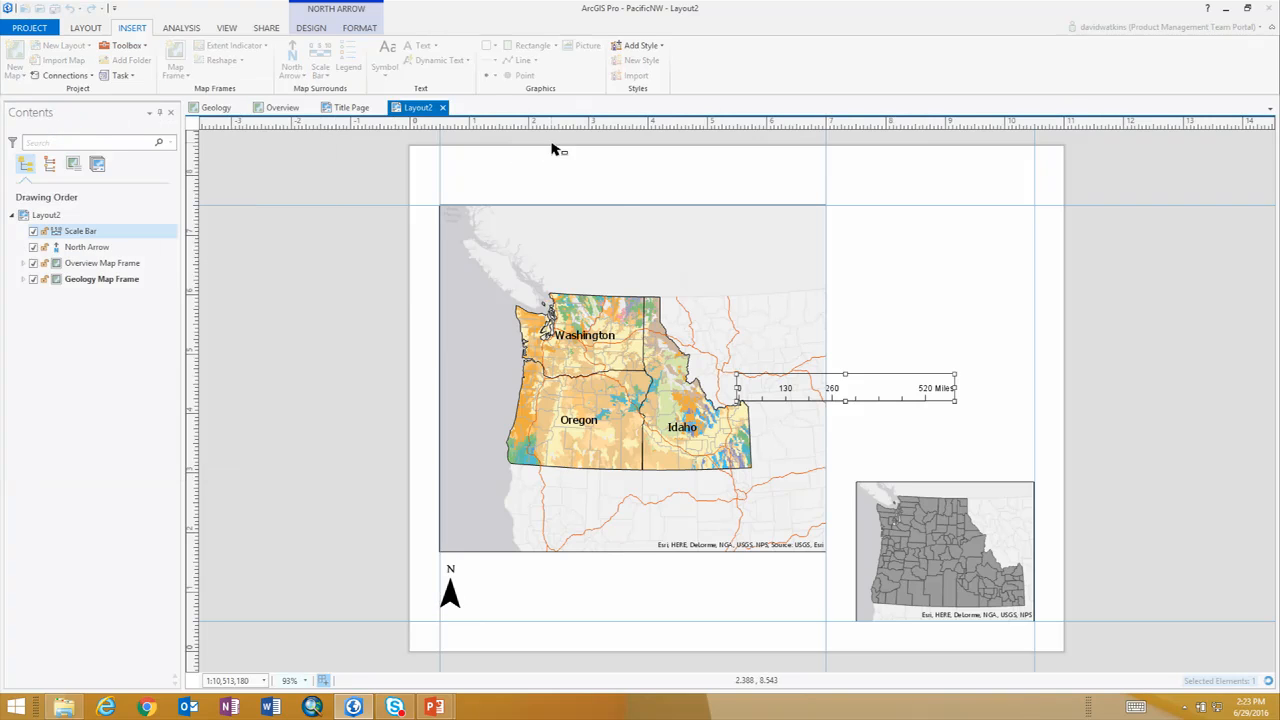
pyautogui.moveTo(829, 388); pyautogui.dragTo(622, 592)
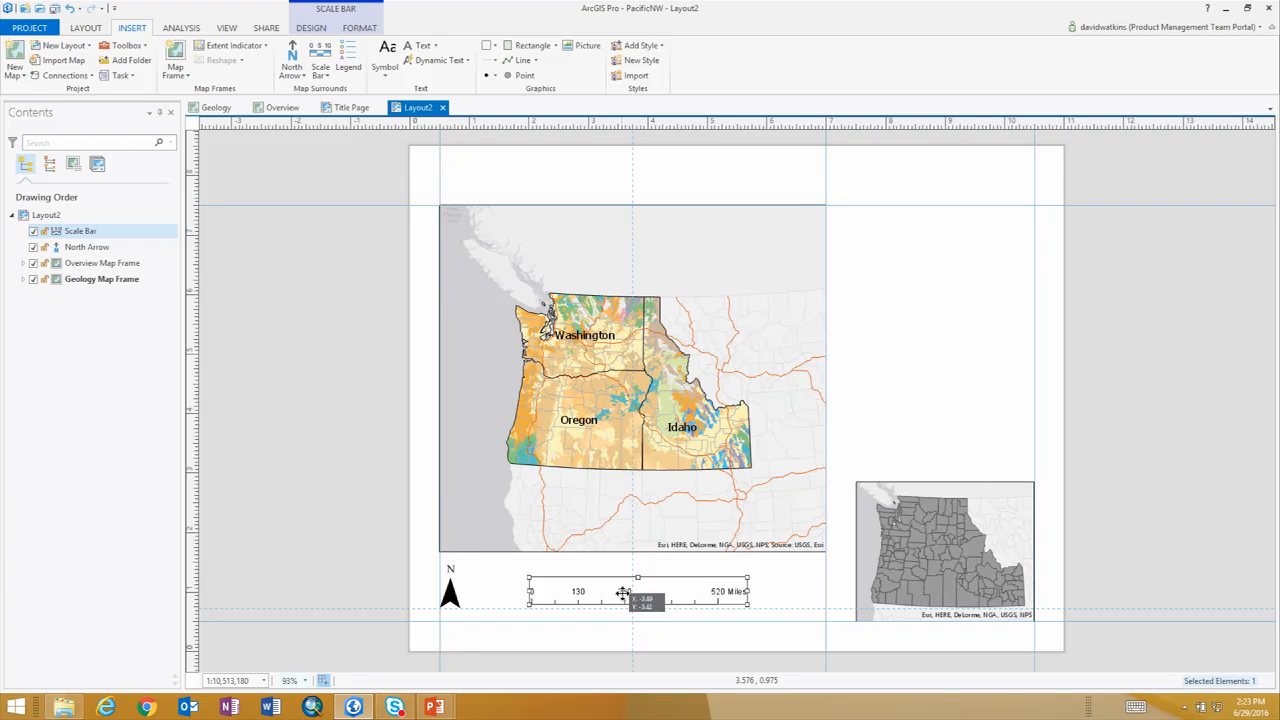
pyautogui.moveTo(623, 593); pyautogui.dragTo(622, 591)
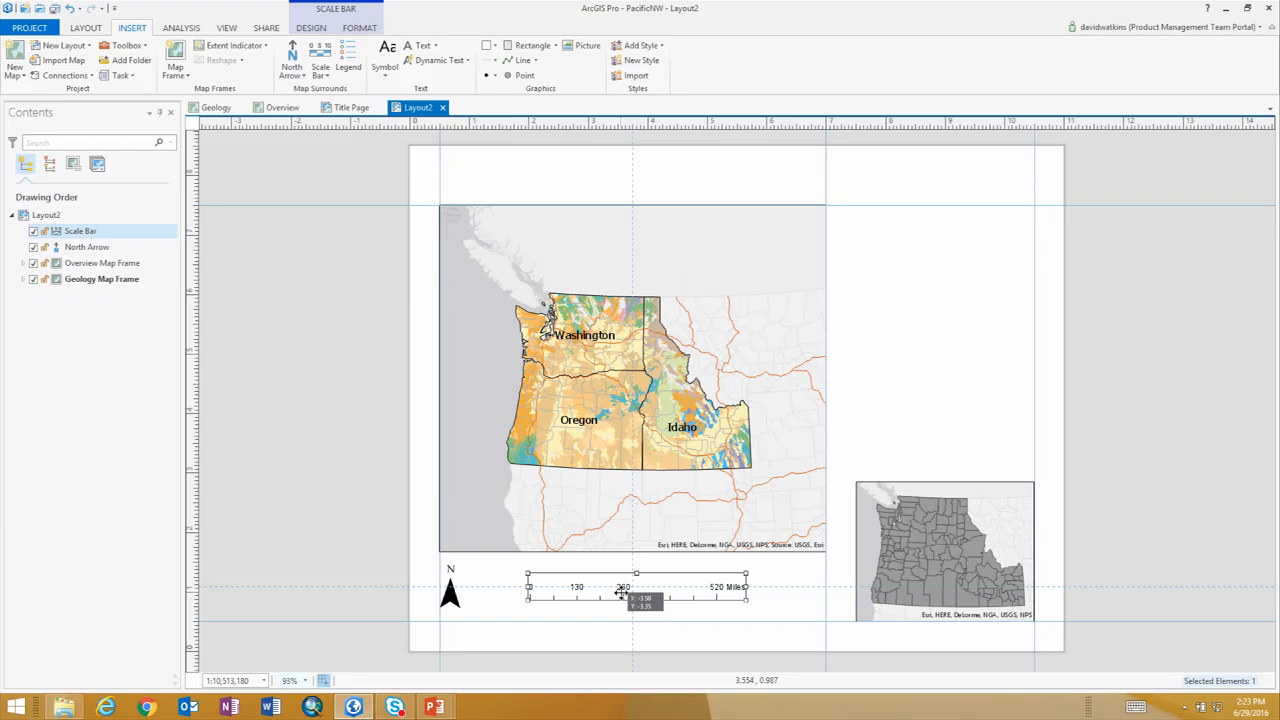
# - Settle the scale bar below the Geology map frame and set its resize behavior to Adjust number of divisions
pyautogui.moveTo(621, 594); pyautogui.dragTo(621, 593)
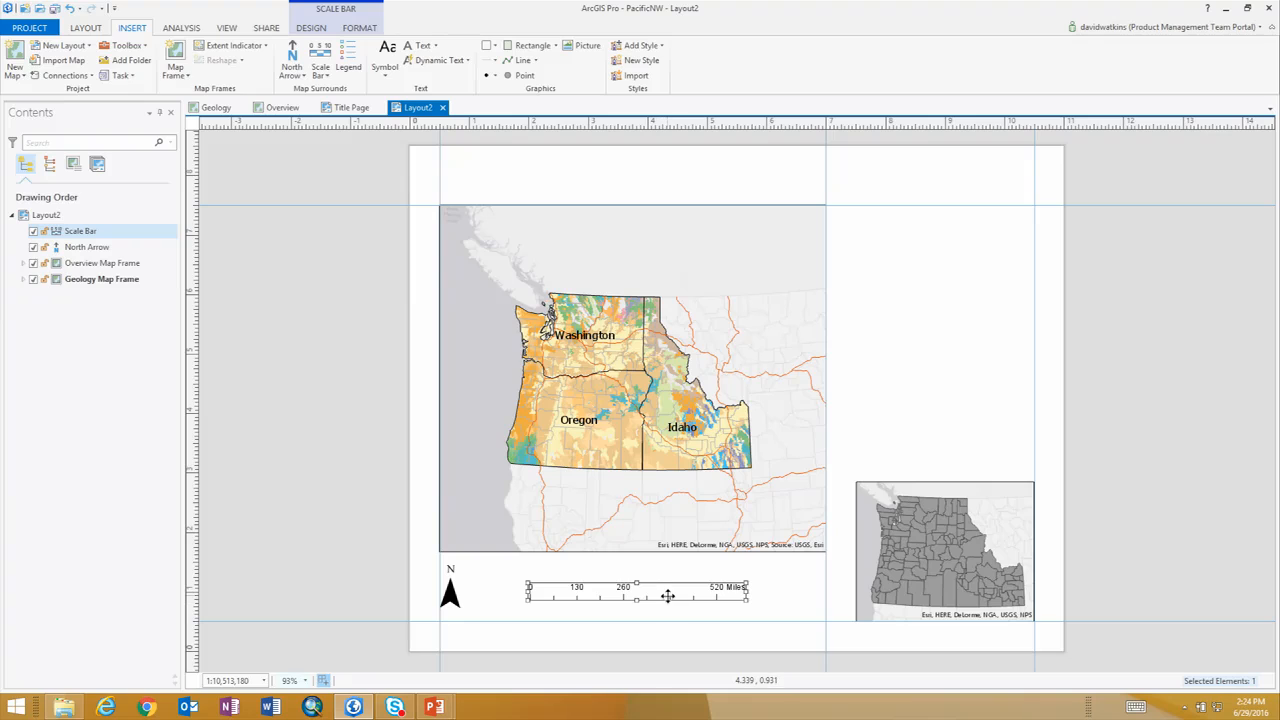
pyautogui.click(312, 28)
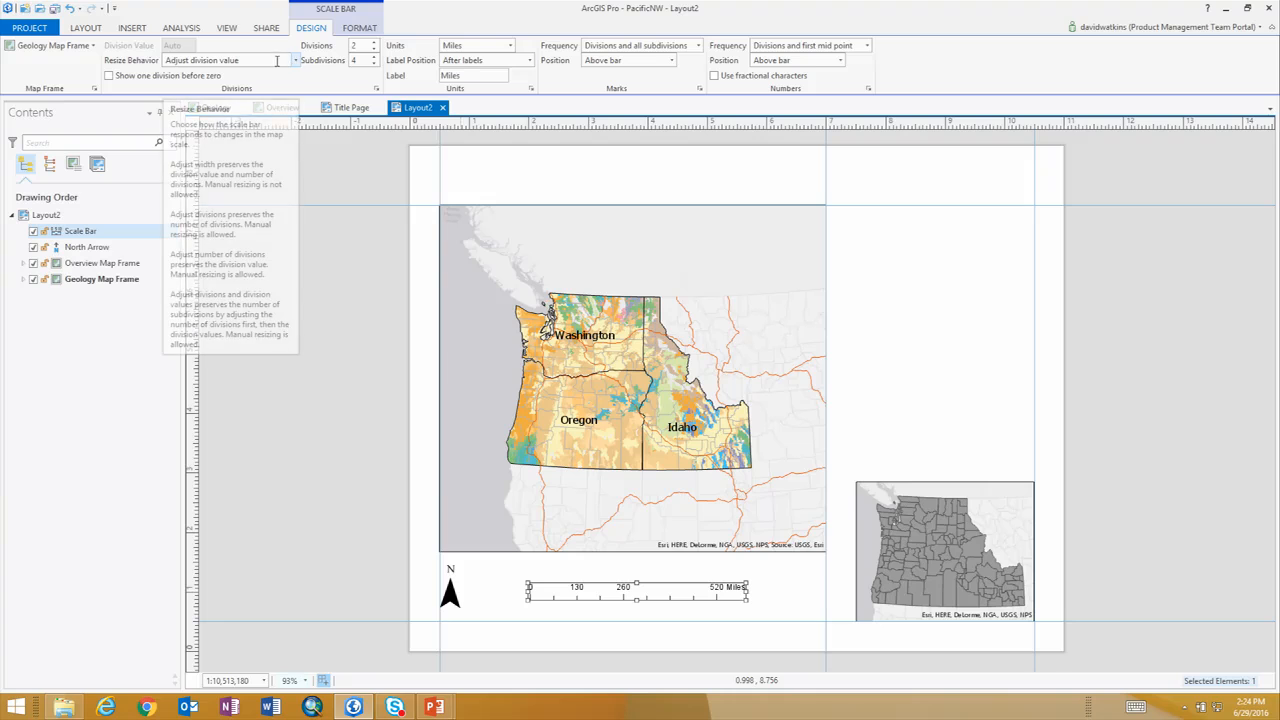
pyautogui.click(295, 63)
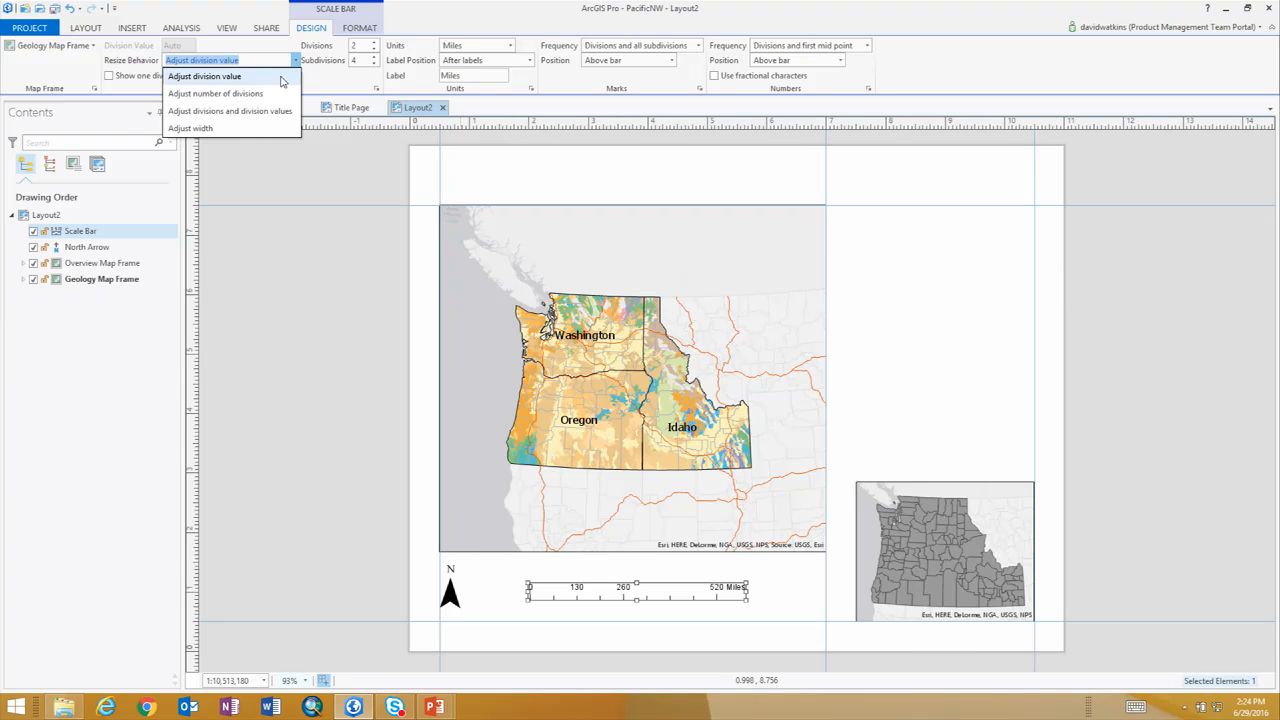
pyautogui.click(275, 94)
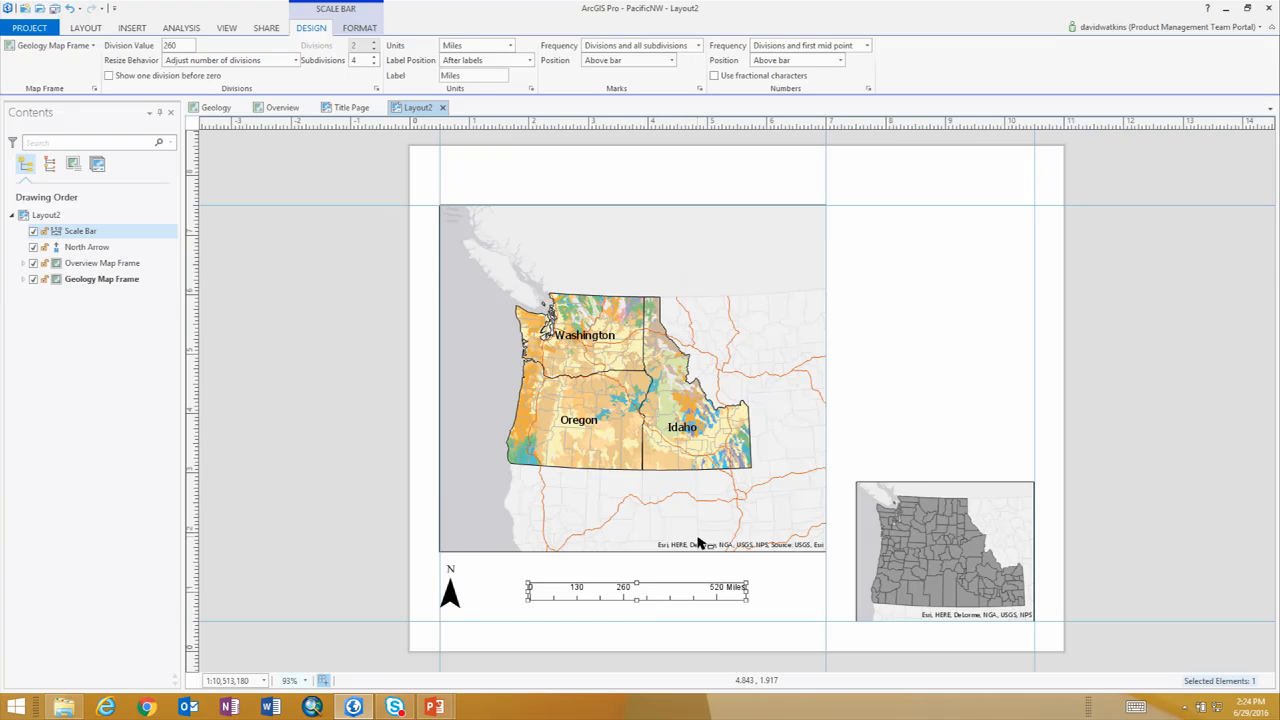
pyautogui.click(362, 31)
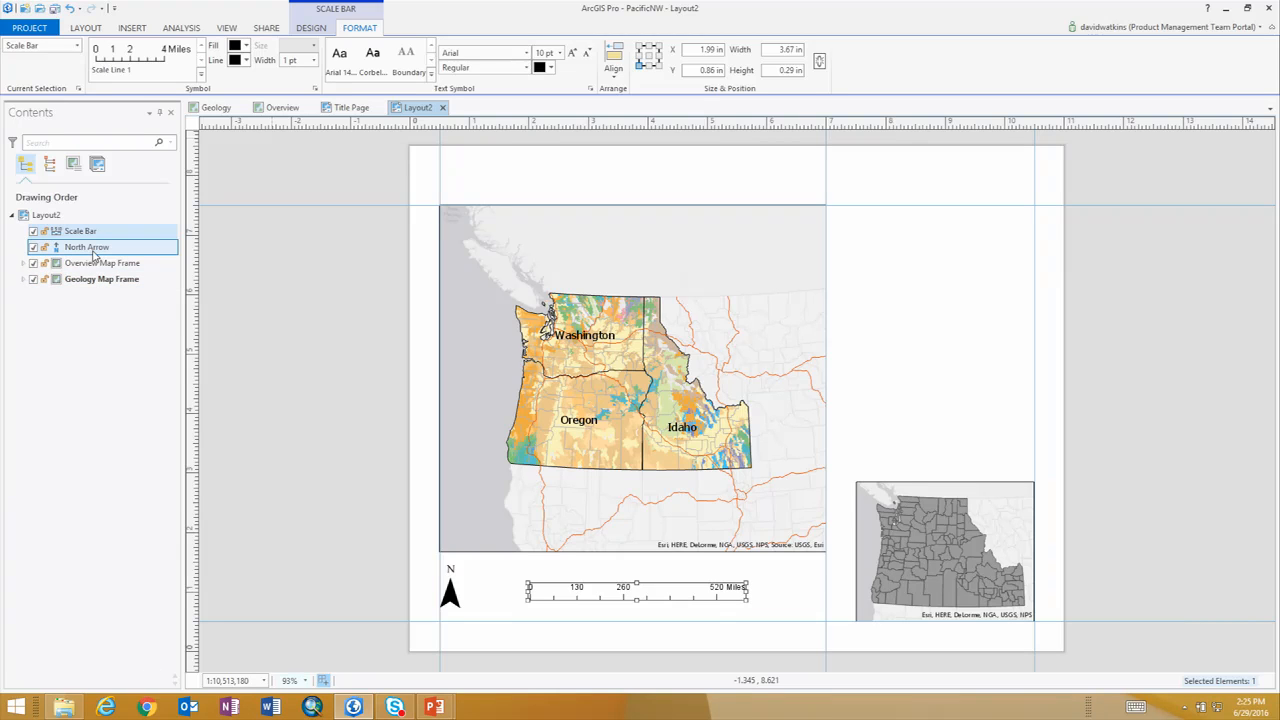
# - Lock the north arrow in the layout and try to select it on the page
pyautogui.click(94, 250)
pyautogui.click(85, 236)
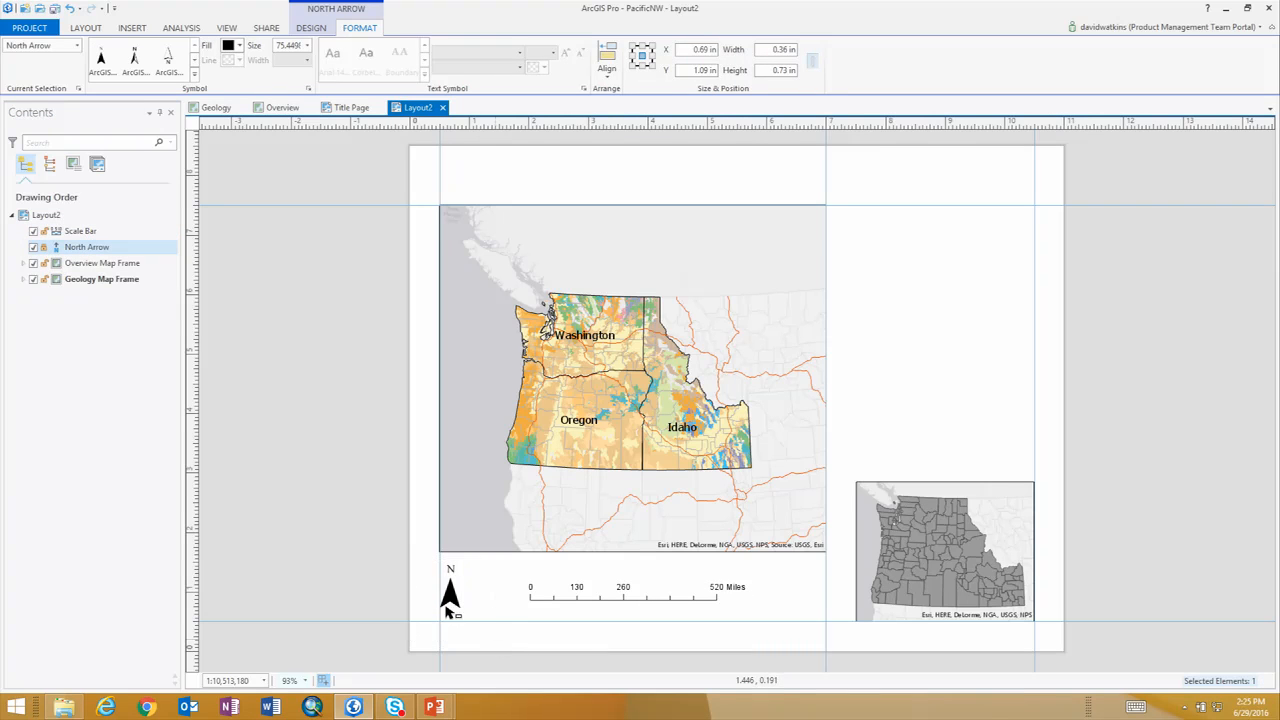
pyautogui.click(452, 613)
pyautogui.moveTo(401, 570); pyautogui.dragTo(512, 667)
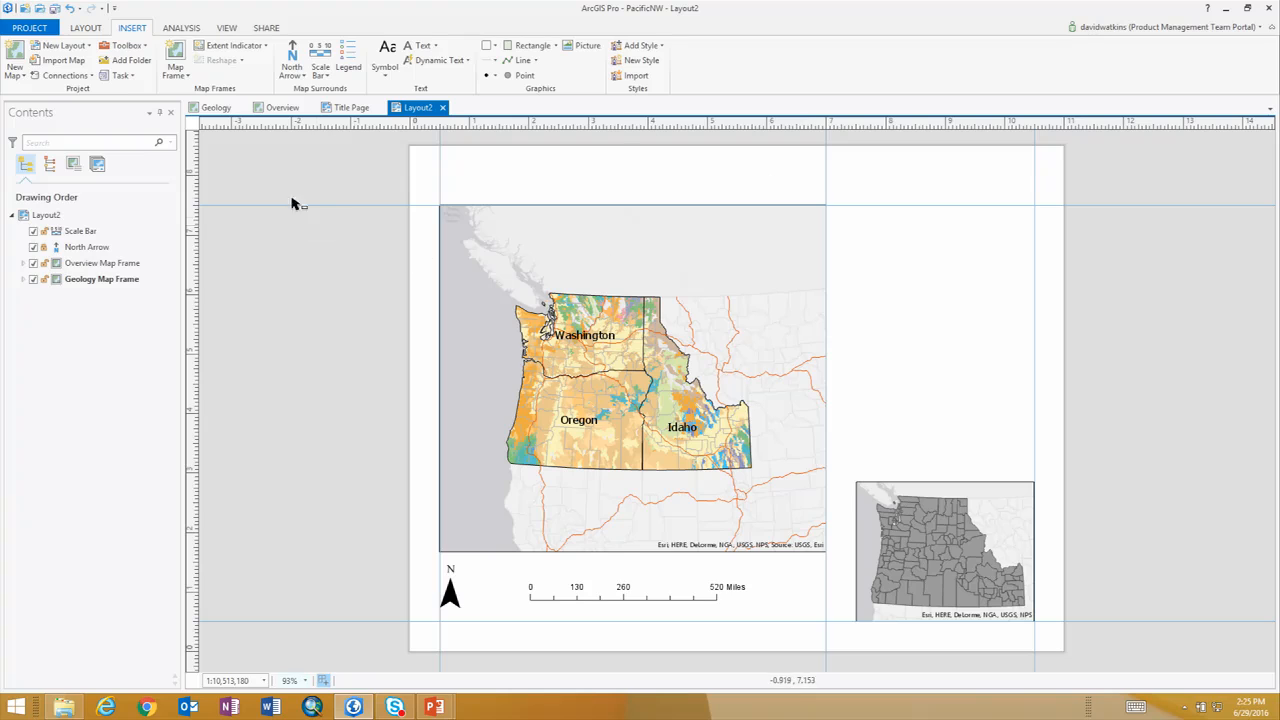
# - Insert a legend for the USA Geology Units layer, about 3 in wide and 4.2 in tall, above the overview map frame
pyautogui.click(22, 279)
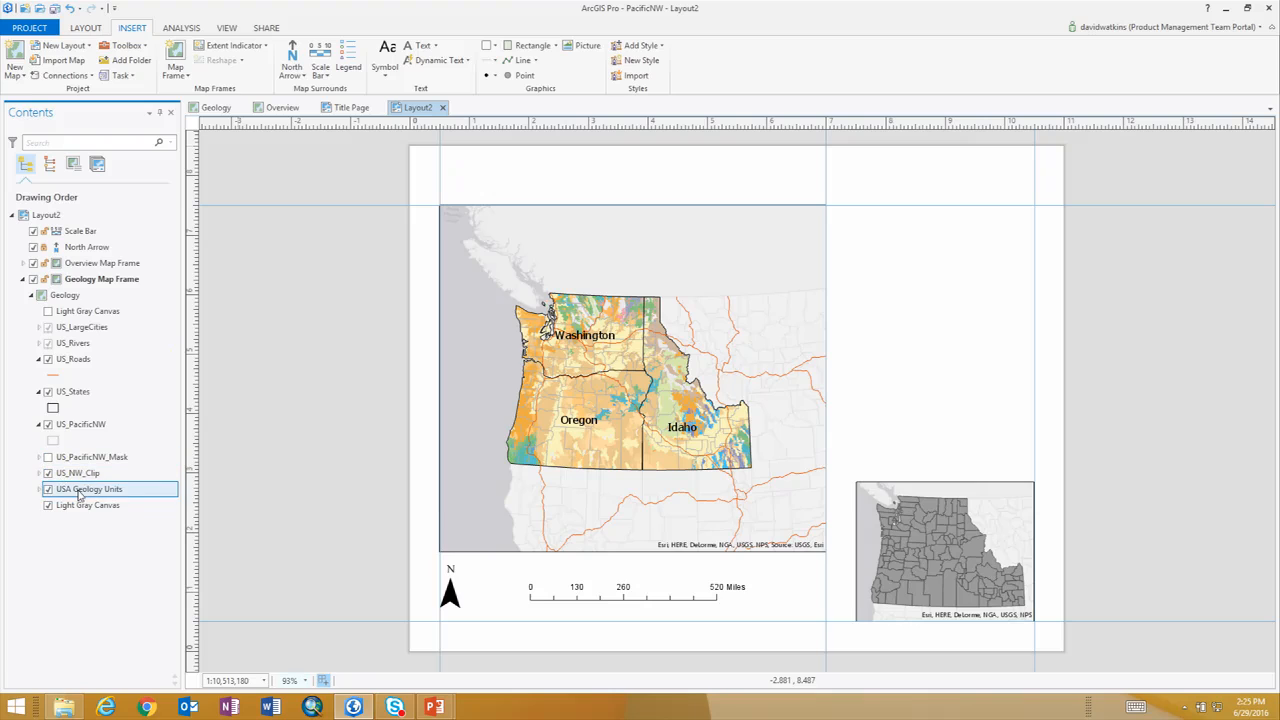
pyautogui.click(38, 489)
pyautogui.click(110, 505)
pyautogui.click(105, 489)
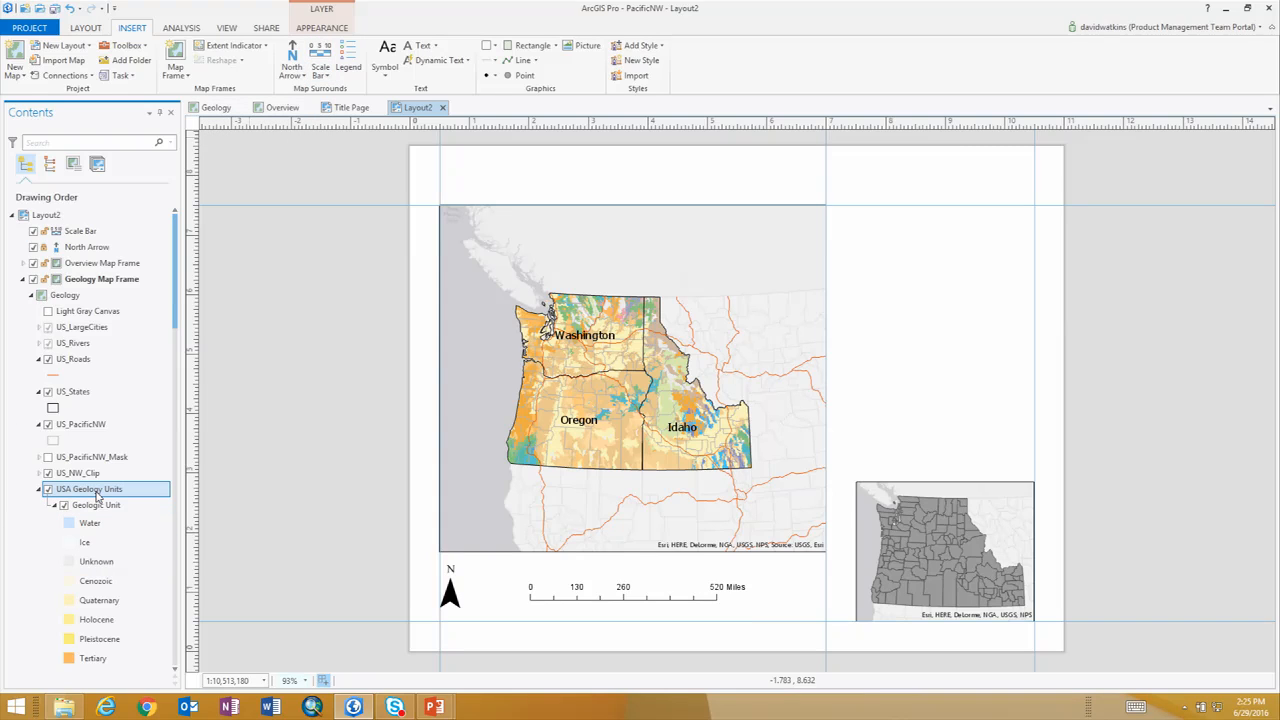
pyautogui.click(354, 60)
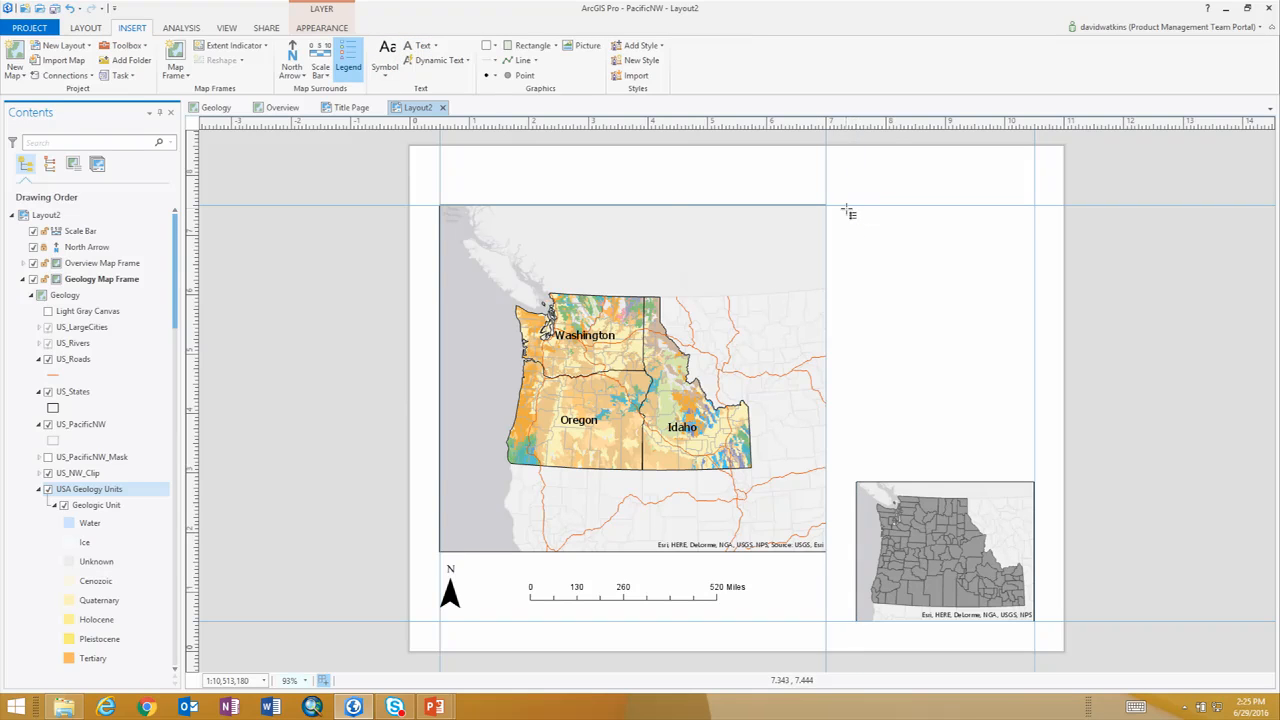
pyautogui.moveTo(854, 206); pyautogui.dragTo(1038, 461)
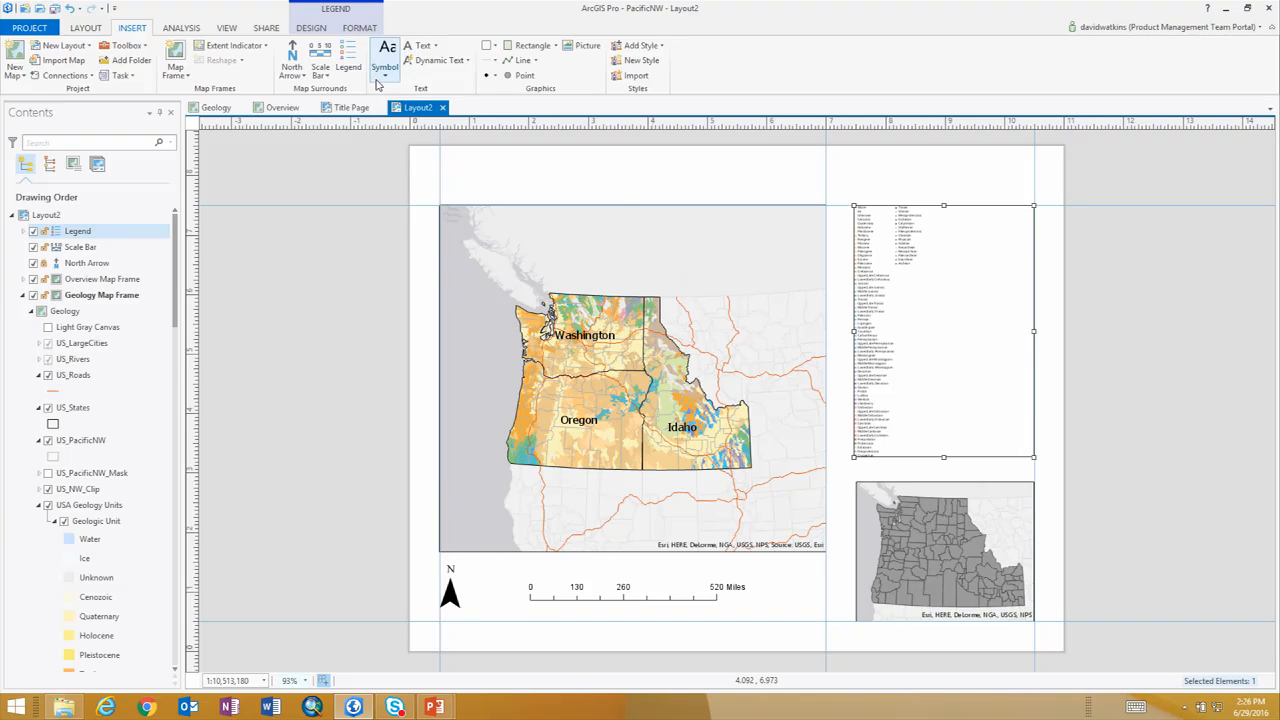
# - Set the legend's text size to 14 pt and deselect it
pyautogui.click(375, 28)
pyautogui.click(472, 53)
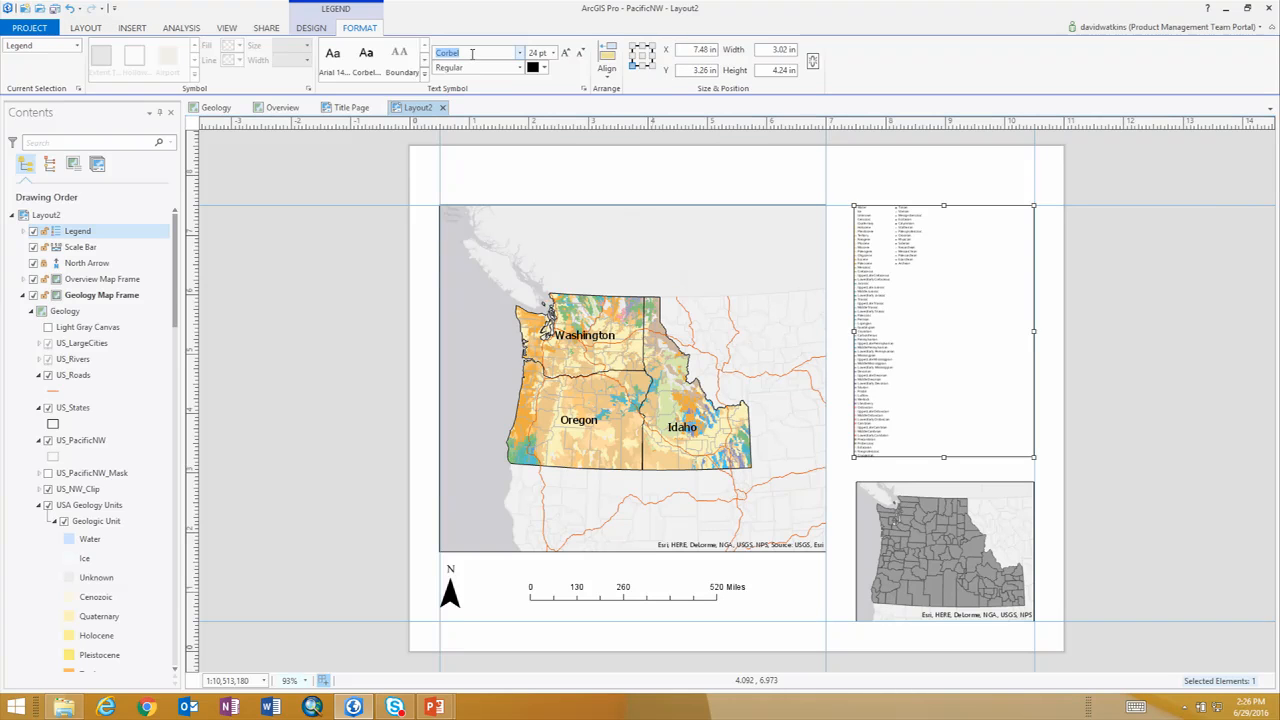
pyautogui.click(553, 52)
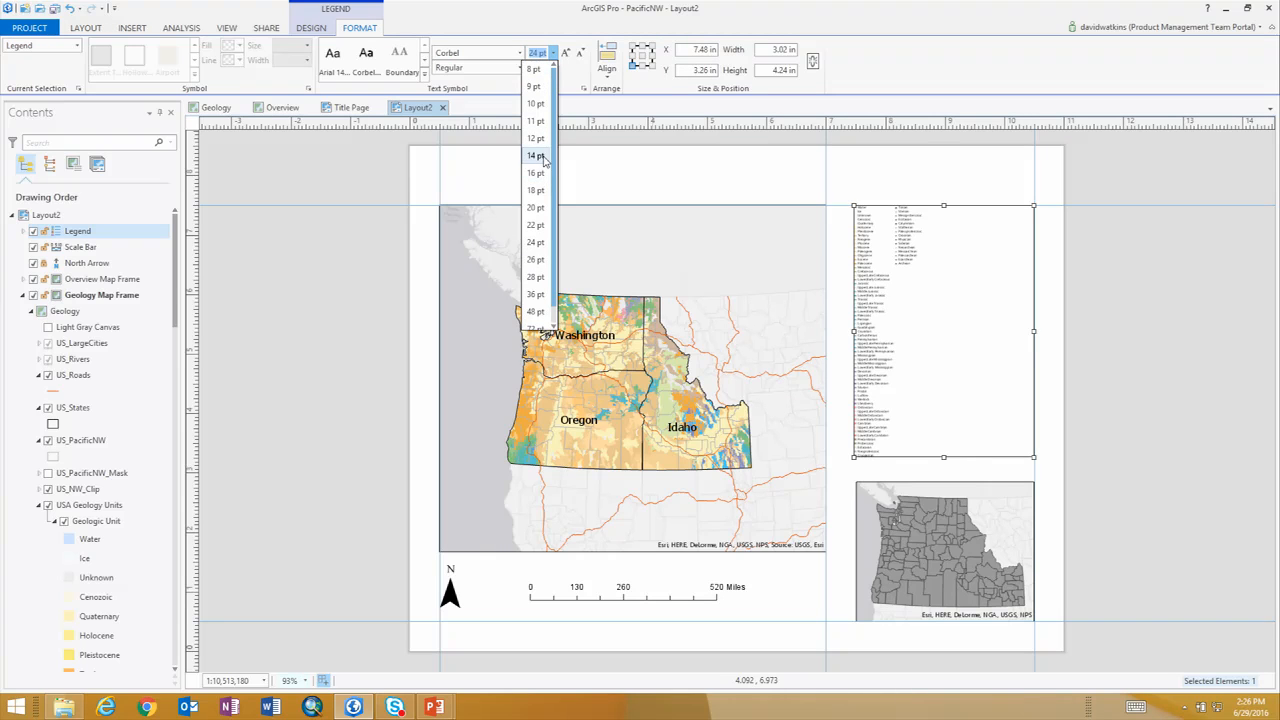
pyautogui.click(536, 156)
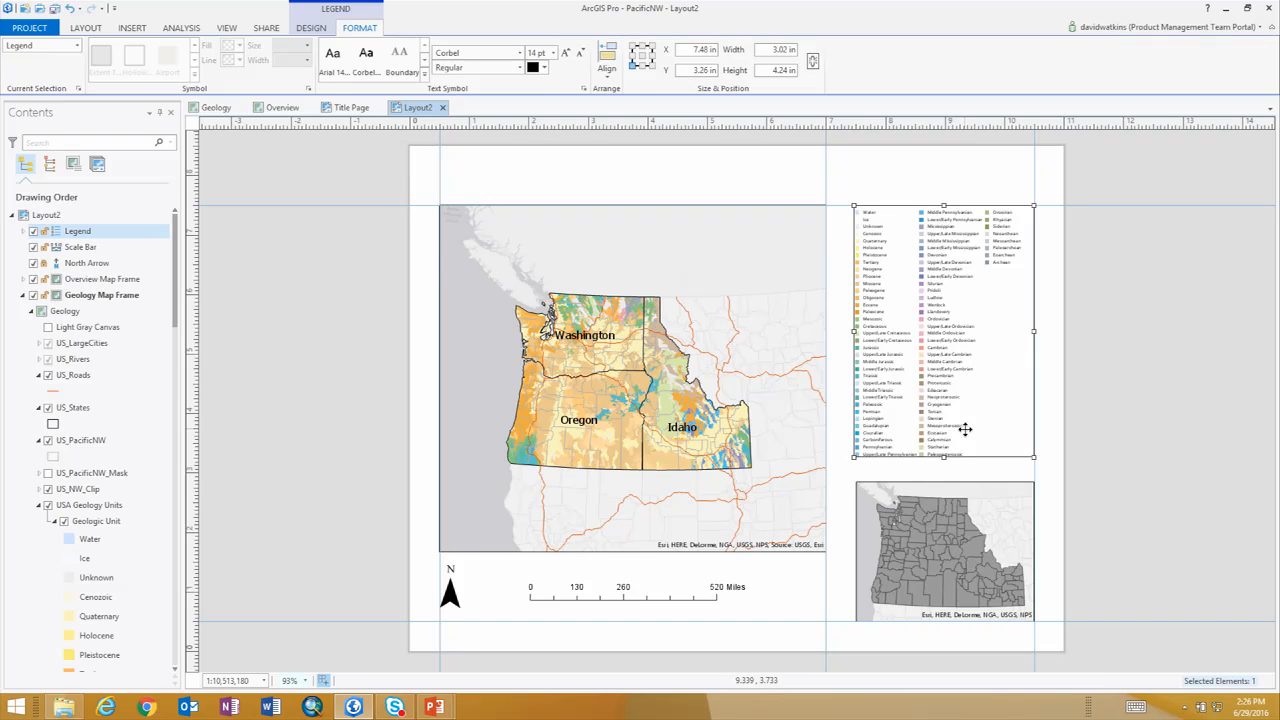
pyautogui.click(1012, 476)
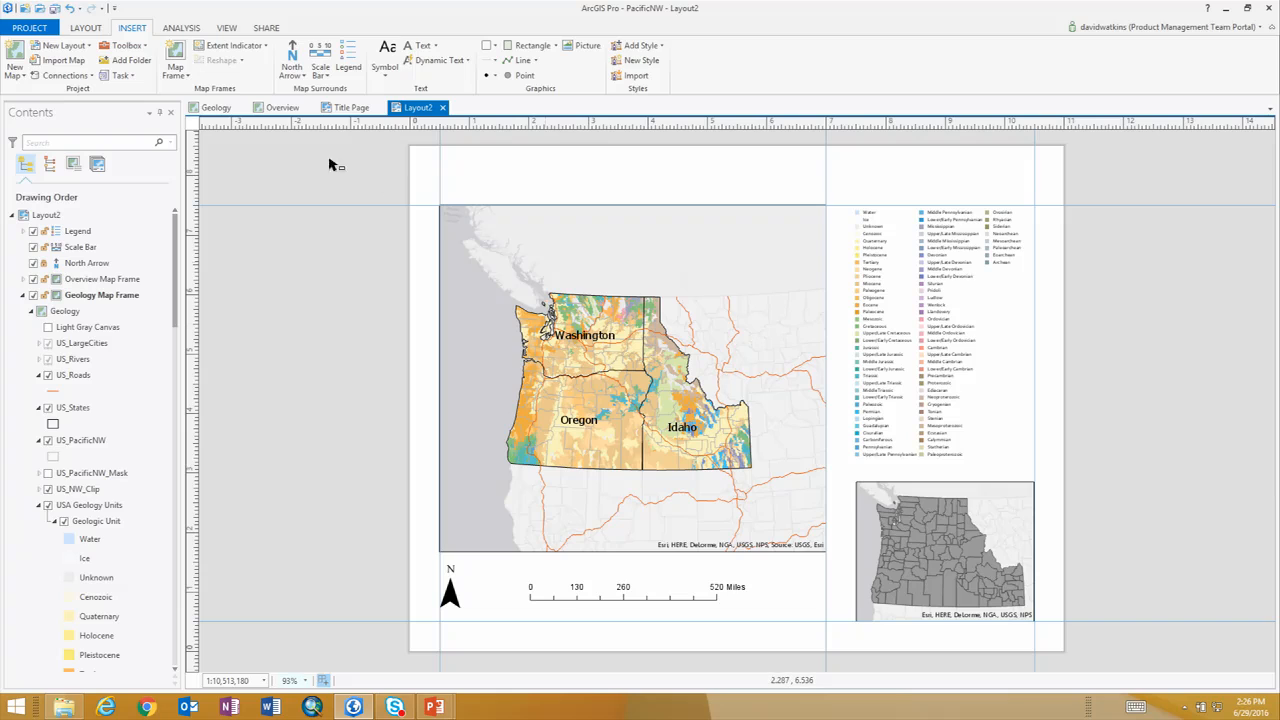
# - Add the title "Pacific Northwest Geology" in a layout Title text style above the Geology map frame, aligned with its left edge
pyautogui.click(386, 78)
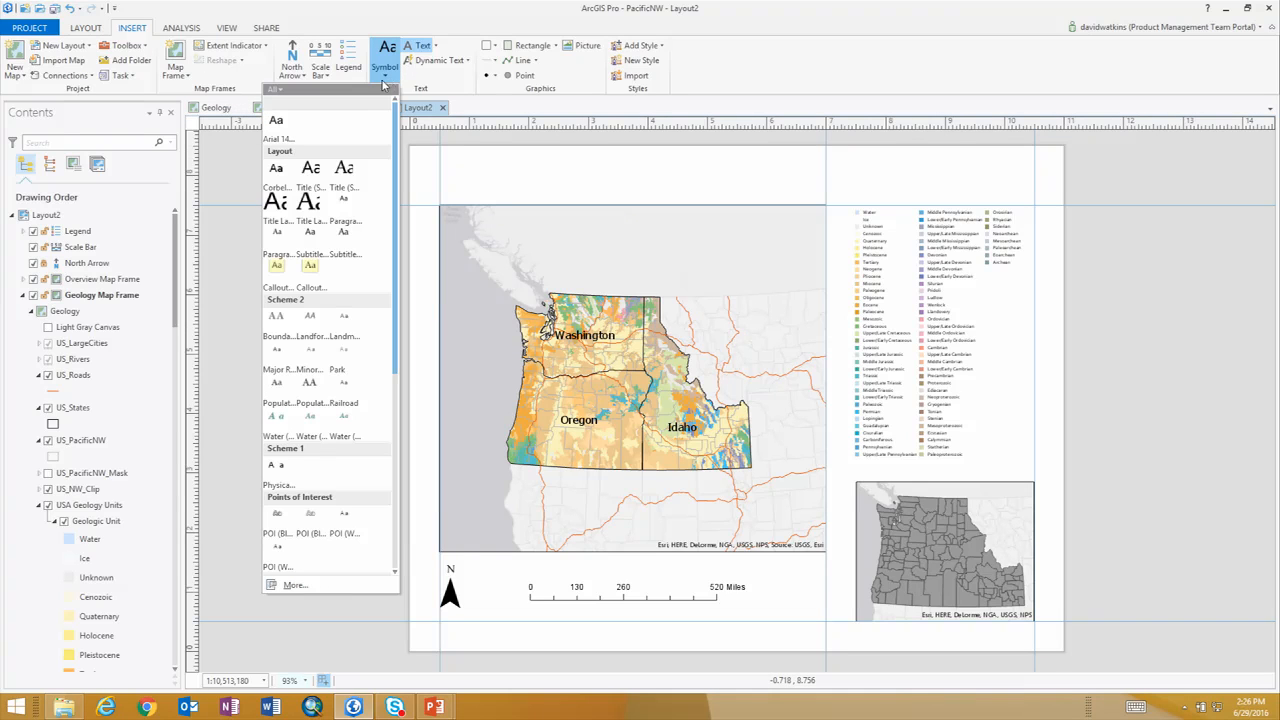
pyautogui.click(314, 178)
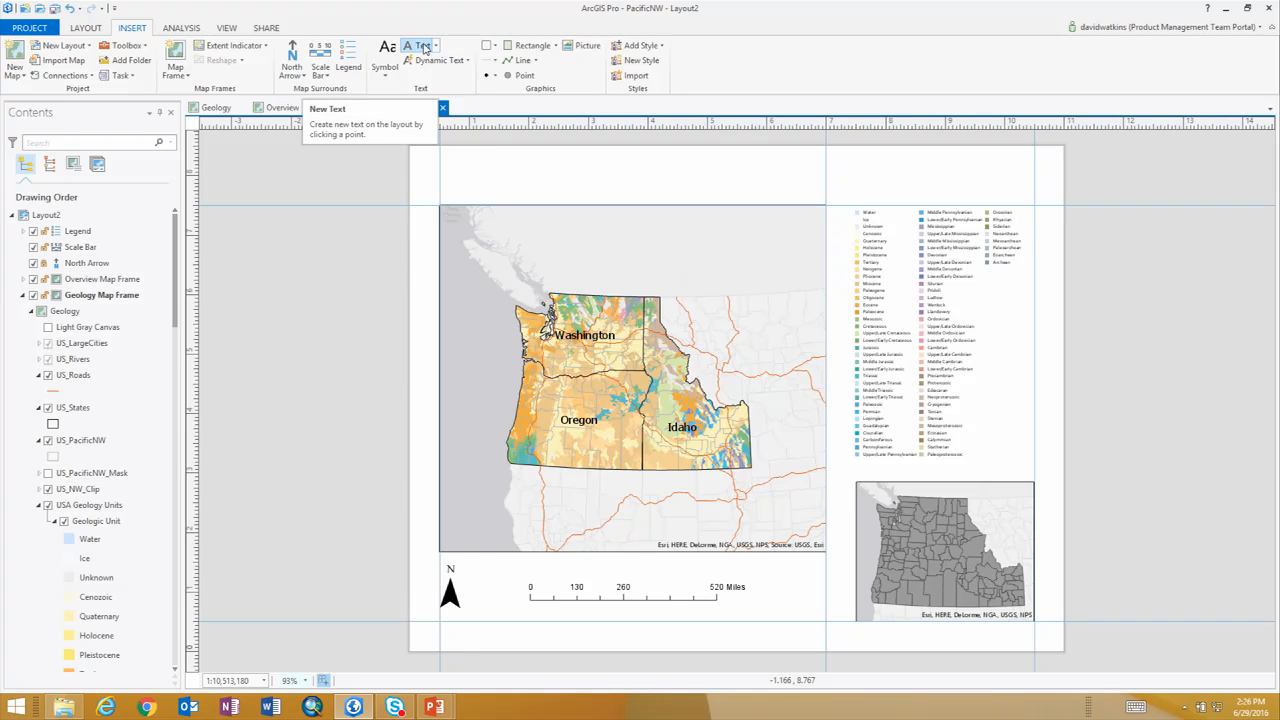
pyautogui.click(424, 48)
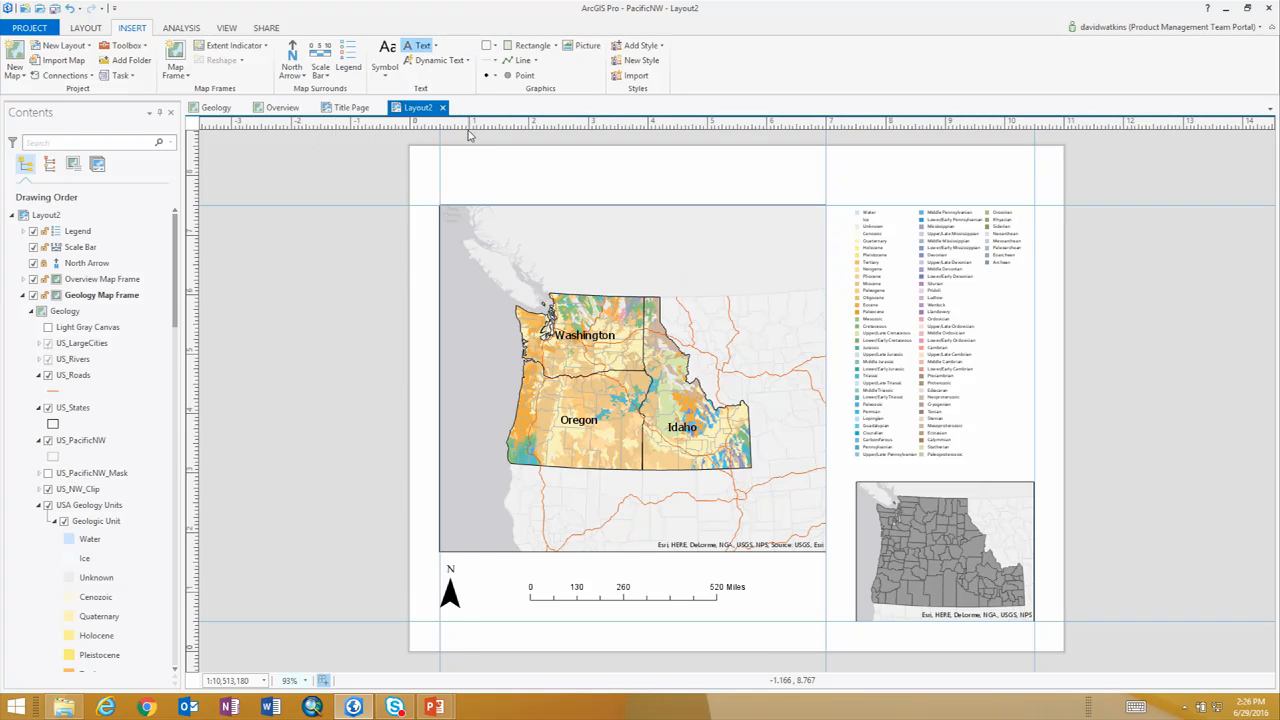
pyautogui.click(441, 185)
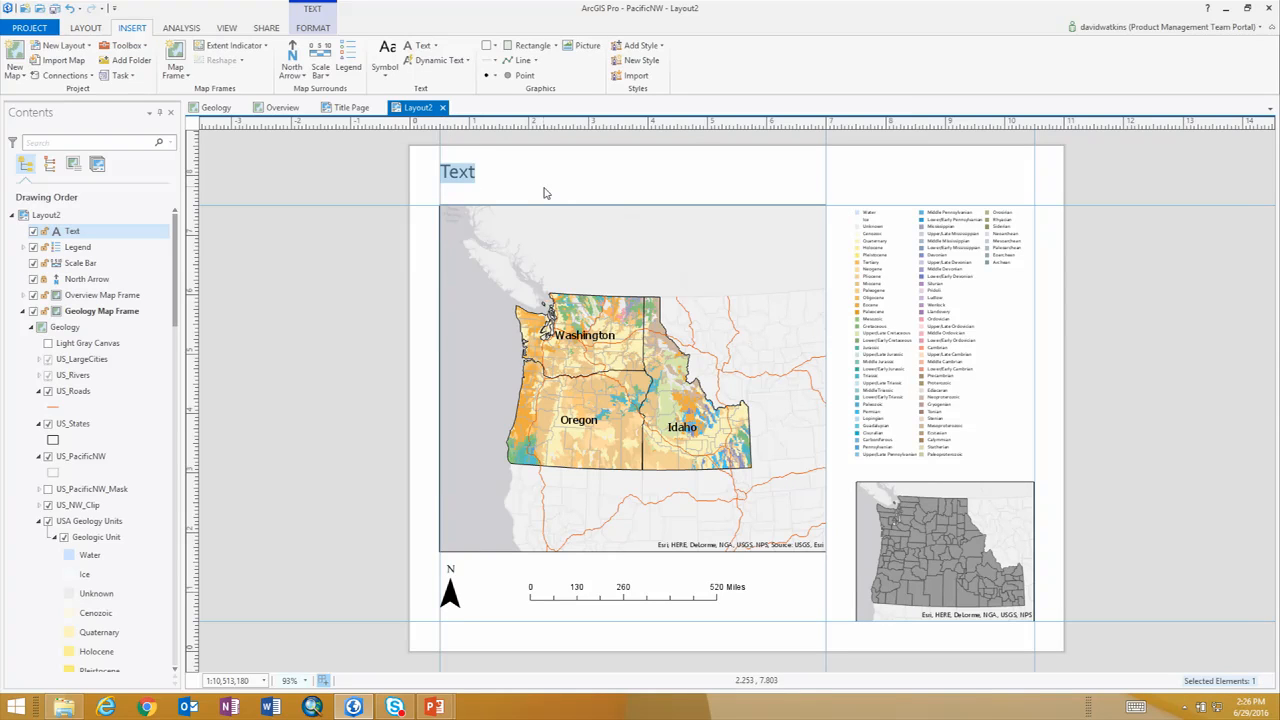
pyautogui.write('Pacific Nor')
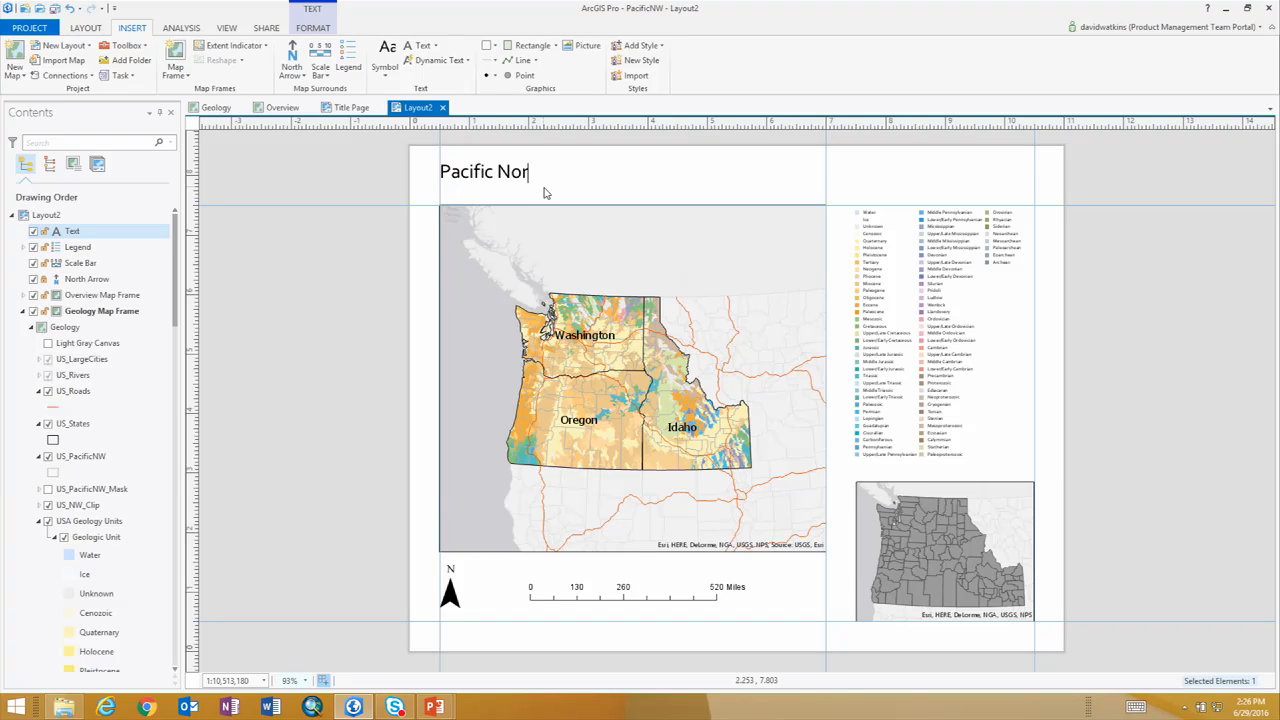
pyautogui.write('thwes  Geology')
pyautogui.click(694, 186)
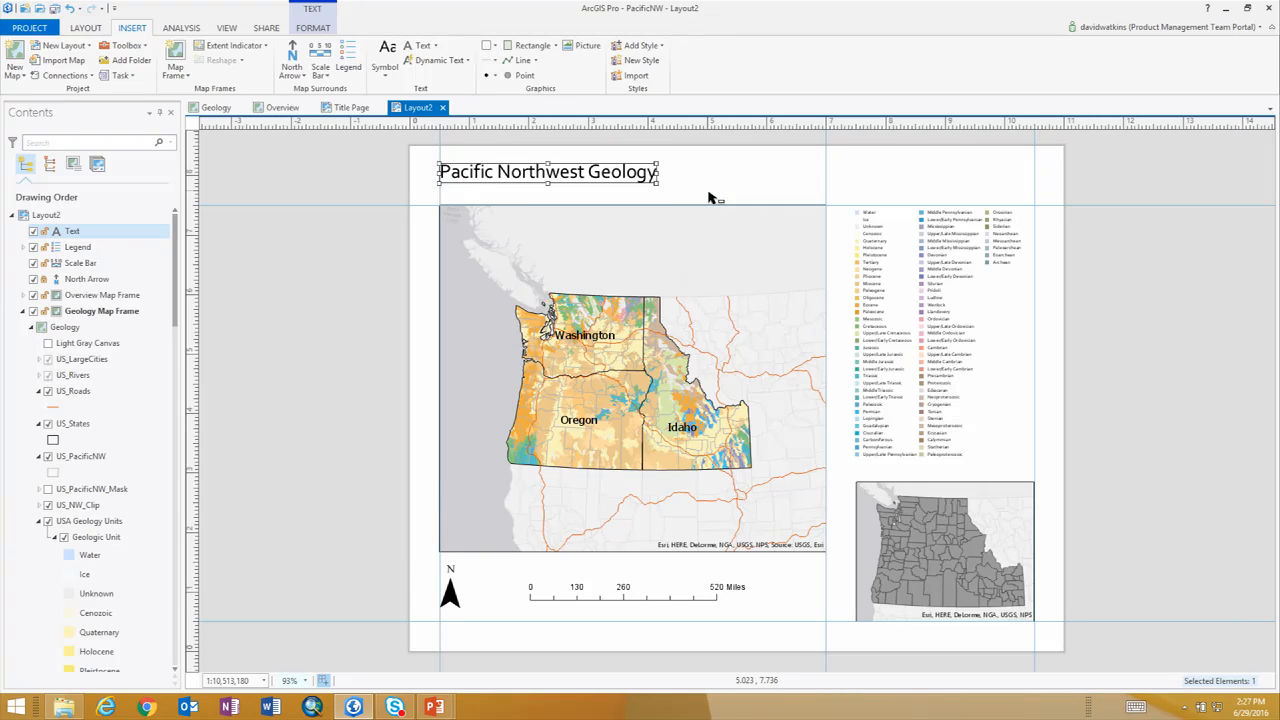
pyautogui.click(528, 195)
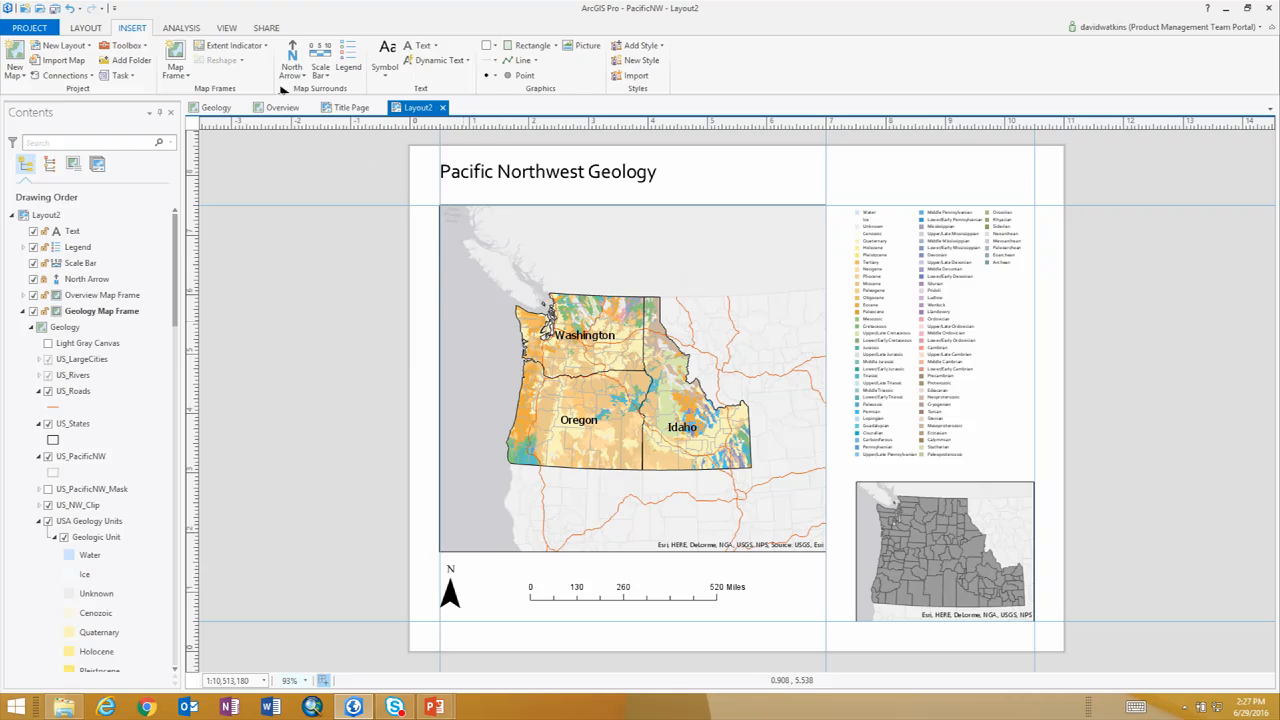
# - Turn the USA Geology Units layer off and back on to check how the legend responds
pyautogui.click(86, 28)
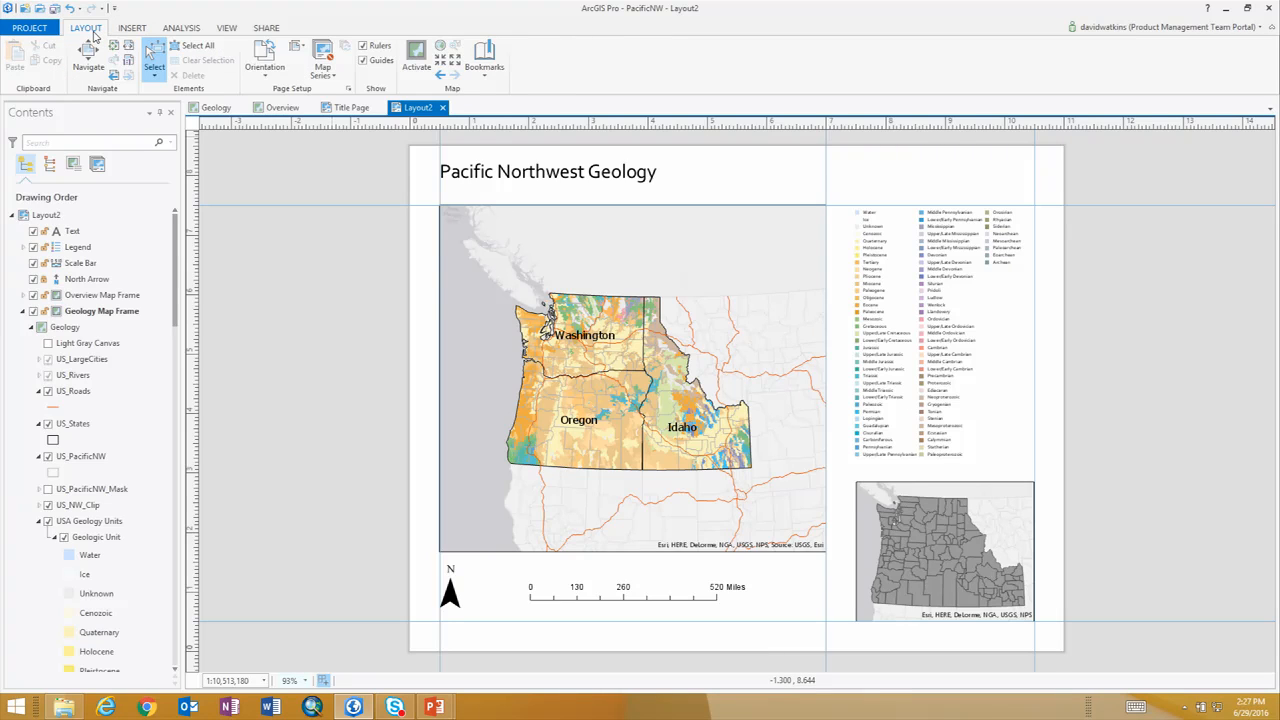
pyautogui.click(48, 522)
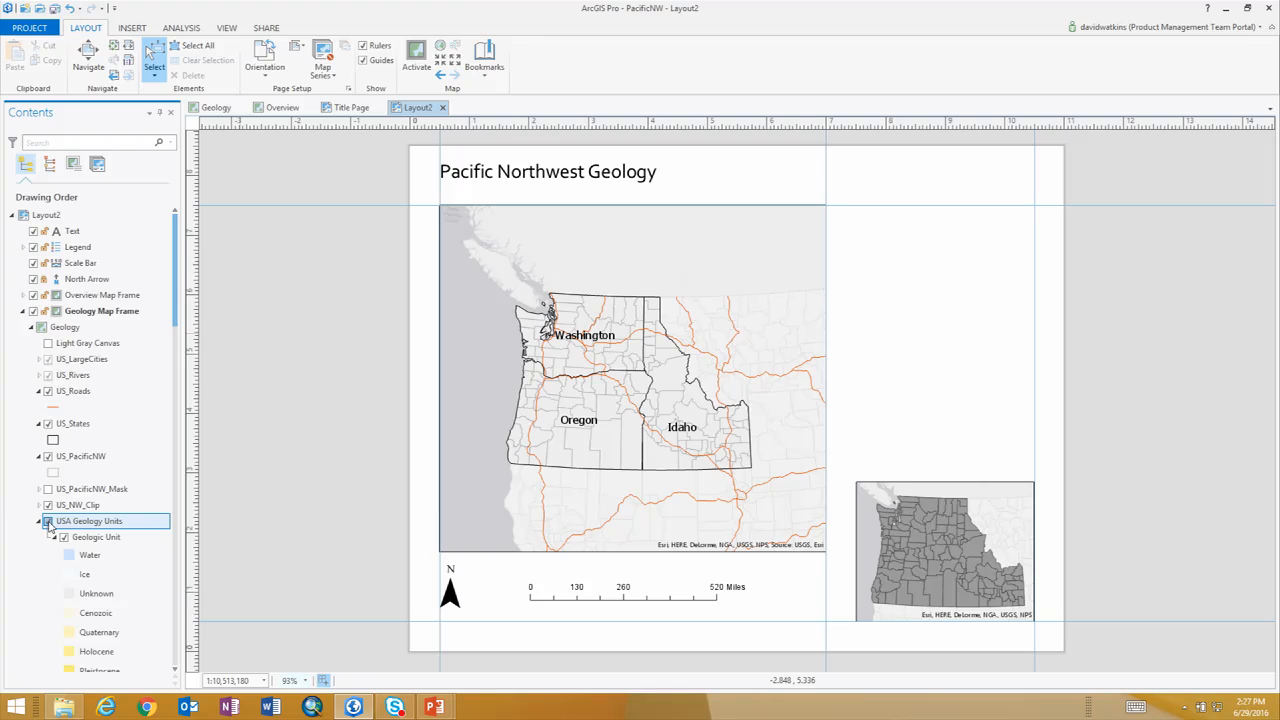
pyautogui.click(48, 522)
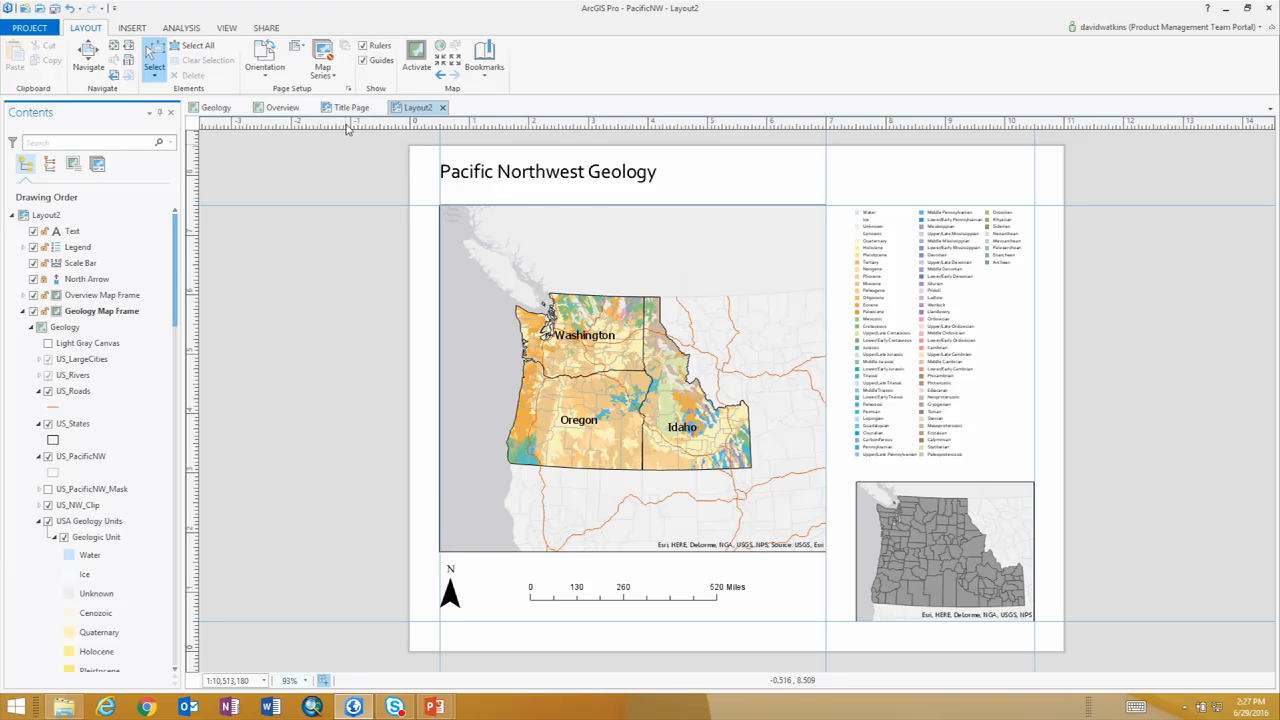
# - Enable a spatial map series for the layout and move its properties dialog away from the map
pyautogui.click(188, 27)
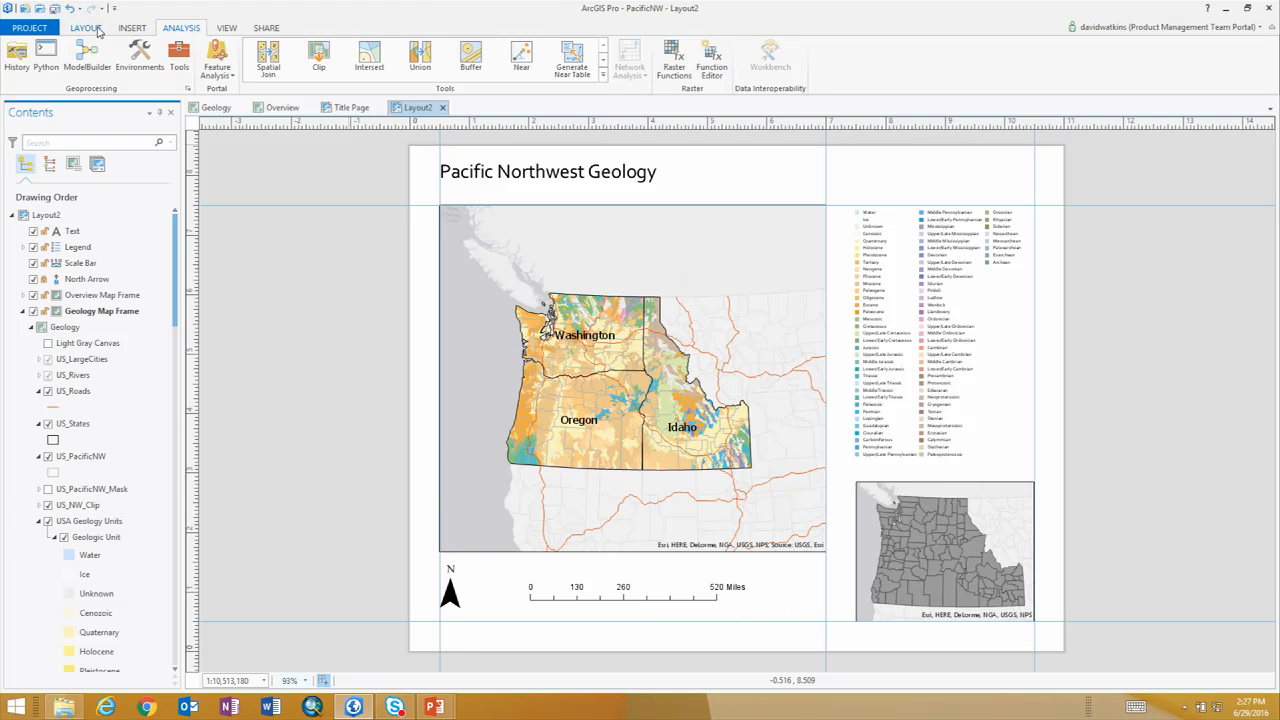
pyautogui.click(98, 32)
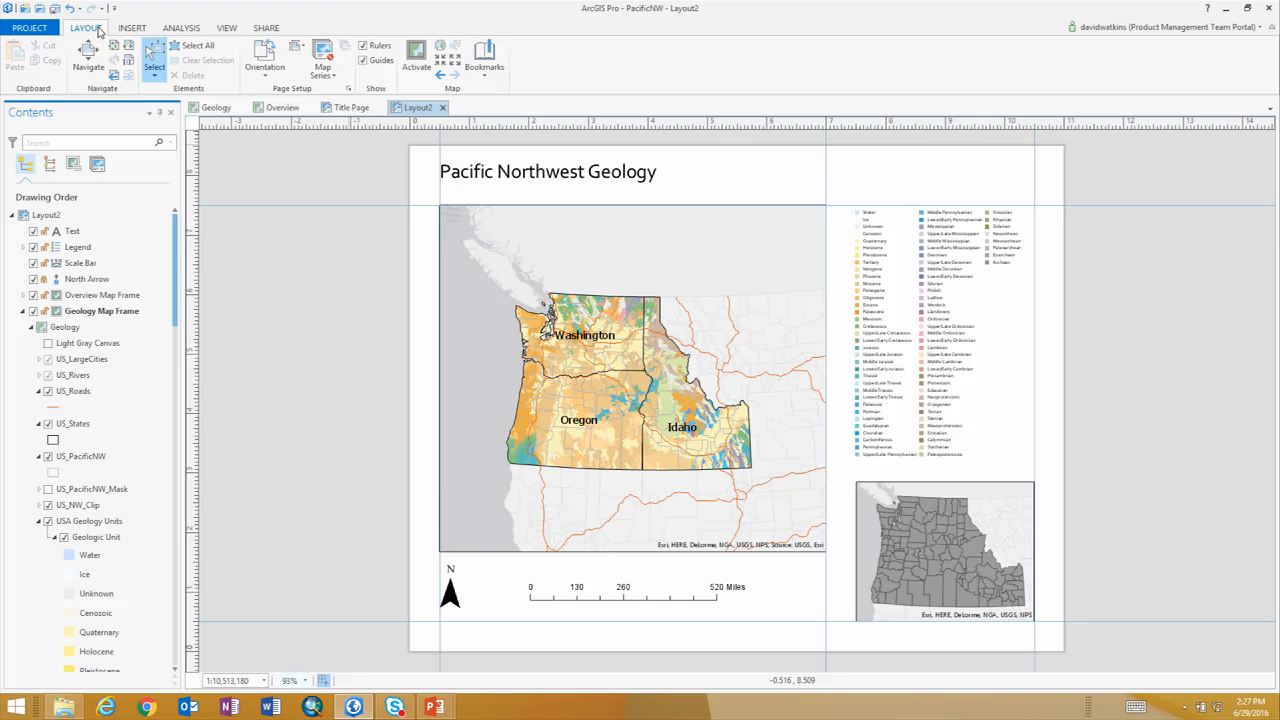
pyautogui.click(334, 81)
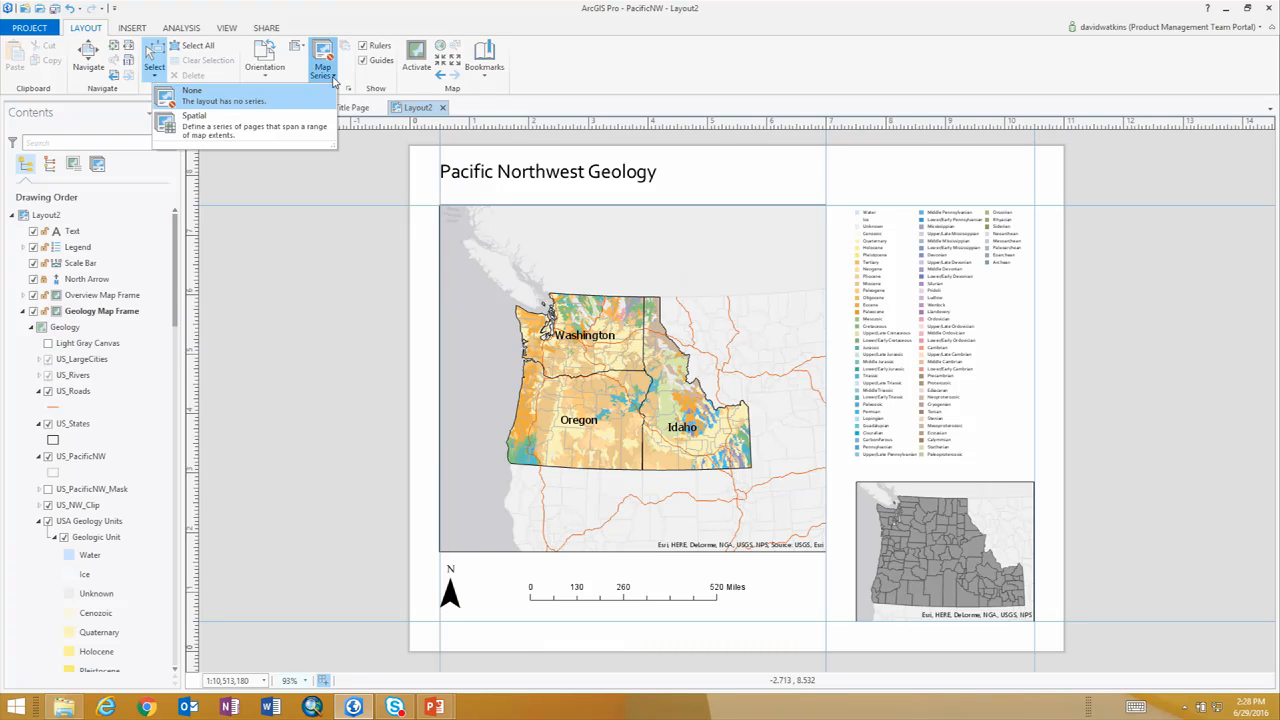
pyautogui.click(253, 131)
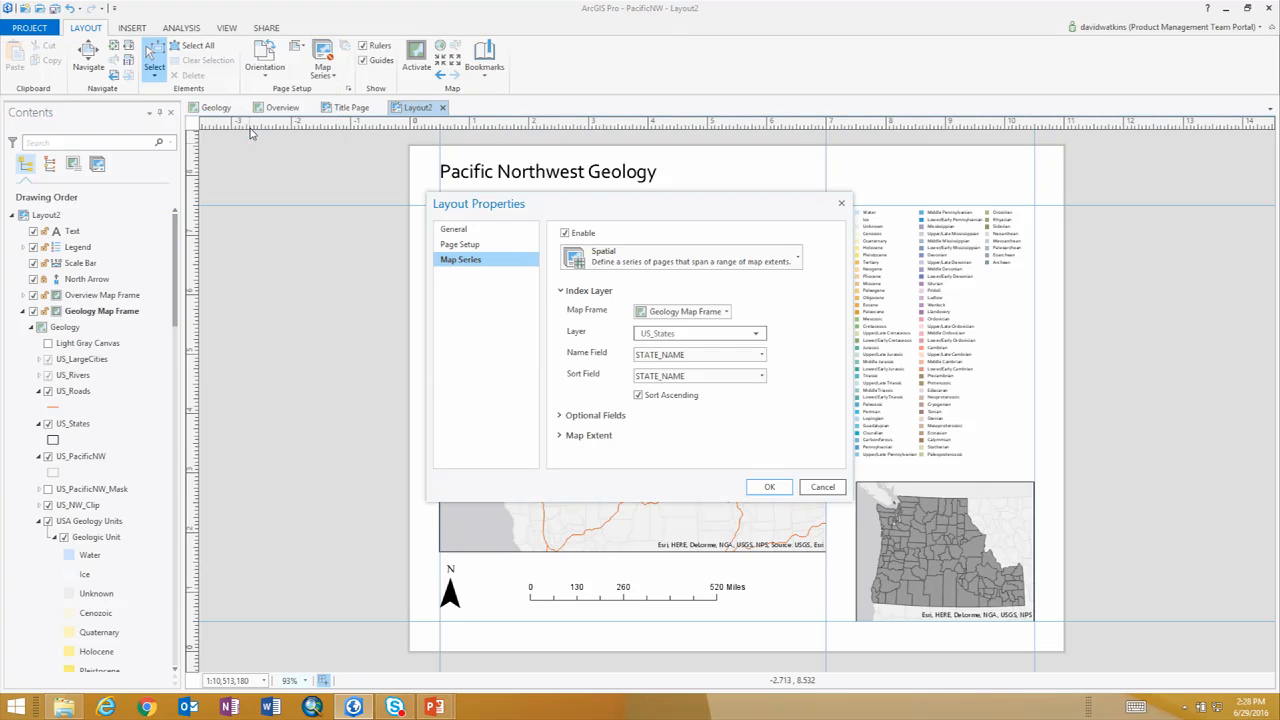
pyautogui.moveTo(601, 207); pyautogui.dragTo(495, 106)
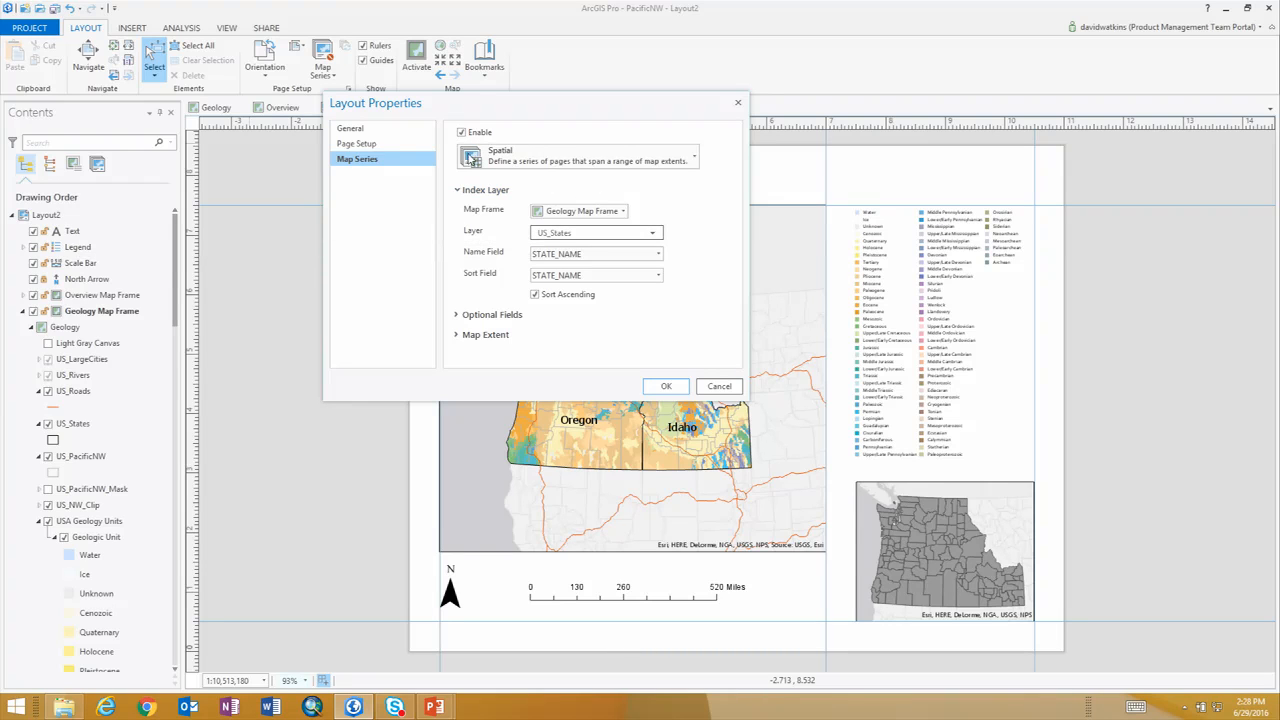
# - Set the map series index layer to US_PacificNW with STATE_NAME as the sort field, and collapse the index layer settings
pyautogui.click(652, 233)
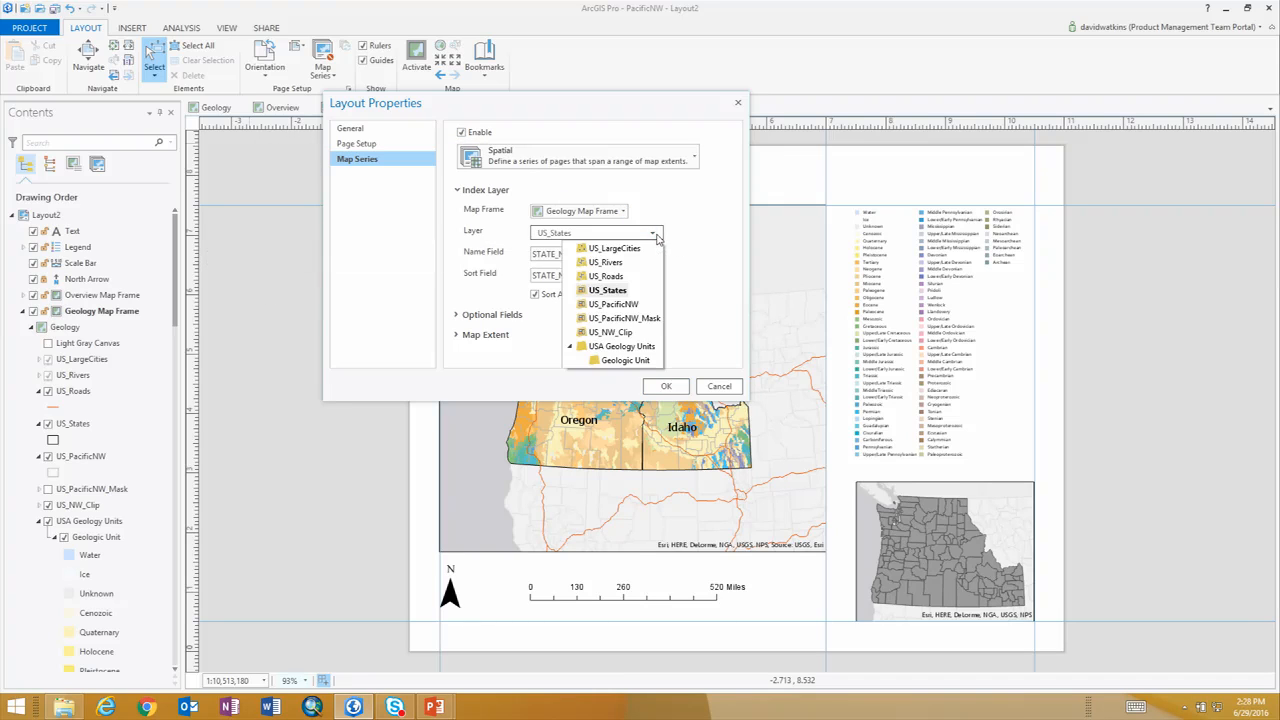
pyautogui.click(630, 305)
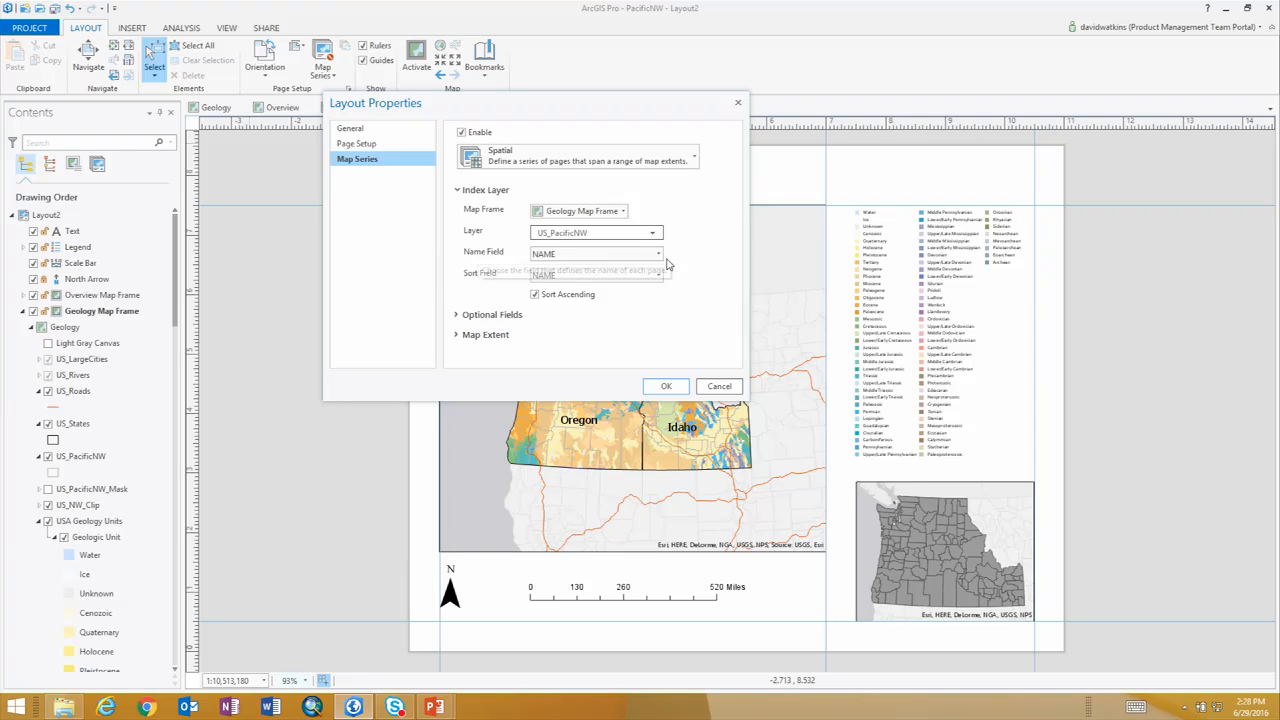
pyautogui.click(659, 284)
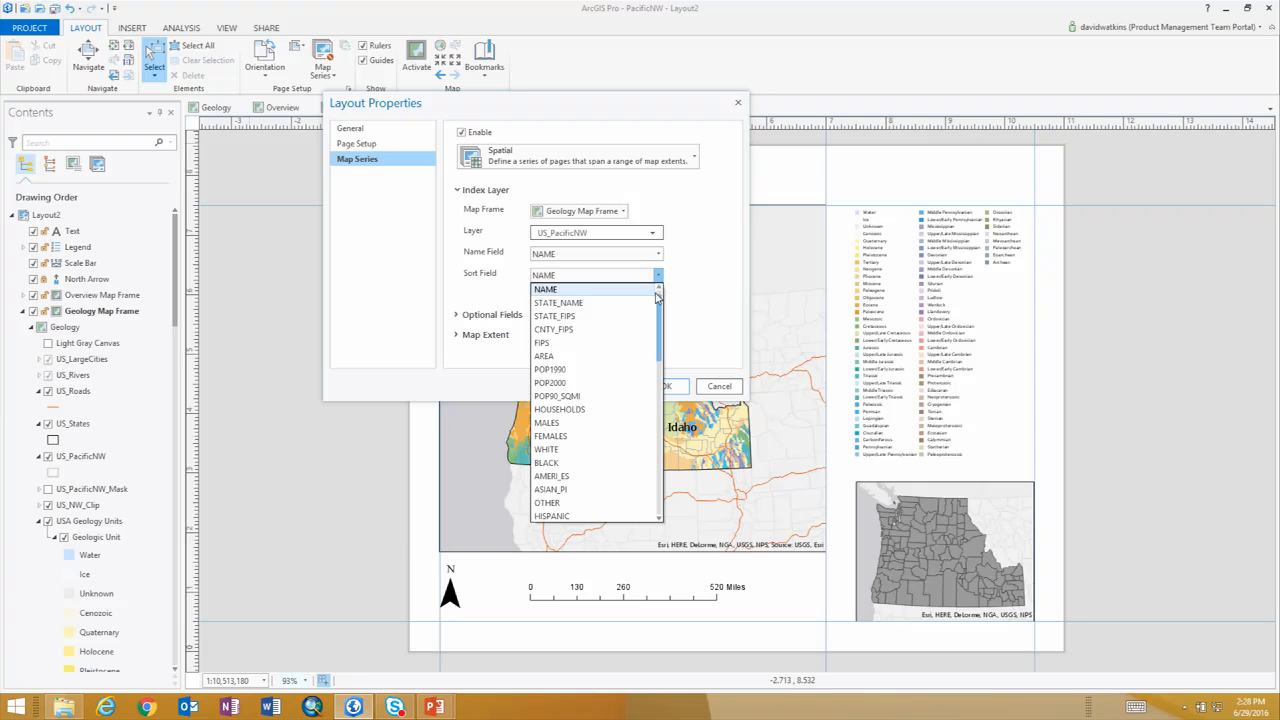
pyautogui.click(580, 303)
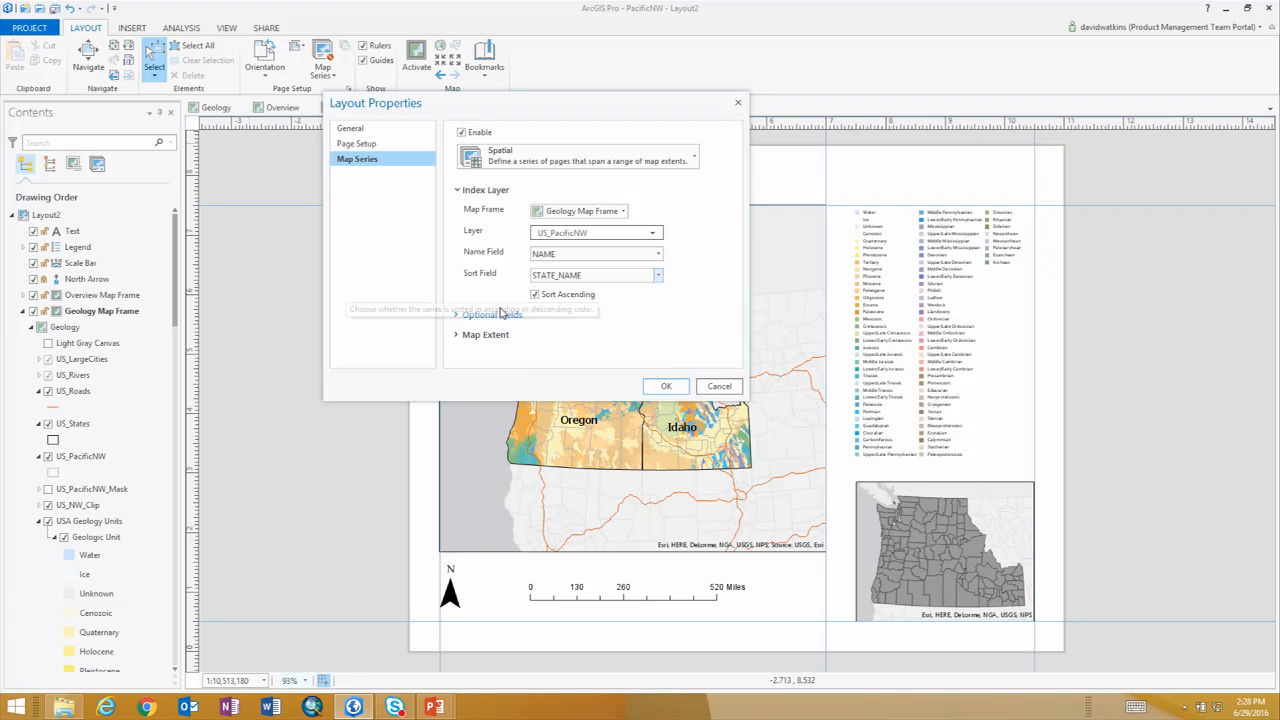
pyautogui.click(456, 190)
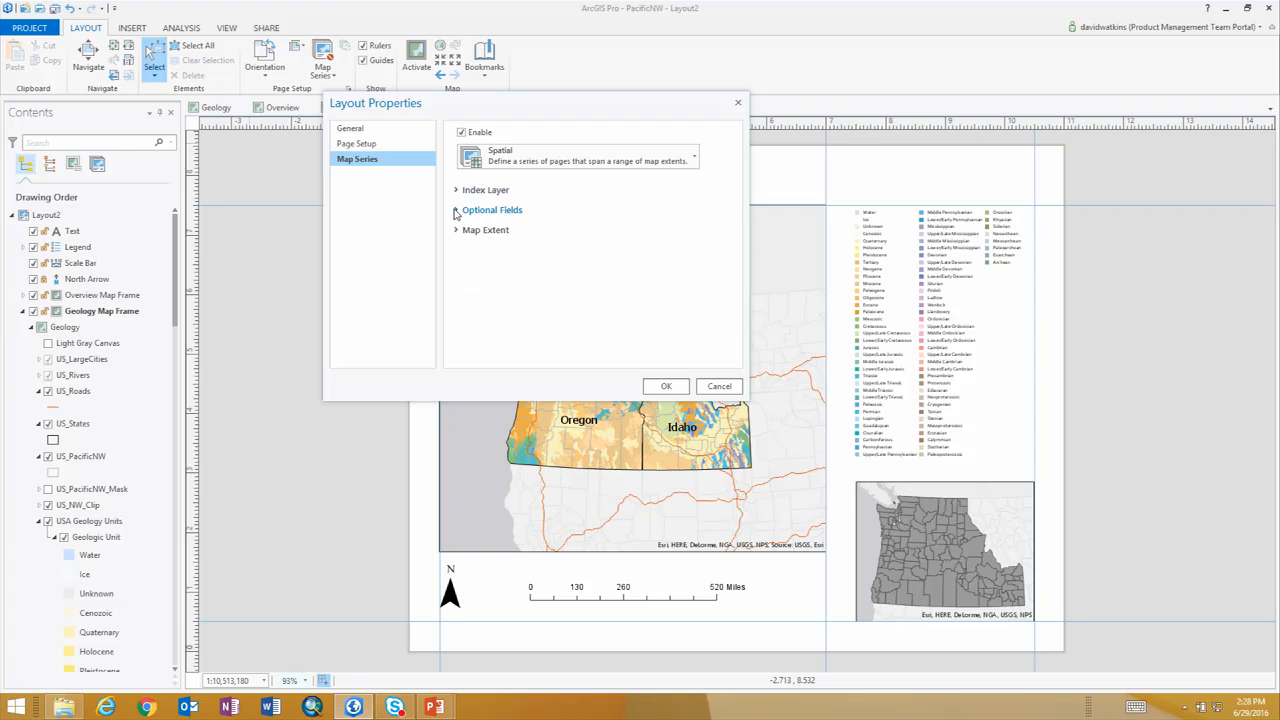
# - Group the map series pages by the STATE_NAME field in the optional fields settings
pyautogui.click(455, 211)
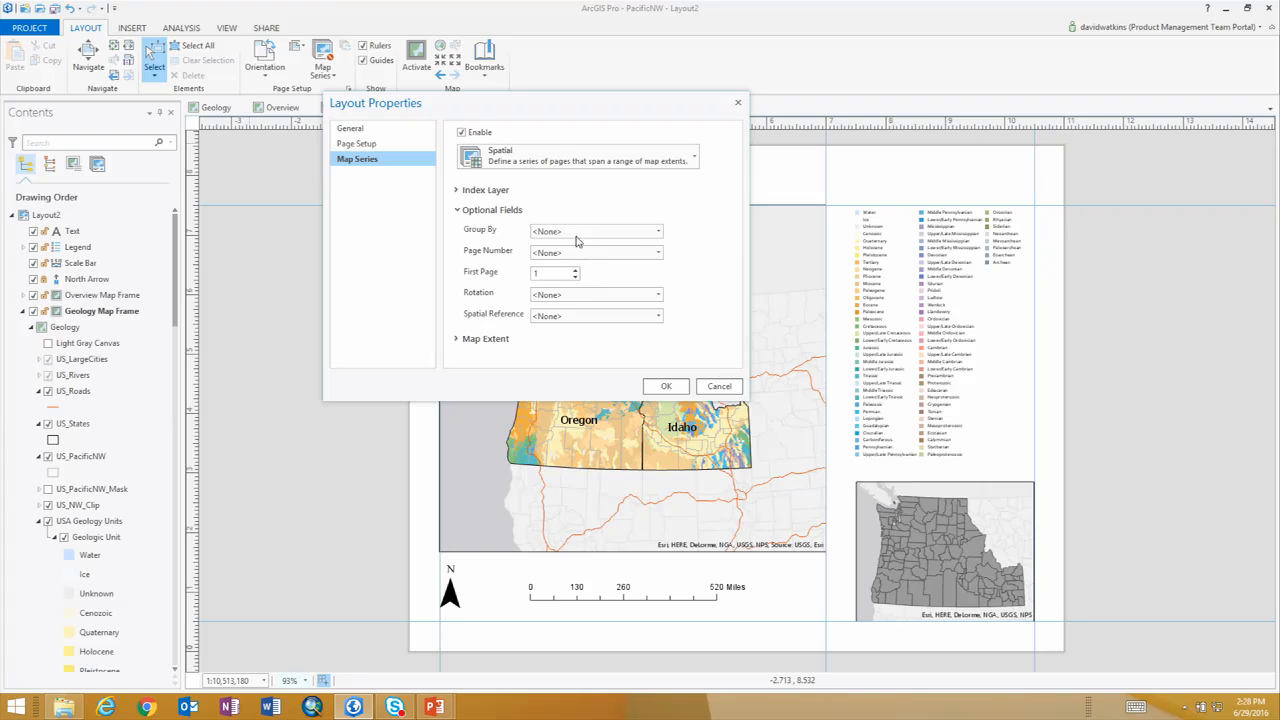
pyautogui.click(658, 233)
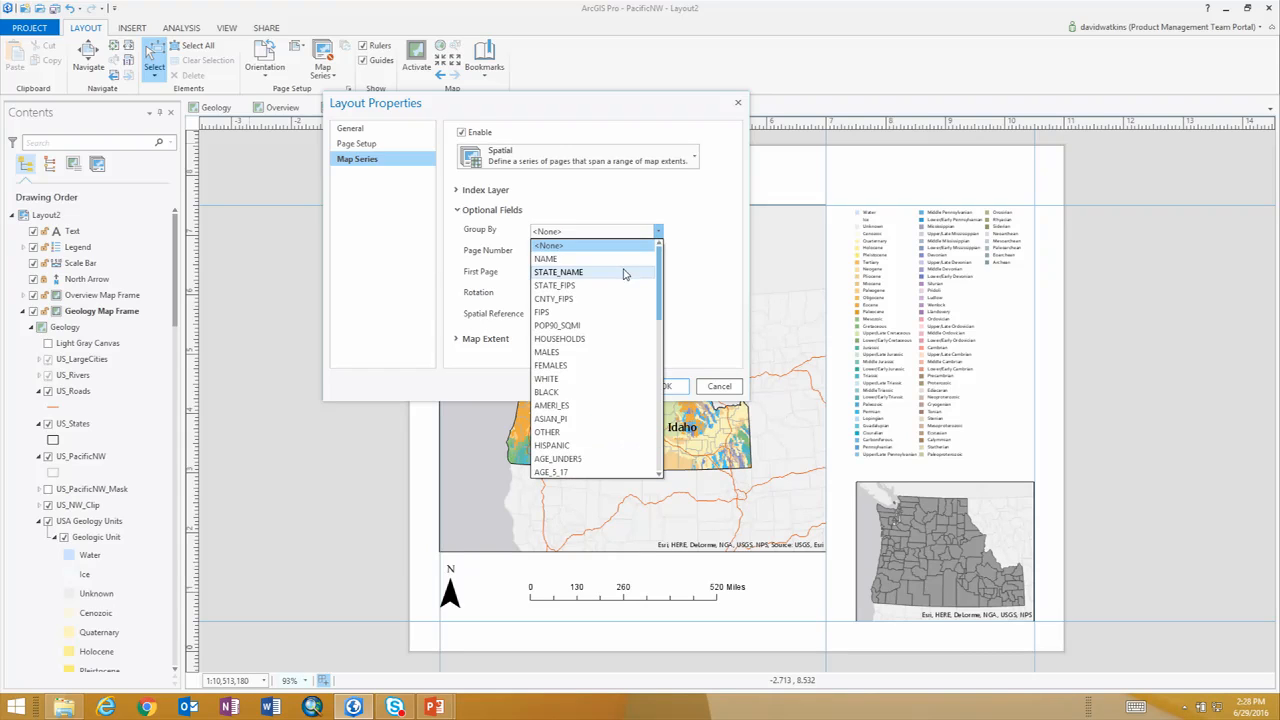
pyautogui.click(623, 273)
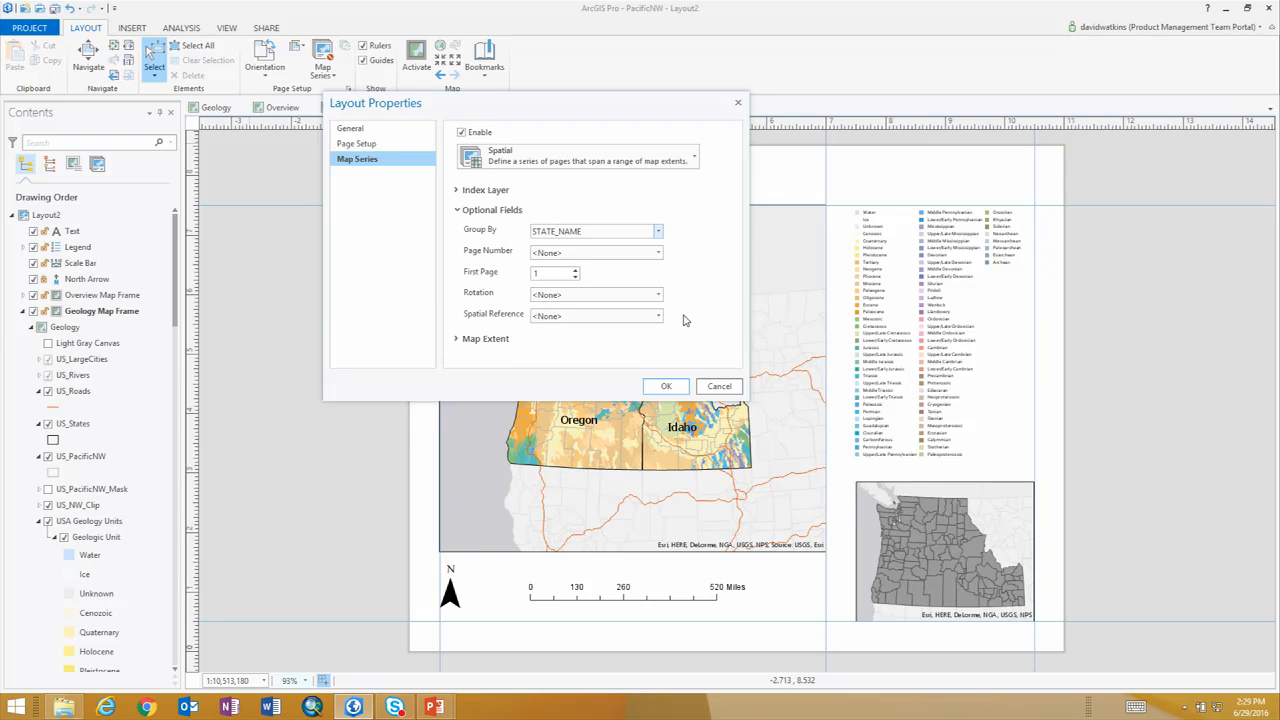
pyautogui.click(457, 211)
# - Set the map series' Best Fit map extent margin to 15 percent and apply the layout properties
pyautogui.click(457, 231)
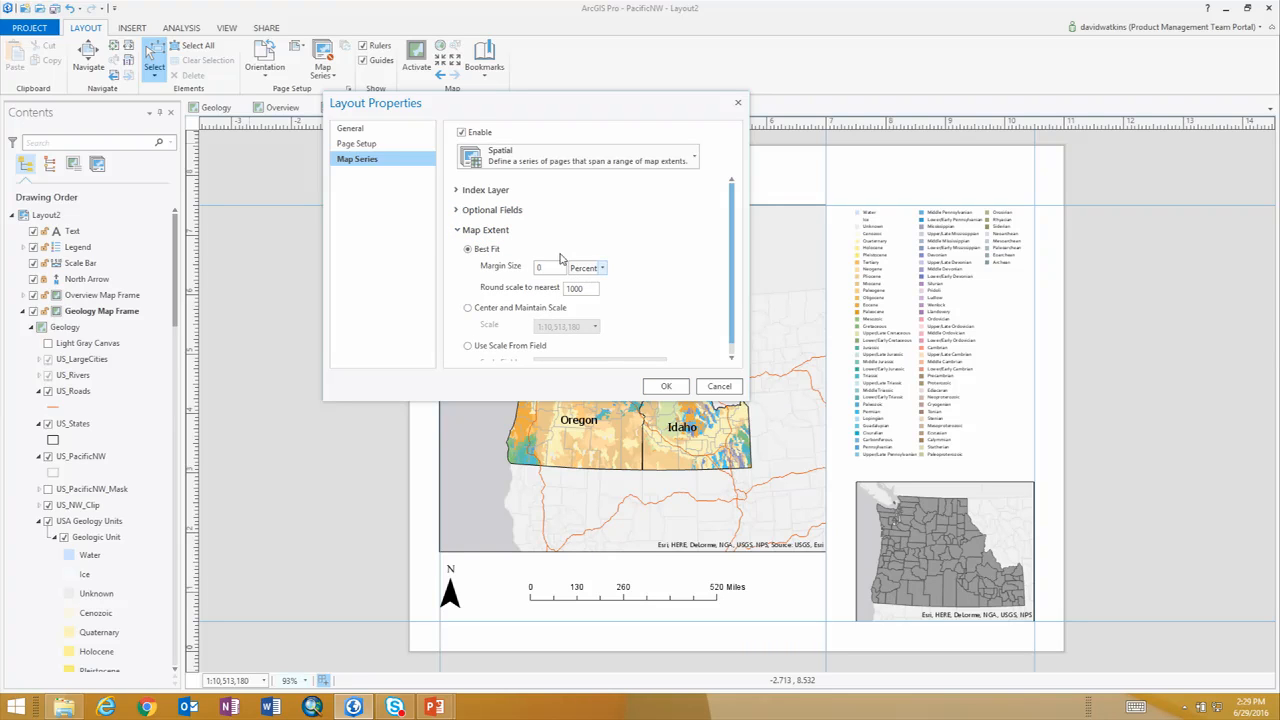
pyautogui.click(548, 270)
pyautogui.write('15')
pyautogui.click(666, 388)
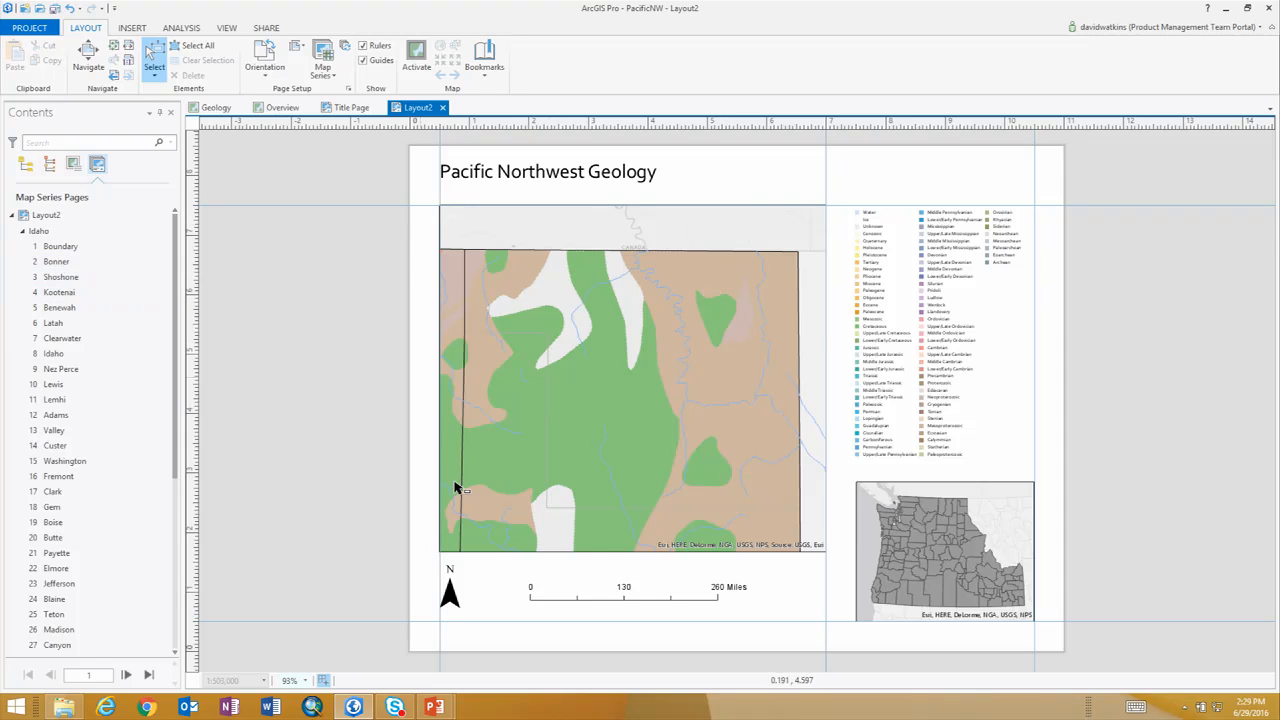
# - View the Boundary and Bonner county pages of the map series under the Idaho group
pyautogui.doubleClick(85, 248)
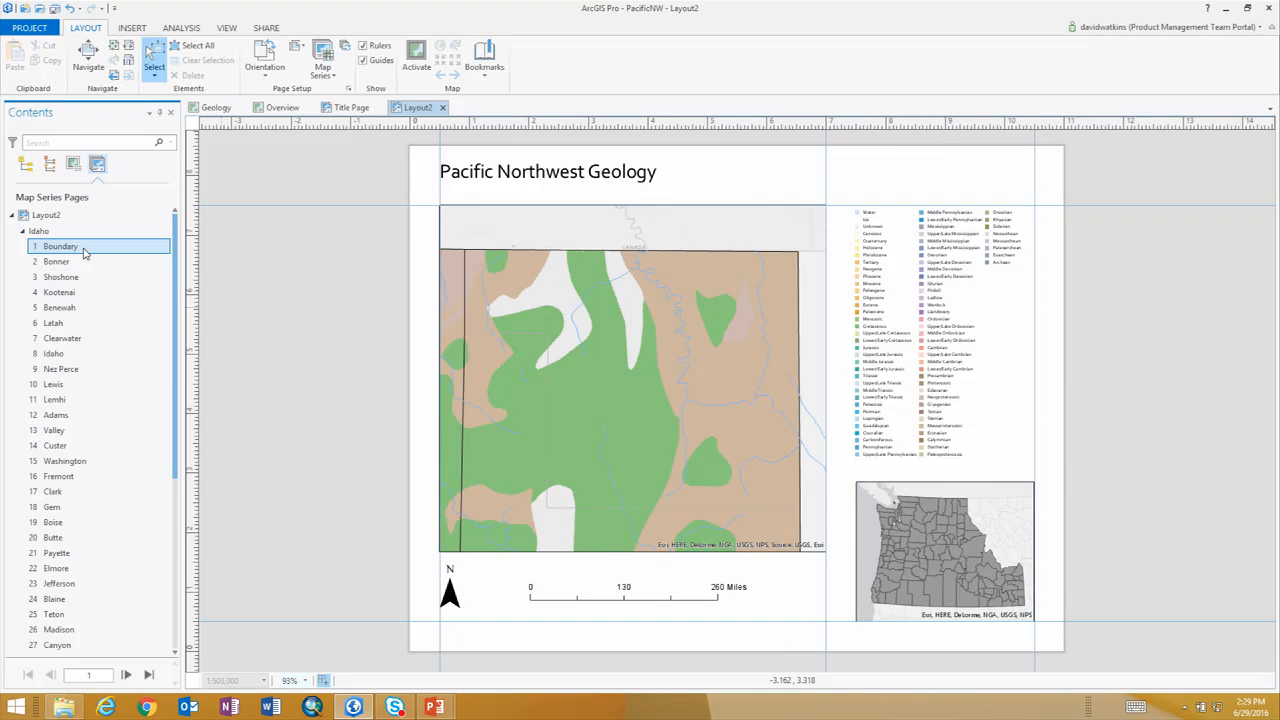
pyautogui.click(66, 263)
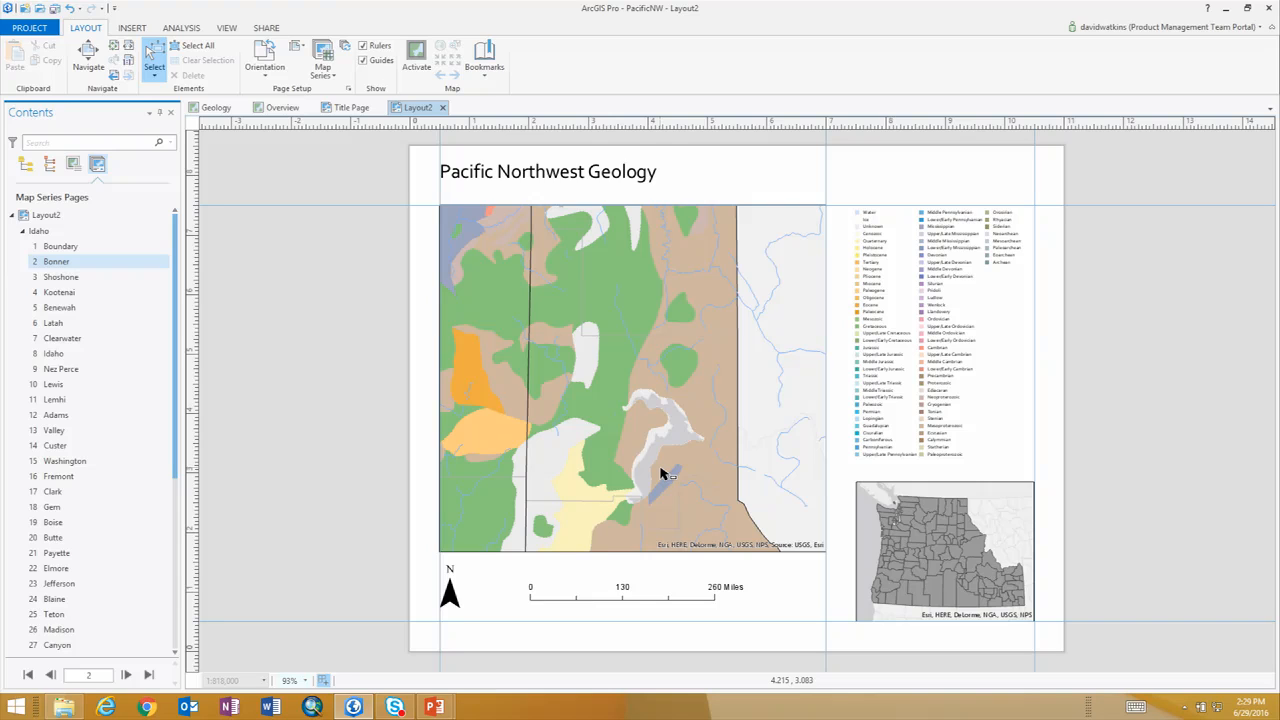
pyautogui.click(22, 231)
# - Turn on the US_PacificNW_Mask layer in the Geology map frame
pyautogui.click(26, 163)
pyautogui.click(105, 423)
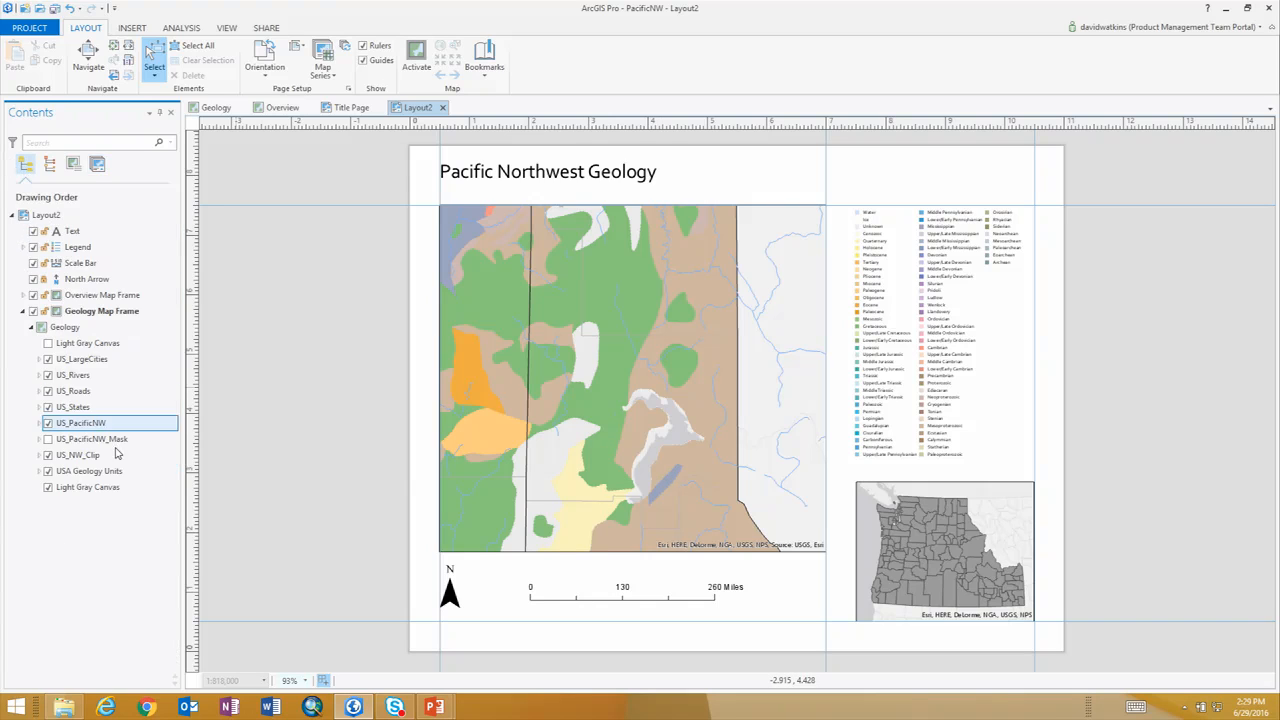
pyautogui.click(92, 455)
pyautogui.click(95, 439)
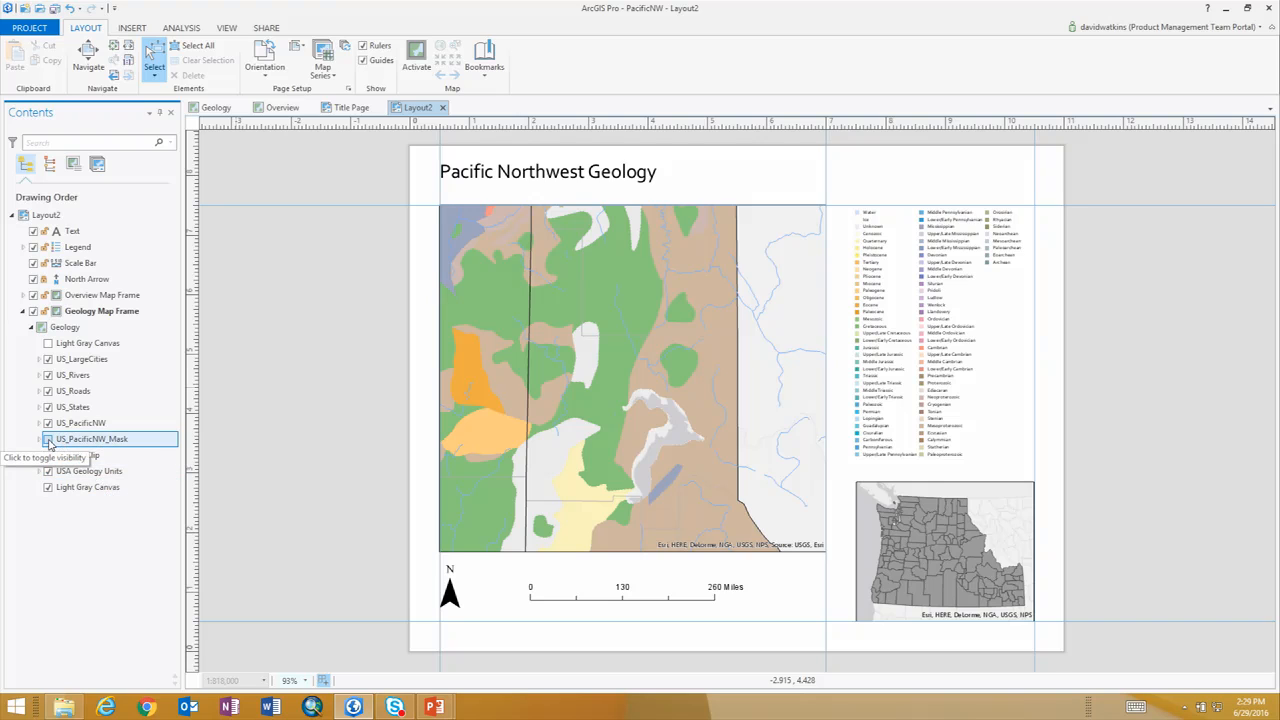
pyautogui.click(48, 440)
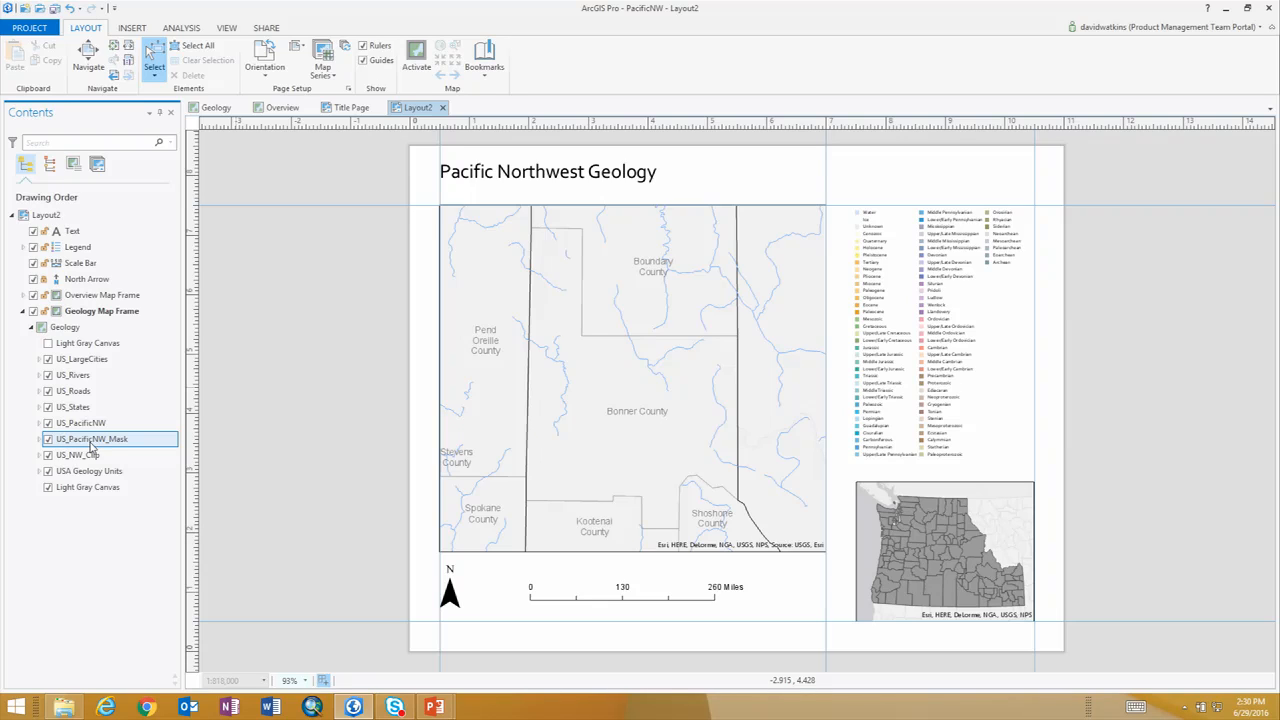
# - Apply a page query on the NAME field to US_PacificNW_Mask, showing features that don't match the current page
pyautogui.rightClick(93, 448)
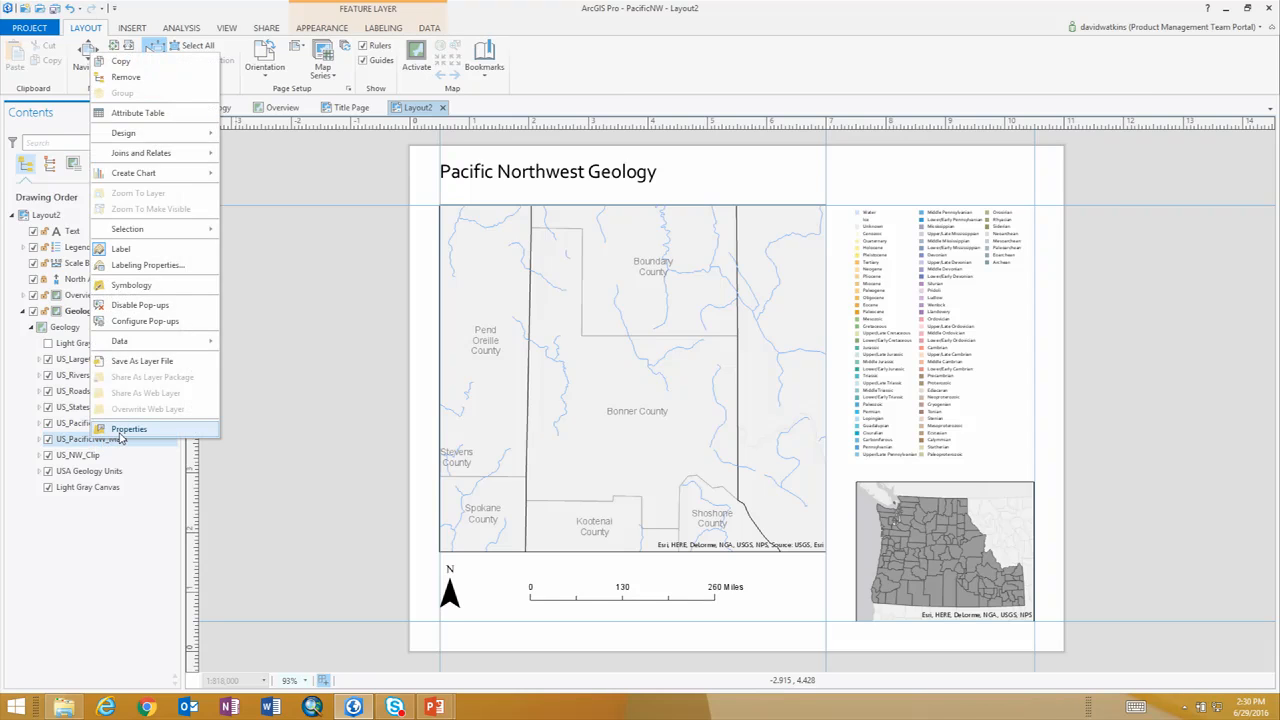
pyautogui.click(121, 431)
pyautogui.moveTo(537, 303); pyautogui.dragTo(537, 340)
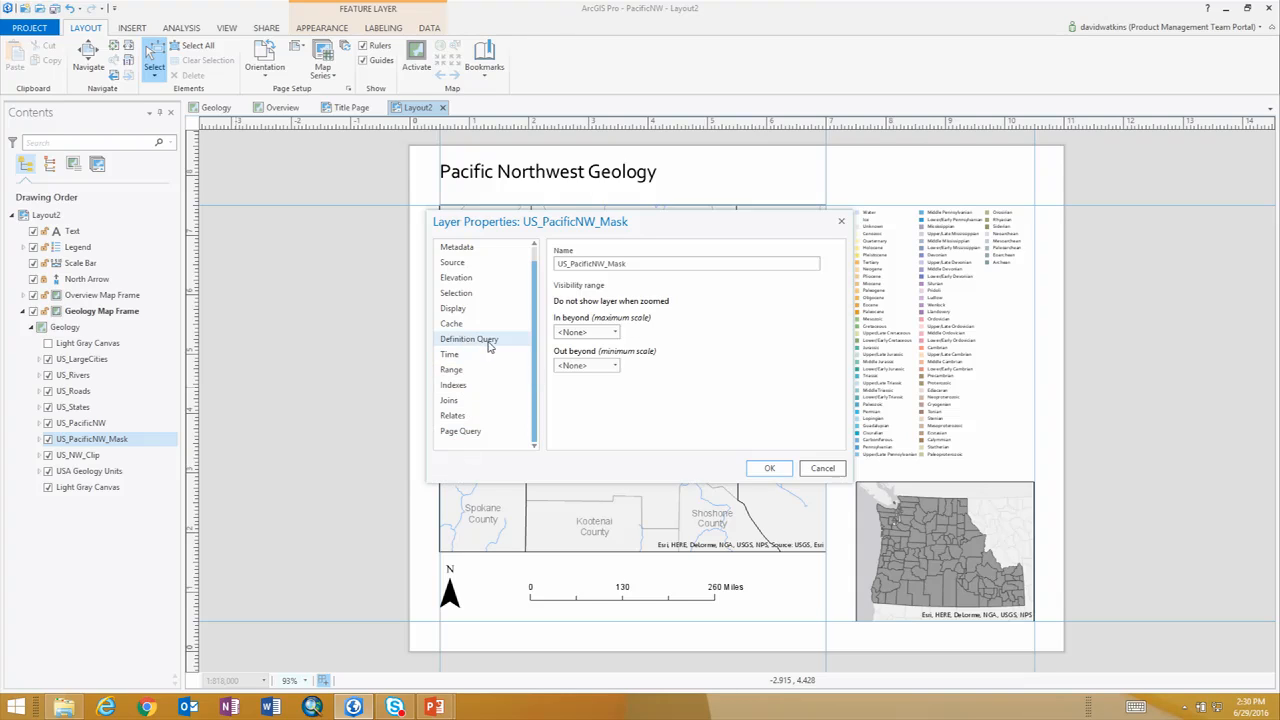
pyautogui.click(465, 437)
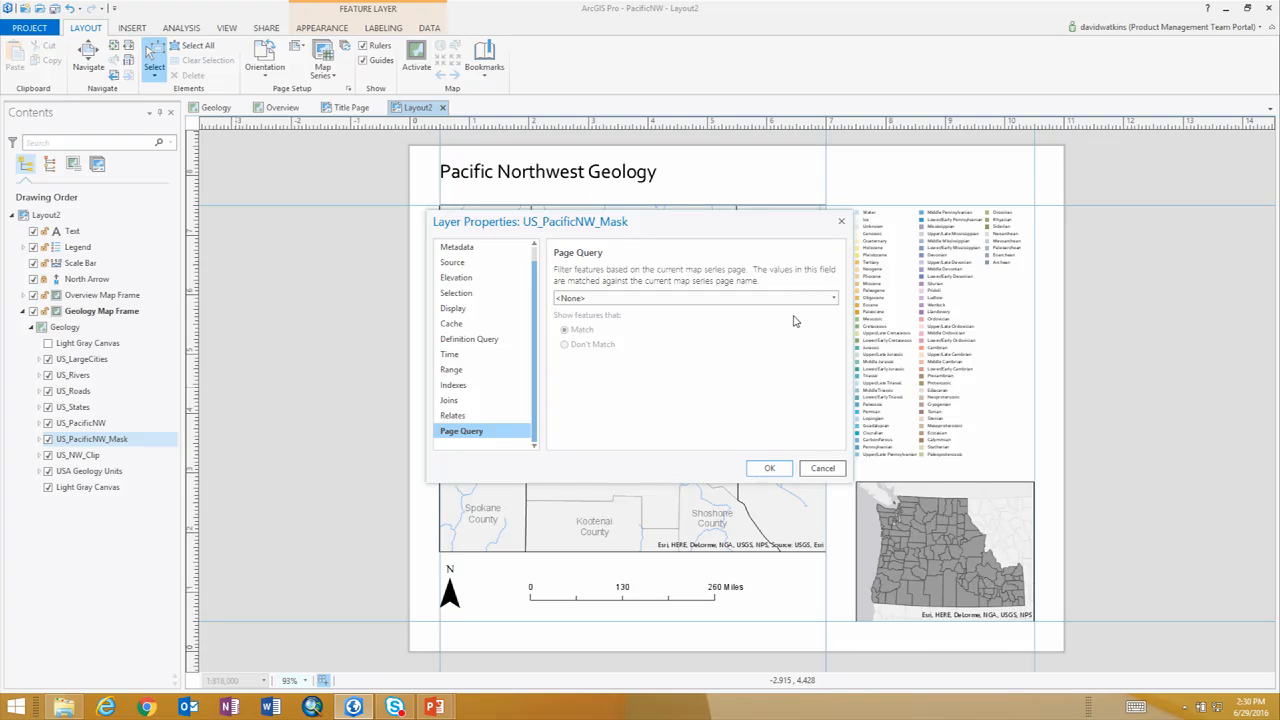
pyautogui.click(833, 299)
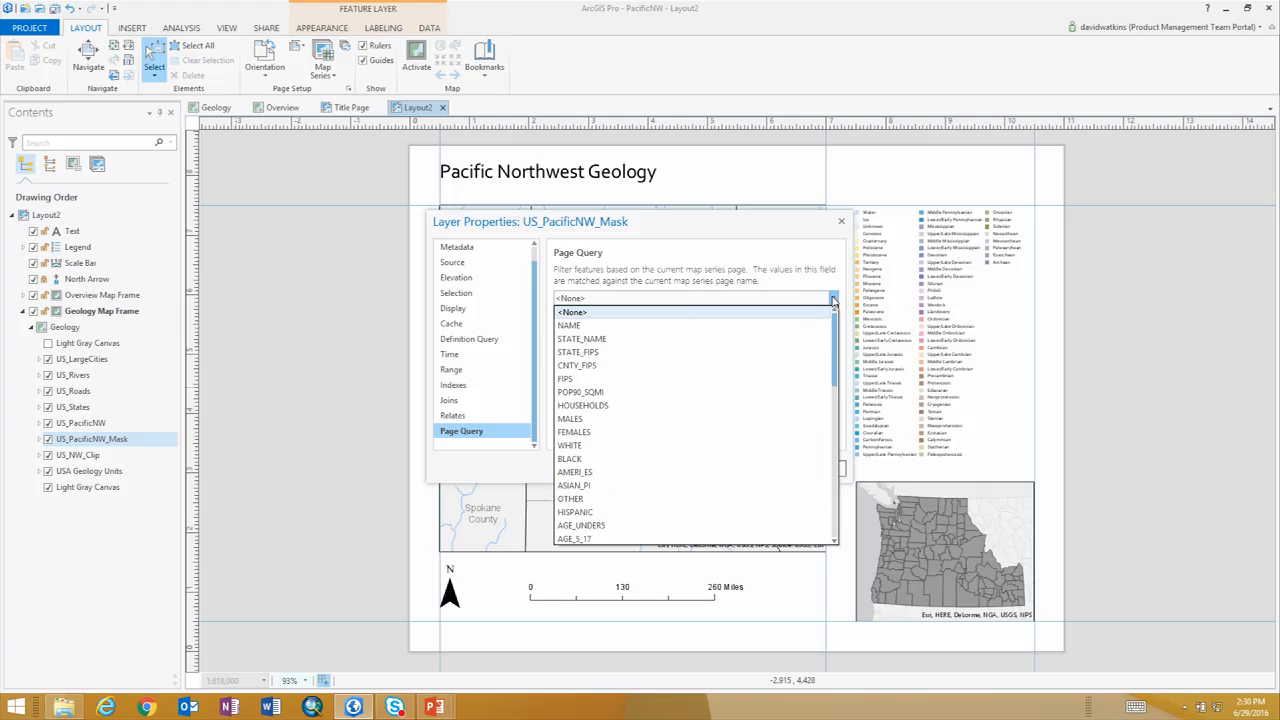
pyautogui.click(679, 326)
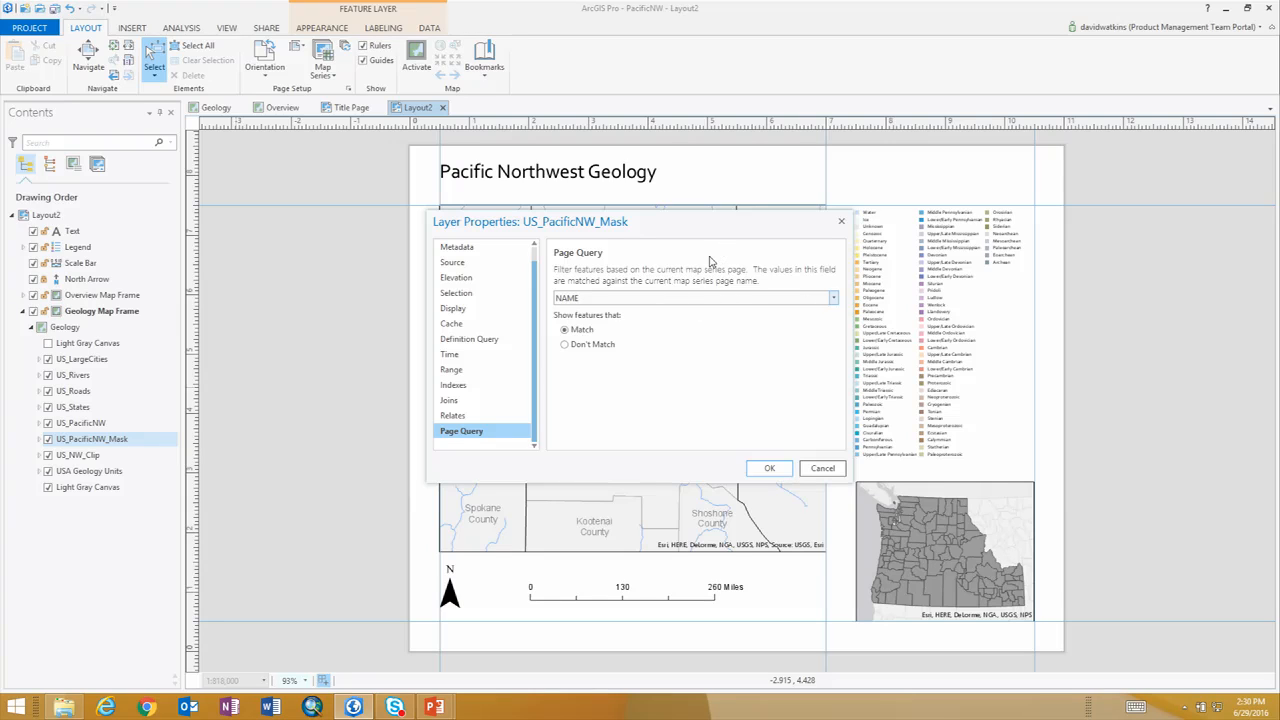
pyautogui.click(565, 345)
pyautogui.click(769, 468)
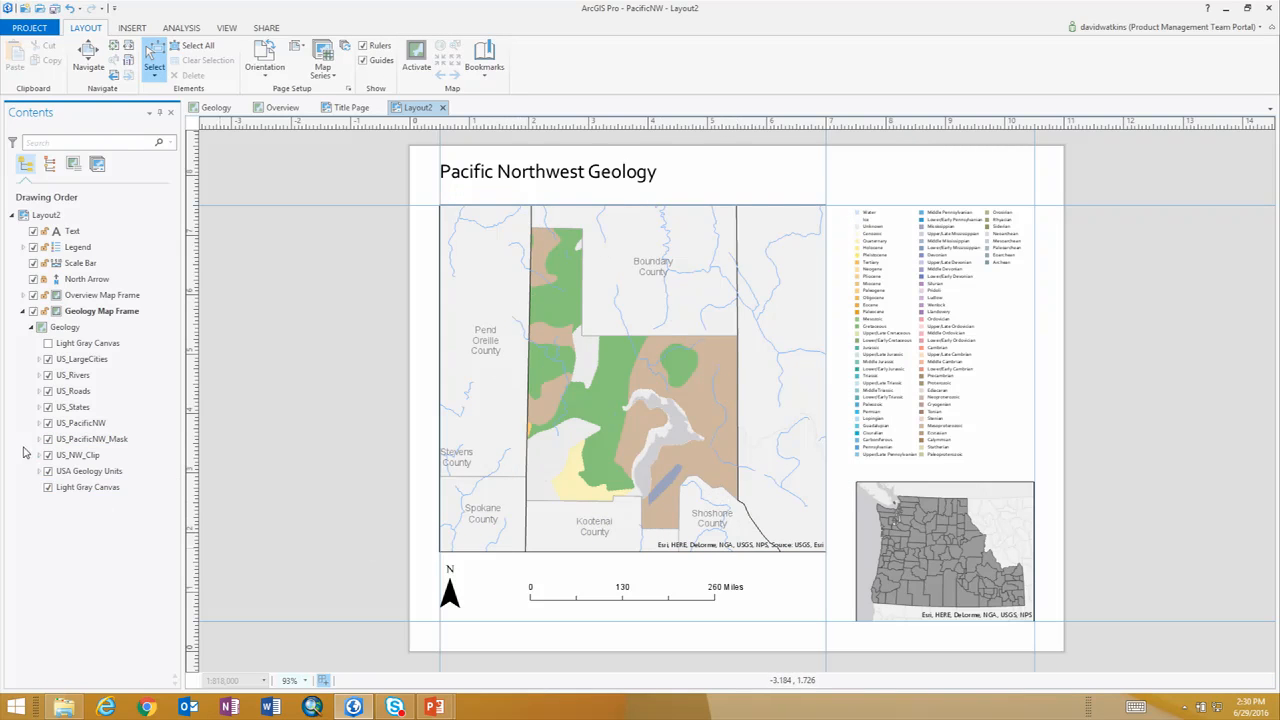
# - Switch to the Idaho and Adams county pages of the map series to check the masking around each county
pyautogui.click(97, 166)
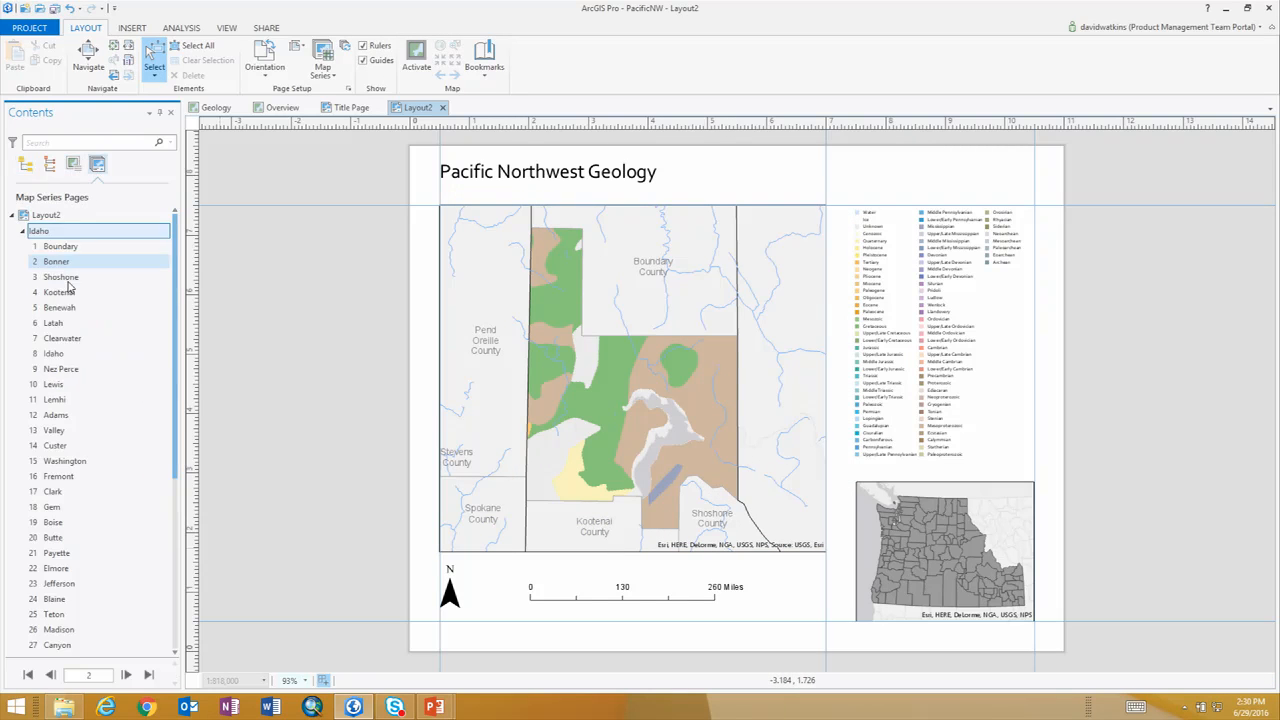
pyautogui.click(68, 356)
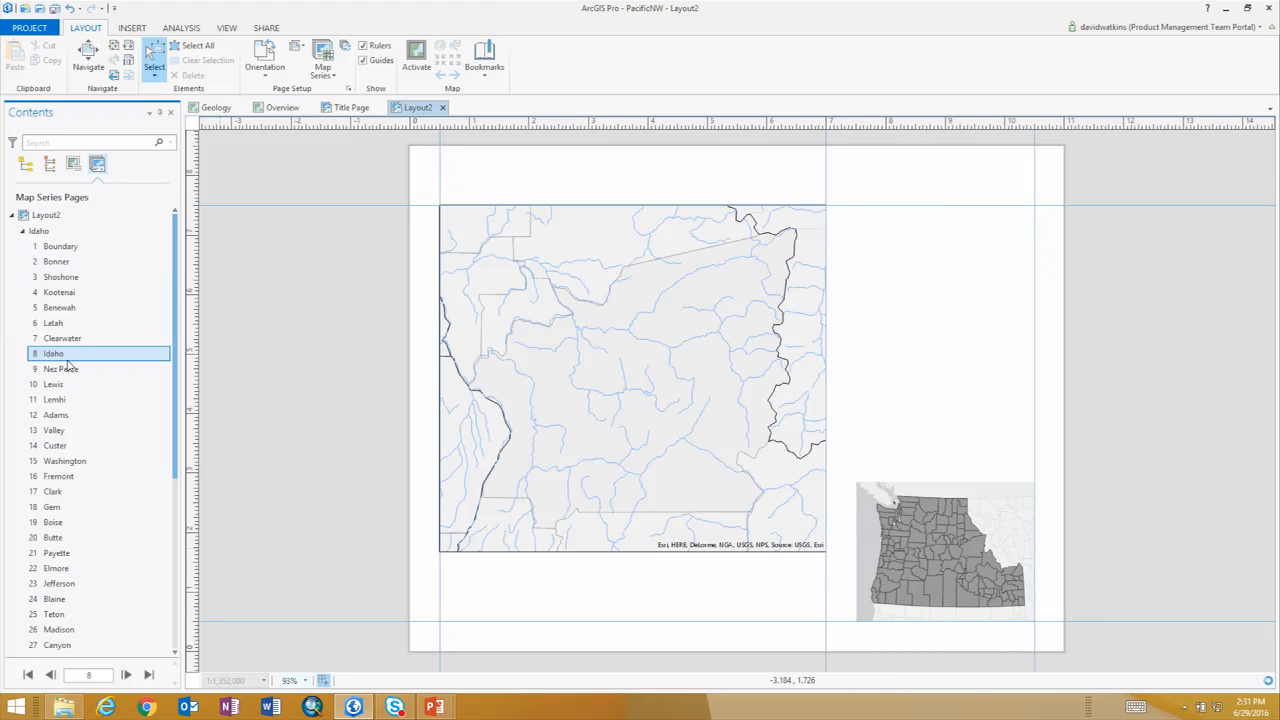
pyautogui.click(74, 416)
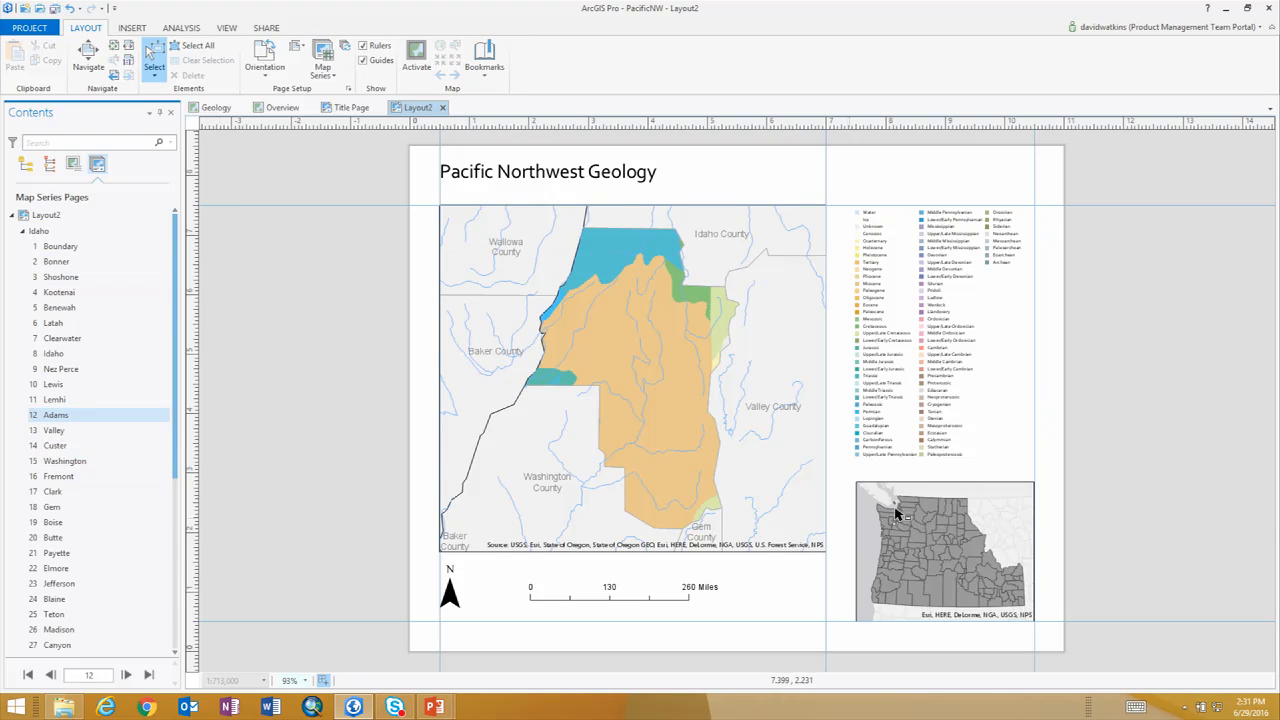
# - Apply a page query on the NAME field to US_PacificNW_Current in the Overview map frame, showing features that match the current page
pyautogui.click(28, 169)
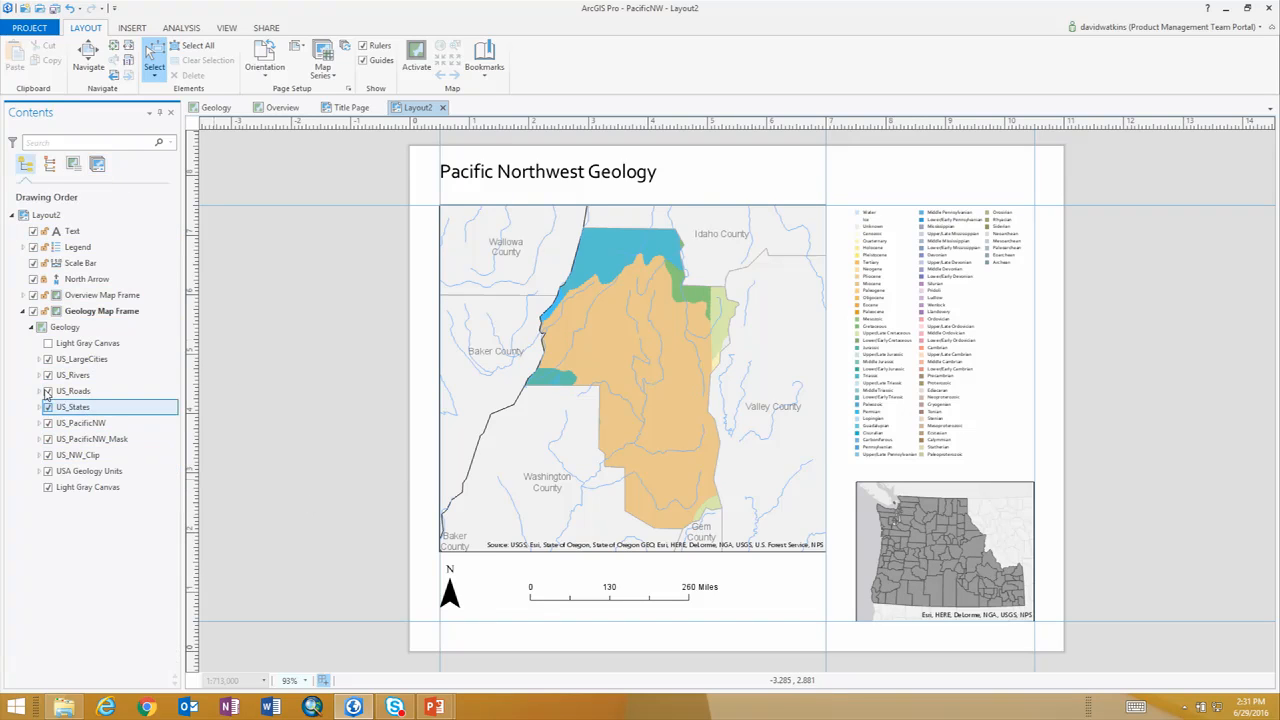
pyautogui.click(22, 295)
pyautogui.click(101, 424)
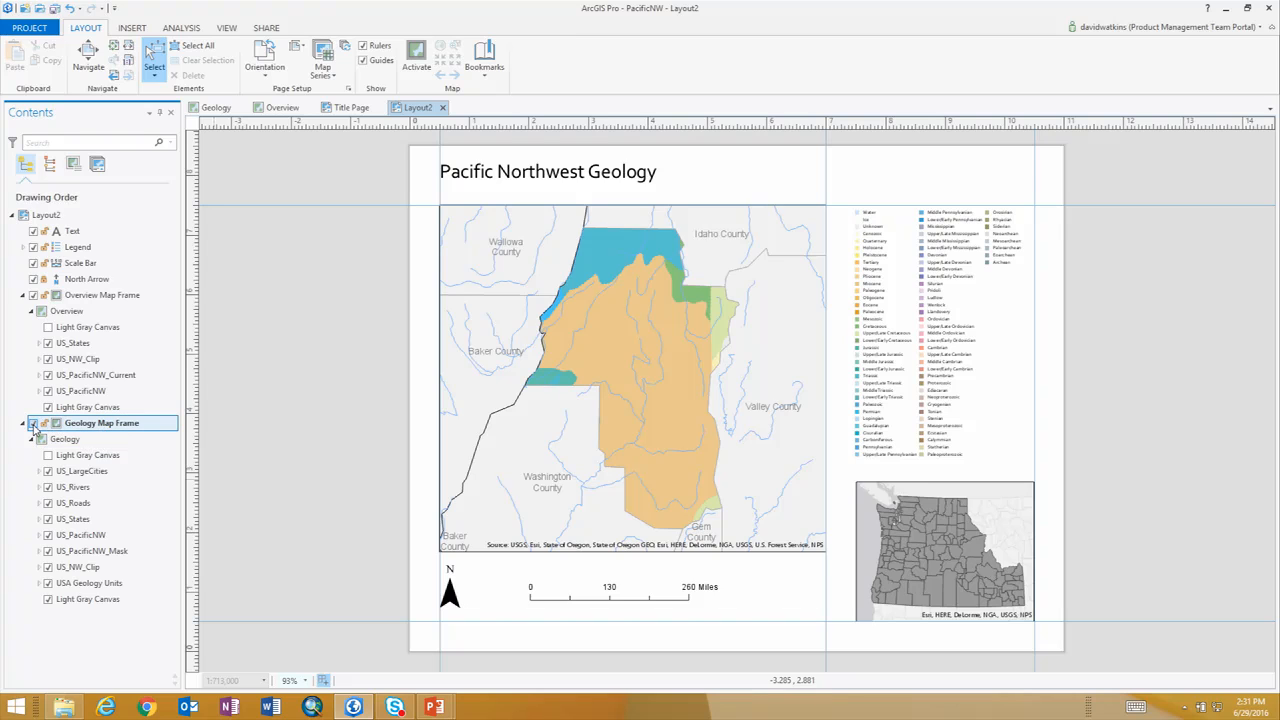
pyautogui.click(103, 377)
pyautogui.rightClick(103, 377)
pyautogui.click(126, 376)
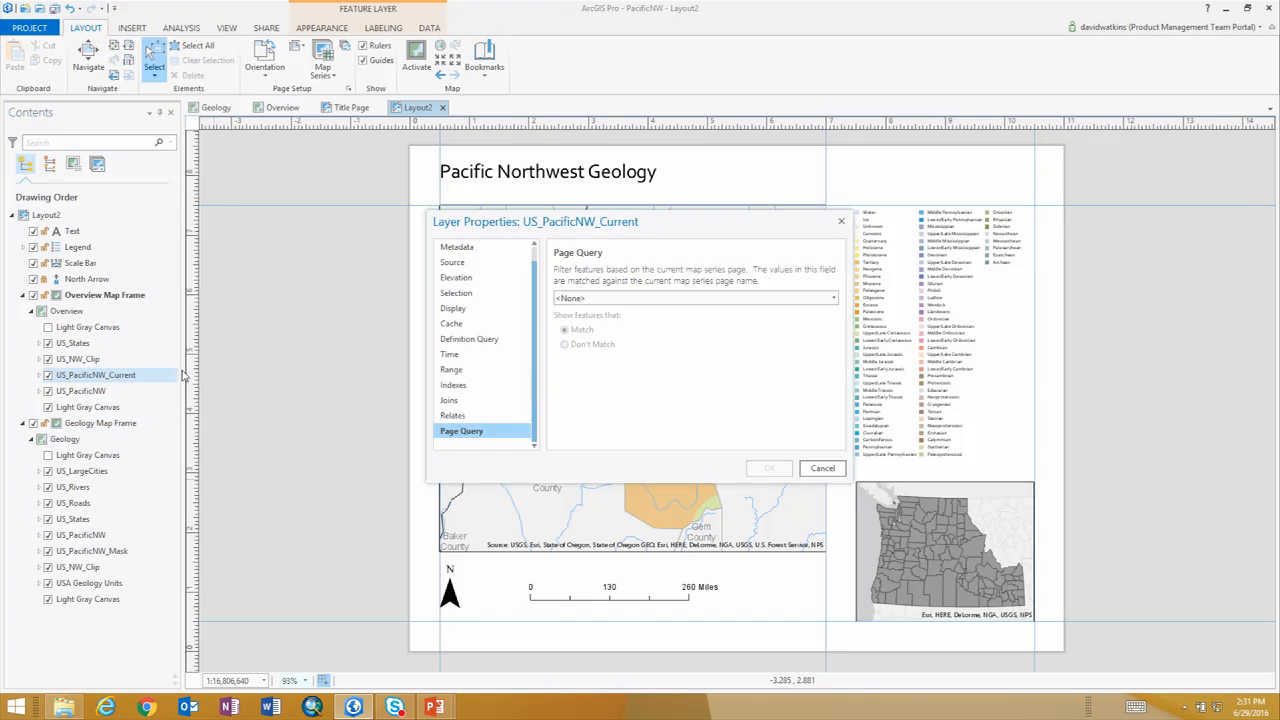
pyautogui.click(833, 298)
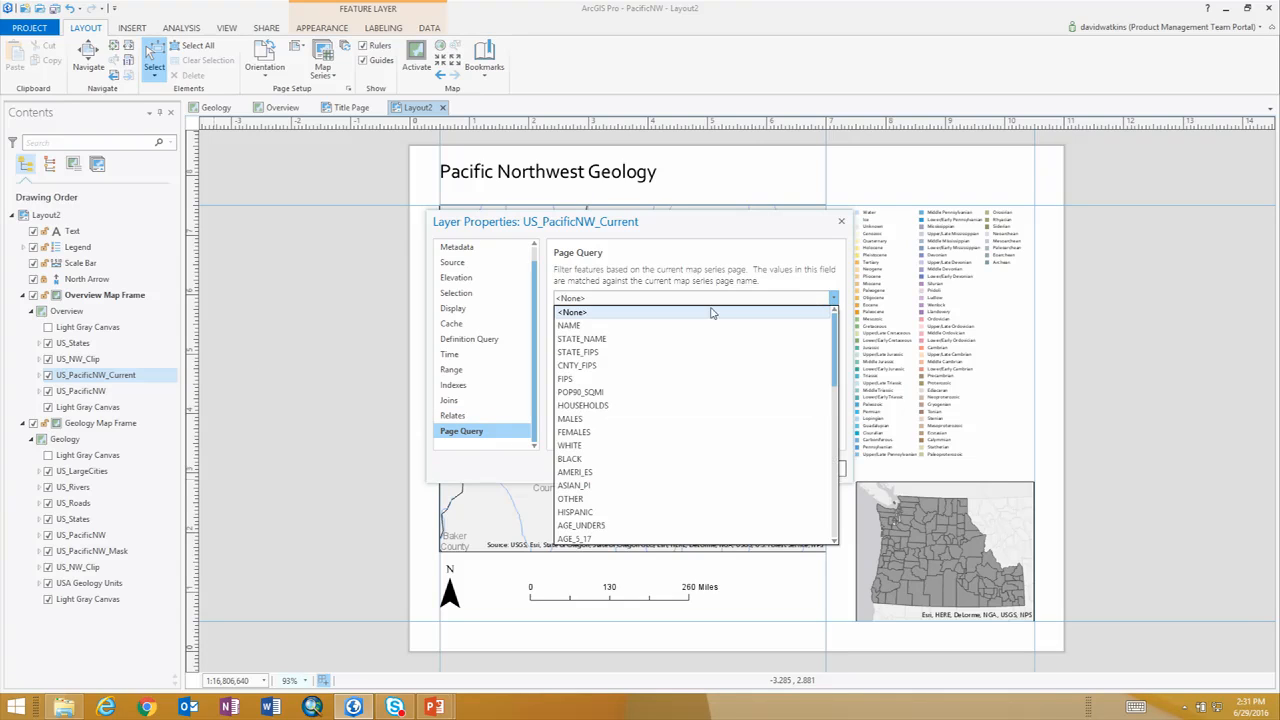
pyautogui.click(655, 326)
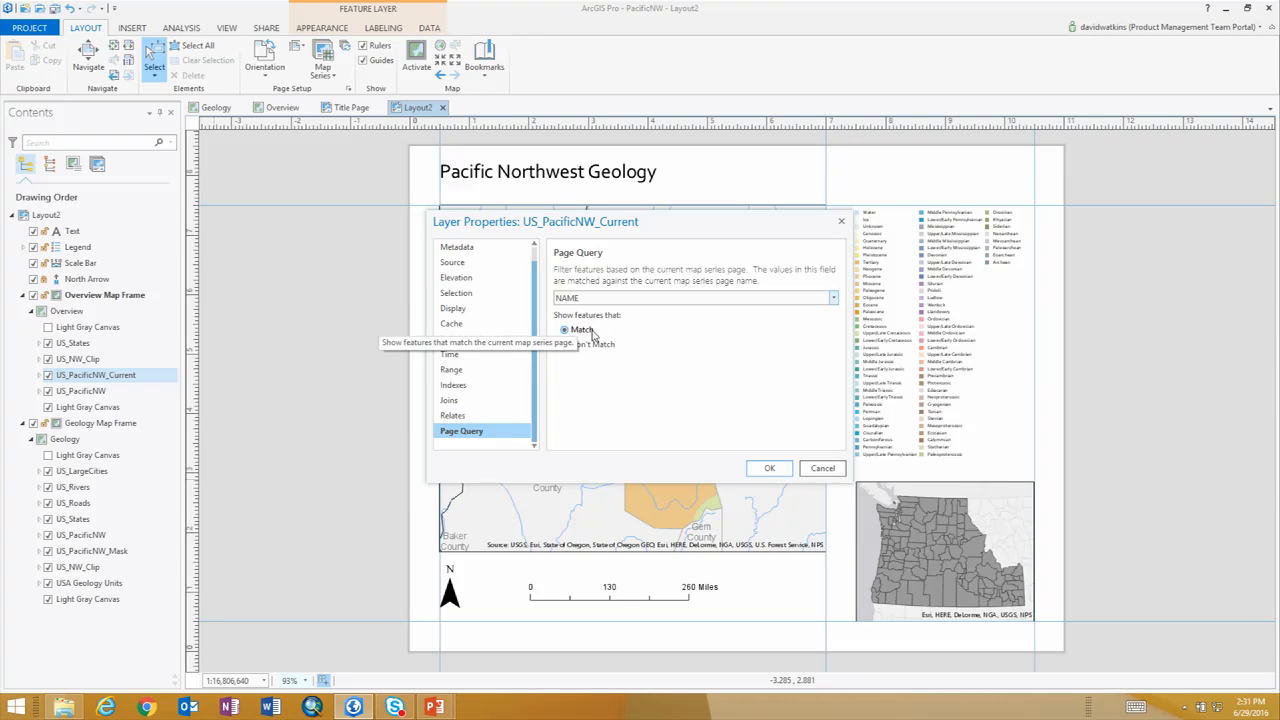
pyautogui.click(769, 468)
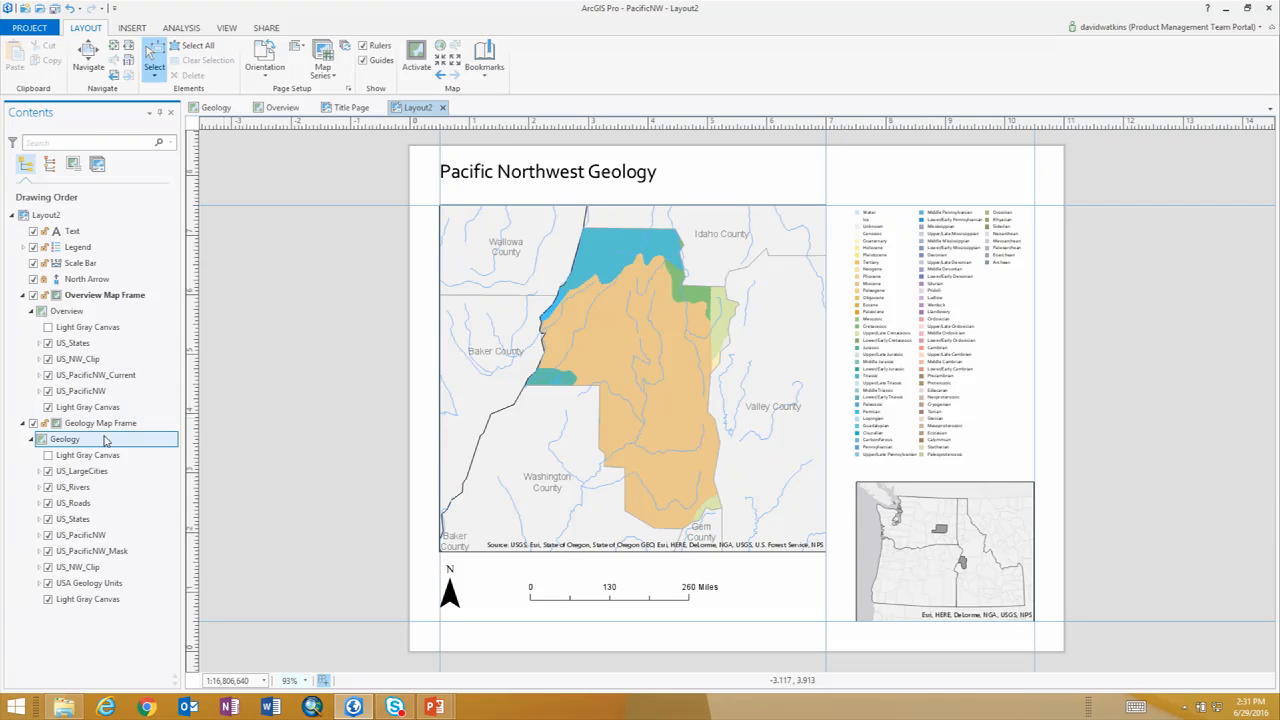
# - Switch the map series to the Boise county page to check the county shown in the overview map
pyautogui.click(97, 165)
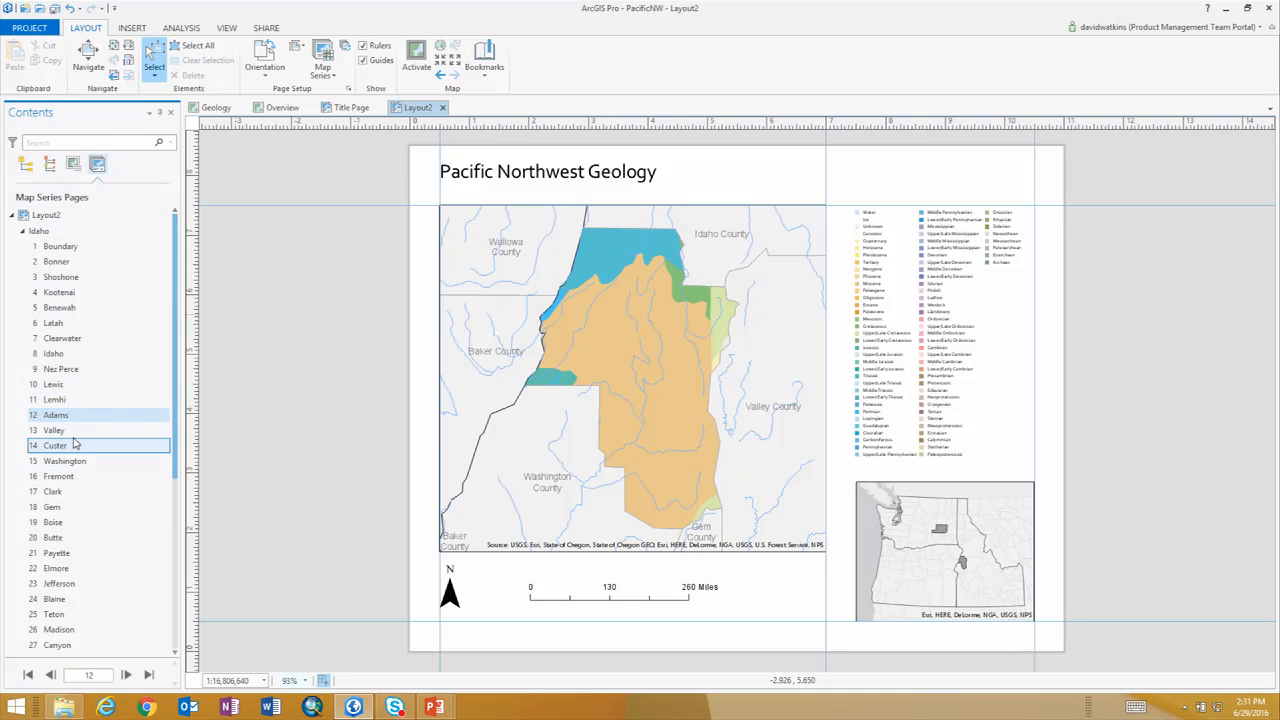
pyautogui.click(80, 491)
pyautogui.click(62, 522)
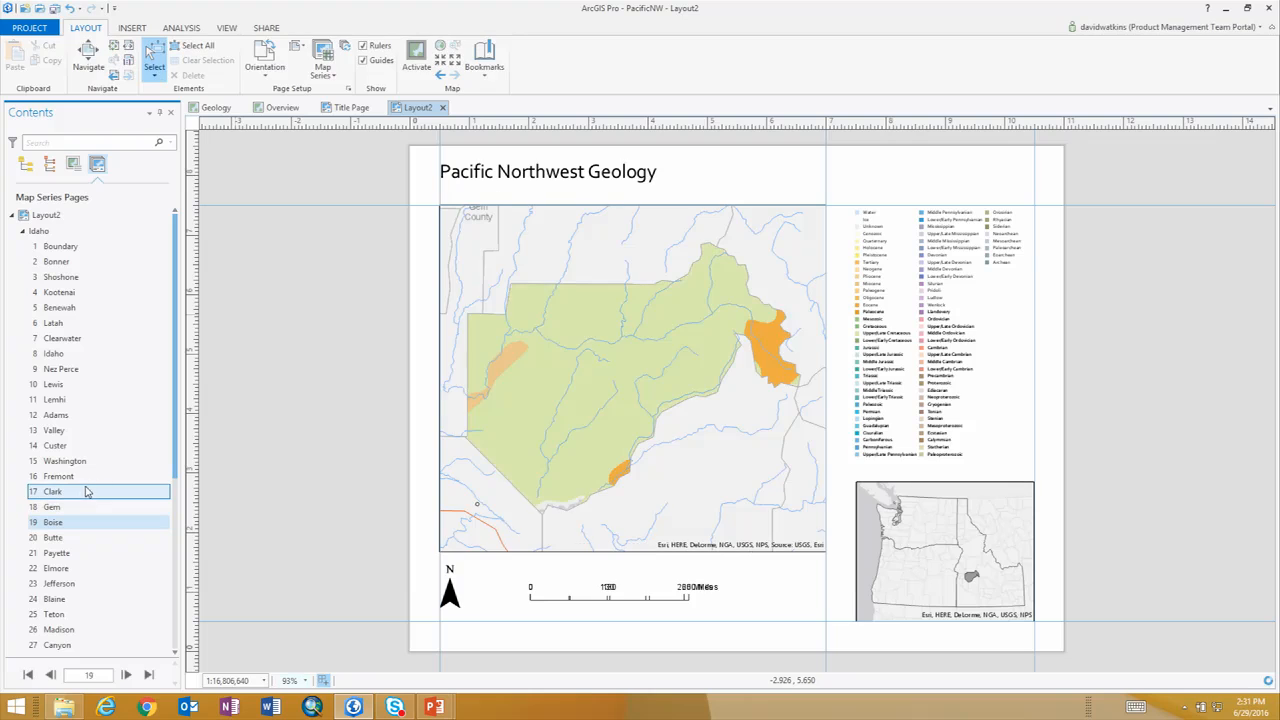
# - Look through the map series page list and its state groups, and advance to the Butte county page
pyautogui.scroll(-6, 85, 488)
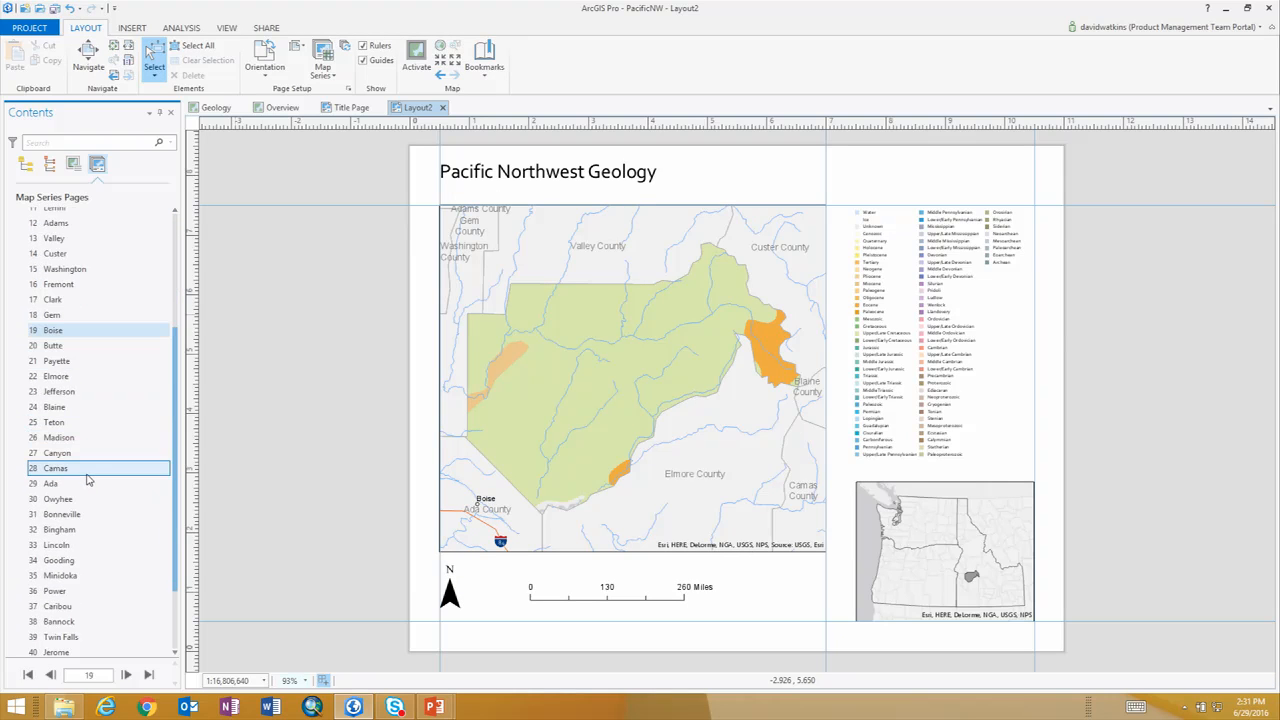
pyautogui.scroll(7, 82, 480)
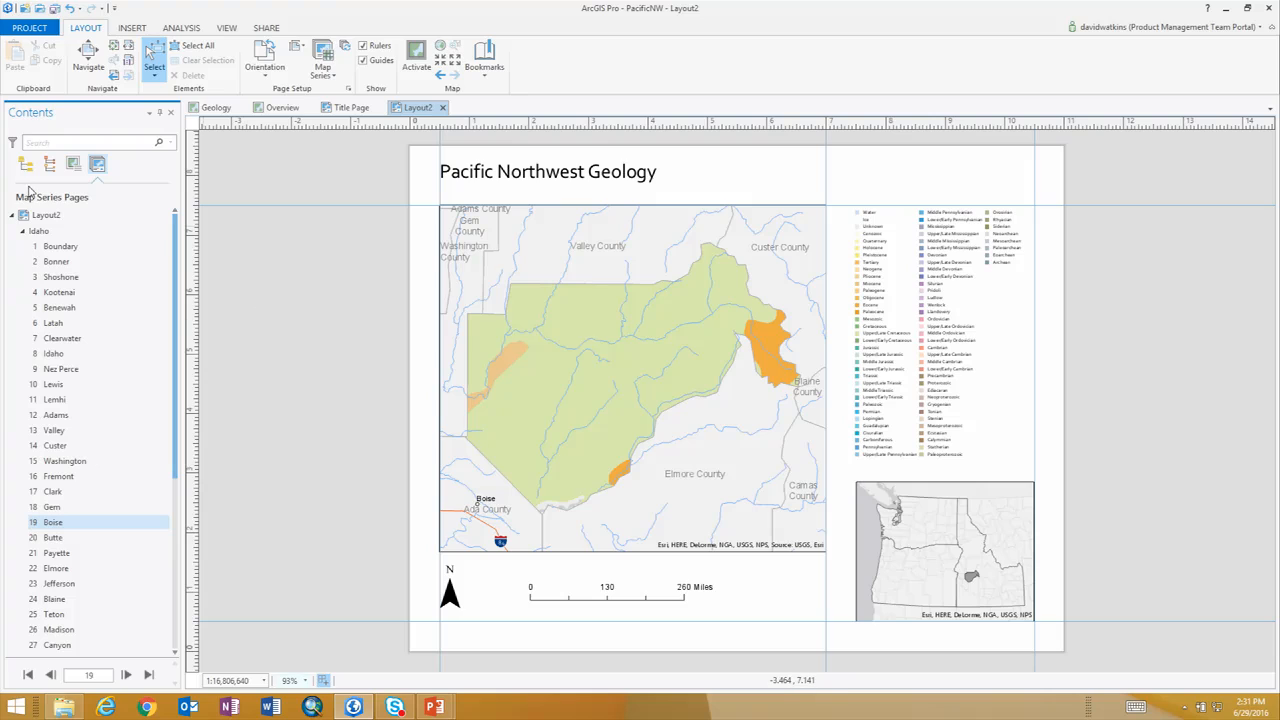
pyautogui.click(24, 232)
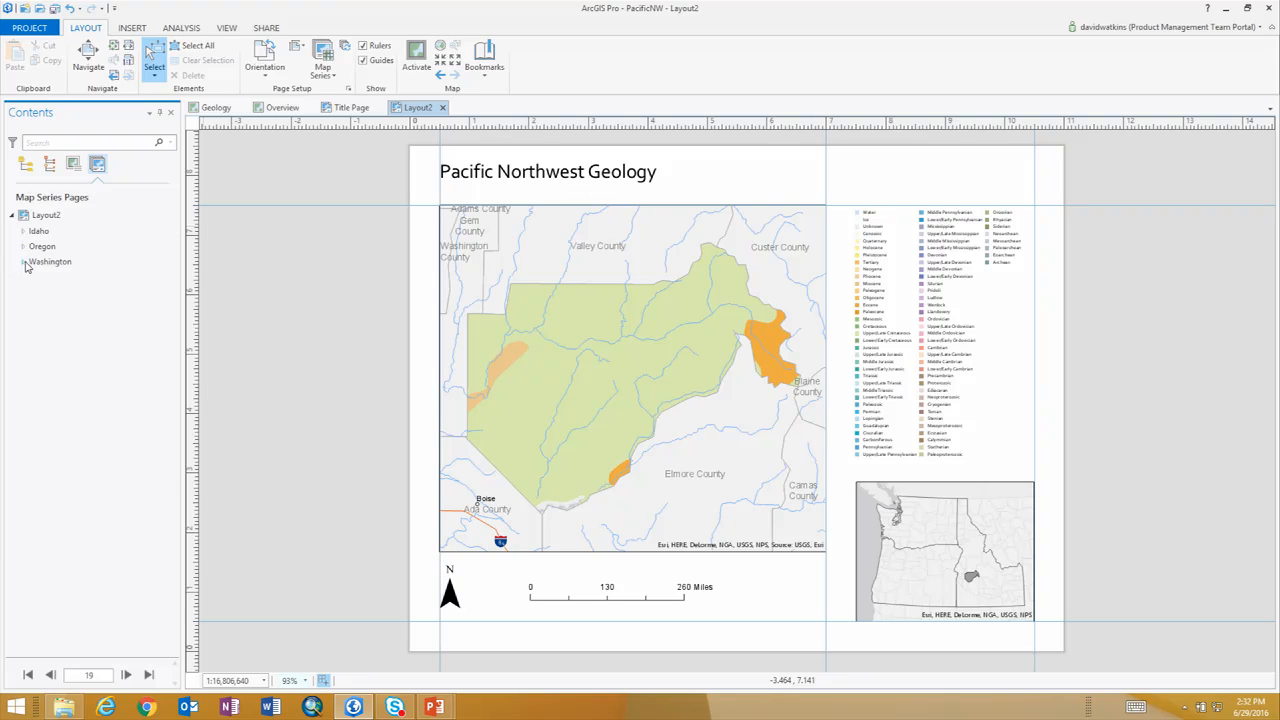
pyautogui.click(127, 677)
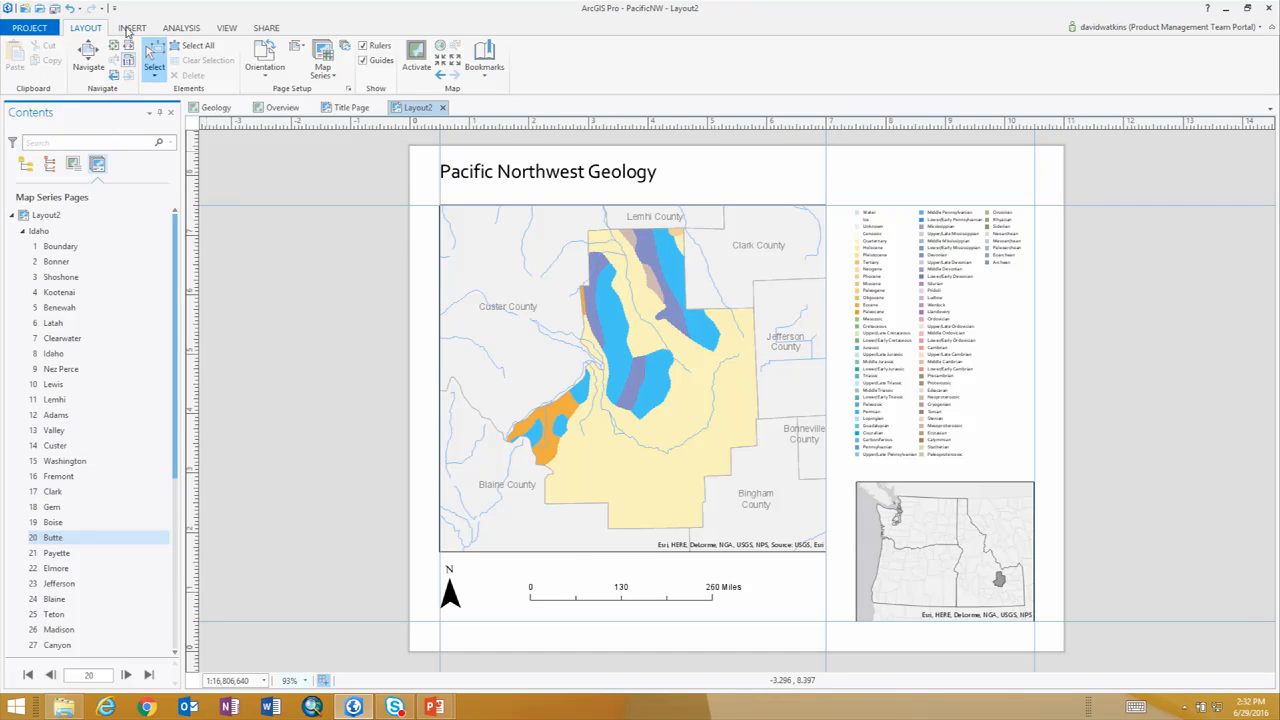
# - Insert a map series Page Name dynamic text and place it above the legend, level with the layout title
pyautogui.click(129, 28)
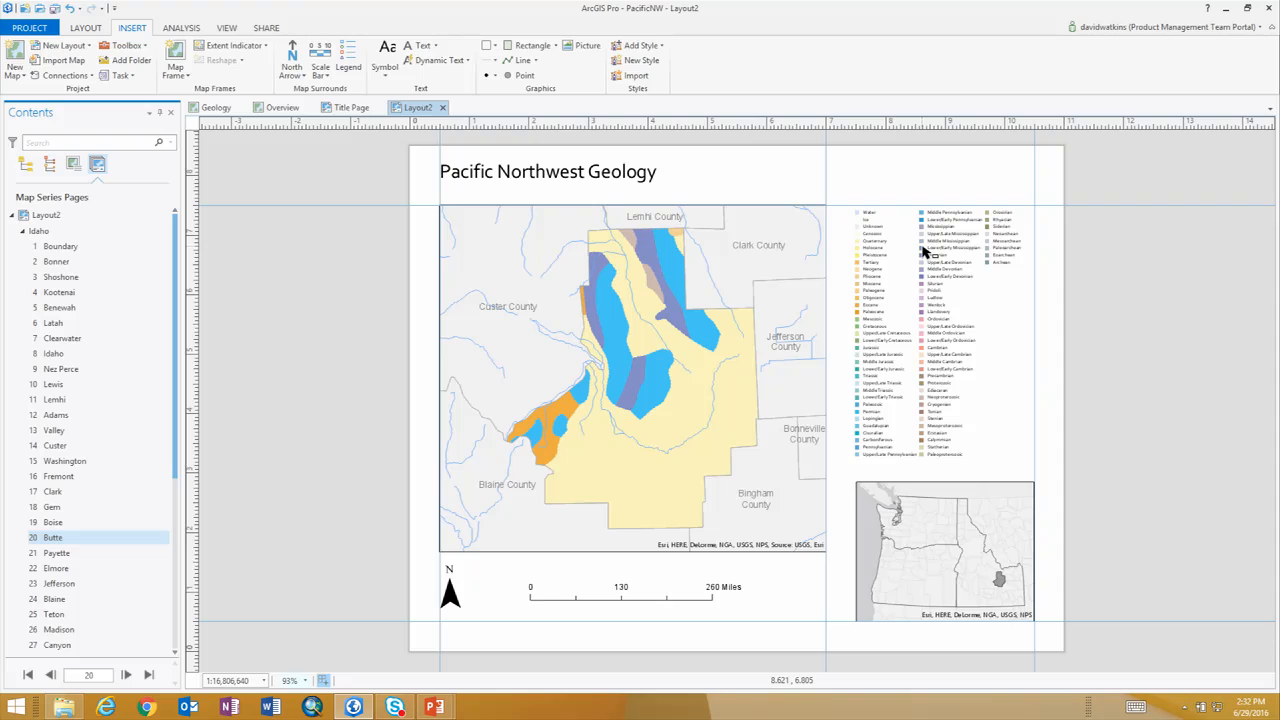
pyautogui.click(466, 62)
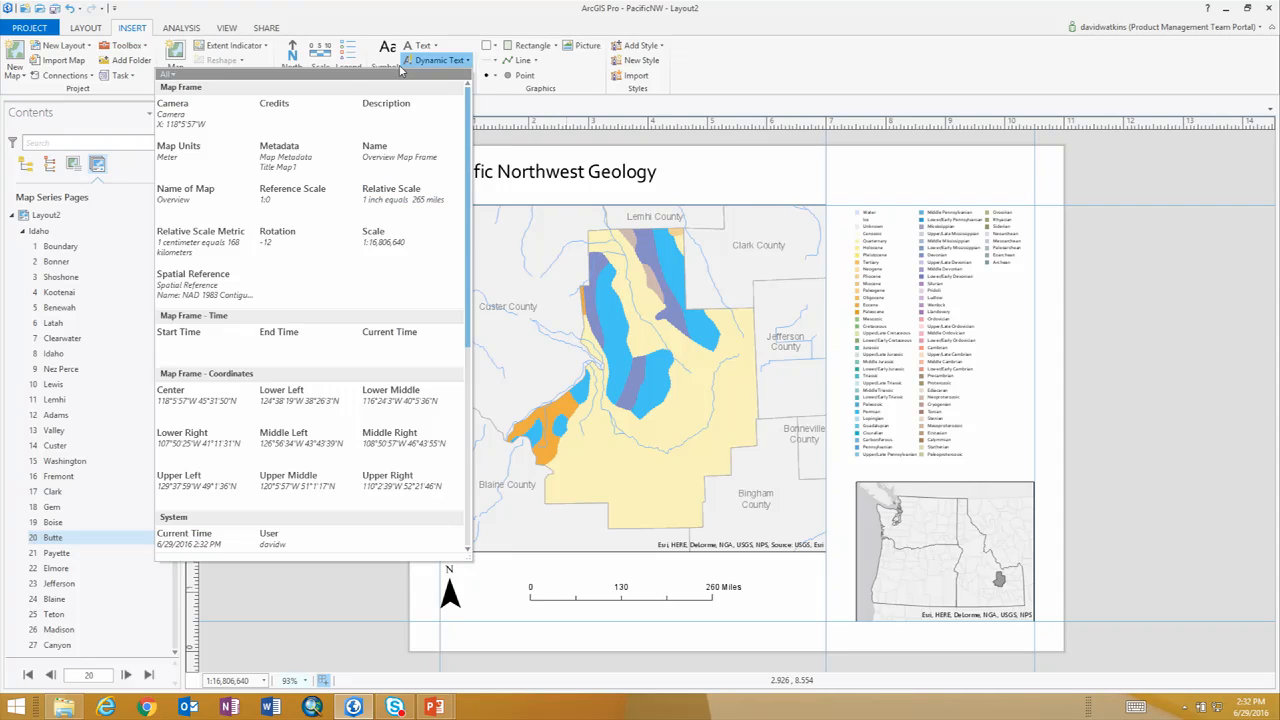
pyautogui.click(172, 70)
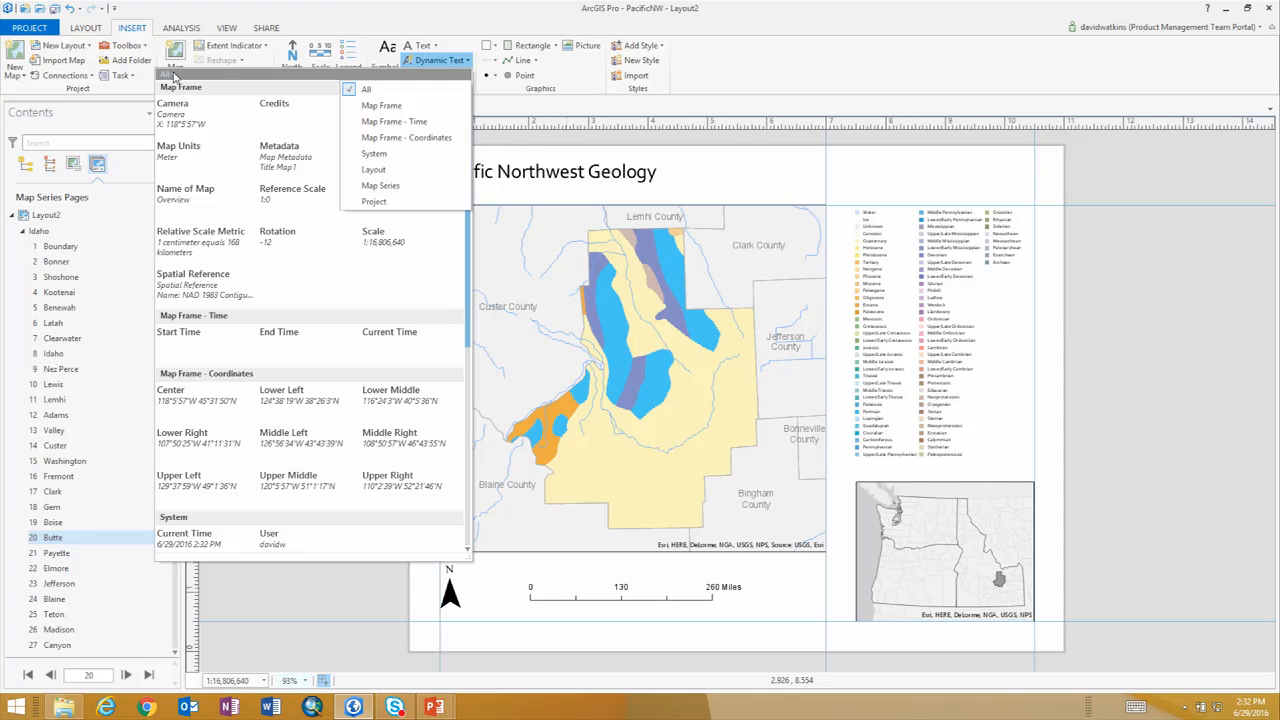
pyautogui.click(415, 187)
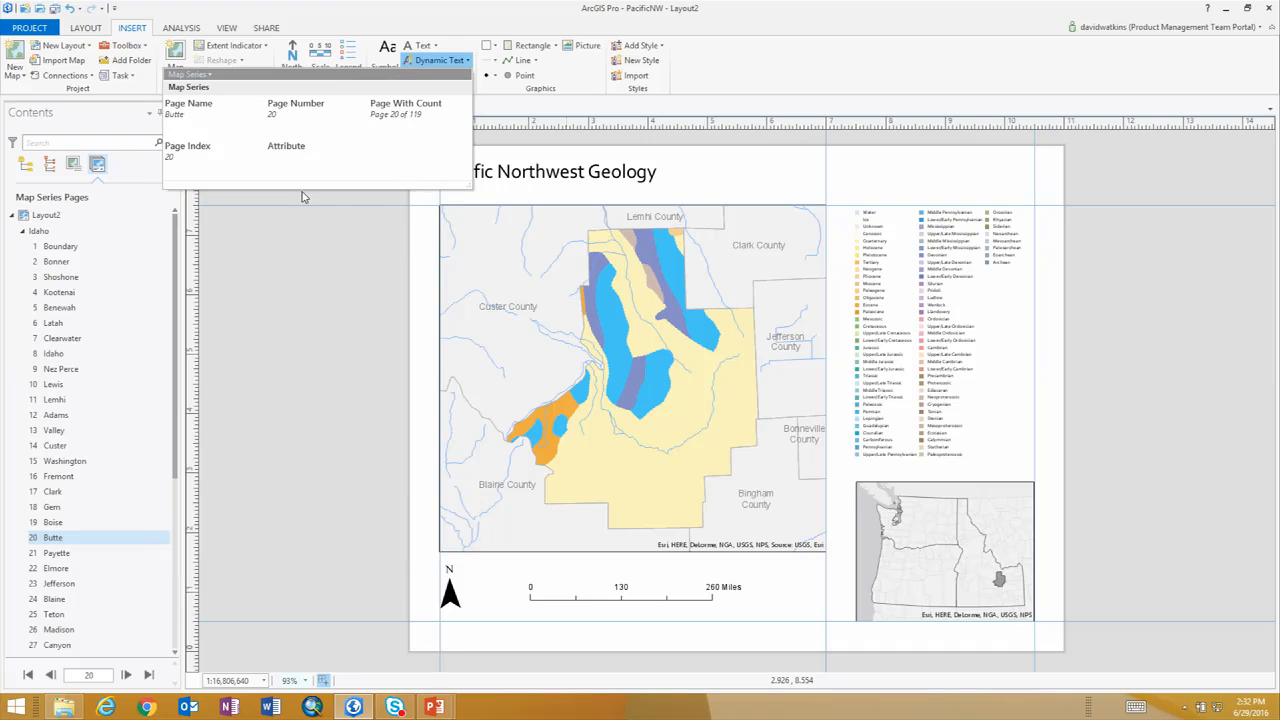
pyautogui.click(198, 110)
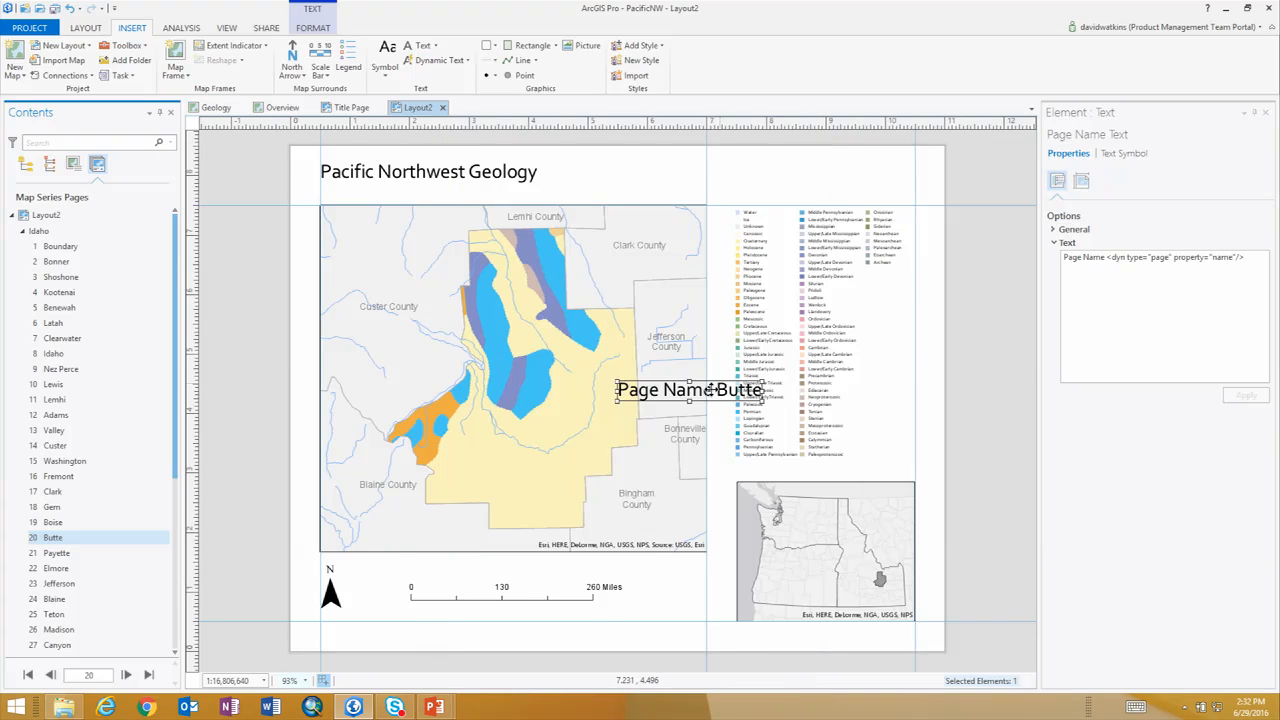
pyautogui.moveTo(710, 391); pyautogui.dragTo(833, 172)
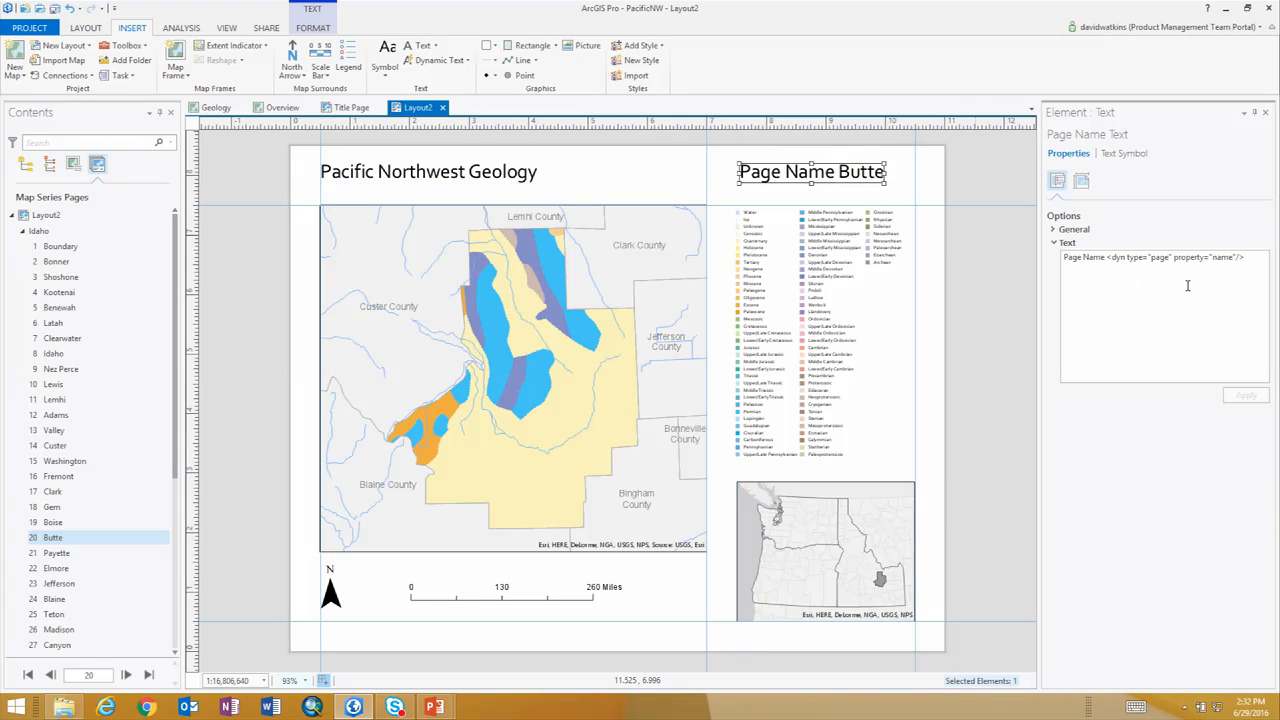
# - Change the page name text to <dyn type="page" property="name"/> County and centre it above the legend at about X 8.99 in, Y 7.78 in
pyautogui.click(1250, 257)
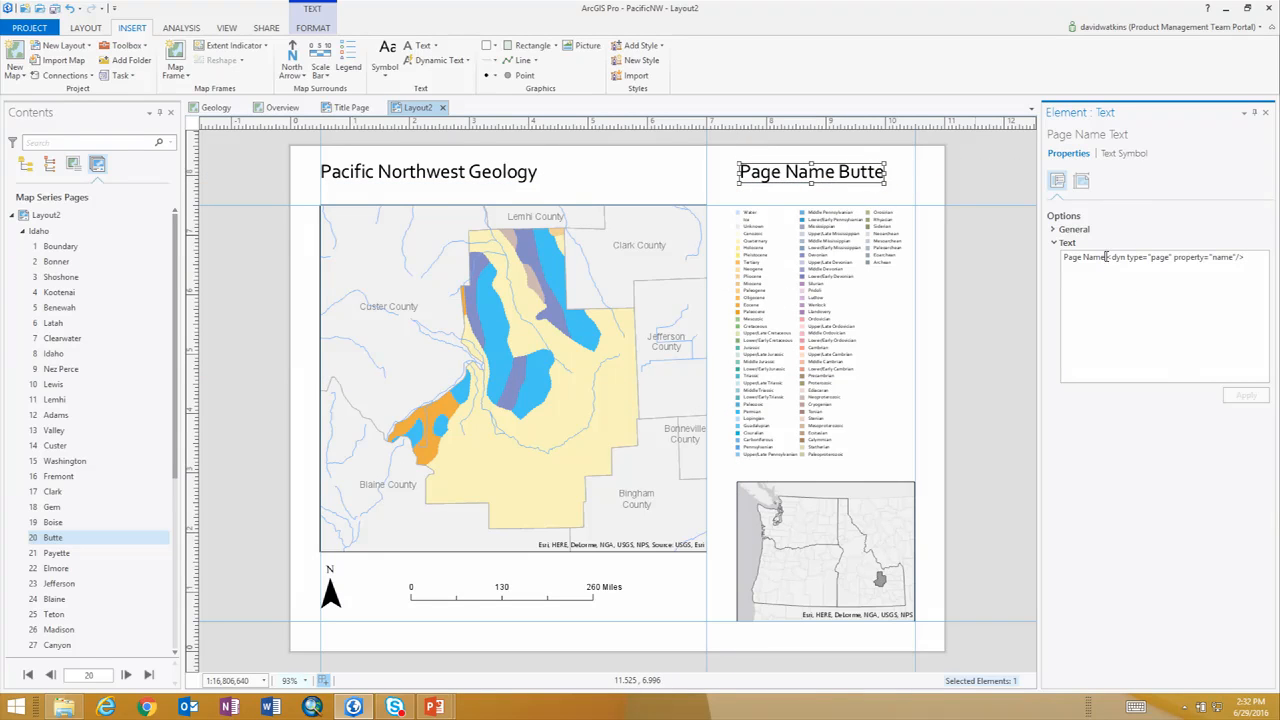
pyautogui.press('BackSpace')
pyautogui.press('BackSpace')
pyautogui.press('BackSpace')
pyautogui.press('BackSpace')
pyautogui.press('BackSpace')
pyautogui.press('BackSpace')
pyautogui.press('BackSpace')
pyautogui.press('BackSpace')
pyautogui.press('BackSpace')
pyautogui.press('BackSpace')
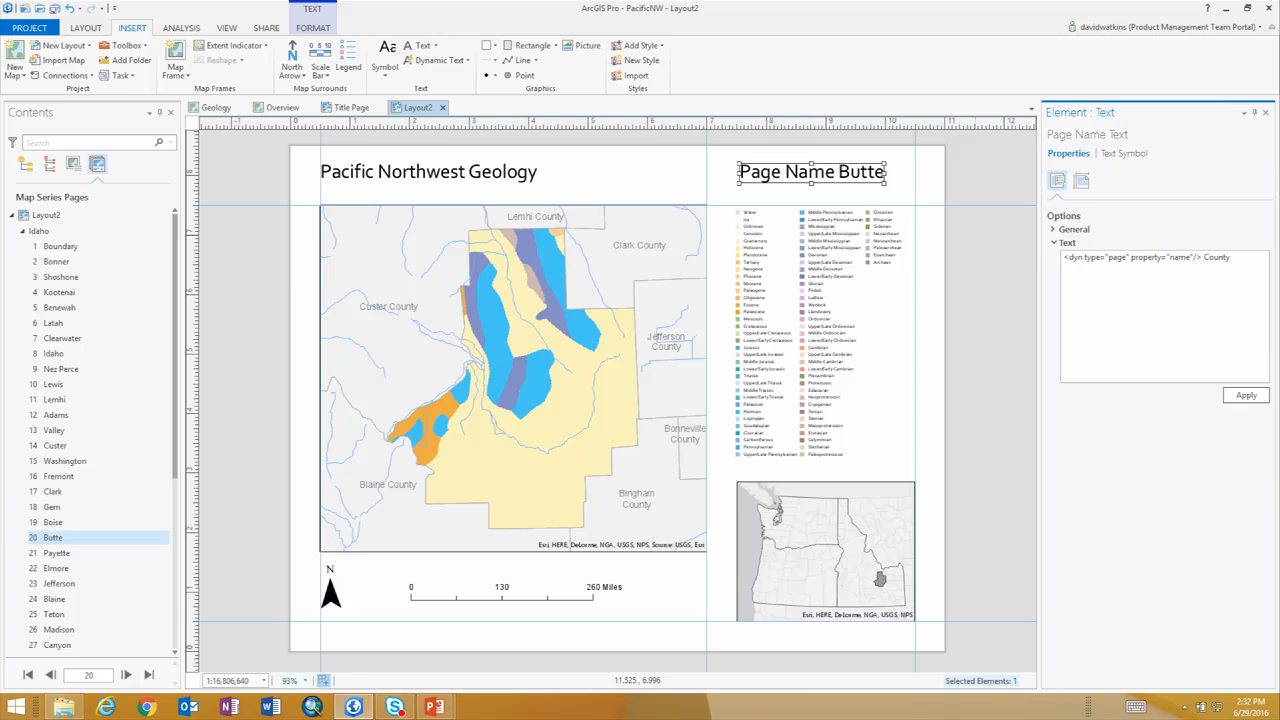
pyautogui.click(1246, 395)
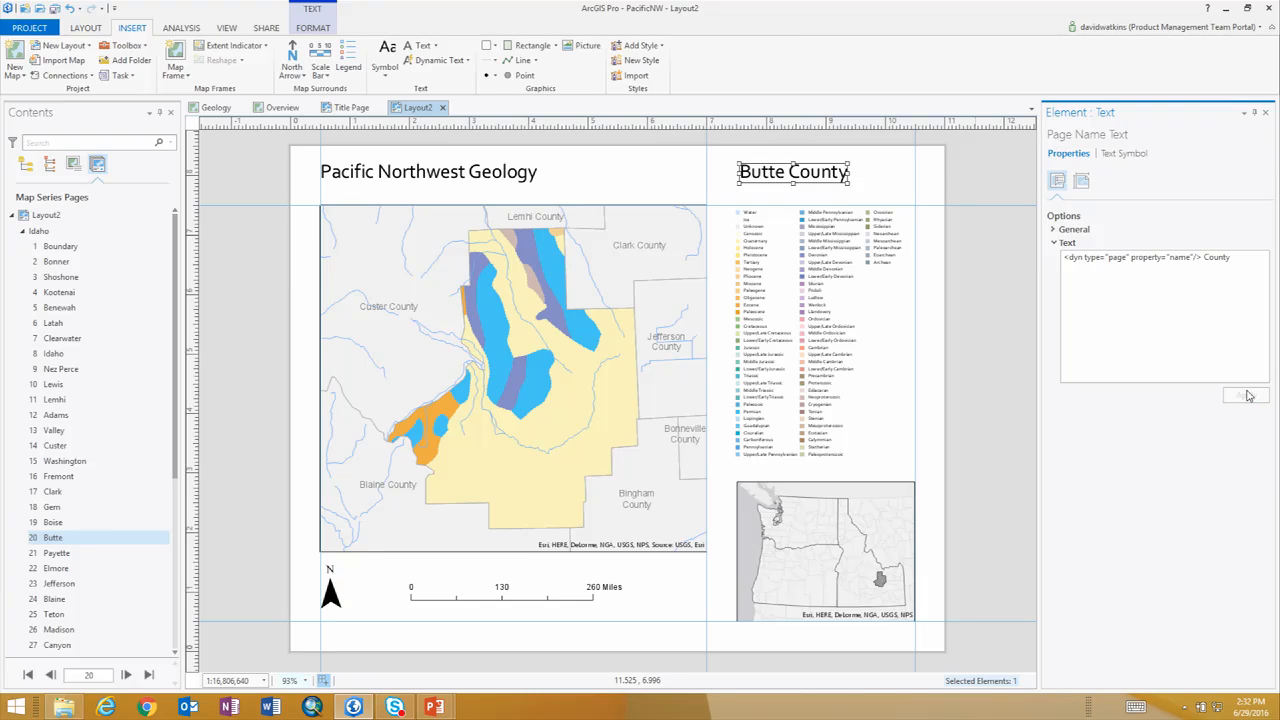
pyautogui.moveTo(810, 171); pyautogui.dragTo(841, 176)
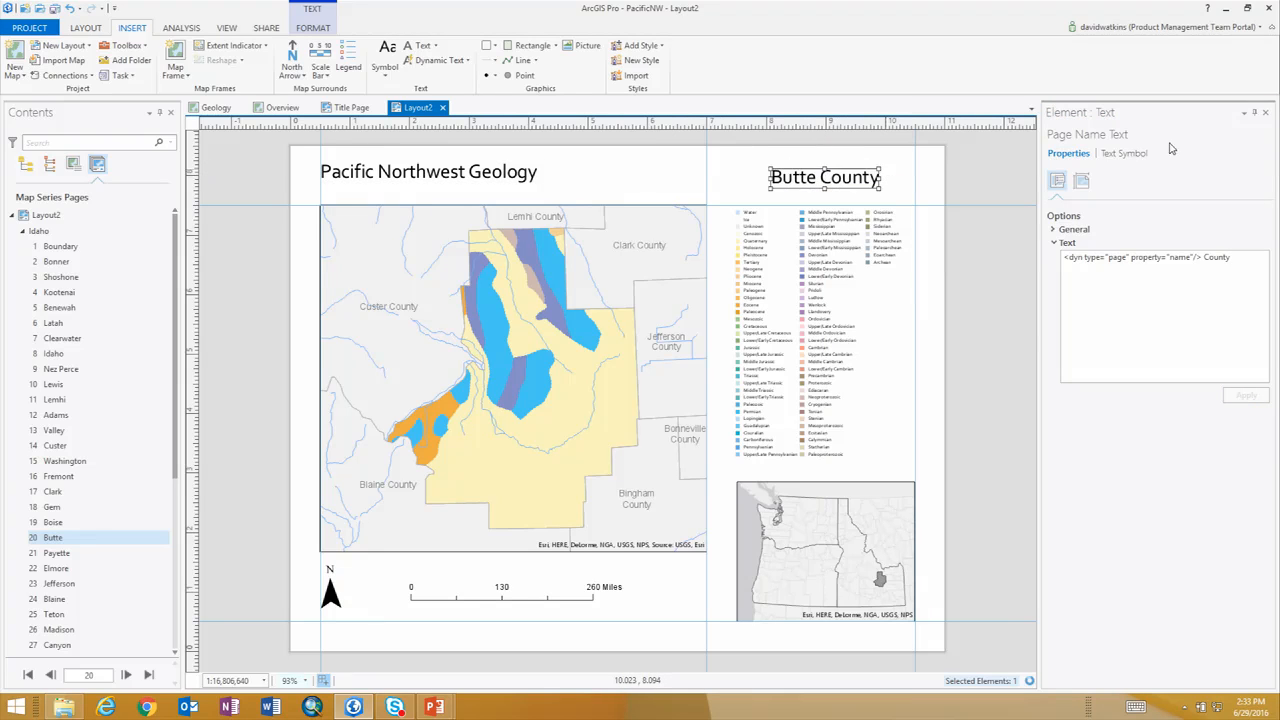
pyautogui.click(1255, 114)
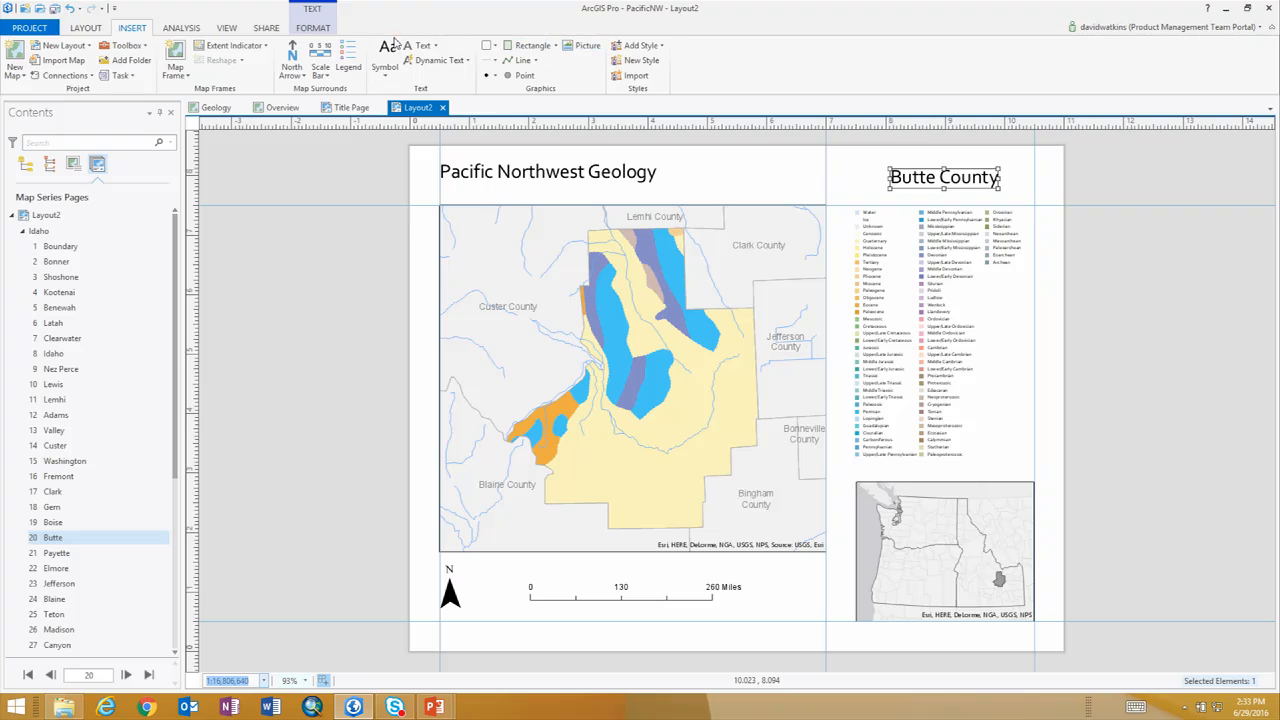
pyautogui.click(313, 28)
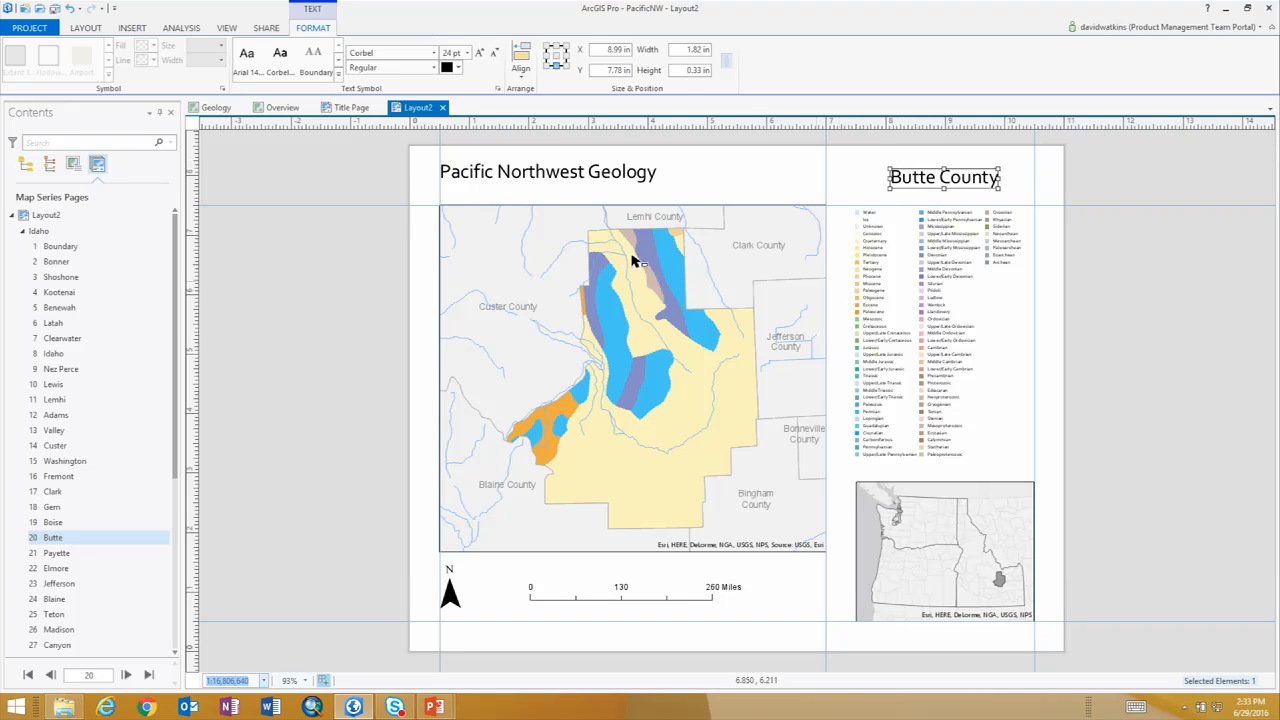
# - Insert a map series Page With Count dynamic text and place it directly below the overview map
pyautogui.click(136, 28)
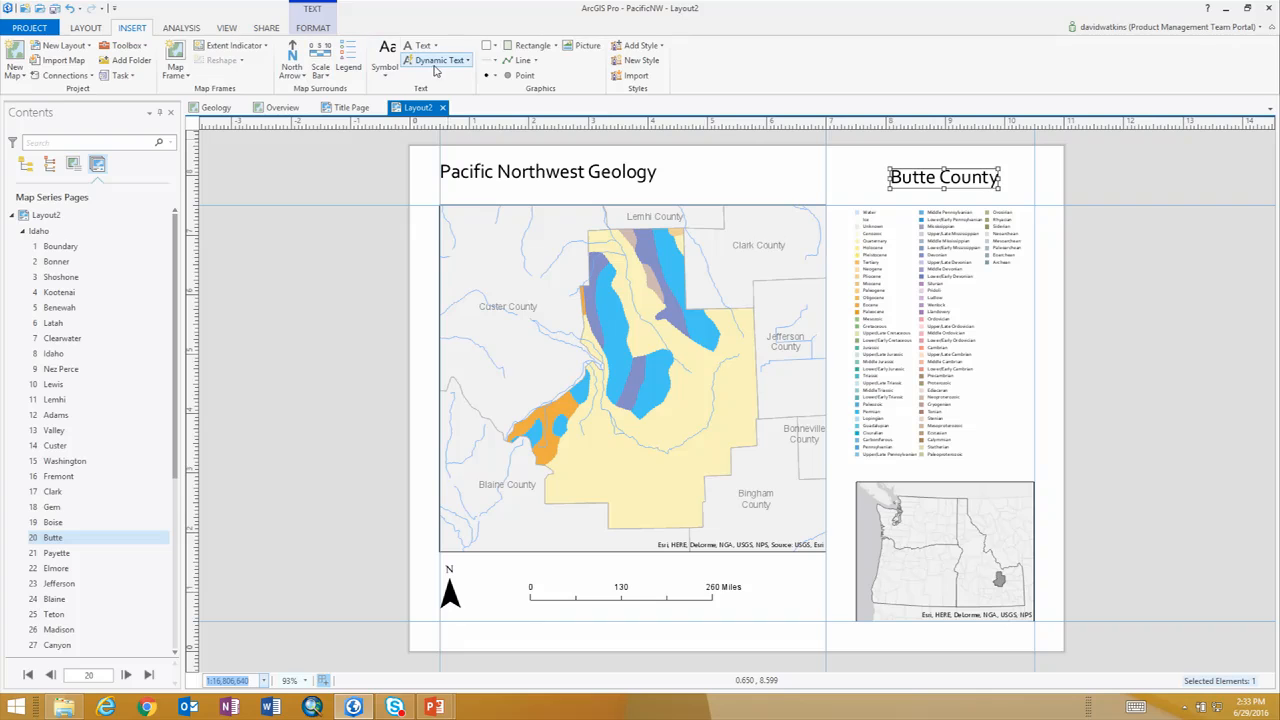
pyautogui.click(462, 62)
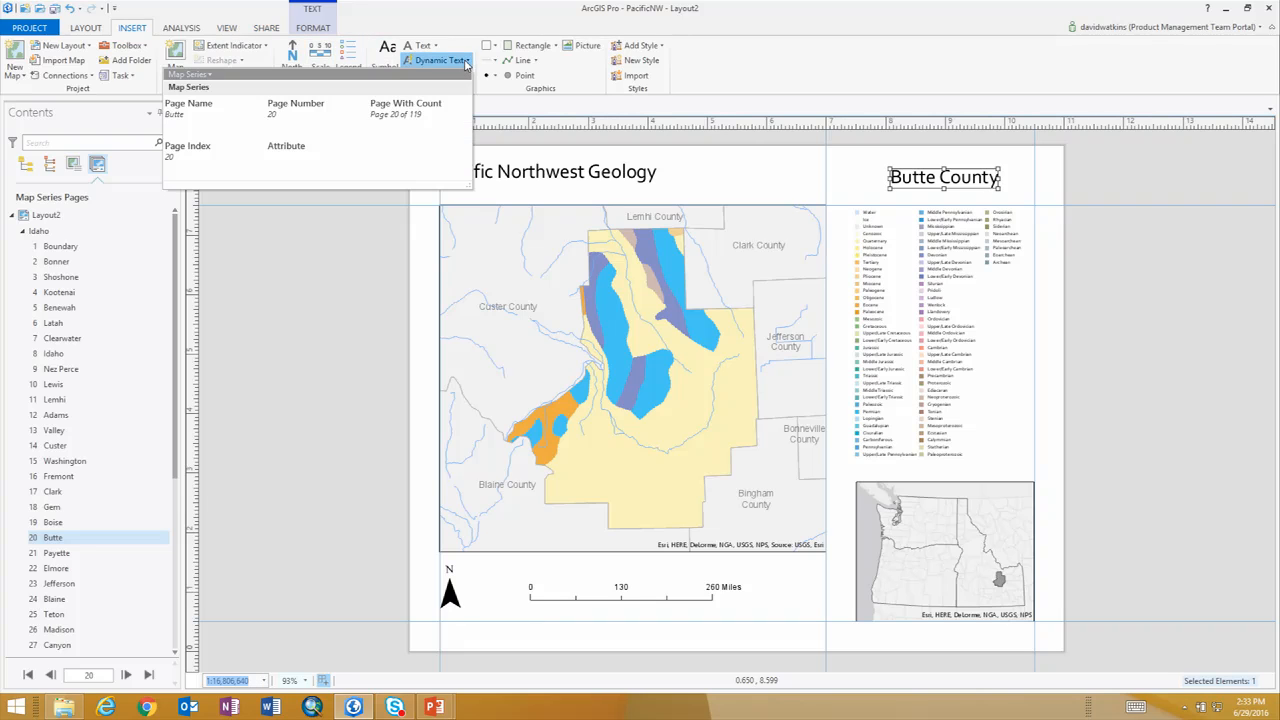
pyautogui.click(425, 110)
pyautogui.click(700, 320)
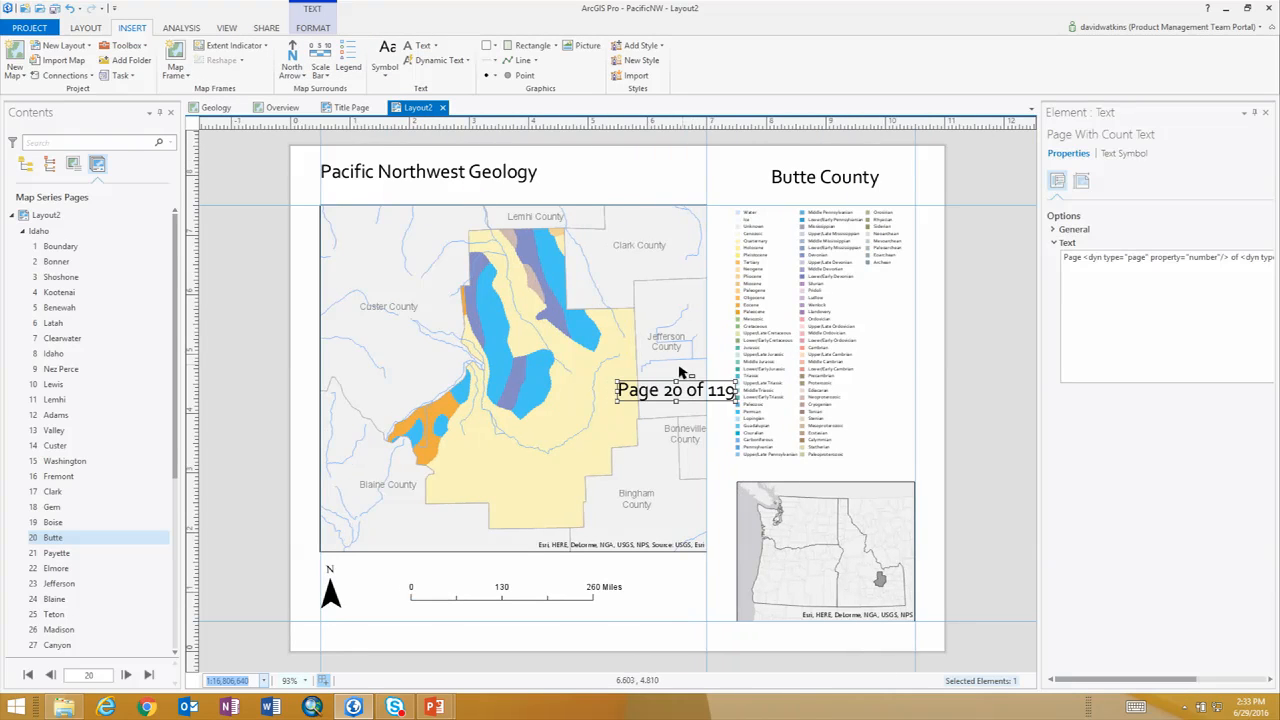
pyautogui.moveTo(655, 390); pyautogui.dragTo(801, 633)
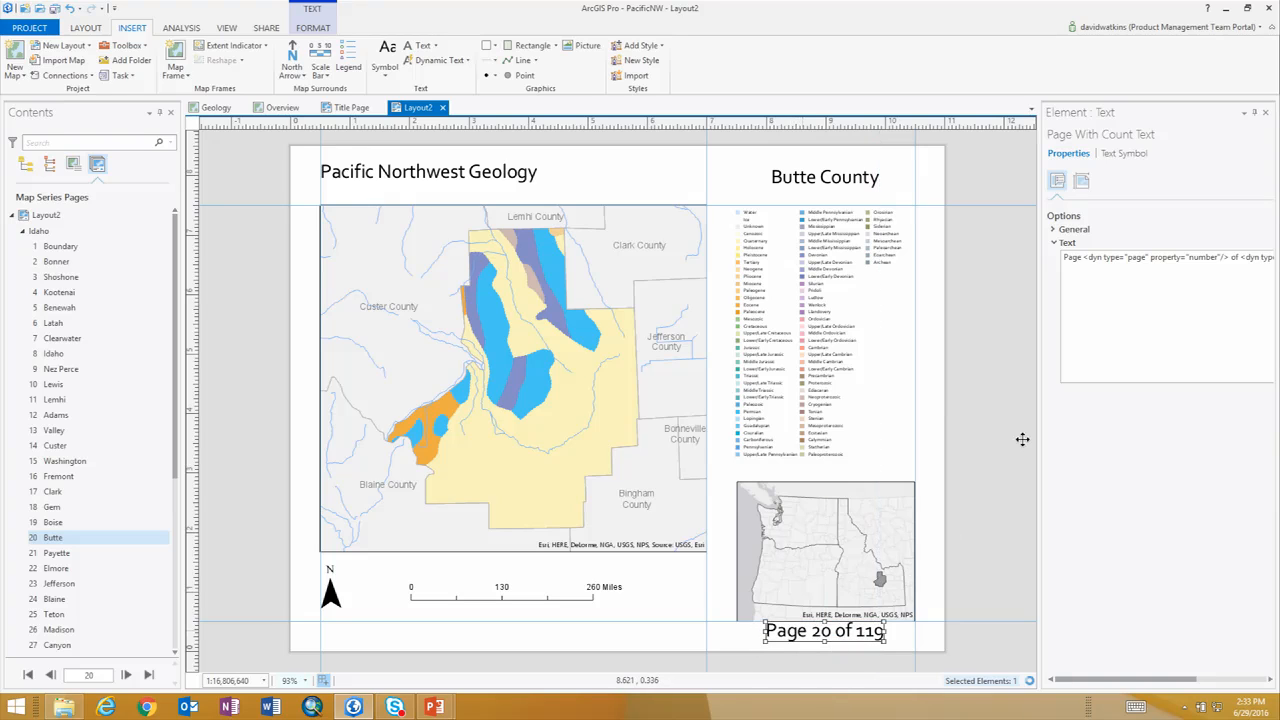
pyautogui.click(1265, 112)
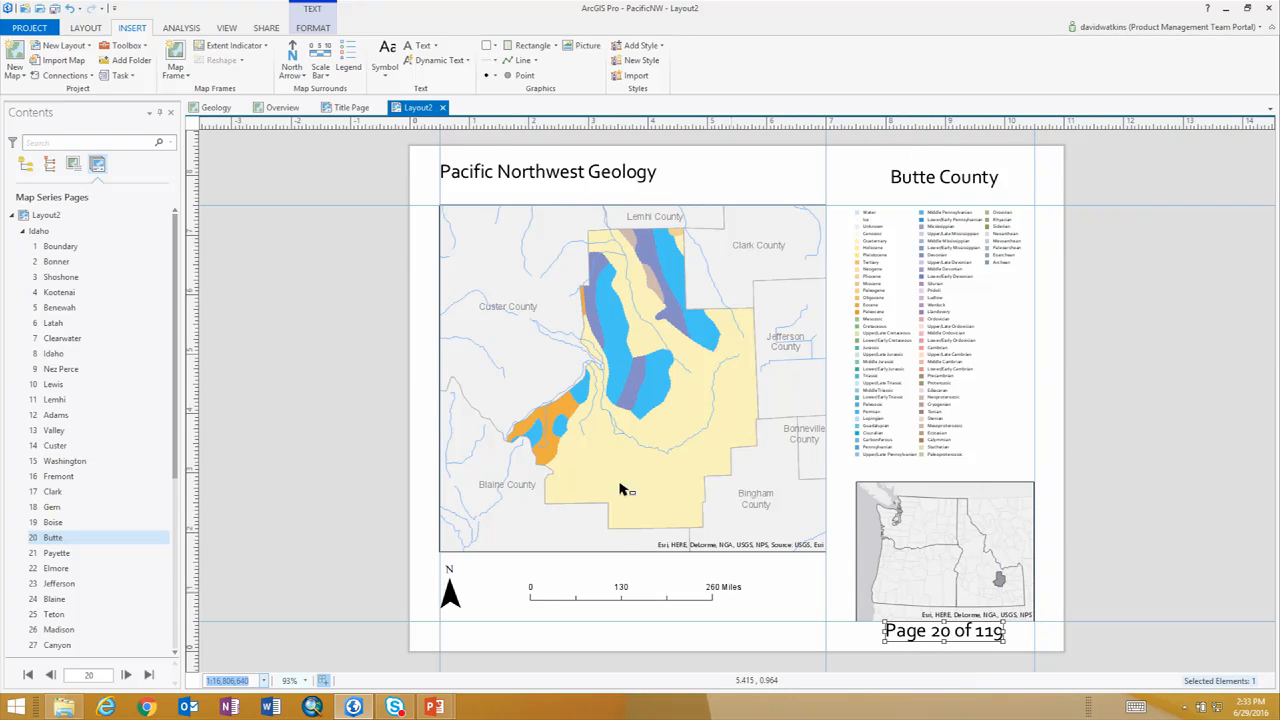
# - Expand the Oregon group and switch through the Sherman, Multnomah and Hood River pages to check the dynamic text
pyautogui.scroll(-6, 70, 432)
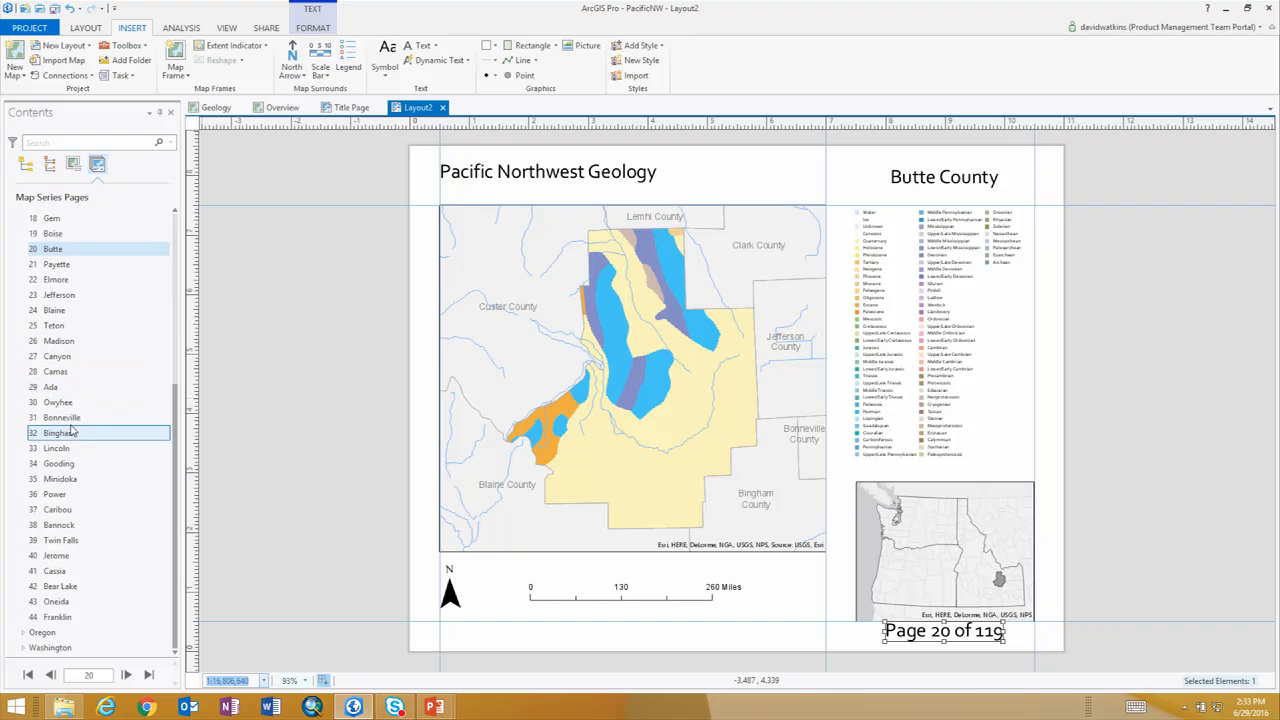
pyautogui.click(24, 637)
pyautogui.scroll(-6, 95, 590)
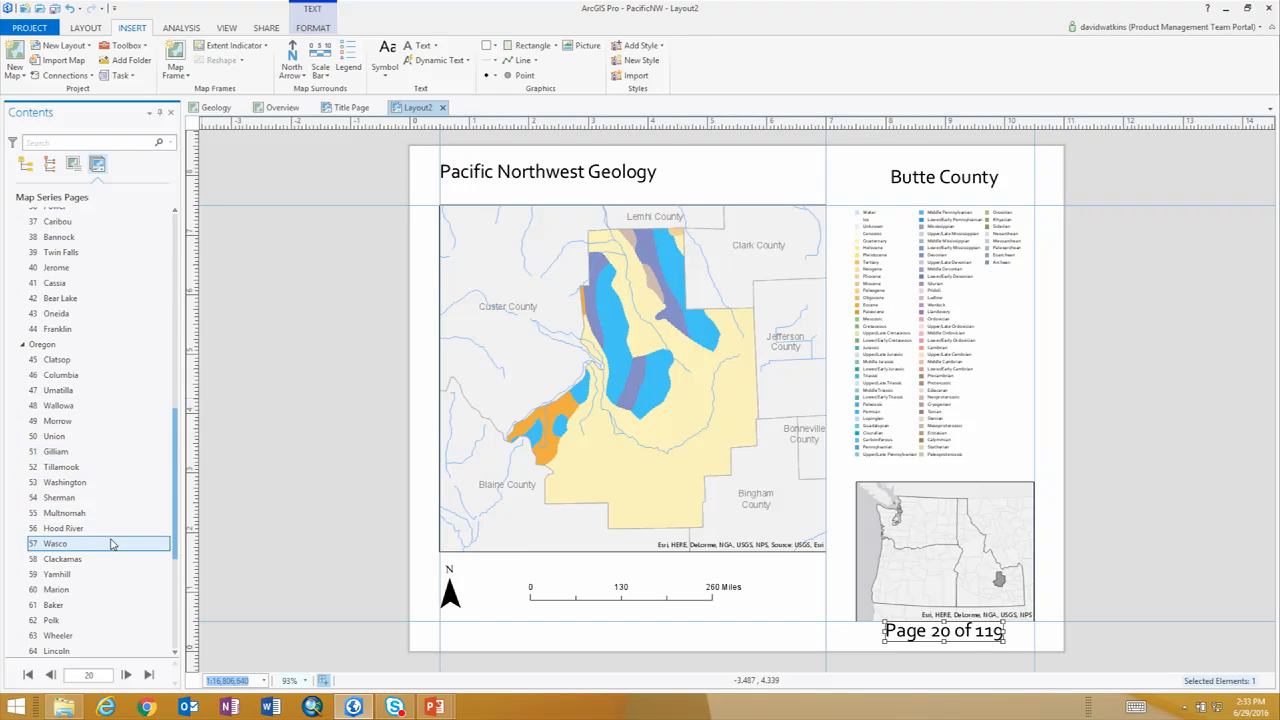
pyautogui.click(95, 499)
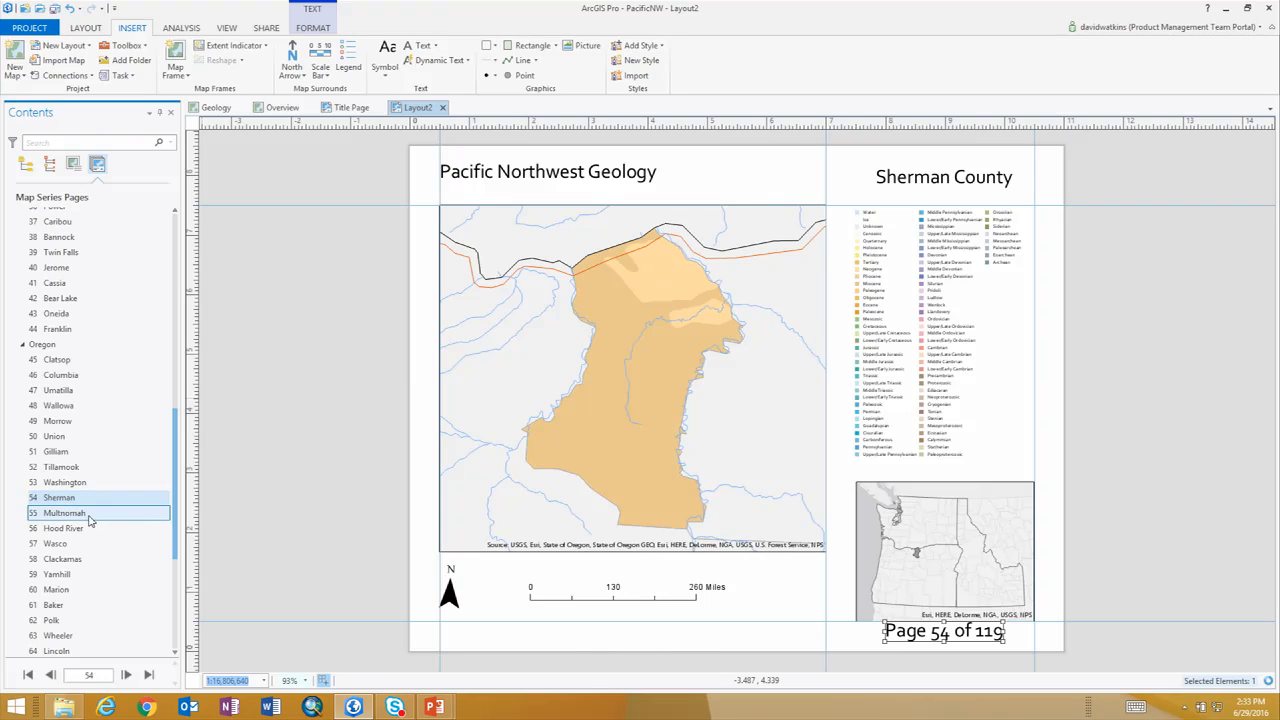
pyautogui.click(89, 516)
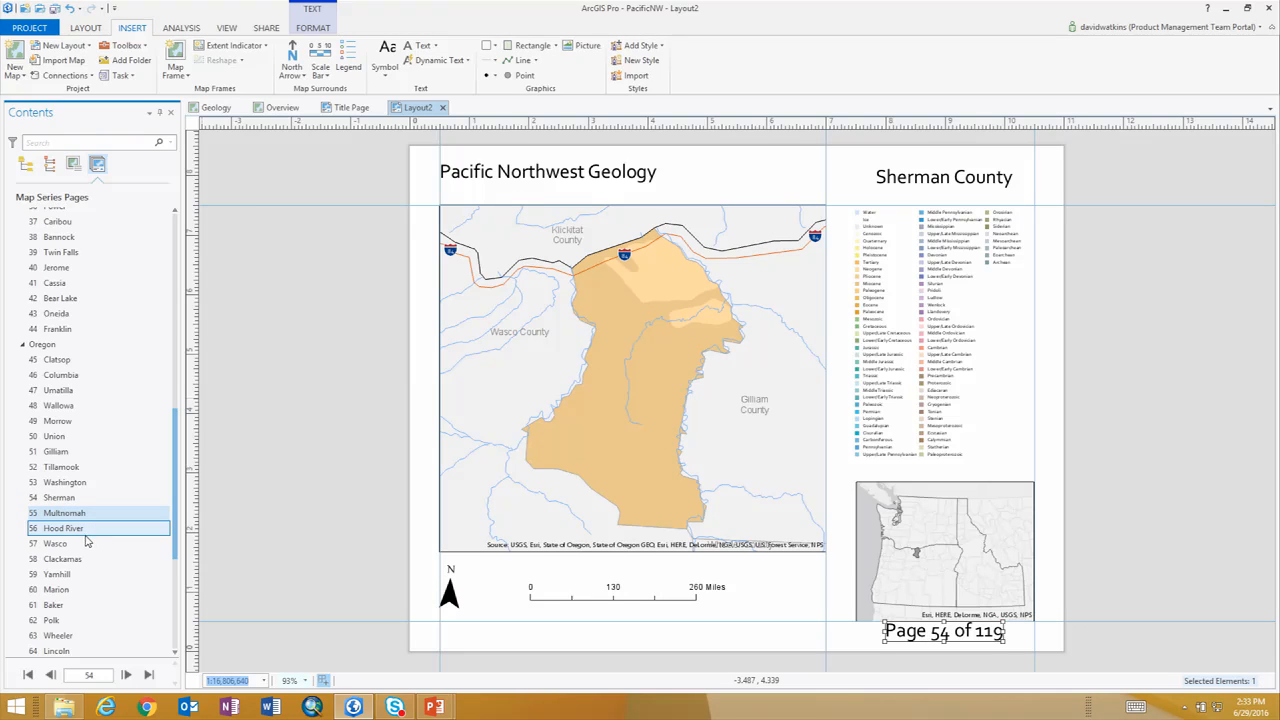
pyautogui.click(76, 529)
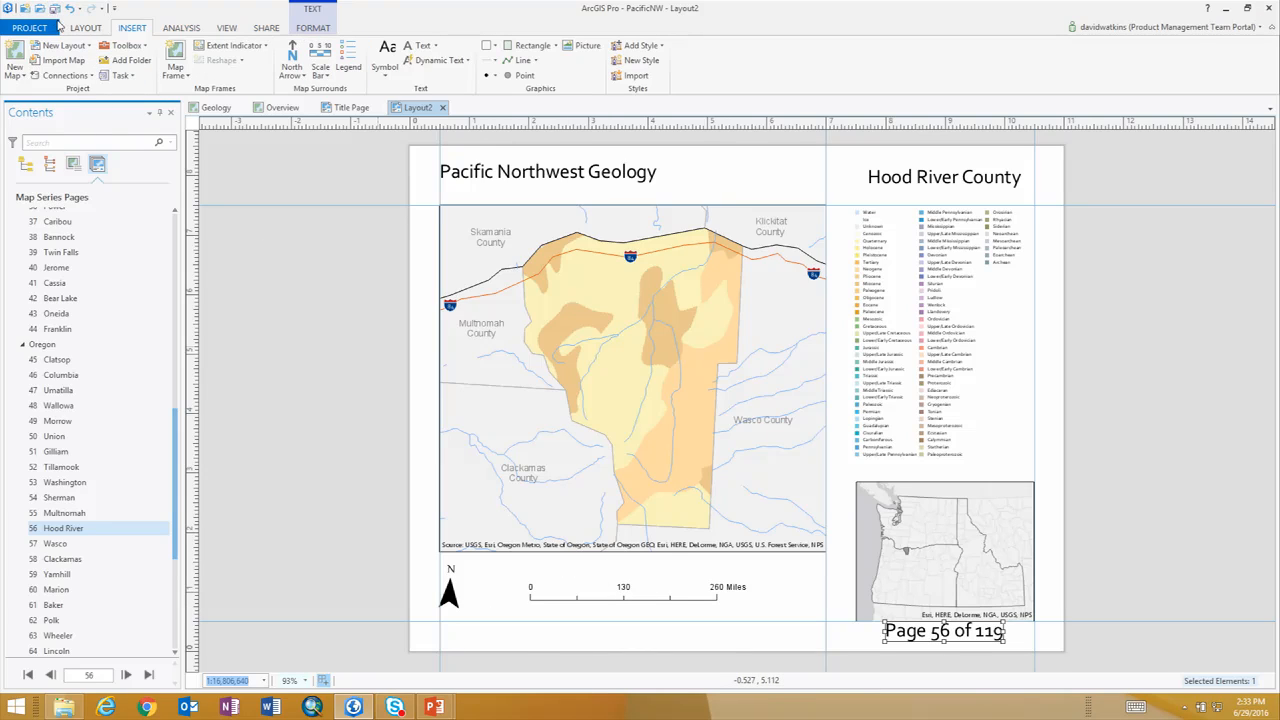
# - Export map series page numbers 56 - 58 of the layout to Layout2.pdf on the Desktop
pyautogui.click(268, 30)
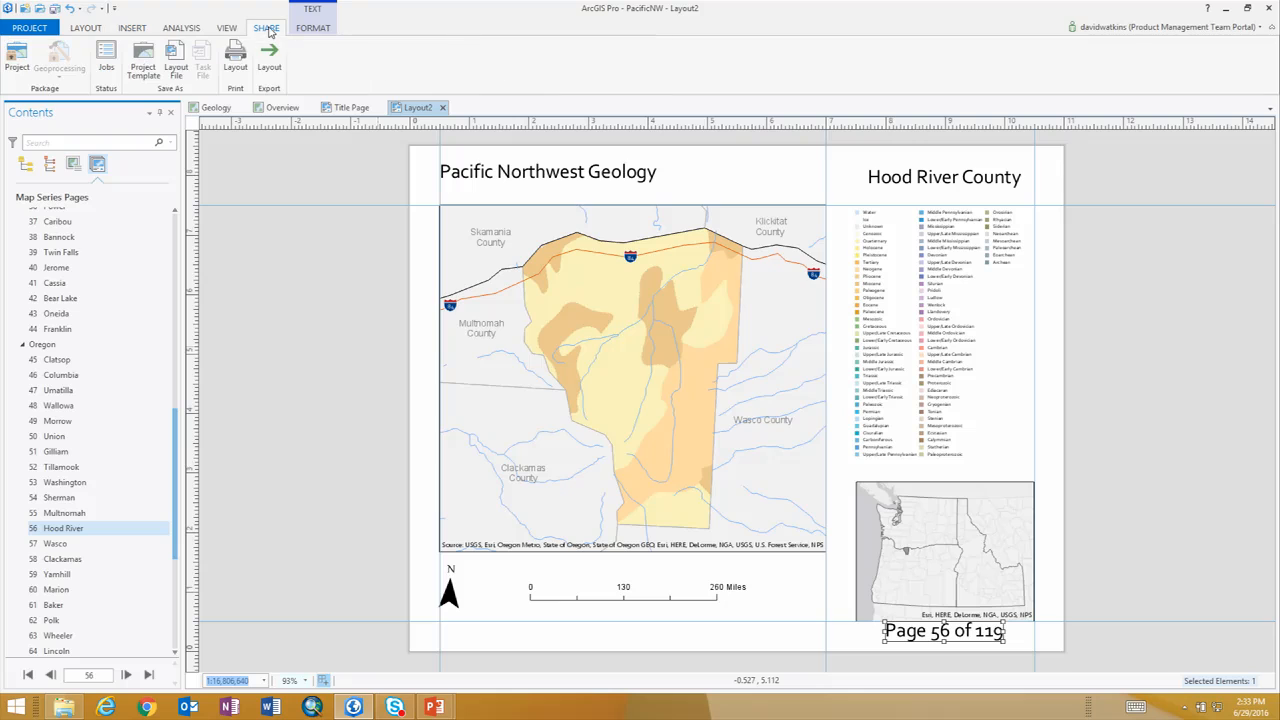
pyautogui.click(270, 62)
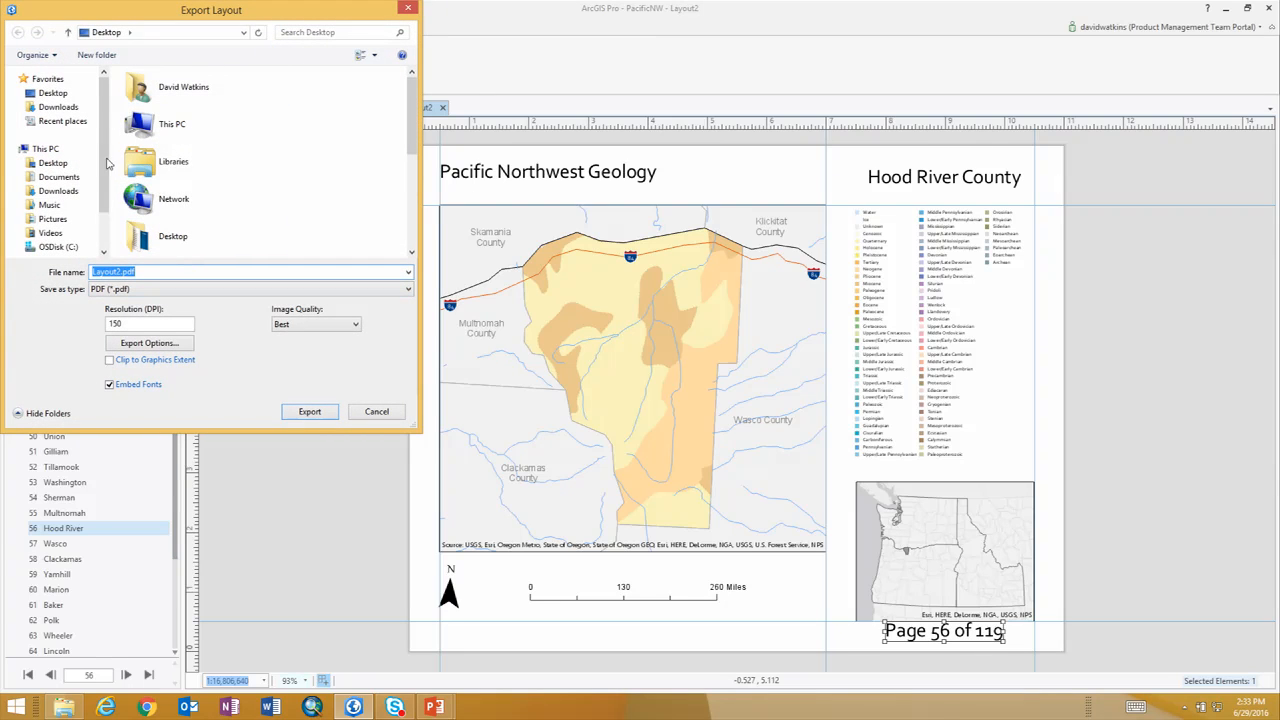
pyautogui.click(53, 92)
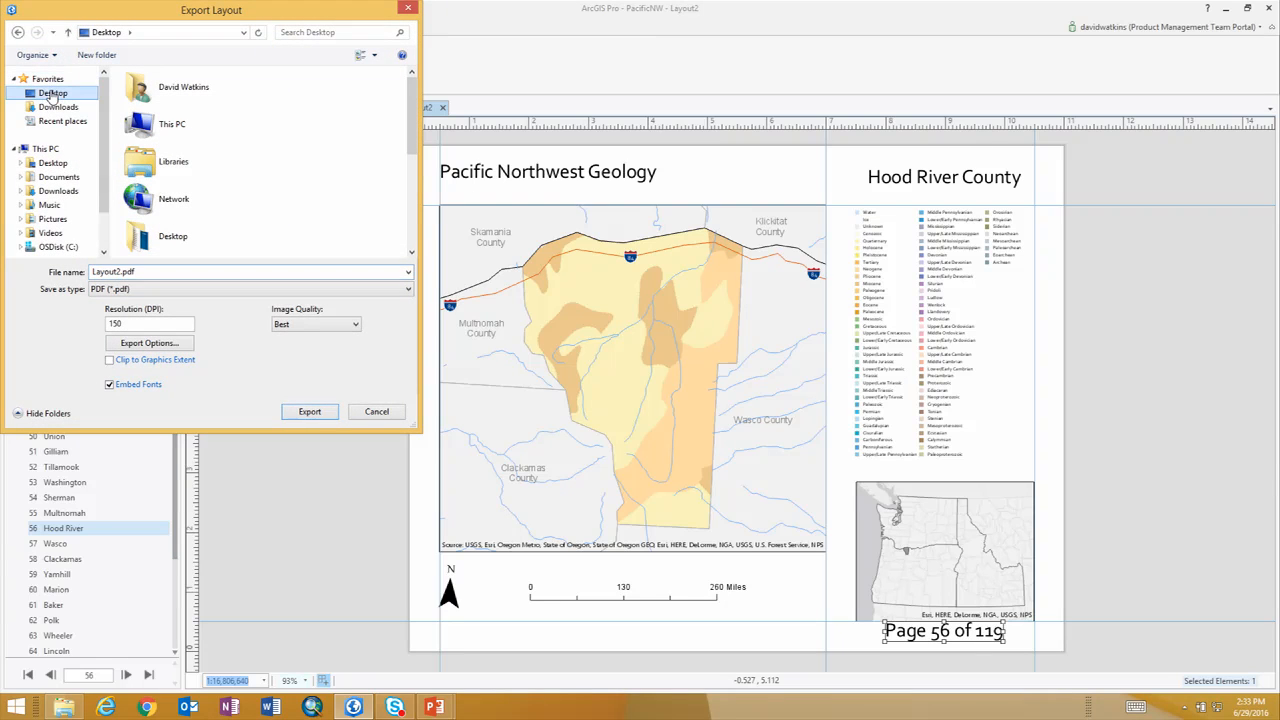
pyautogui.click(150, 343)
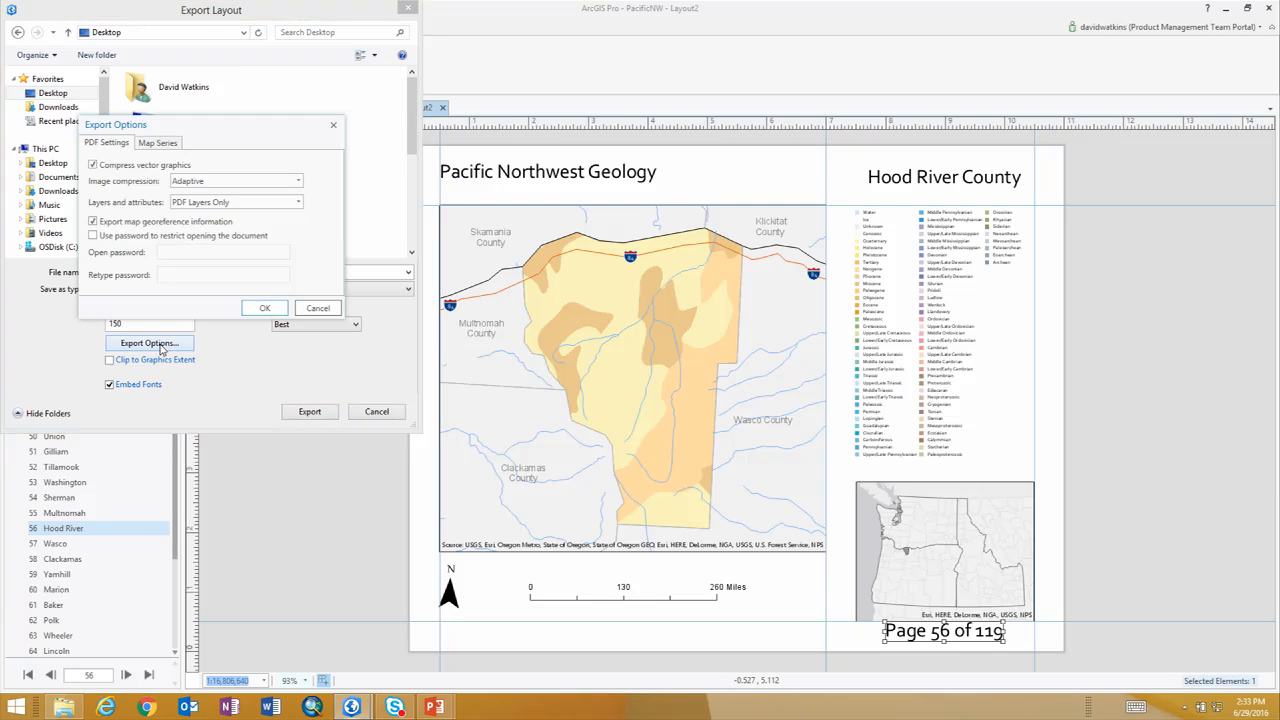
pyautogui.click(166, 146)
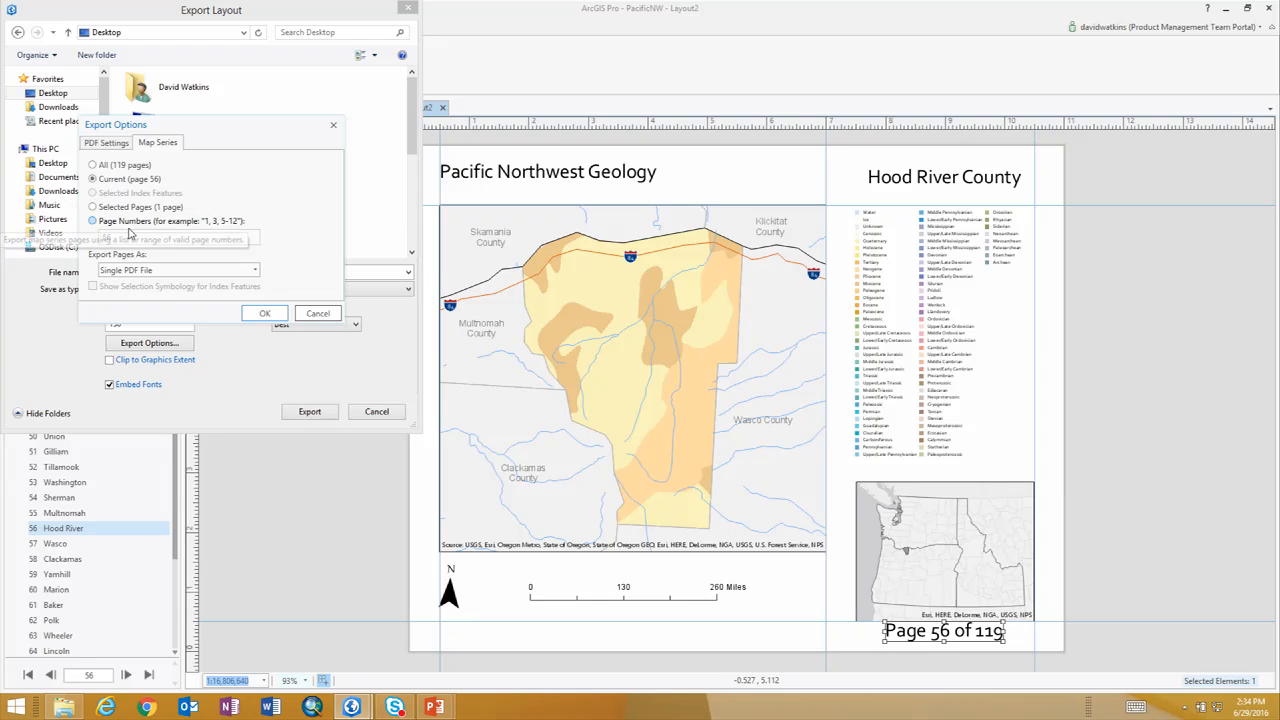
pyautogui.click(92, 220)
pyautogui.click(135, 240)
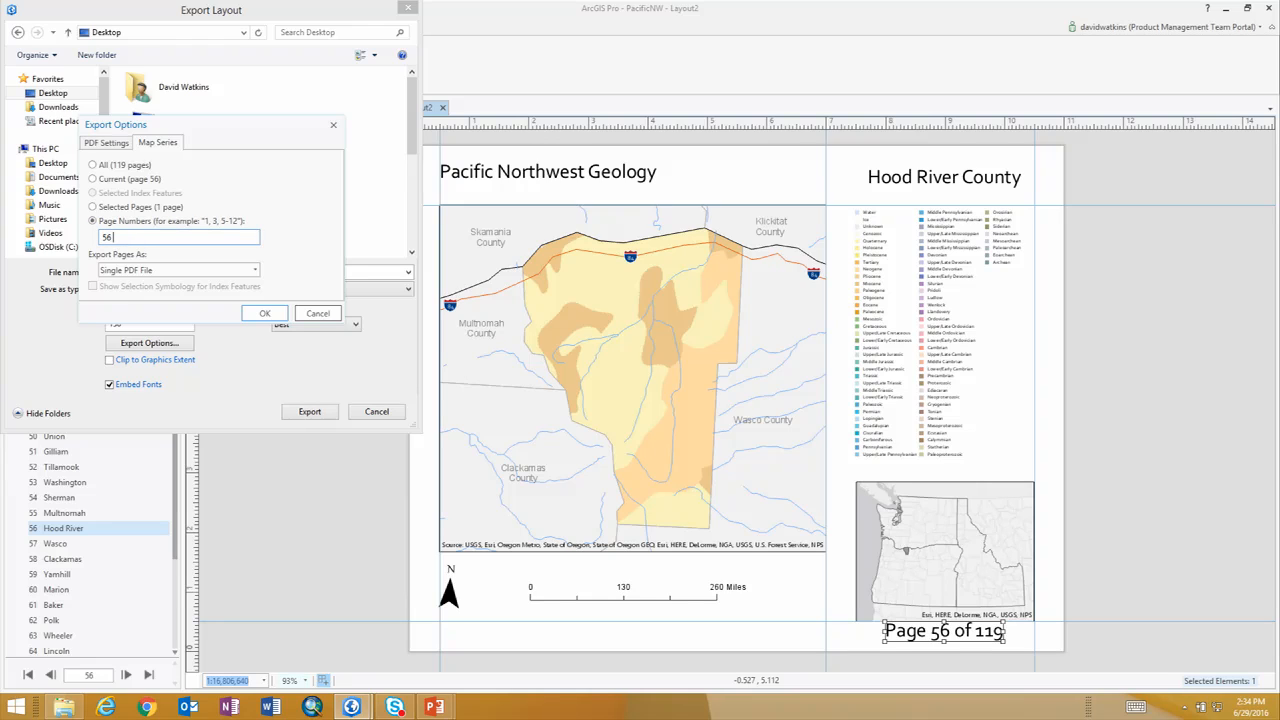
pyautogui.write('- 58')
pyautogui.click(265, 313)
pyautogui.click(318, 413)
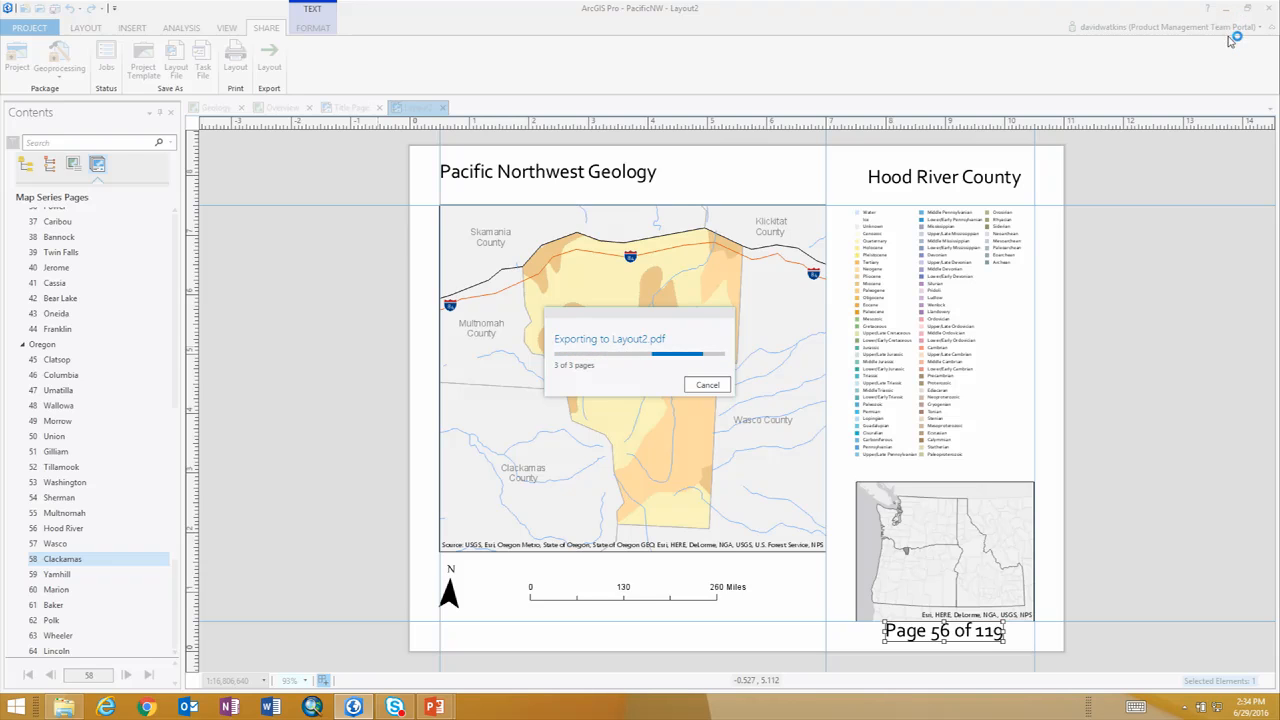
# - Open Layout2.pdf from the desktop in Adobe Reader, view its three county pages using the page thumbnails, and minimize the reader
pyautogui.click(1227, 12)
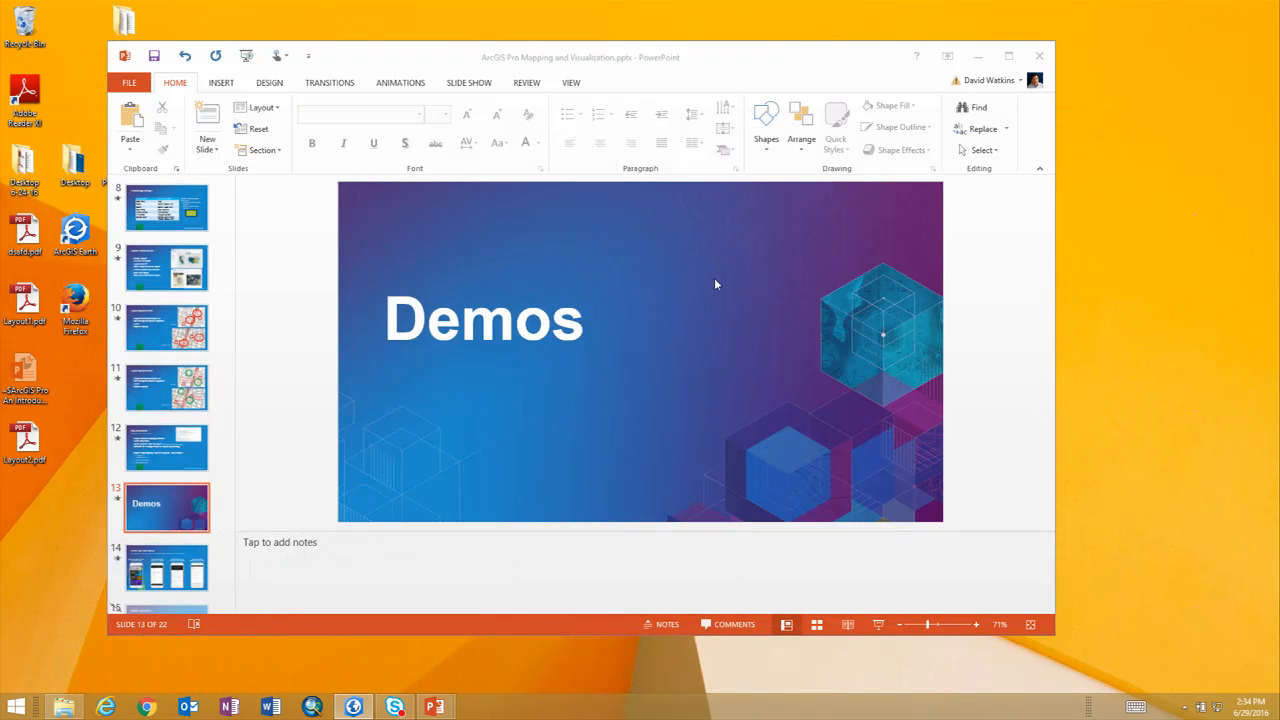
pyautogui.click(978, 56)
pyautogui.doubleClick(38, 455)
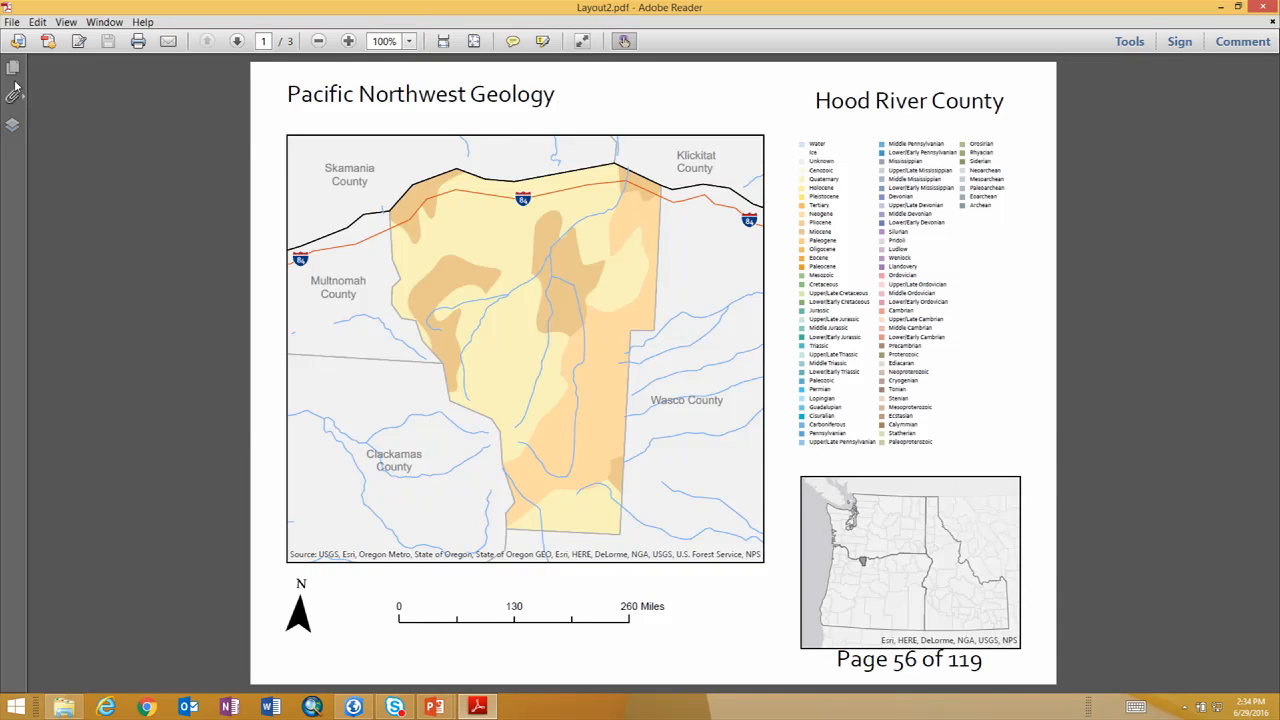
pyautogui.click(13, 67)
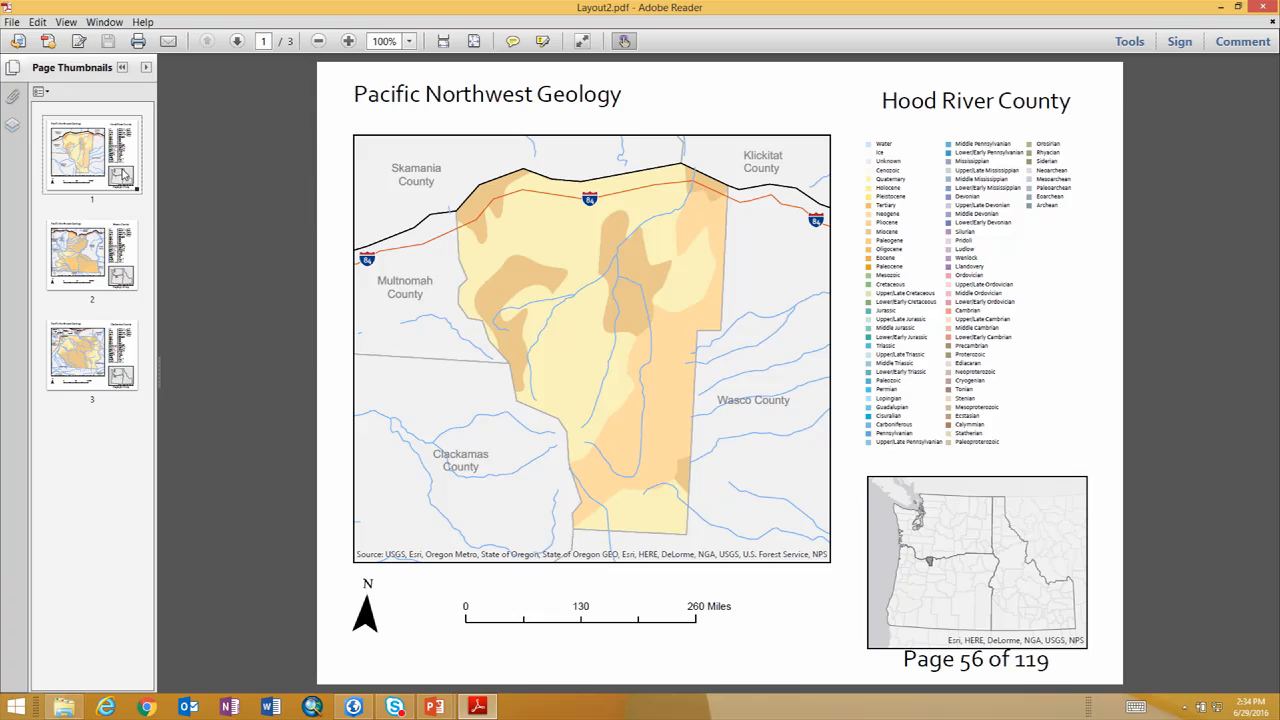
pyautogui.click(84, 245)
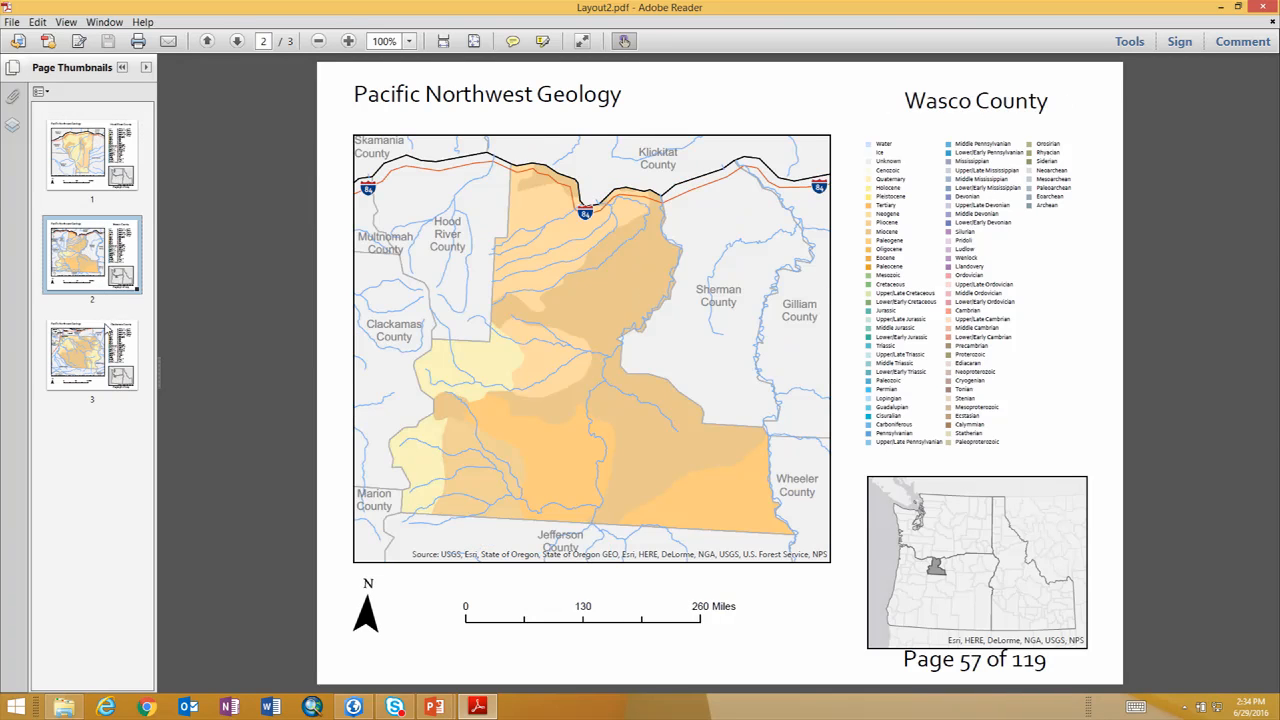
pyautogui.click(96, 350)
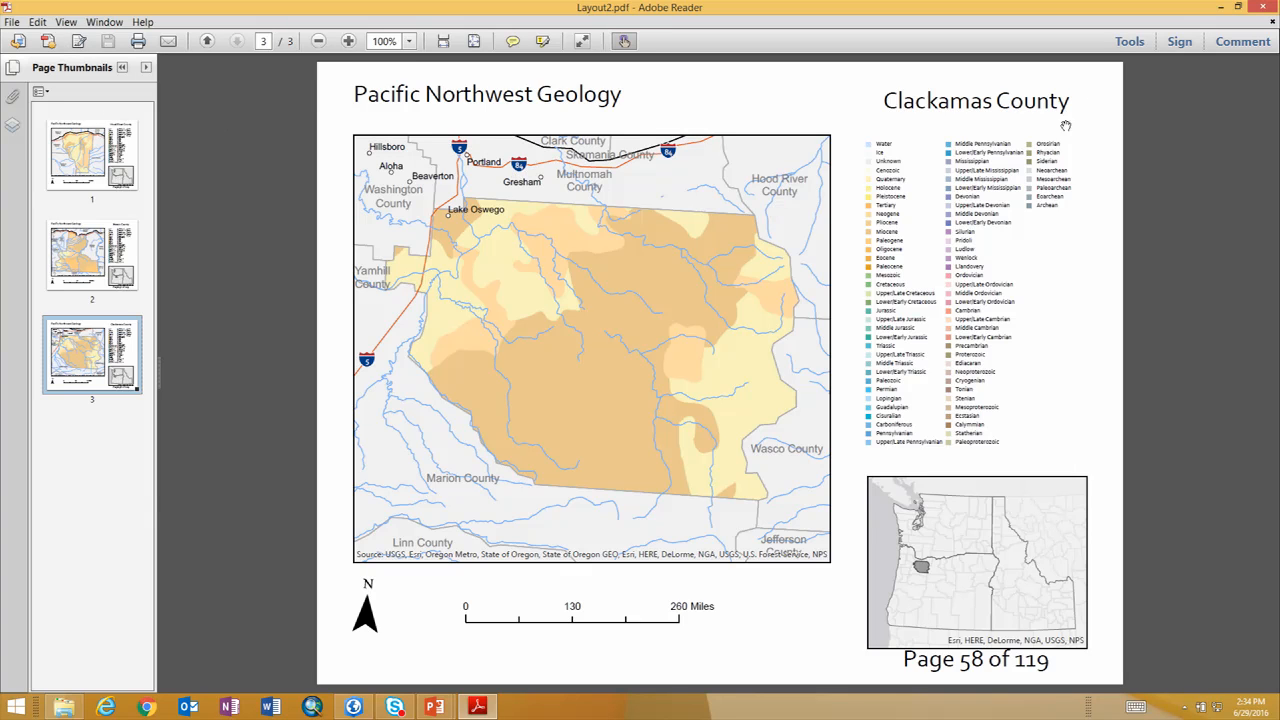
pyautogui.click(1217, 8)
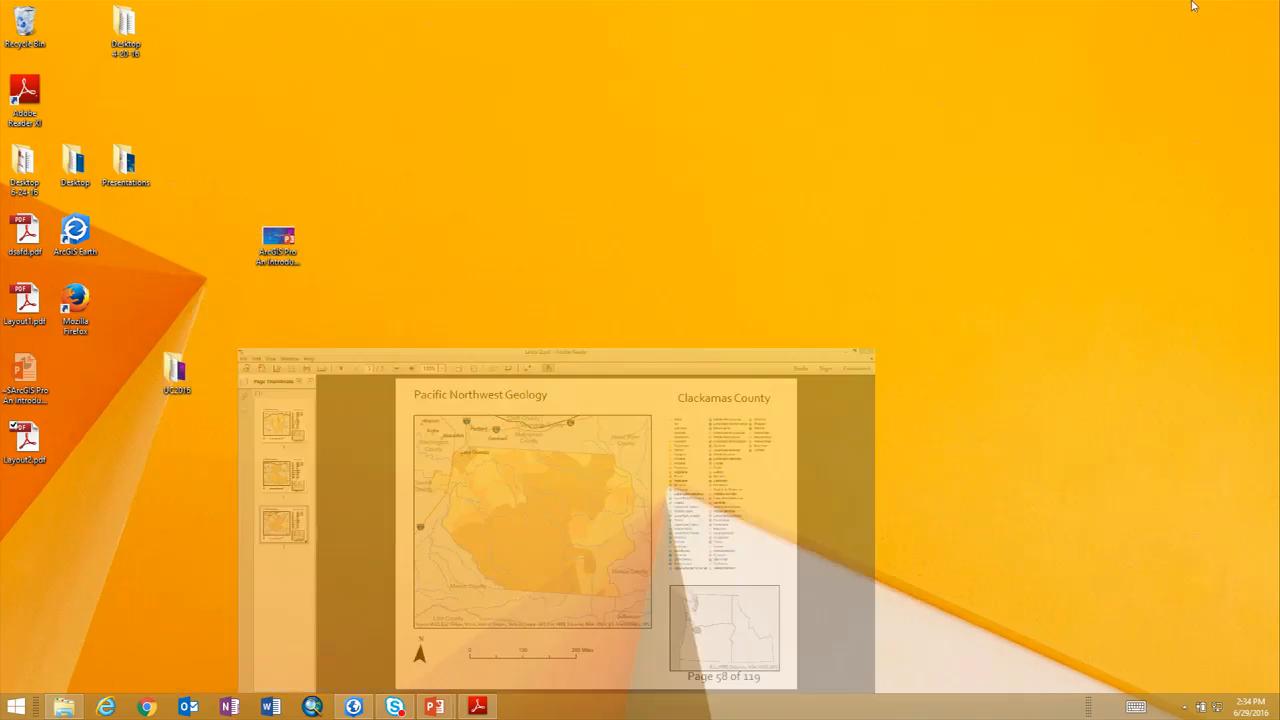